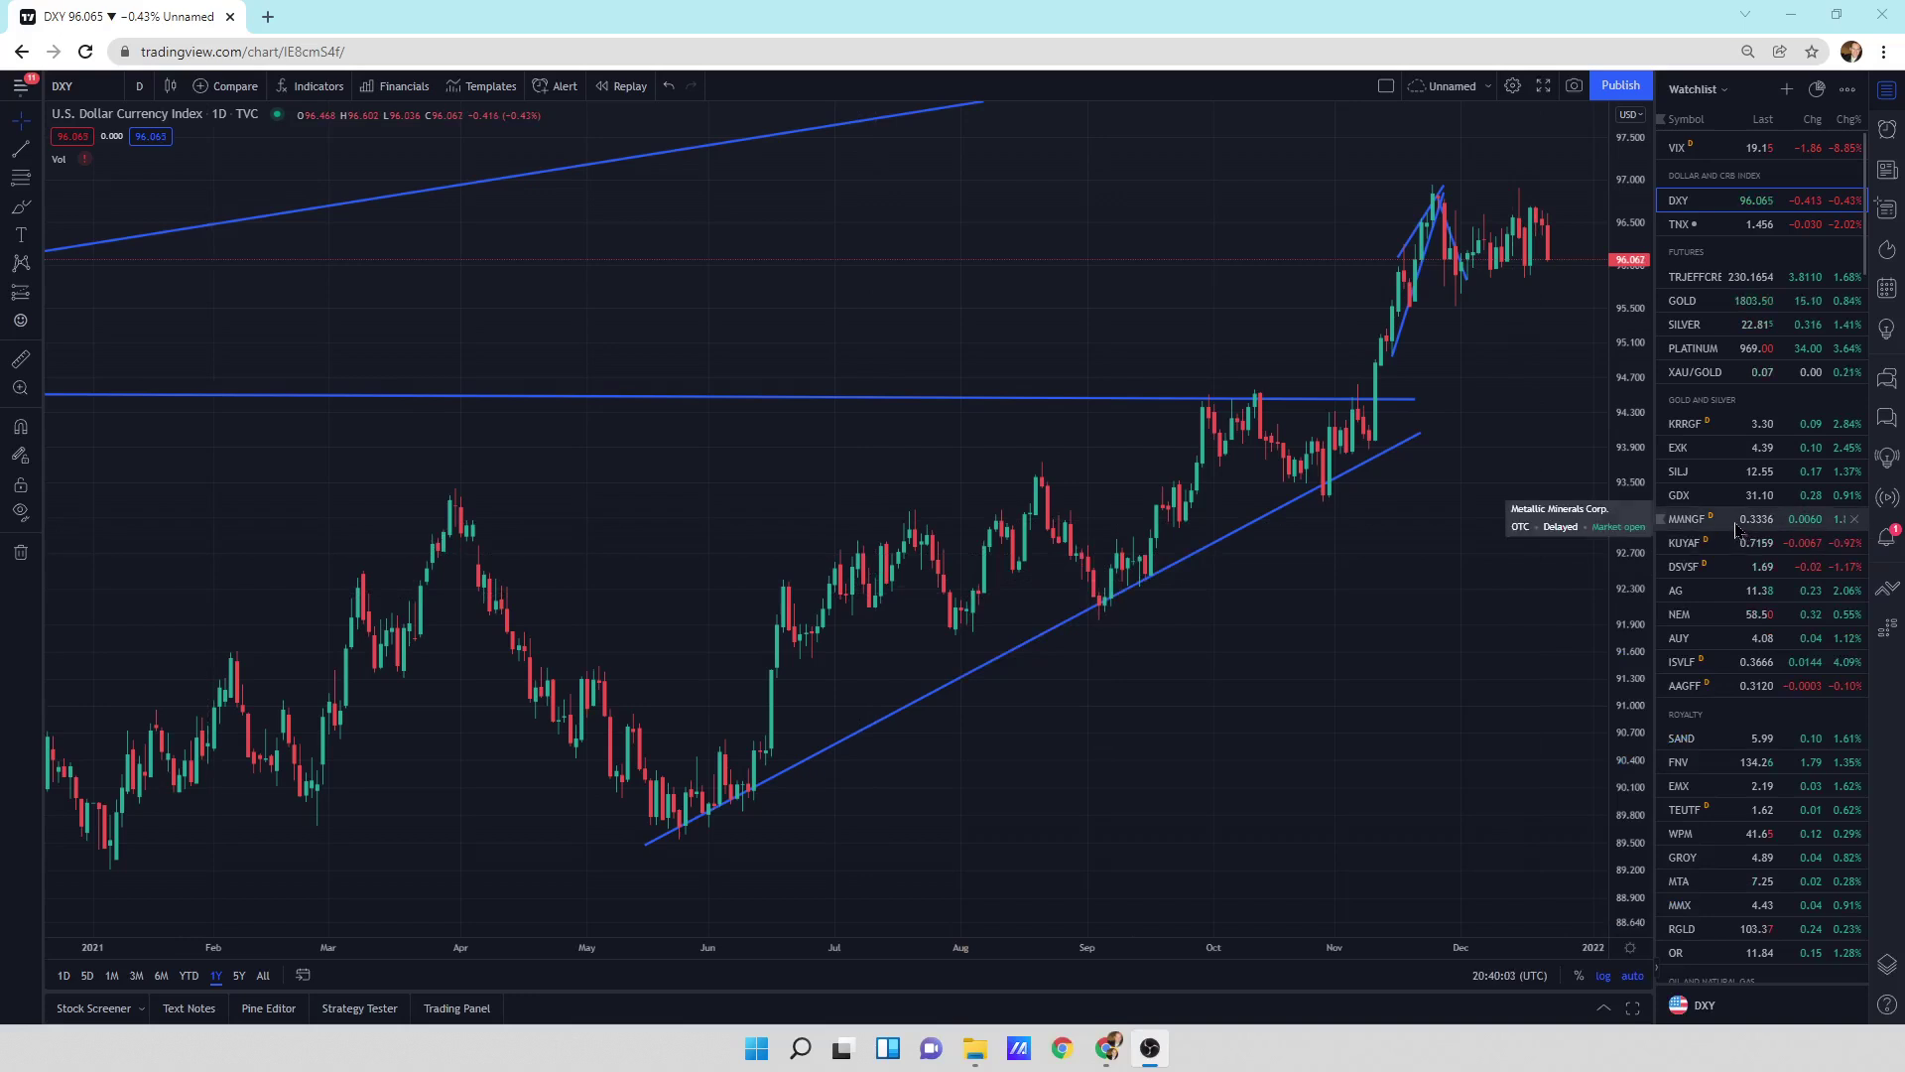
{"action": "scroll", "coordinate": [1713, 662], "scroll_direction": "down", "scroll_amount": 4}
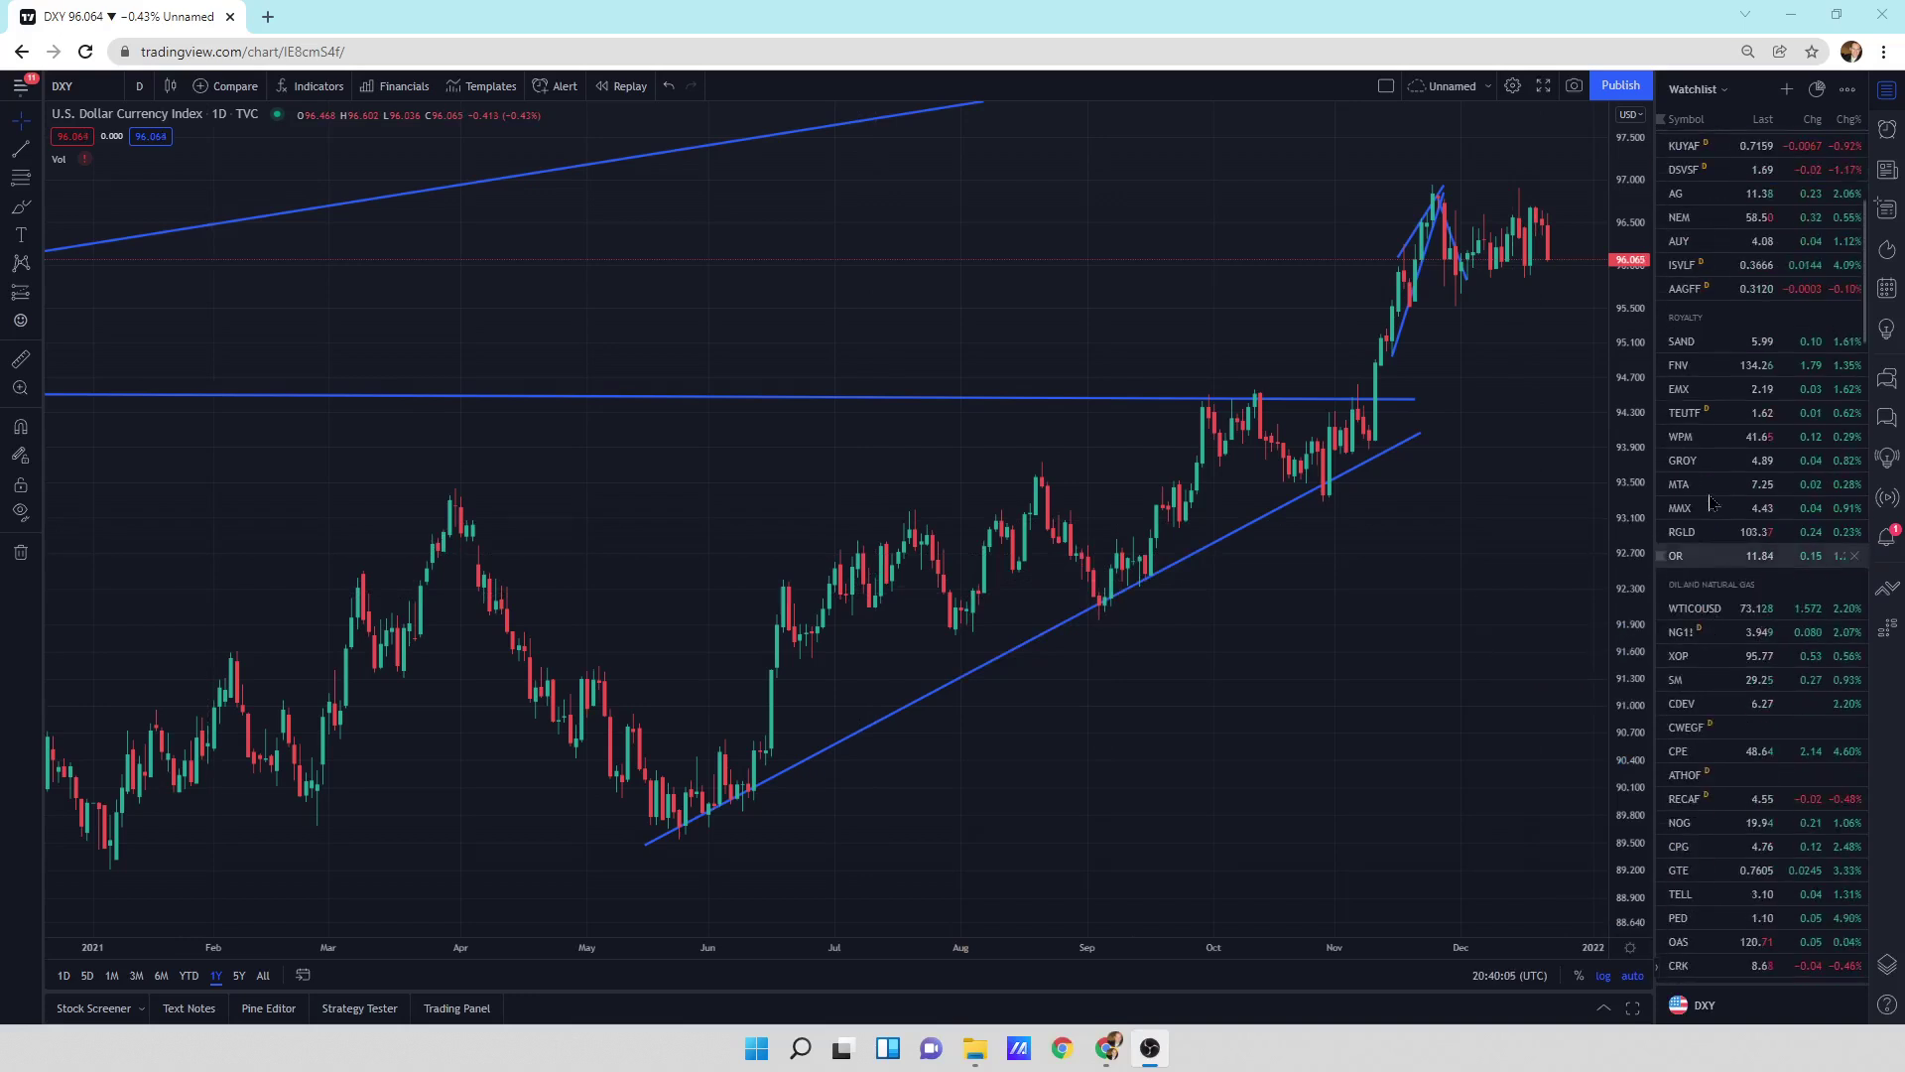
{"action": "scroll", "coordinate": [1706, 429], "scroll_direction": "up", "scroll_amount": 1}
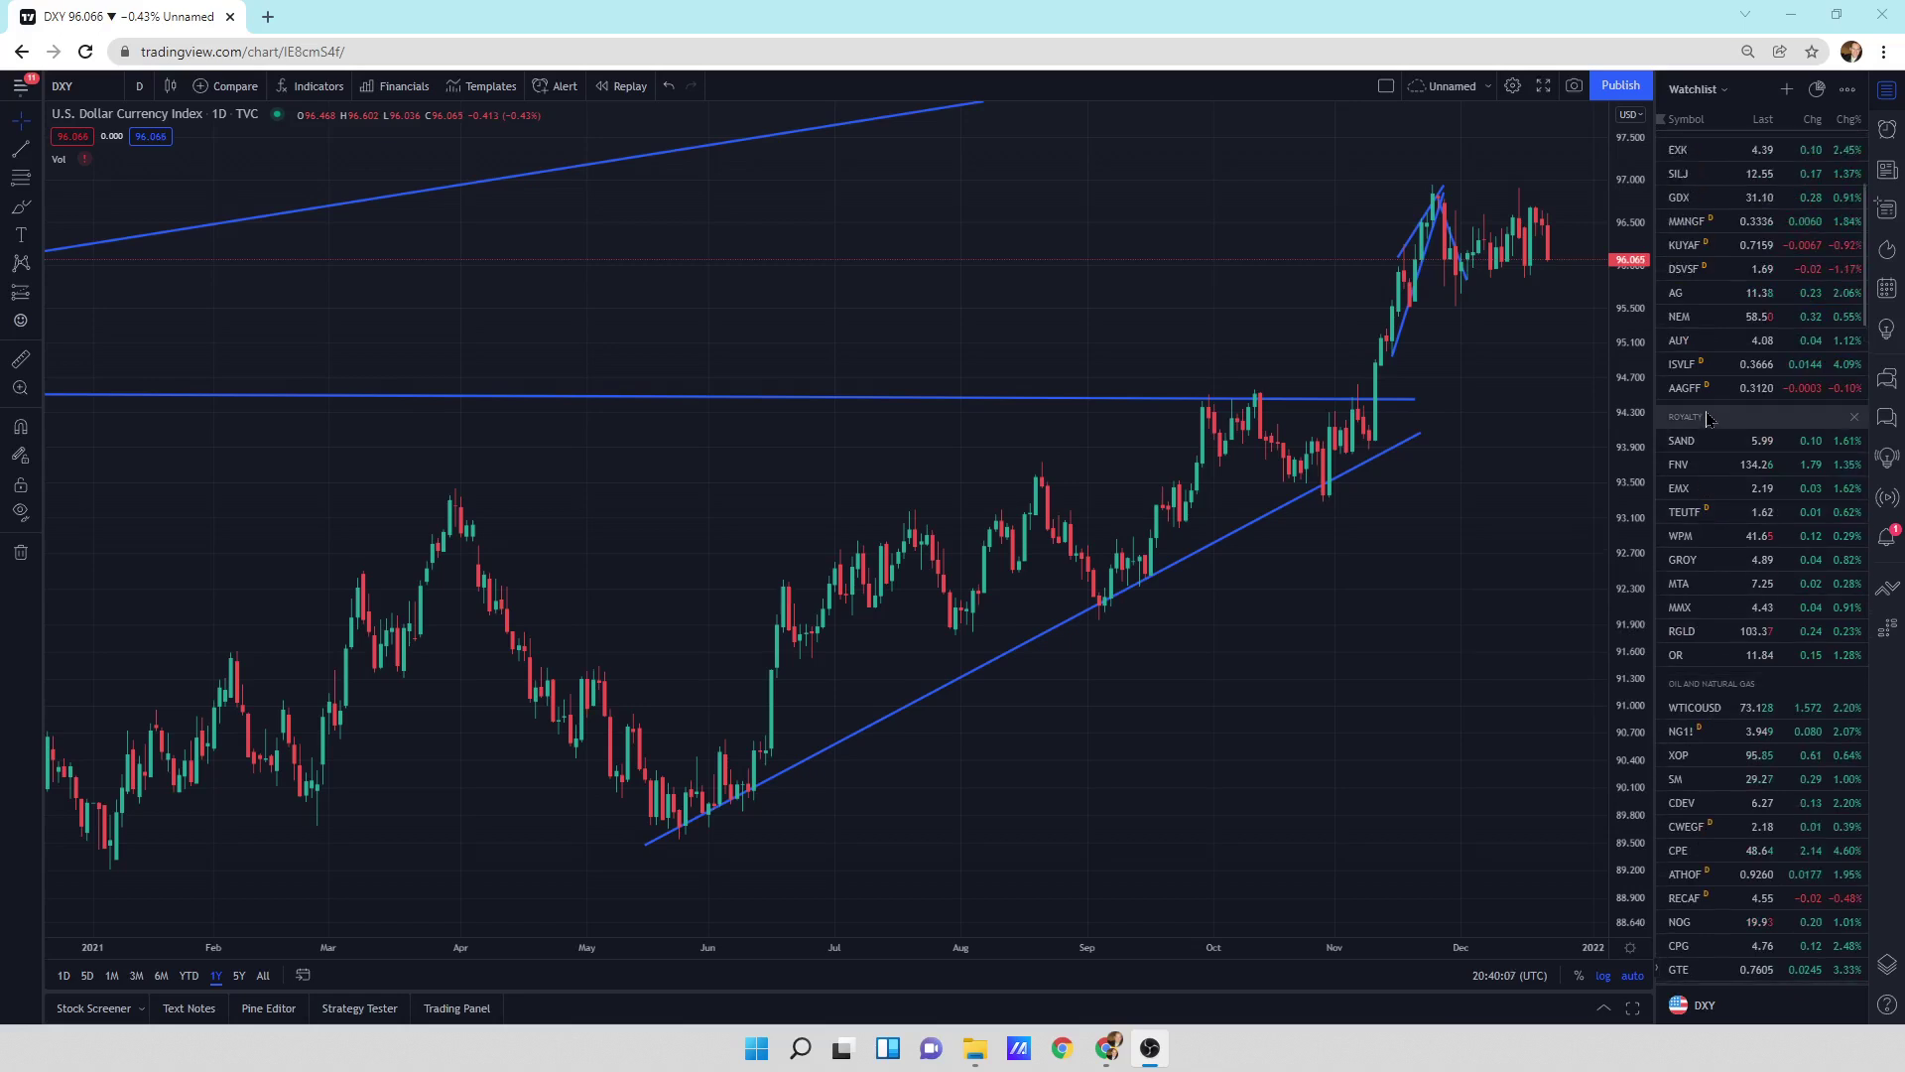
{"action": "scroll", "coordinate": [1717, 424], "scroll_direction": "up", "scroll_amount": 3}
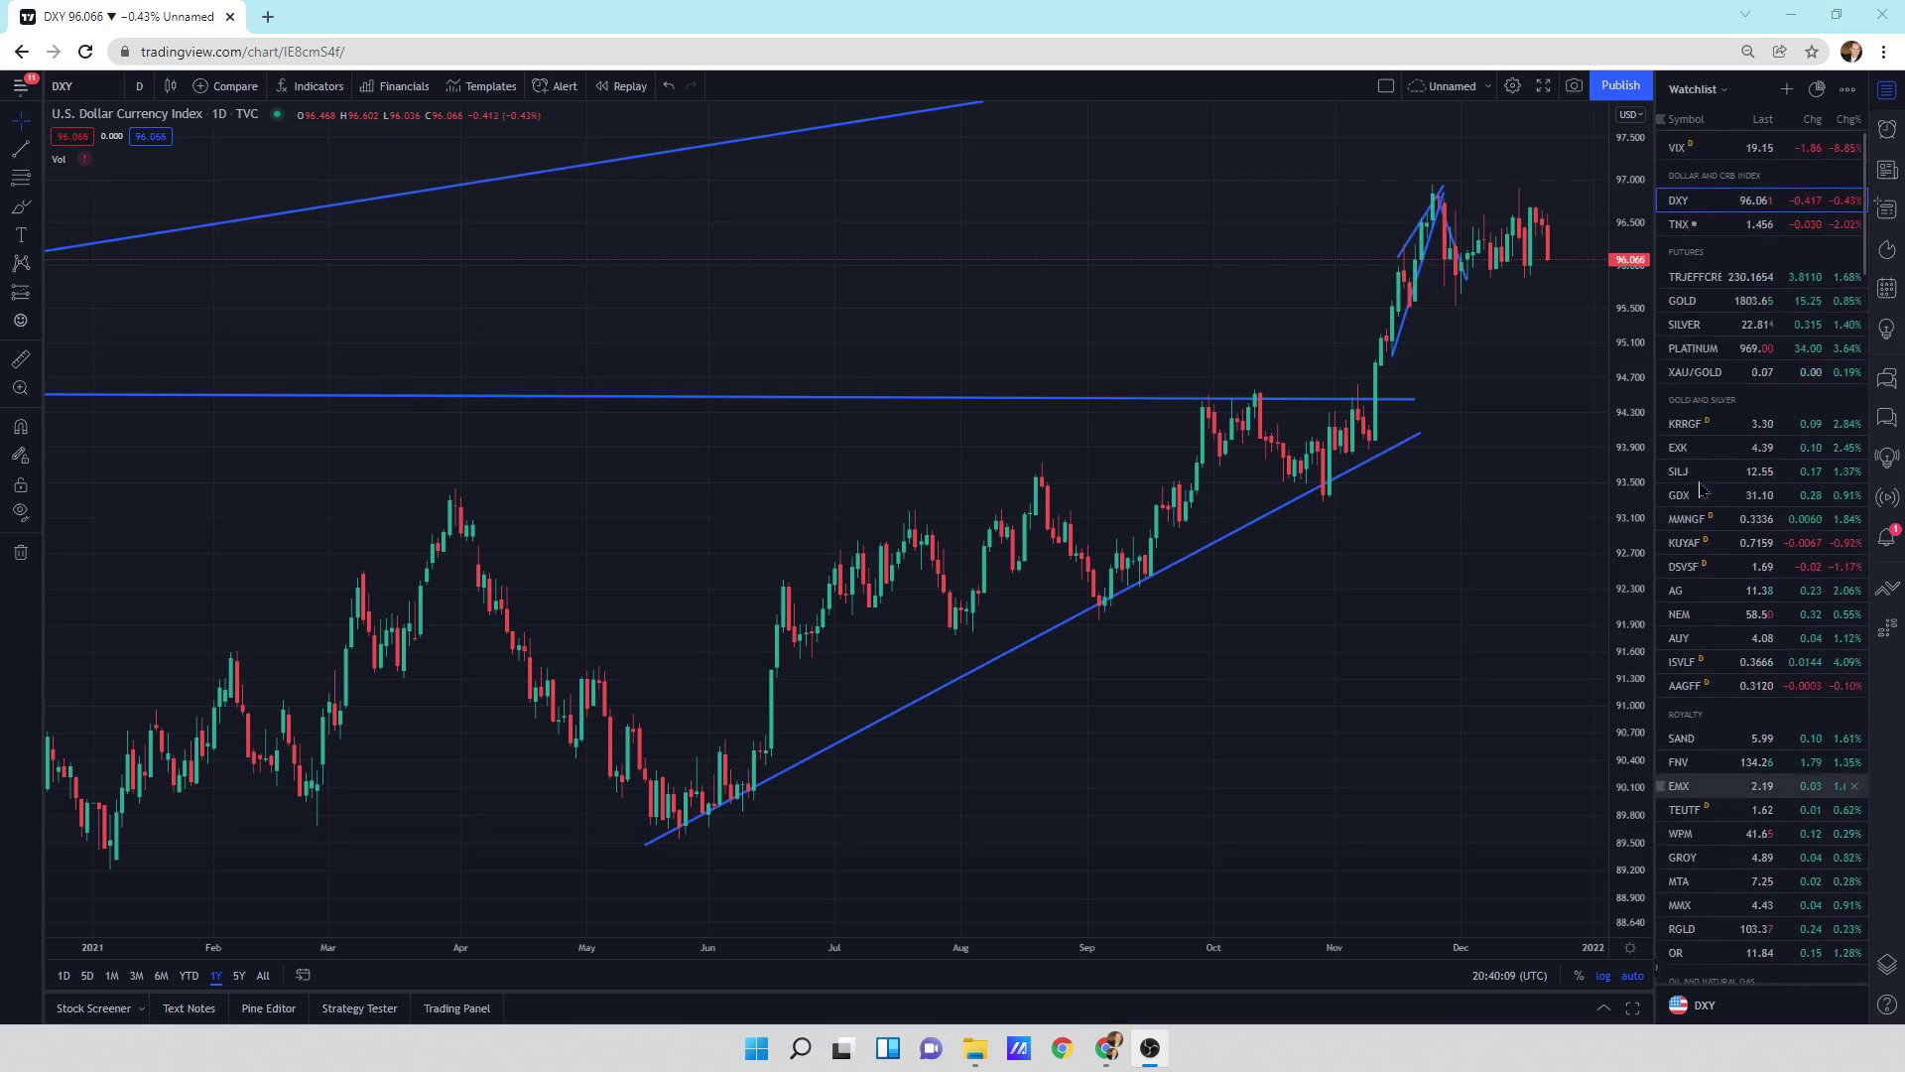
{"action": "right_click", "coordinate": [1705, 401]}
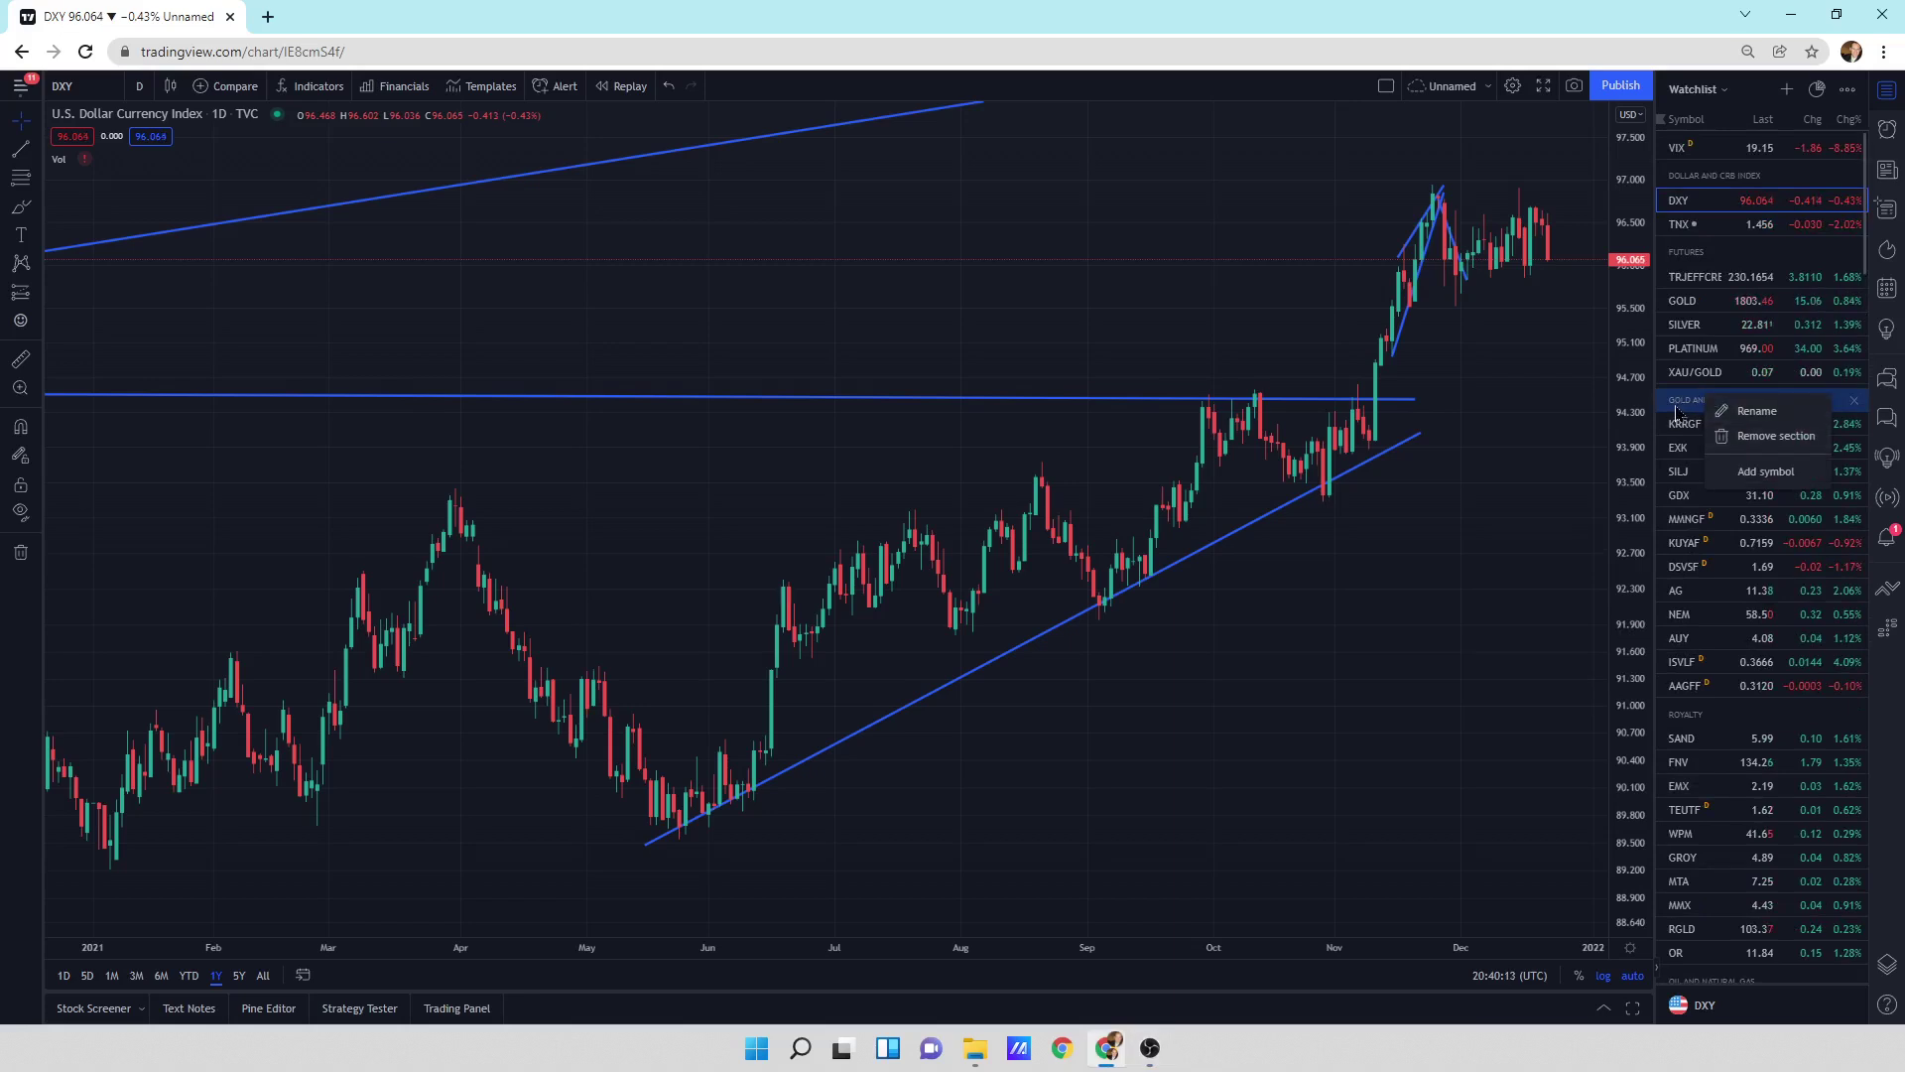
{"action": "double_click", "coordinate": [1682, 402]}
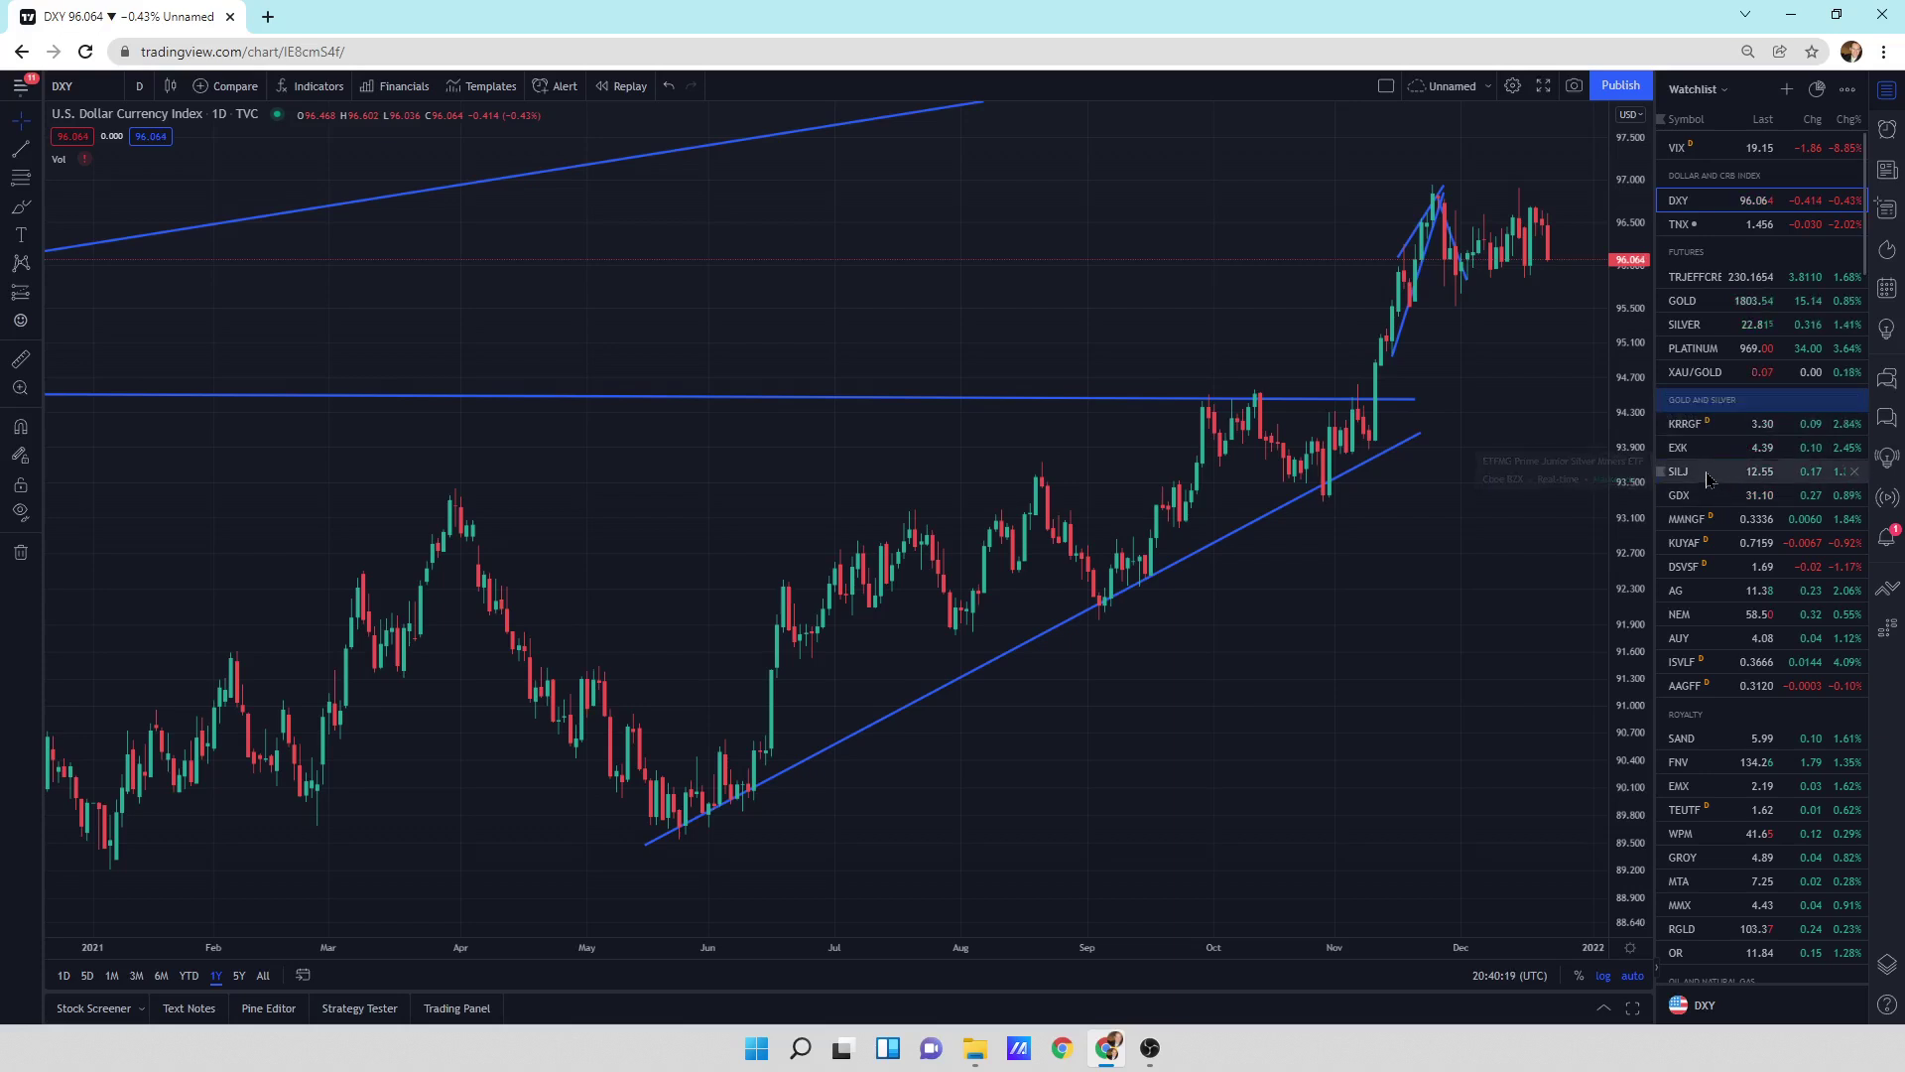
- Try adding a watchlist section named ROYALTY COMPANIES above SILJ, and remove it again
{"action": "right_click", "coordinate": [1708, 481]}
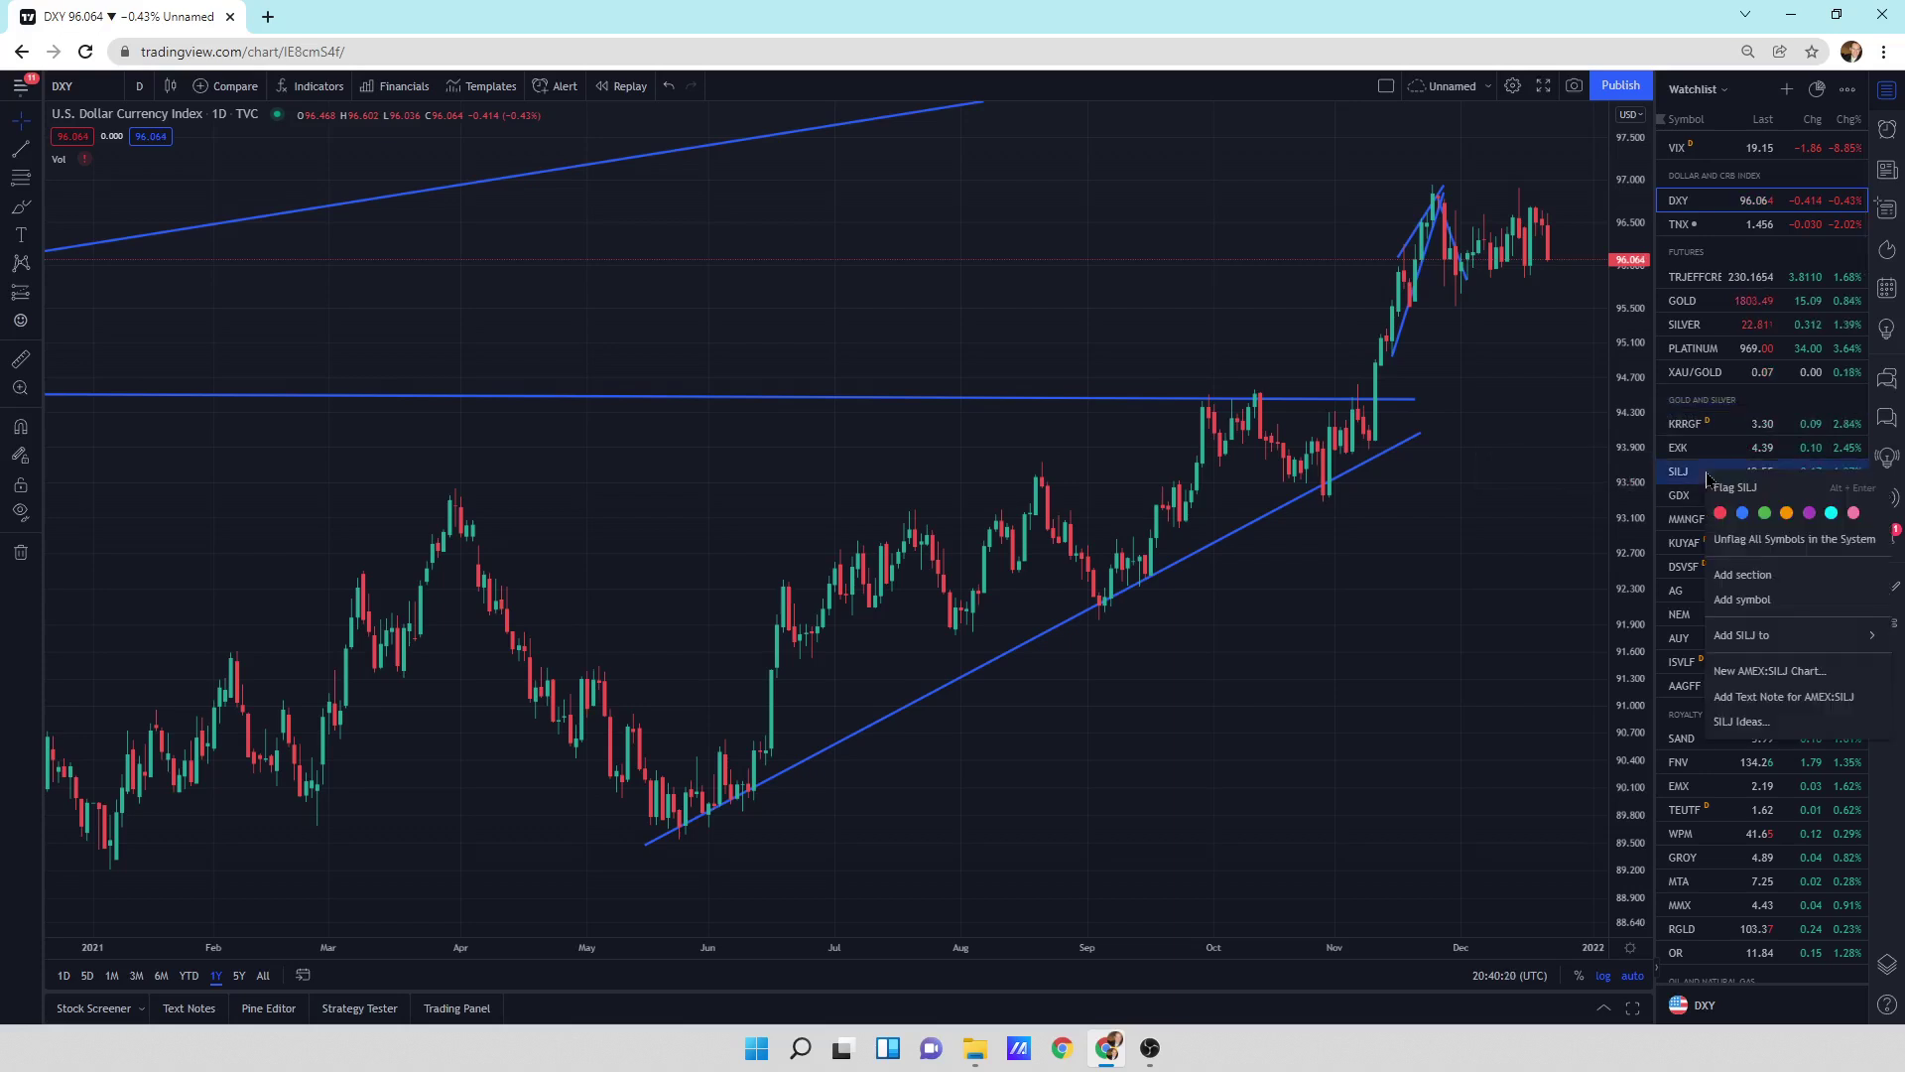
{"action": "left_click", "coordinate": [1751, 576]}
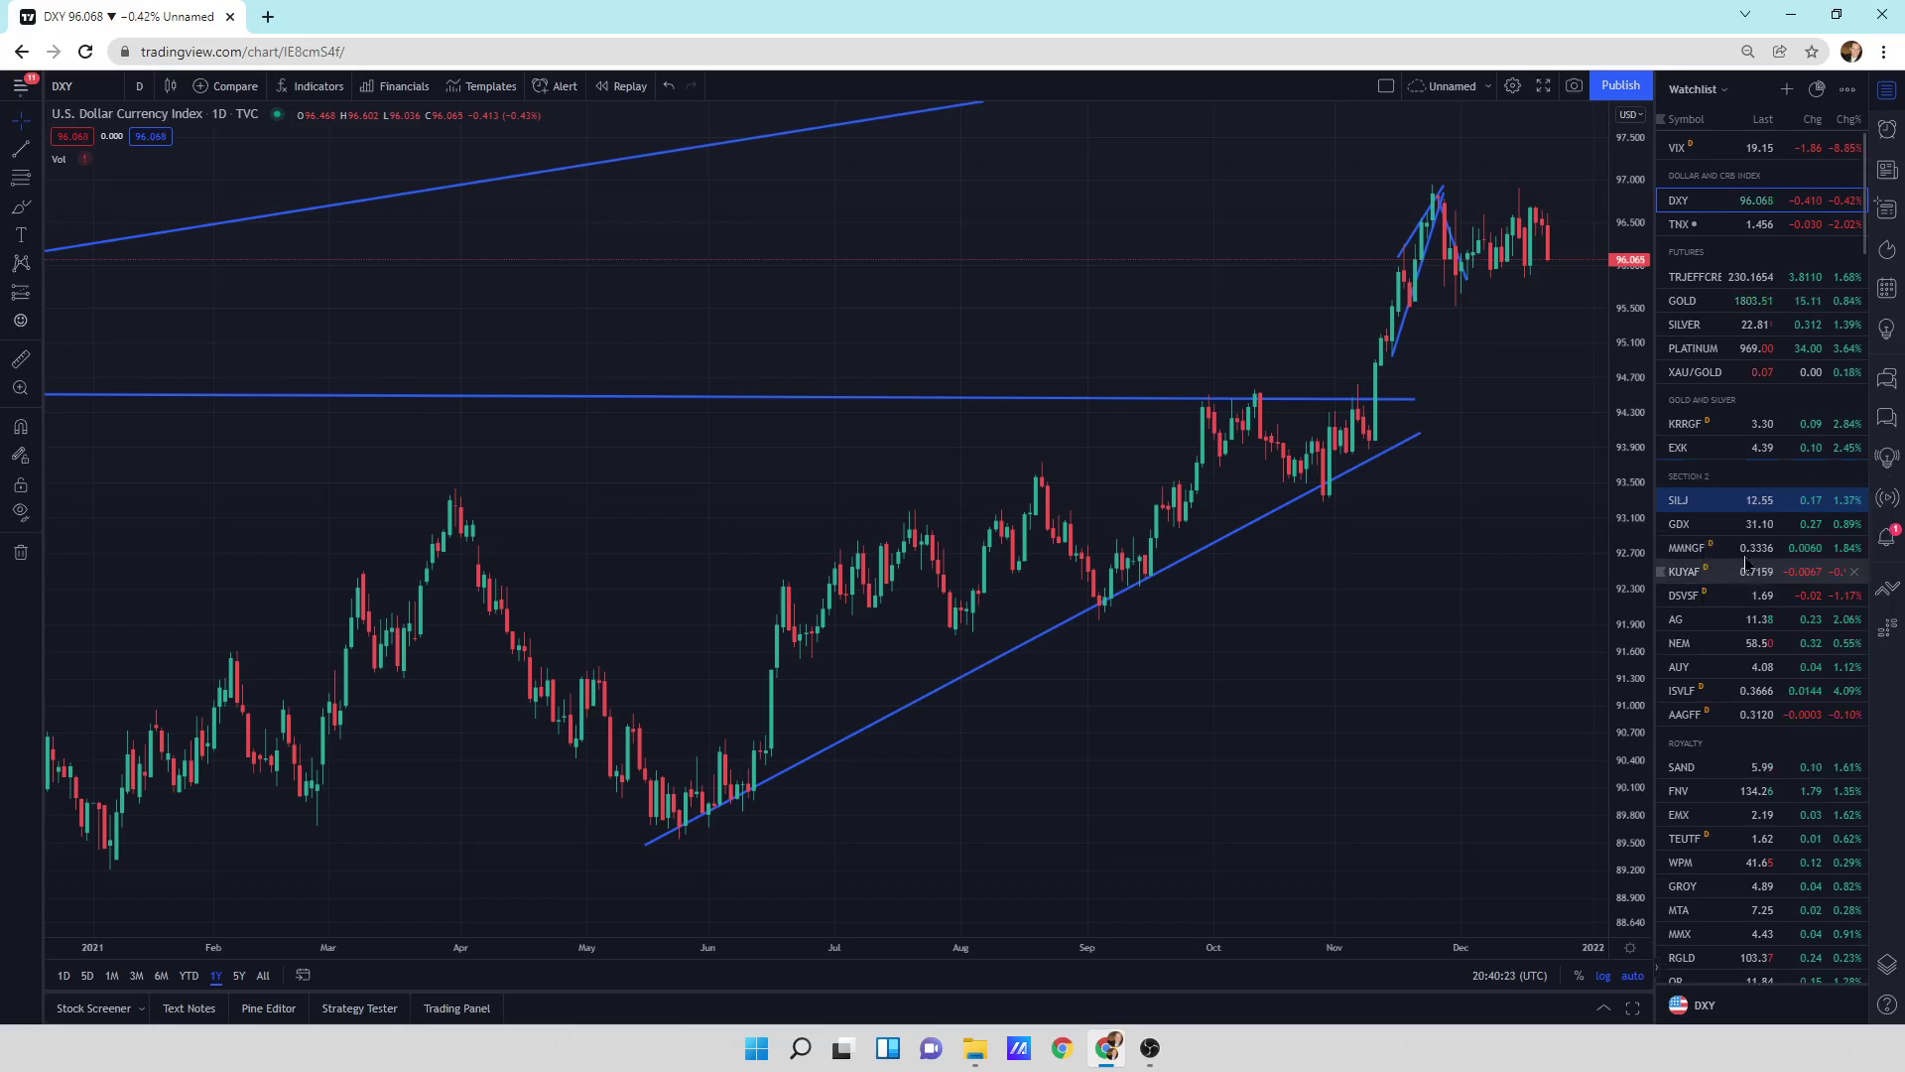
{"action": "double_click", "coordinate": [1696, 480]}
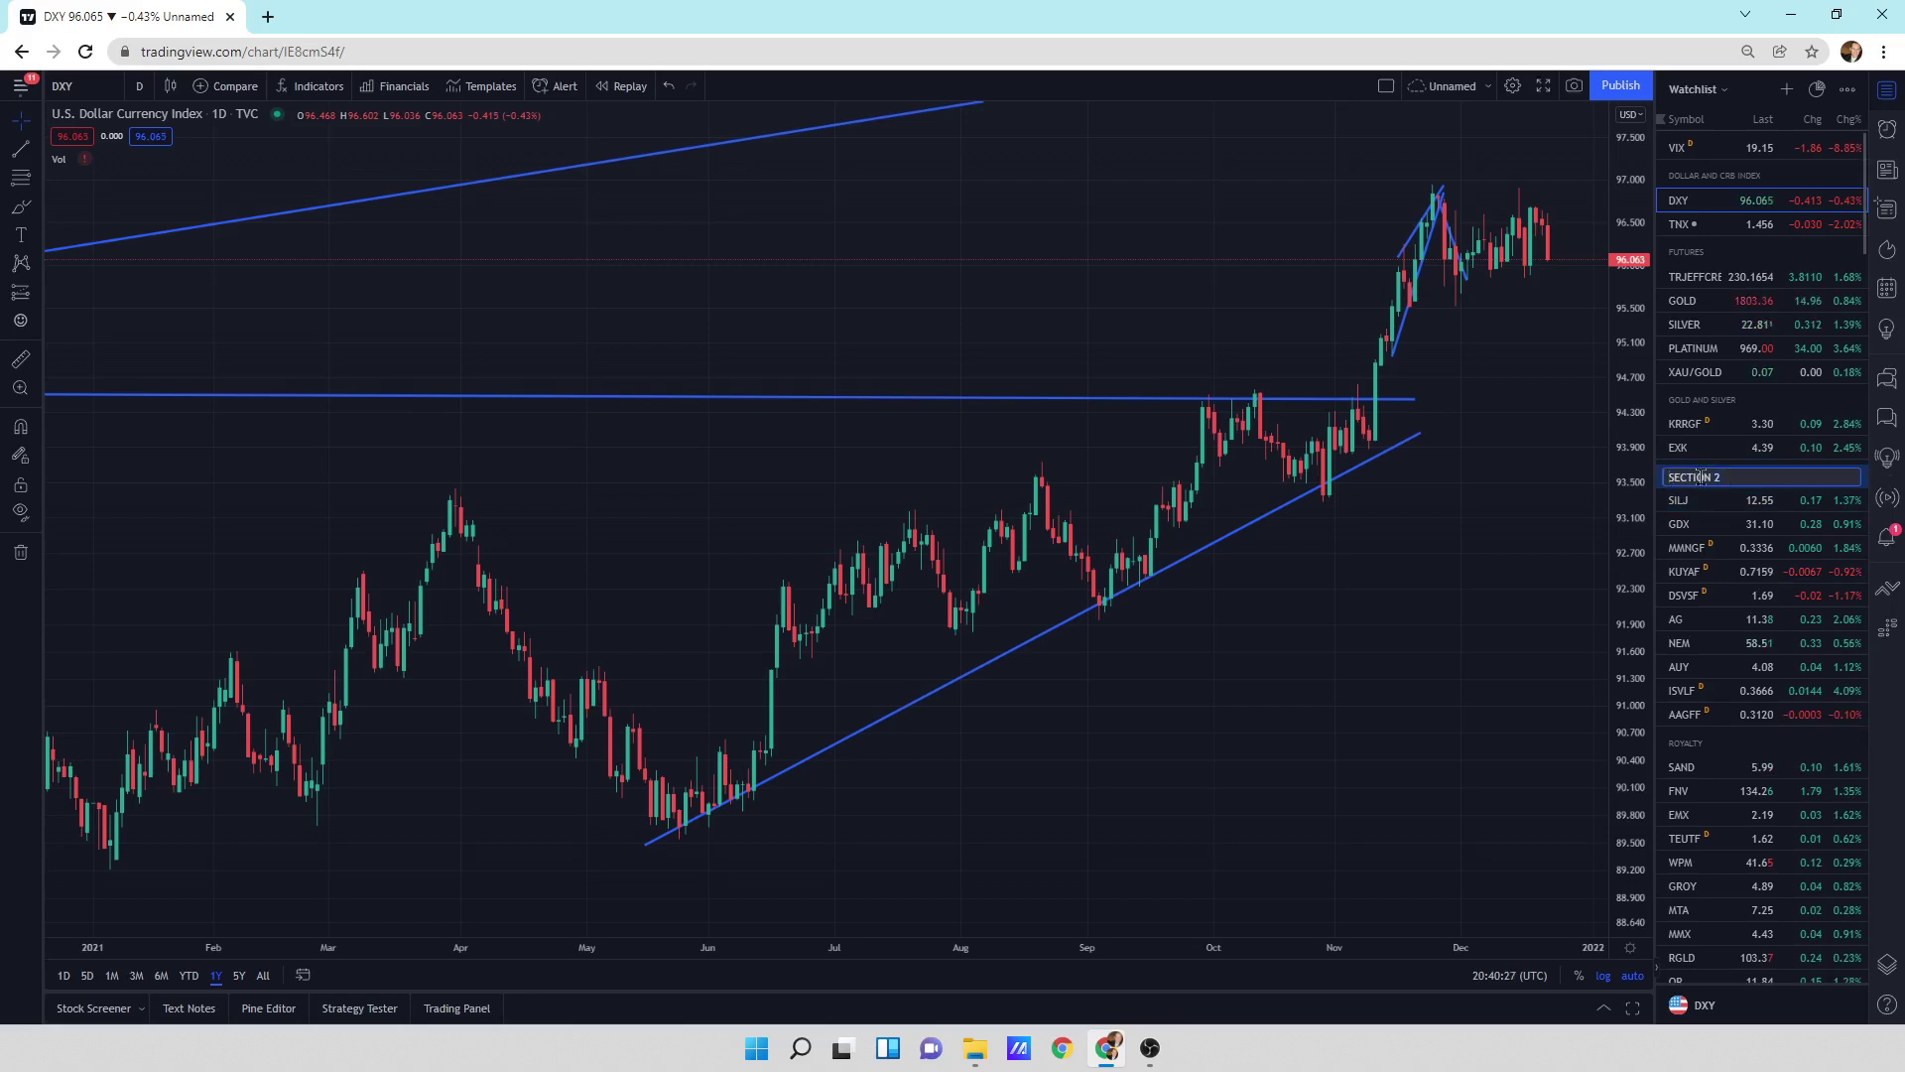
{"action": "key", "text": "BackSpace"}
{"action": "key", "text": "BackSpace"}
{"action": "key", "text": "BackSpace"}
{"action": "type", "text": "MPANIES"}
{"action": "key", "text": "Return"}
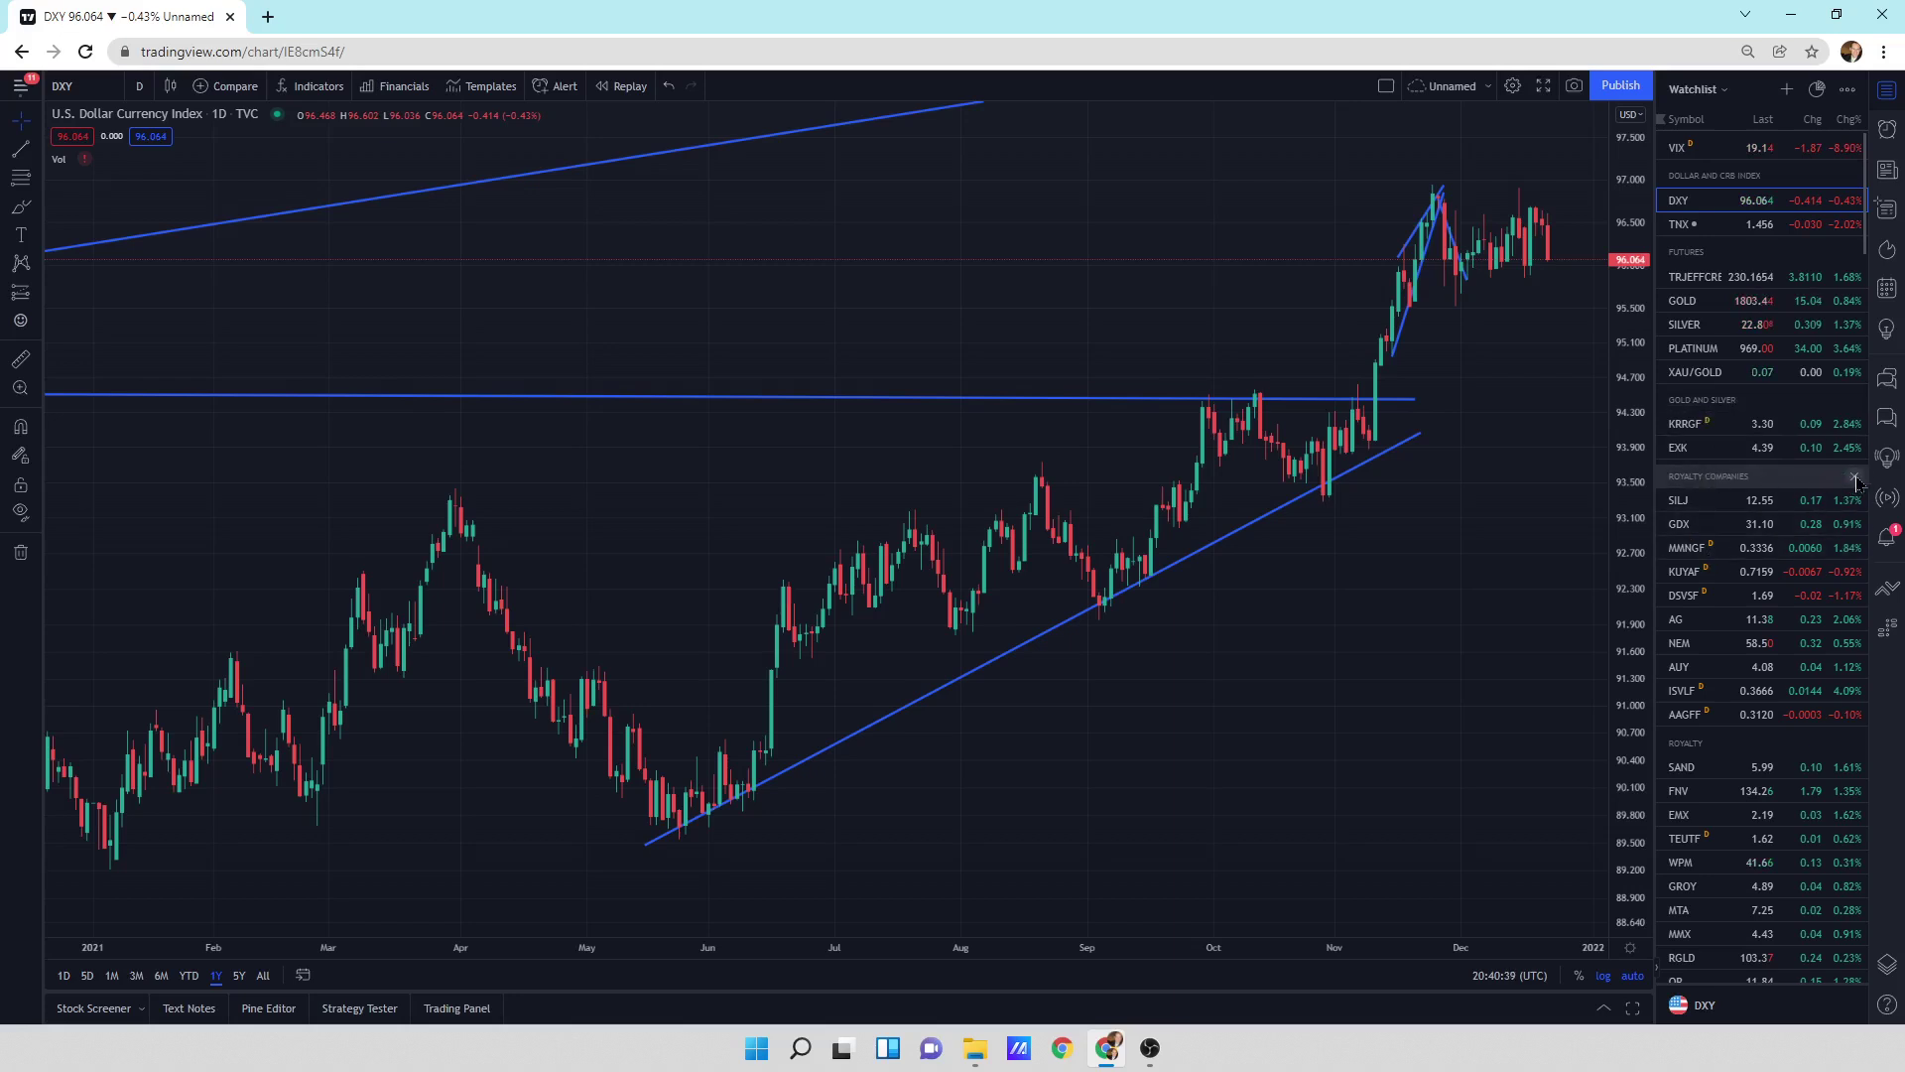
{"action": "left_click", "coordinate": [1856, 480]}
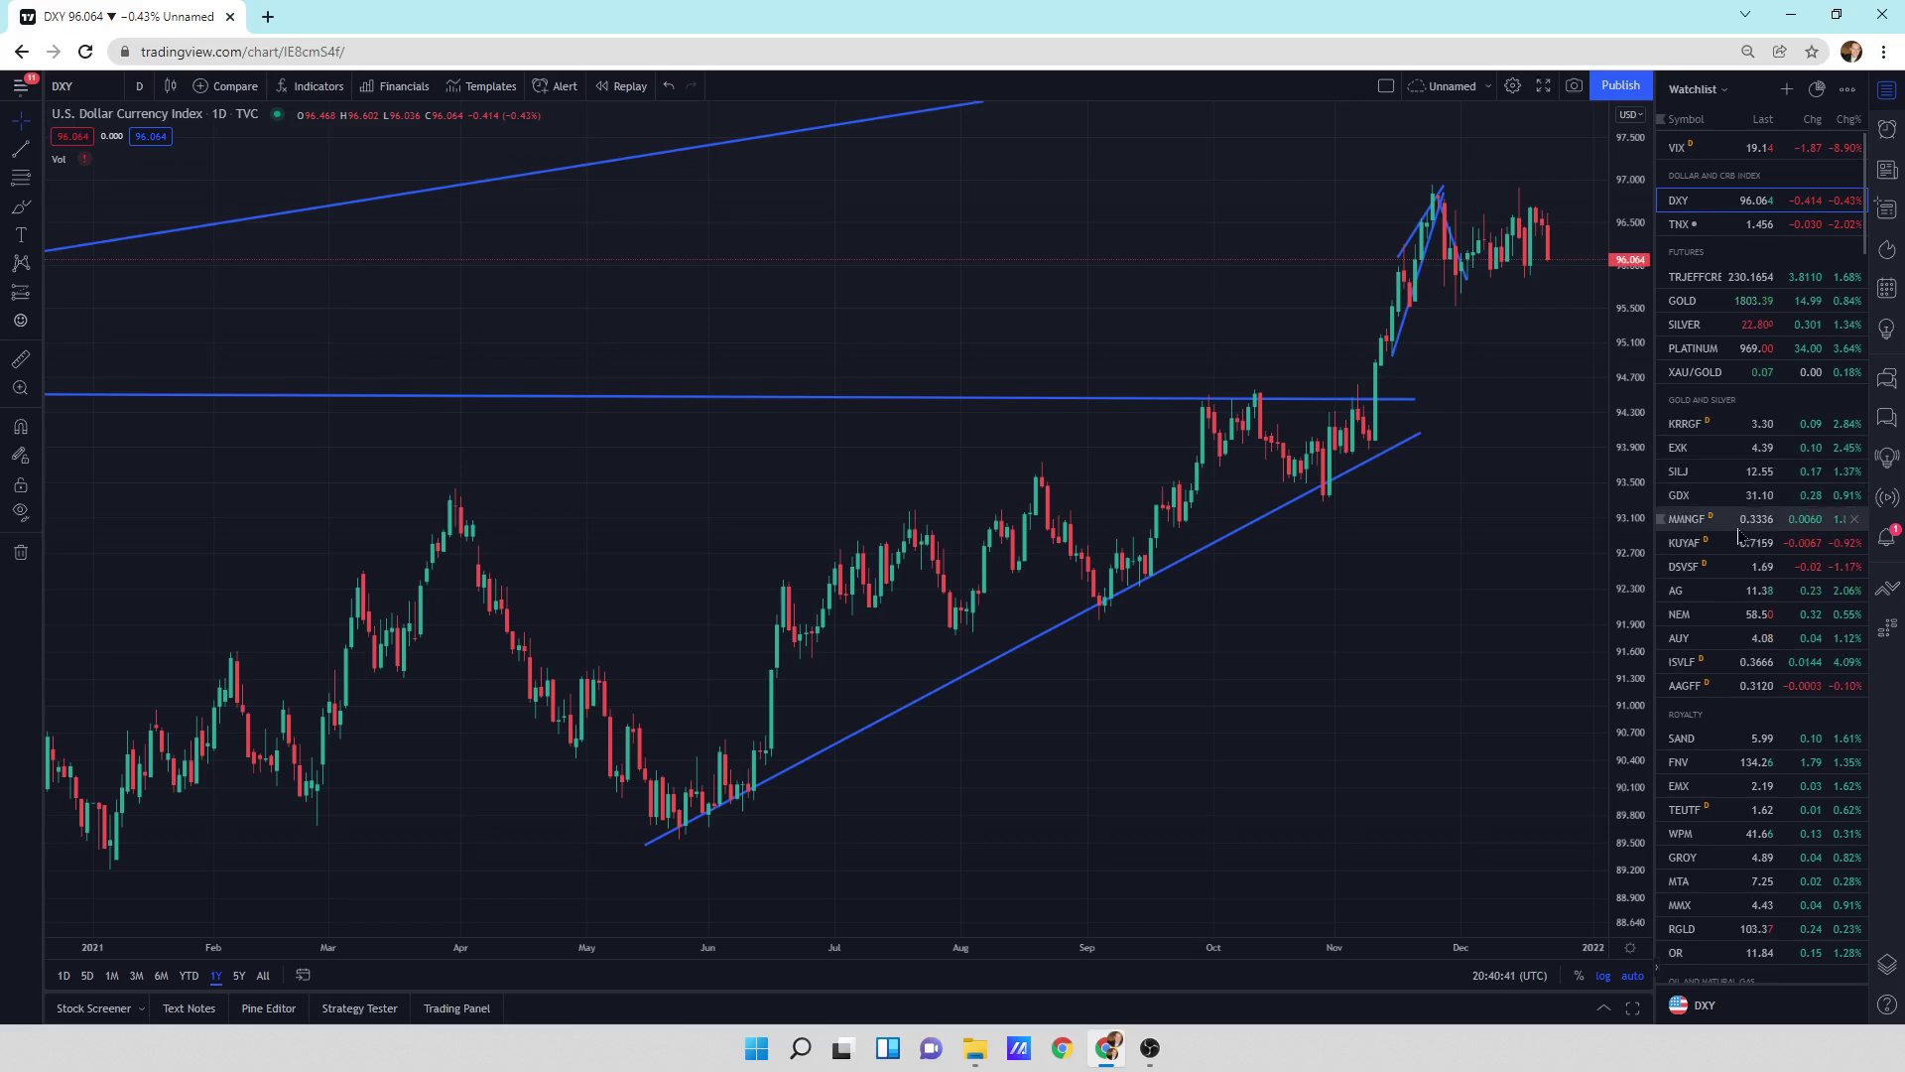
- Add SIL, the Global X Silver Miners ETF from NYSE Arca, to the watchlist directly below GDX
{"action": "right_click", "coordinate": [1701, 497]}
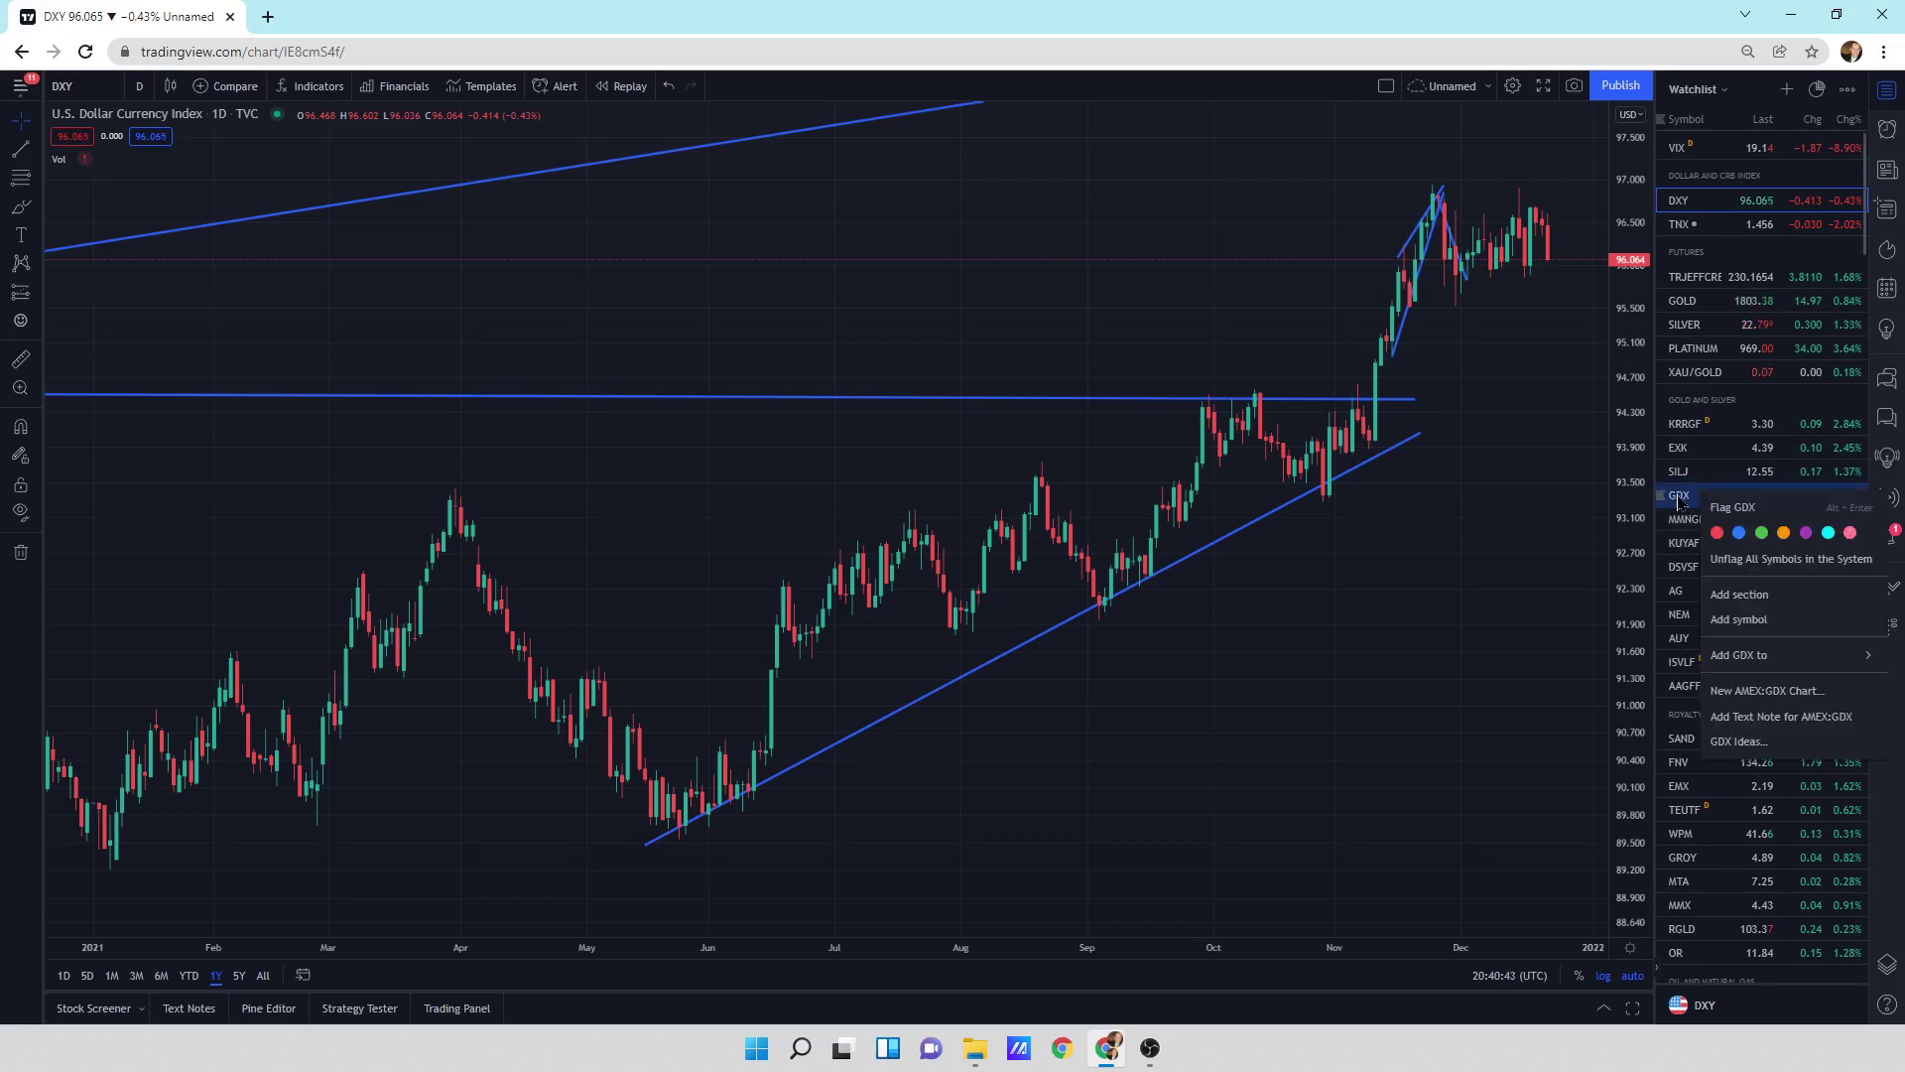
{"action": "left_click", "coordinate": [1756, 619]}
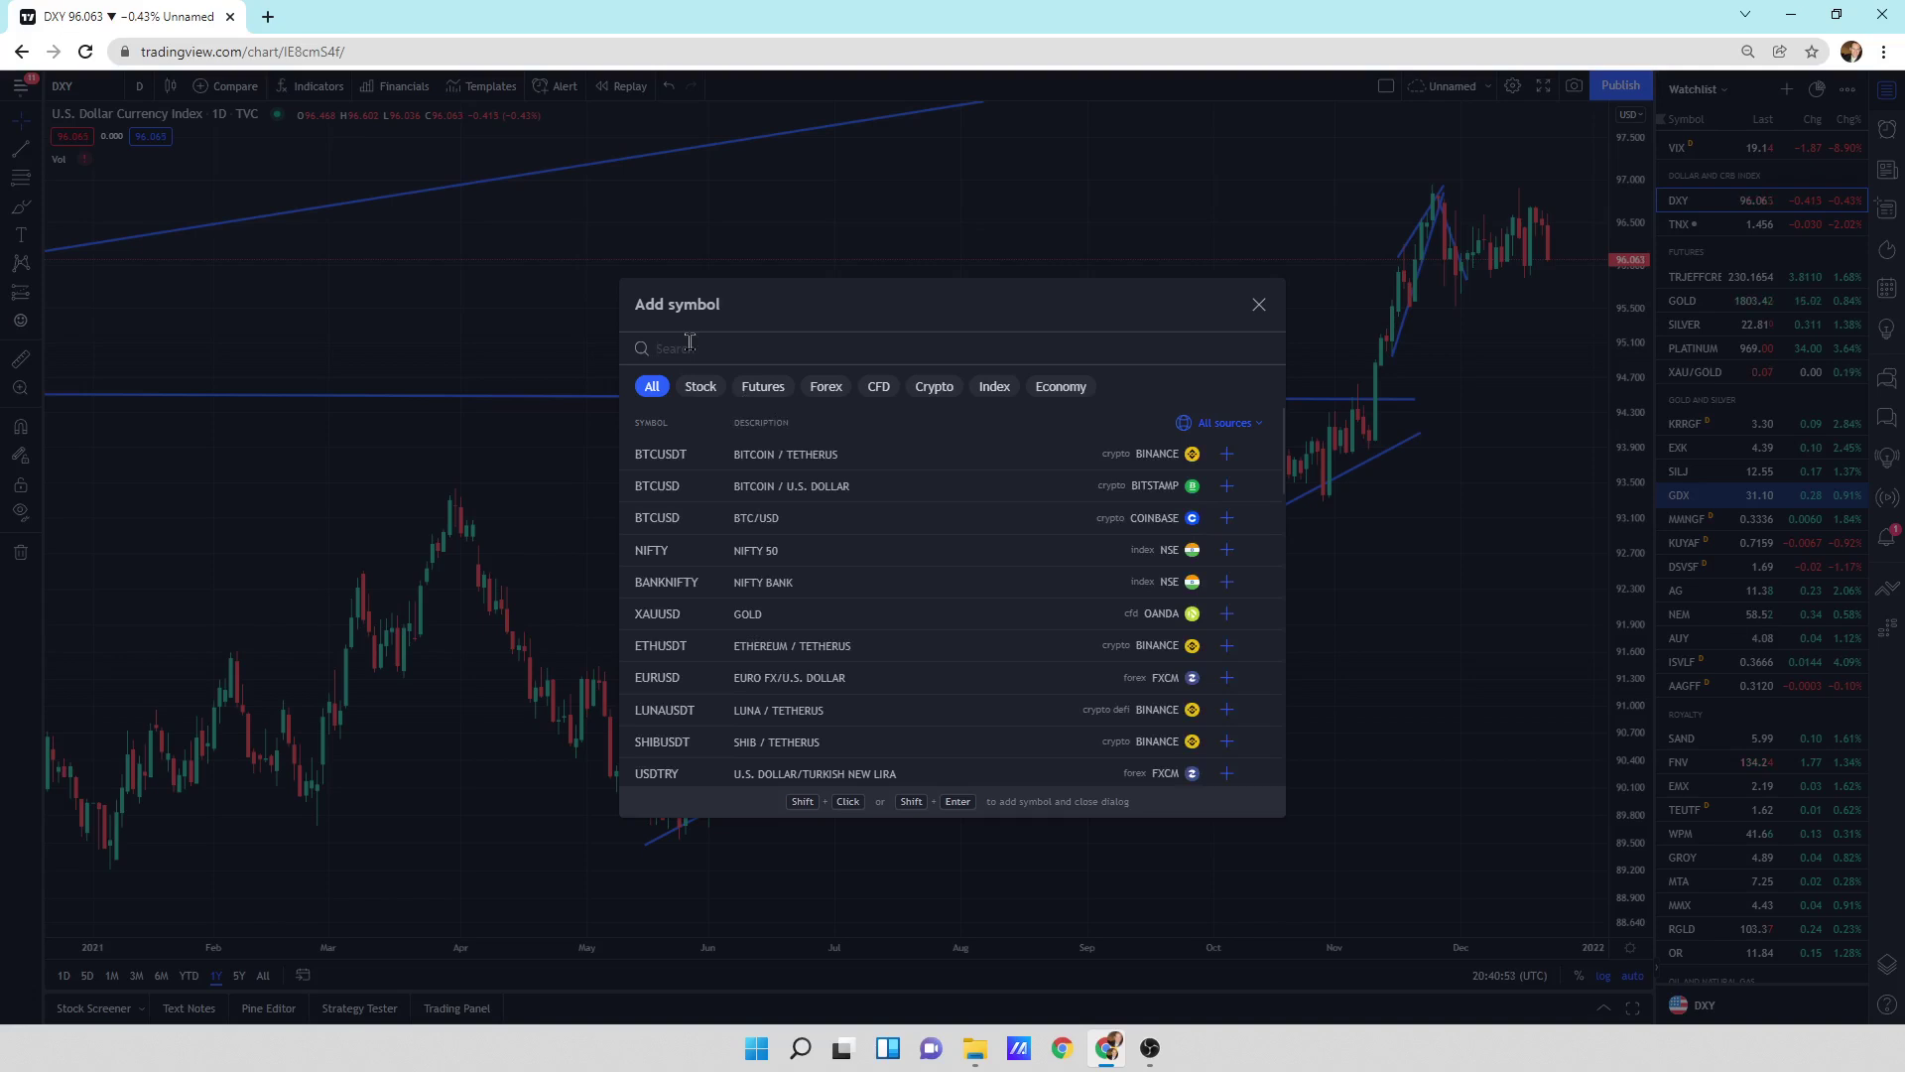
{"action": "type", "text": "SIL"}
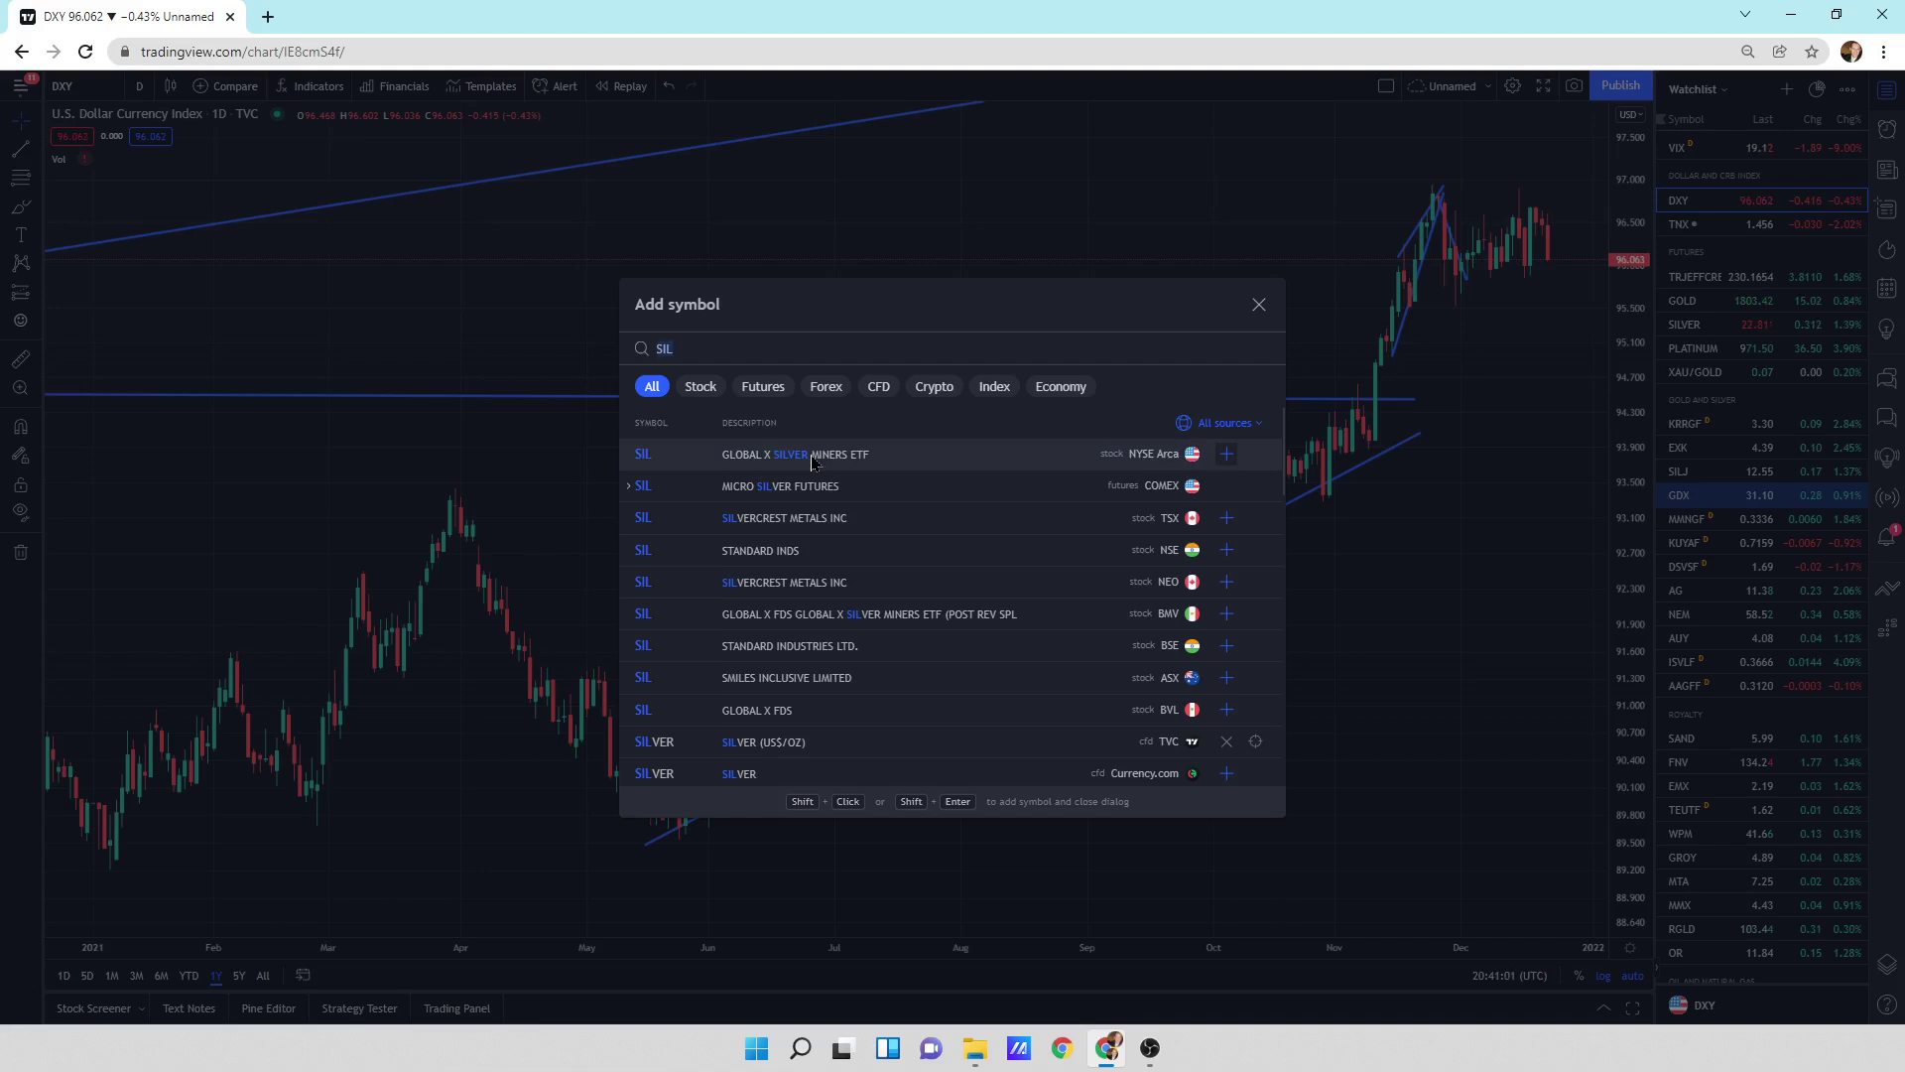
{"action": "left_click", "coordinate": [1226, 454]}
{"action": "left_click", "coordinate": [1259, 303]}
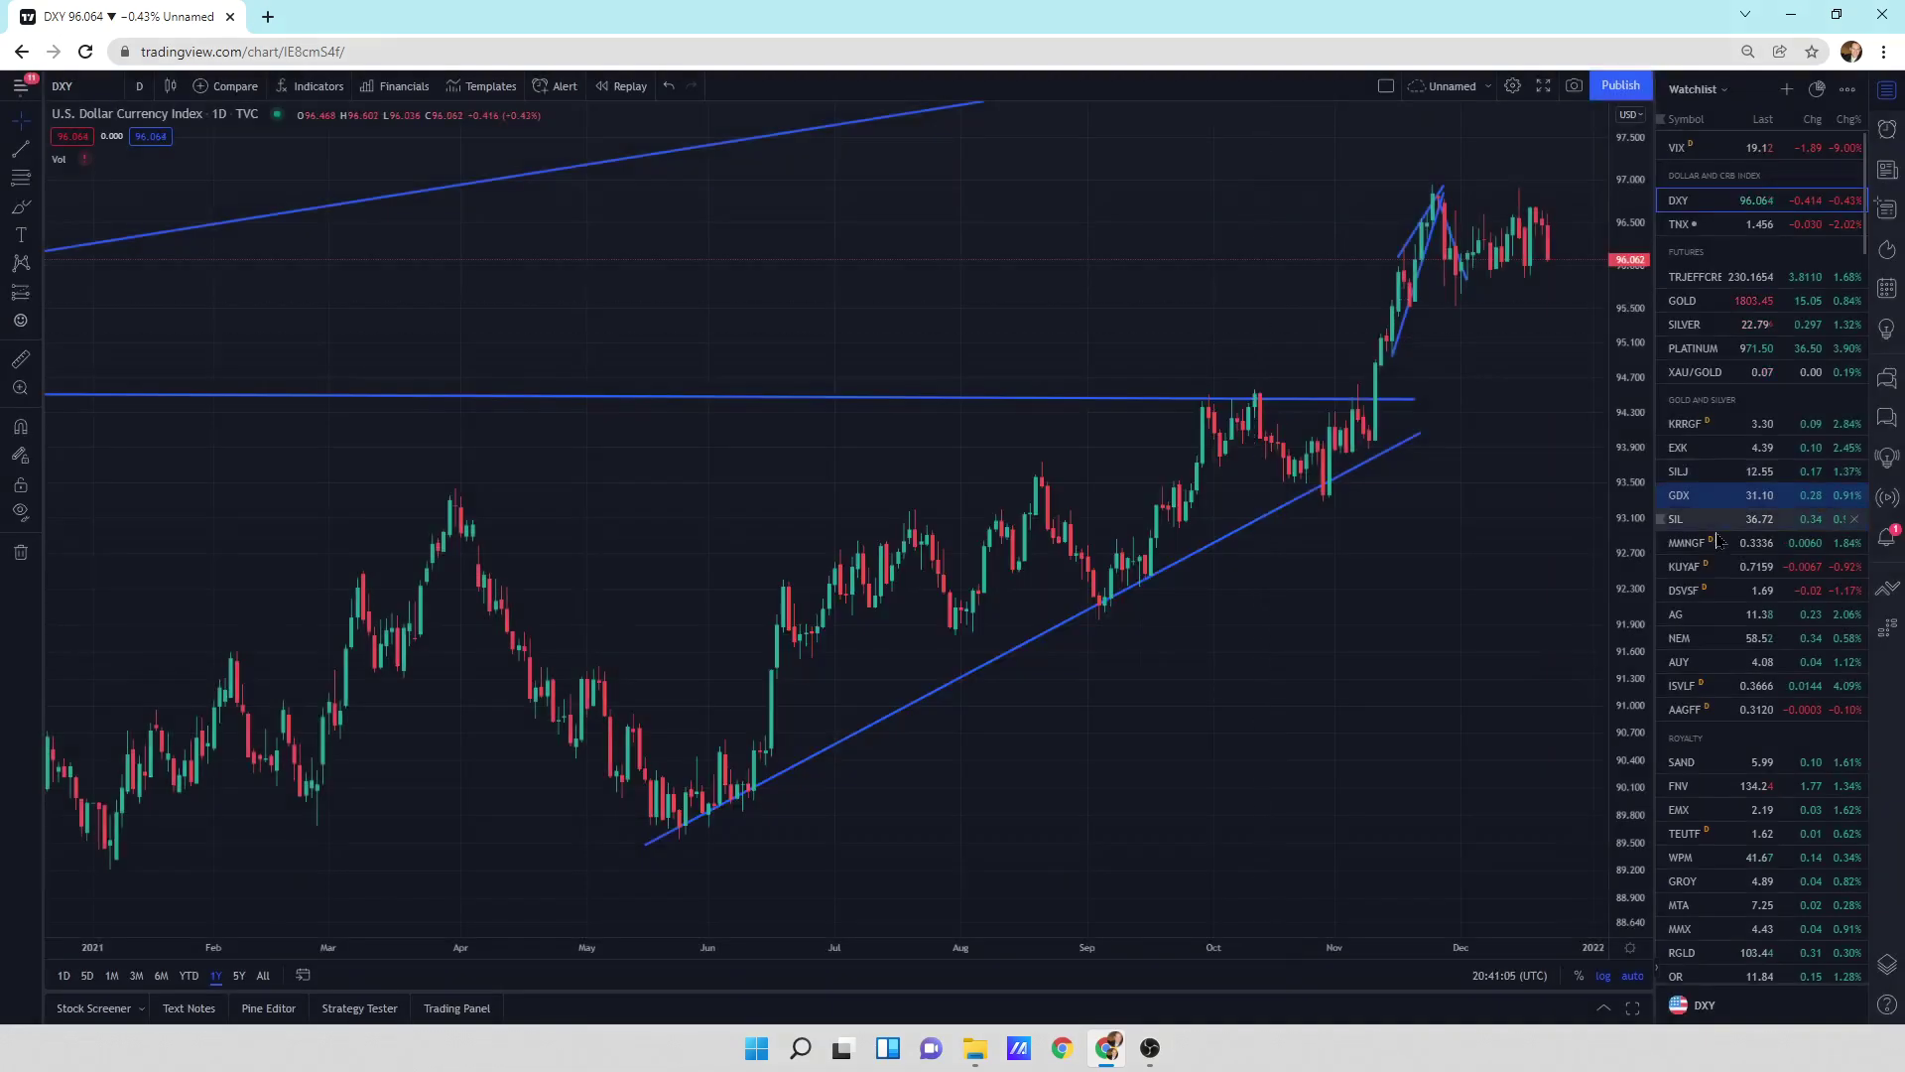
- Open the SIL chart from the watchlist and set its date range to all available history
{"action": "left_click", "coordinate": [1677, 520]}
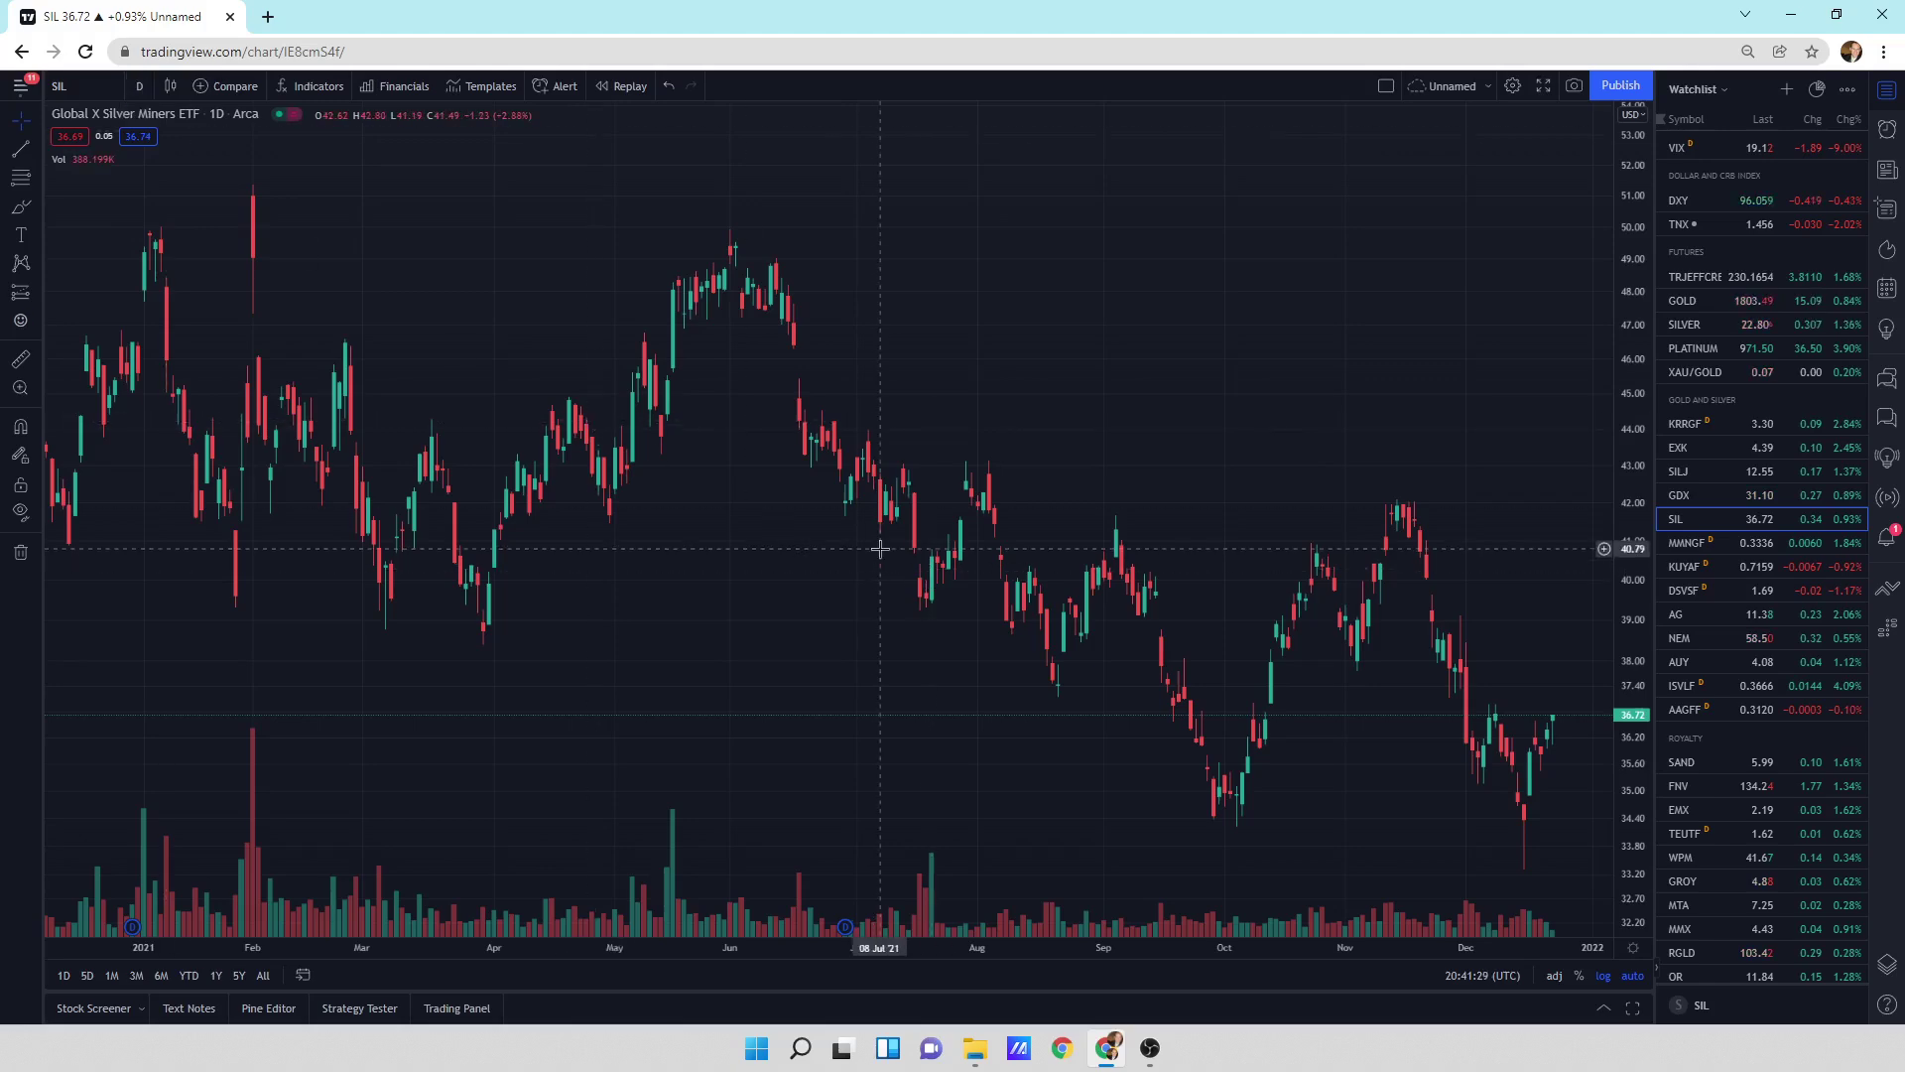
{"action": "scroll", "coordinate": [878, 548], "scroll_direction": "down", "scroll_amount": 6}
{"action": "scroll", "coordinate": [876, 549], "scroll_direction": "up", "scroll_amount": 8}
{"action": "scroll", "coordinate": [876, 549], "scroll_direction": "down", "scroll_amount": 8}
{"action": "scroll", "coordinate": [877, 549], "scroll_direction": "down", "scroll_amount": 6}
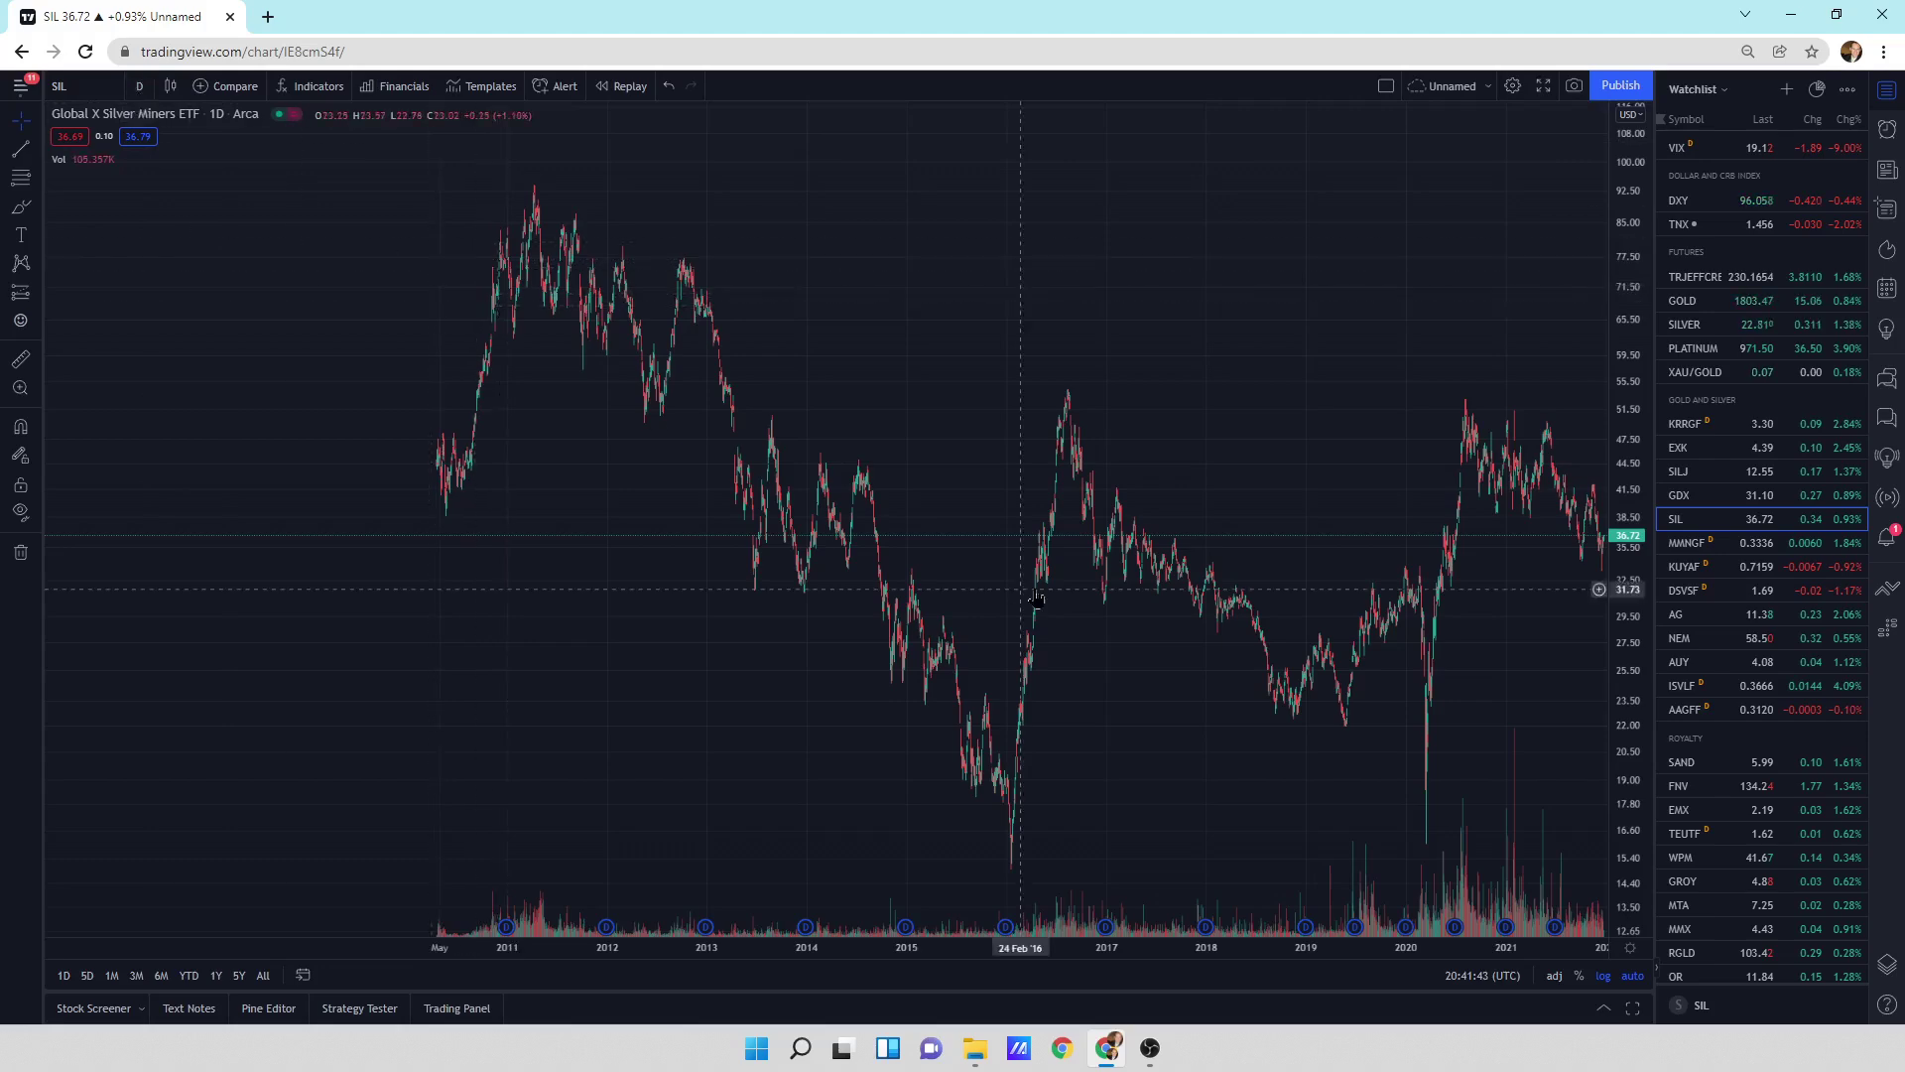
{"action": "scroll", "coordinate": [1047, 556], "scroll_direction": "up", "scroll_amount": 5}
{"action": "scroll", "coordinate": [1337, 560], "scroll_direction": "up", "scroll_amount": 3}
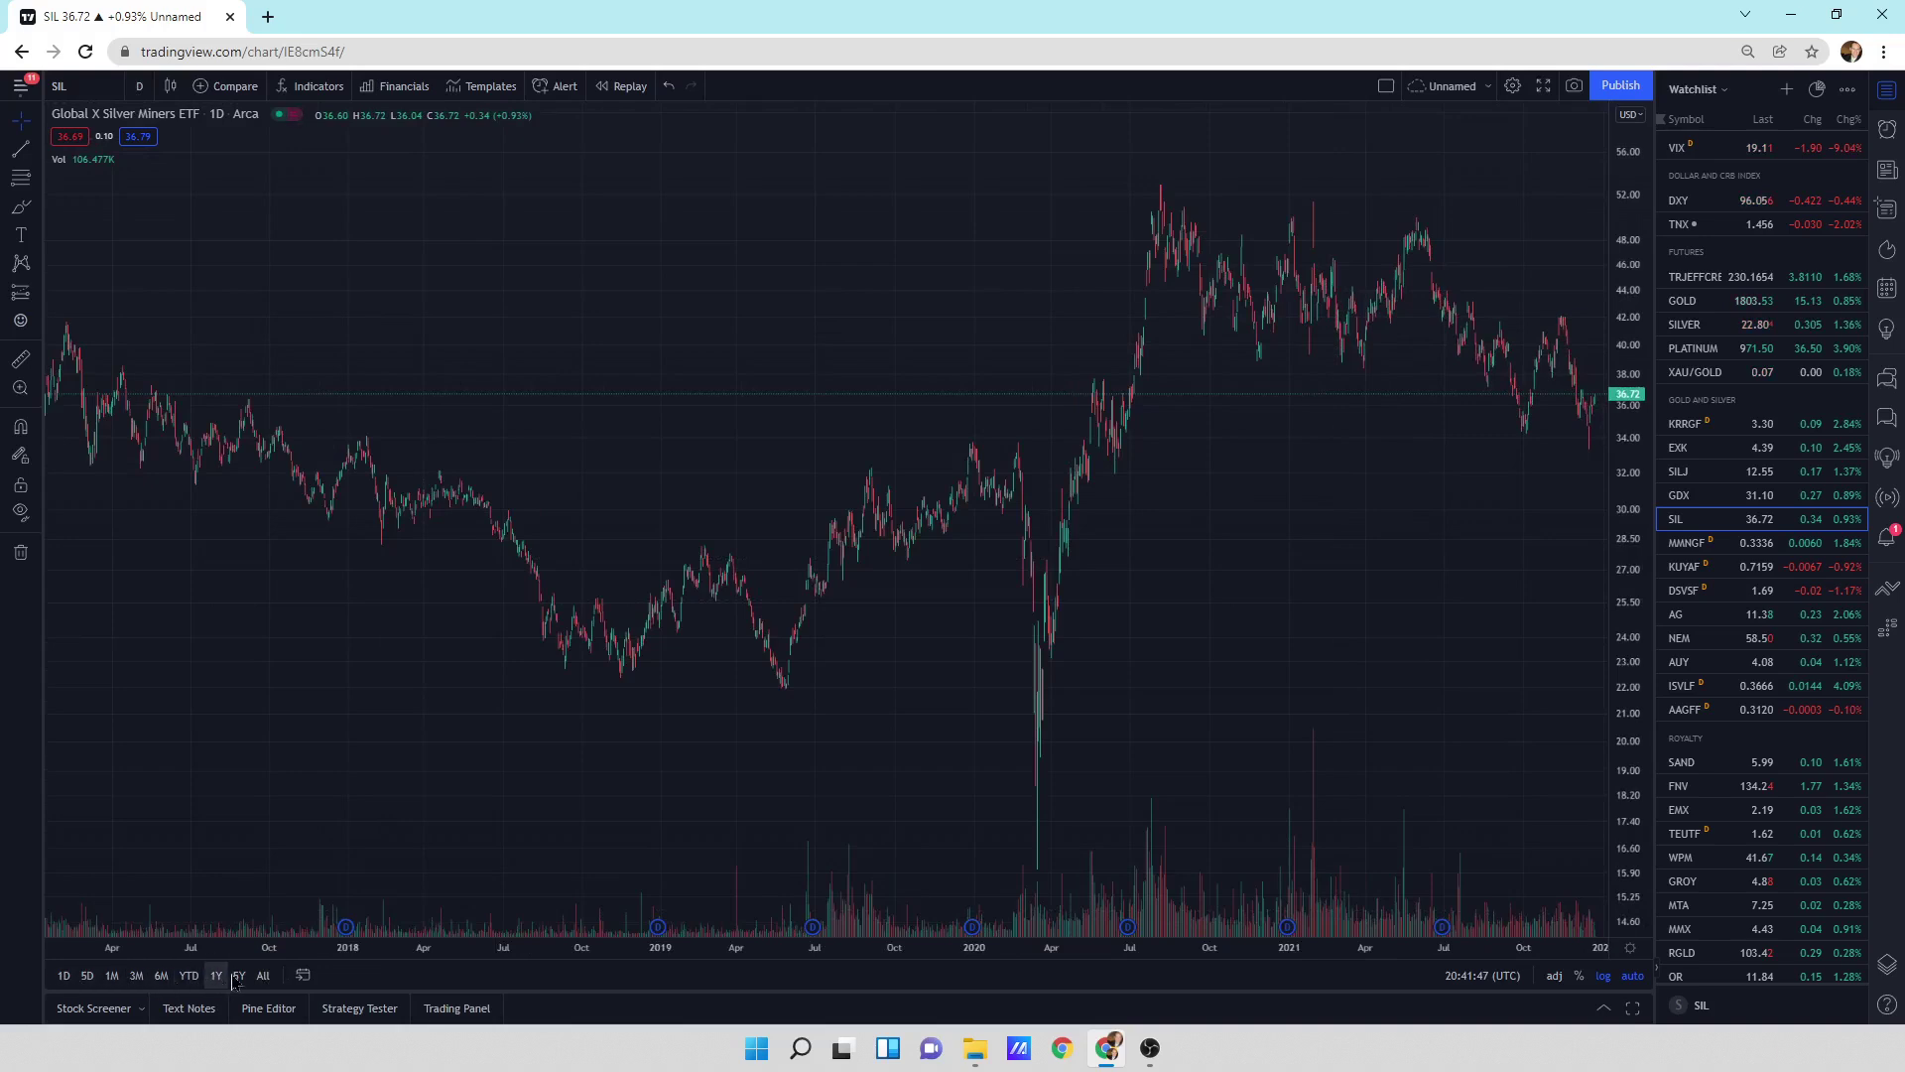
{"action": "left_click", "coordinate": [263, 976]}
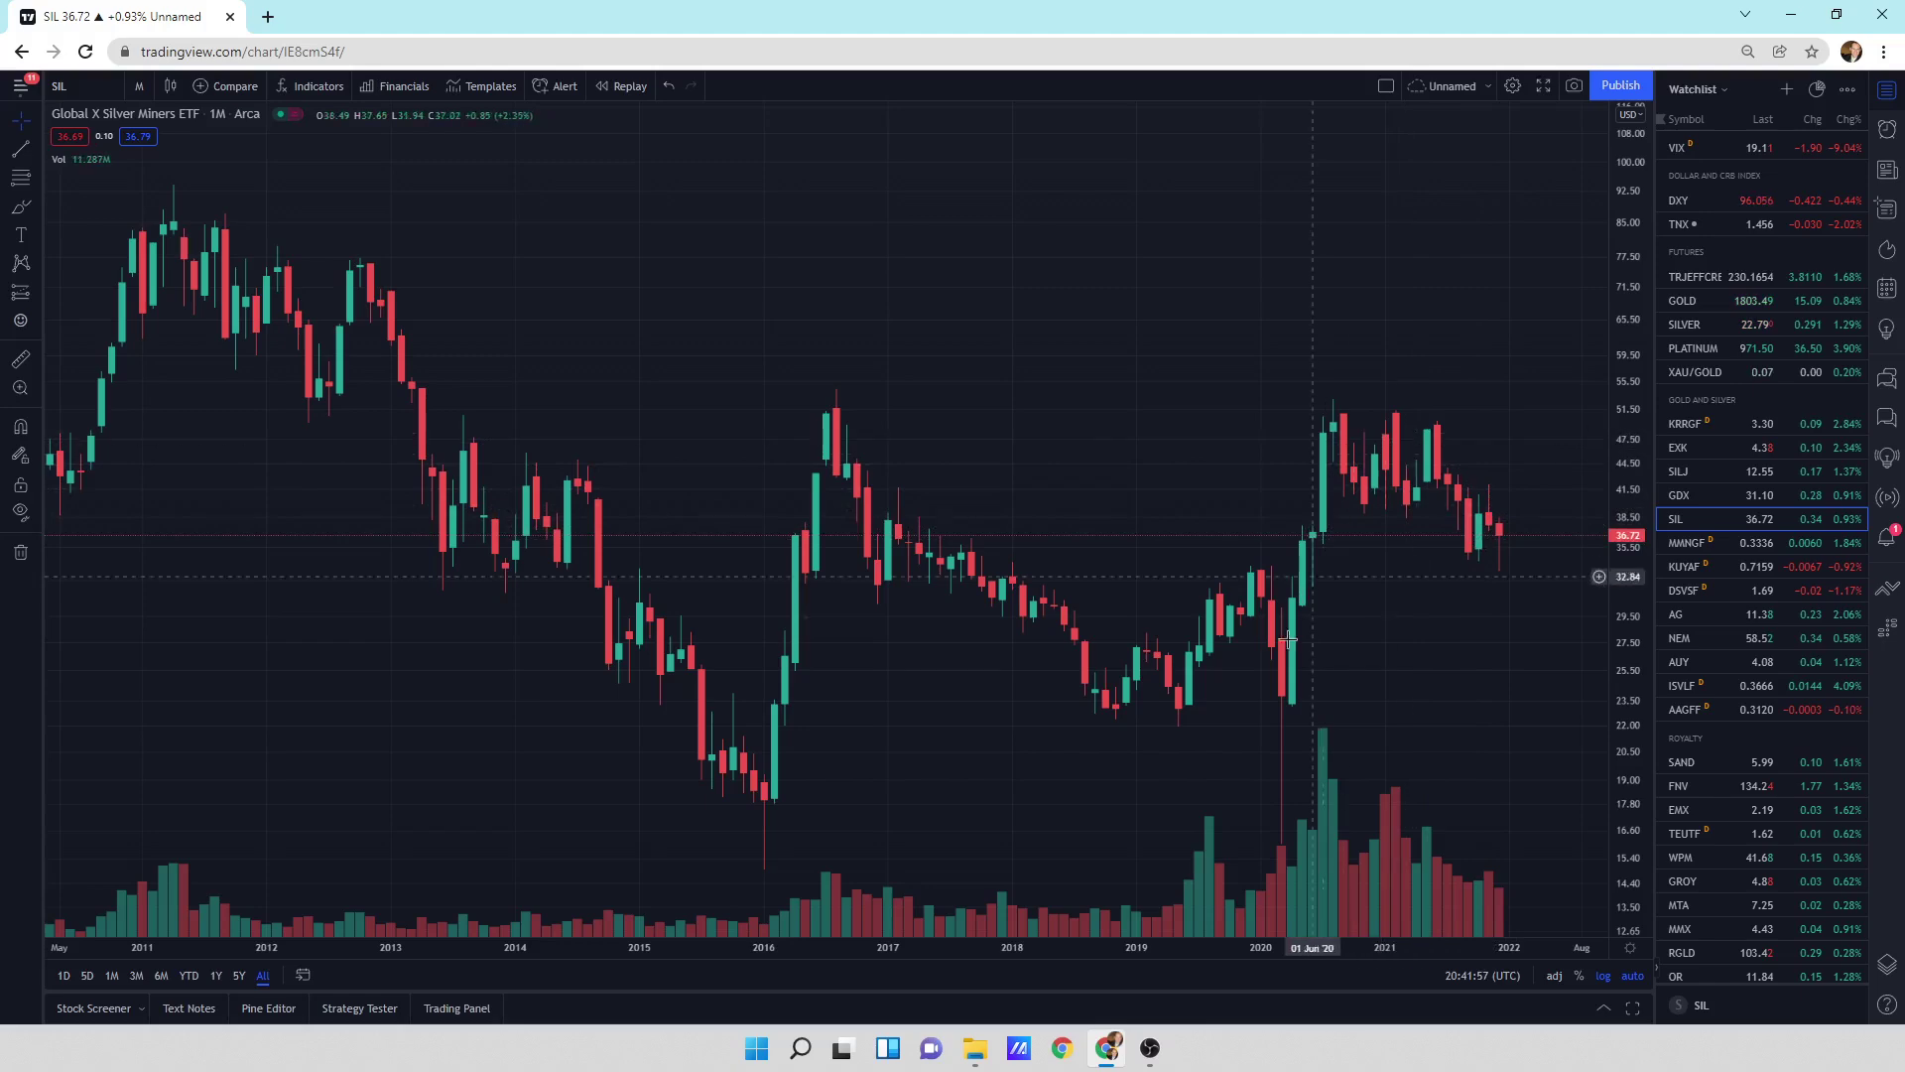
- Examine SIL's monthly candles at different time and price scales, from its 2010 start to the latest month
{"action": "scroll", "coordinate": [1103, 686], "scroll_direction": "down", "scroll_amount": 3}
{"action": "scroll", "coordinate": [1102, 679], "scroll_direction": "up", "scroll_amount": 6}
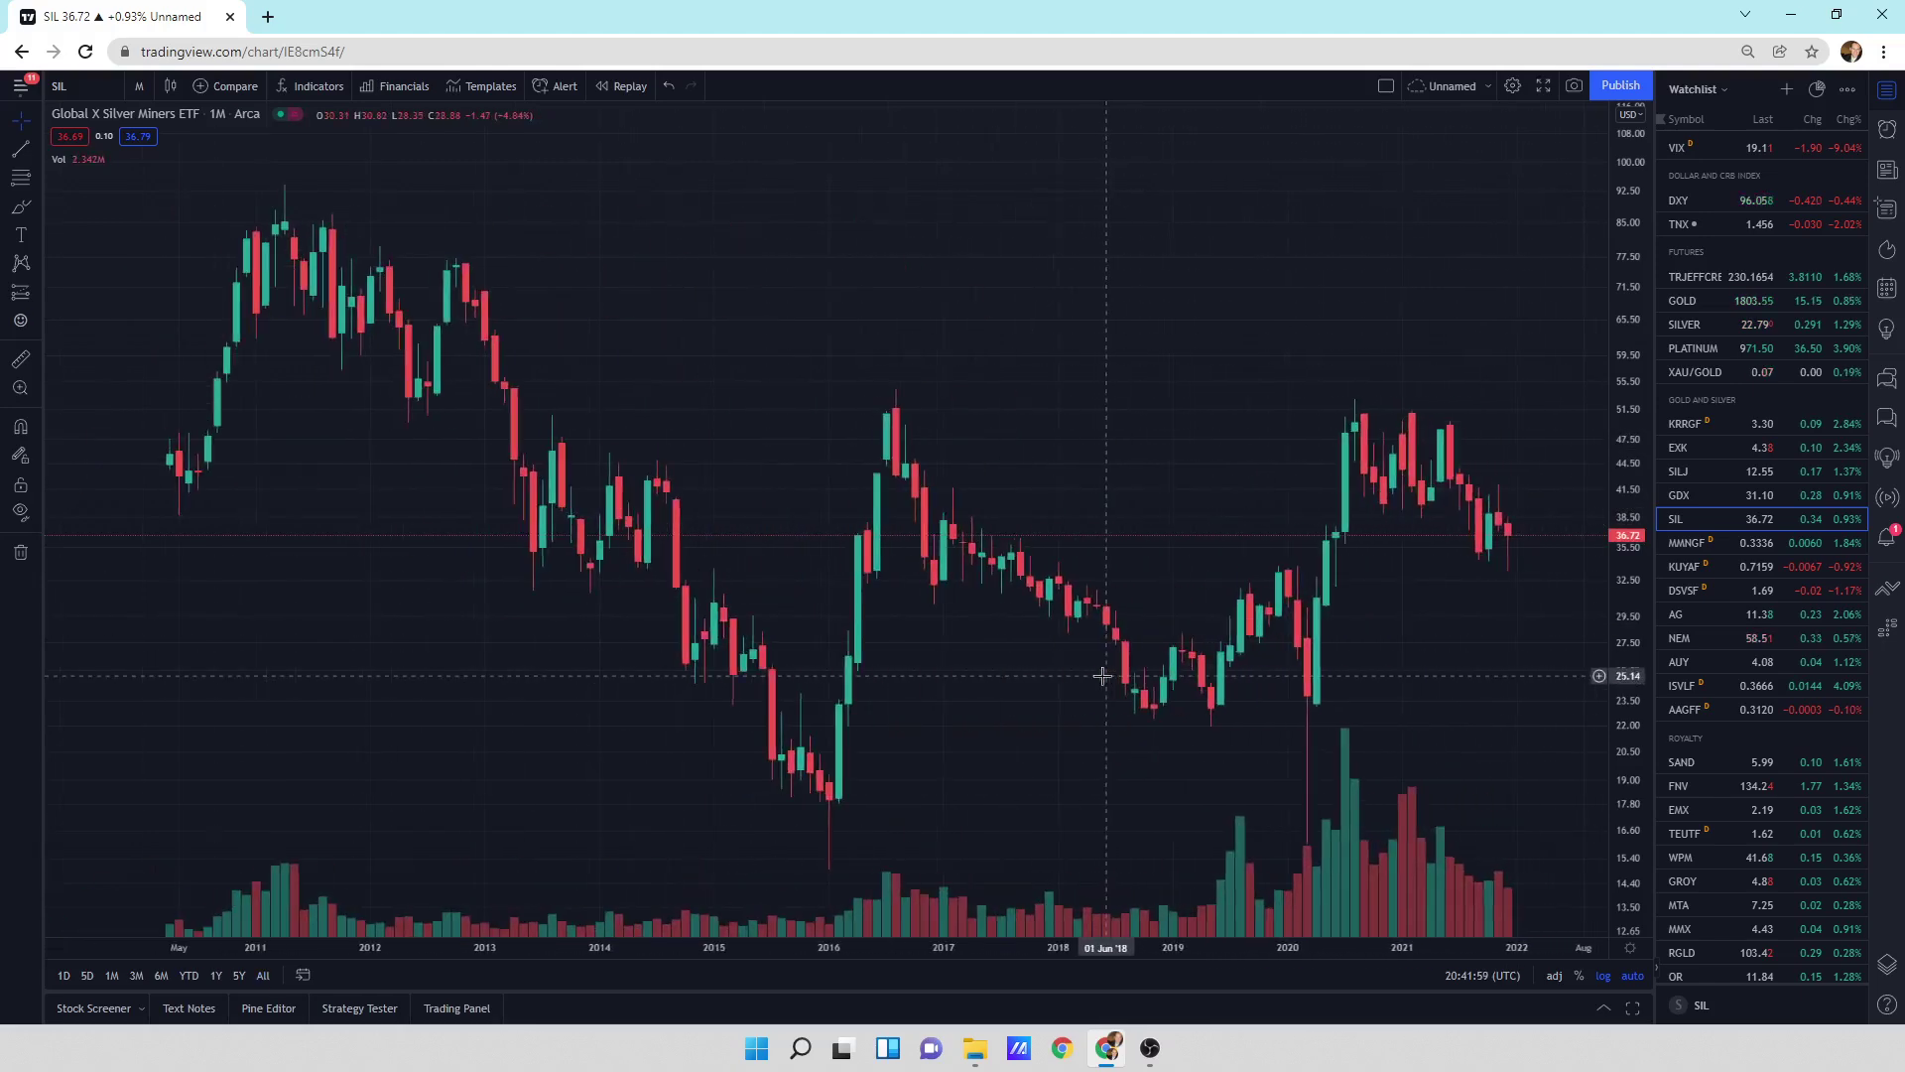
{"action": "scroll", "coordinate": [1101, 676], "scroll_direction": "down", "scroll_amount": 2}
{"action": "scroll", "coordinate": [800, 608], "scroll_direction": "down", "scroll_amount": 4}
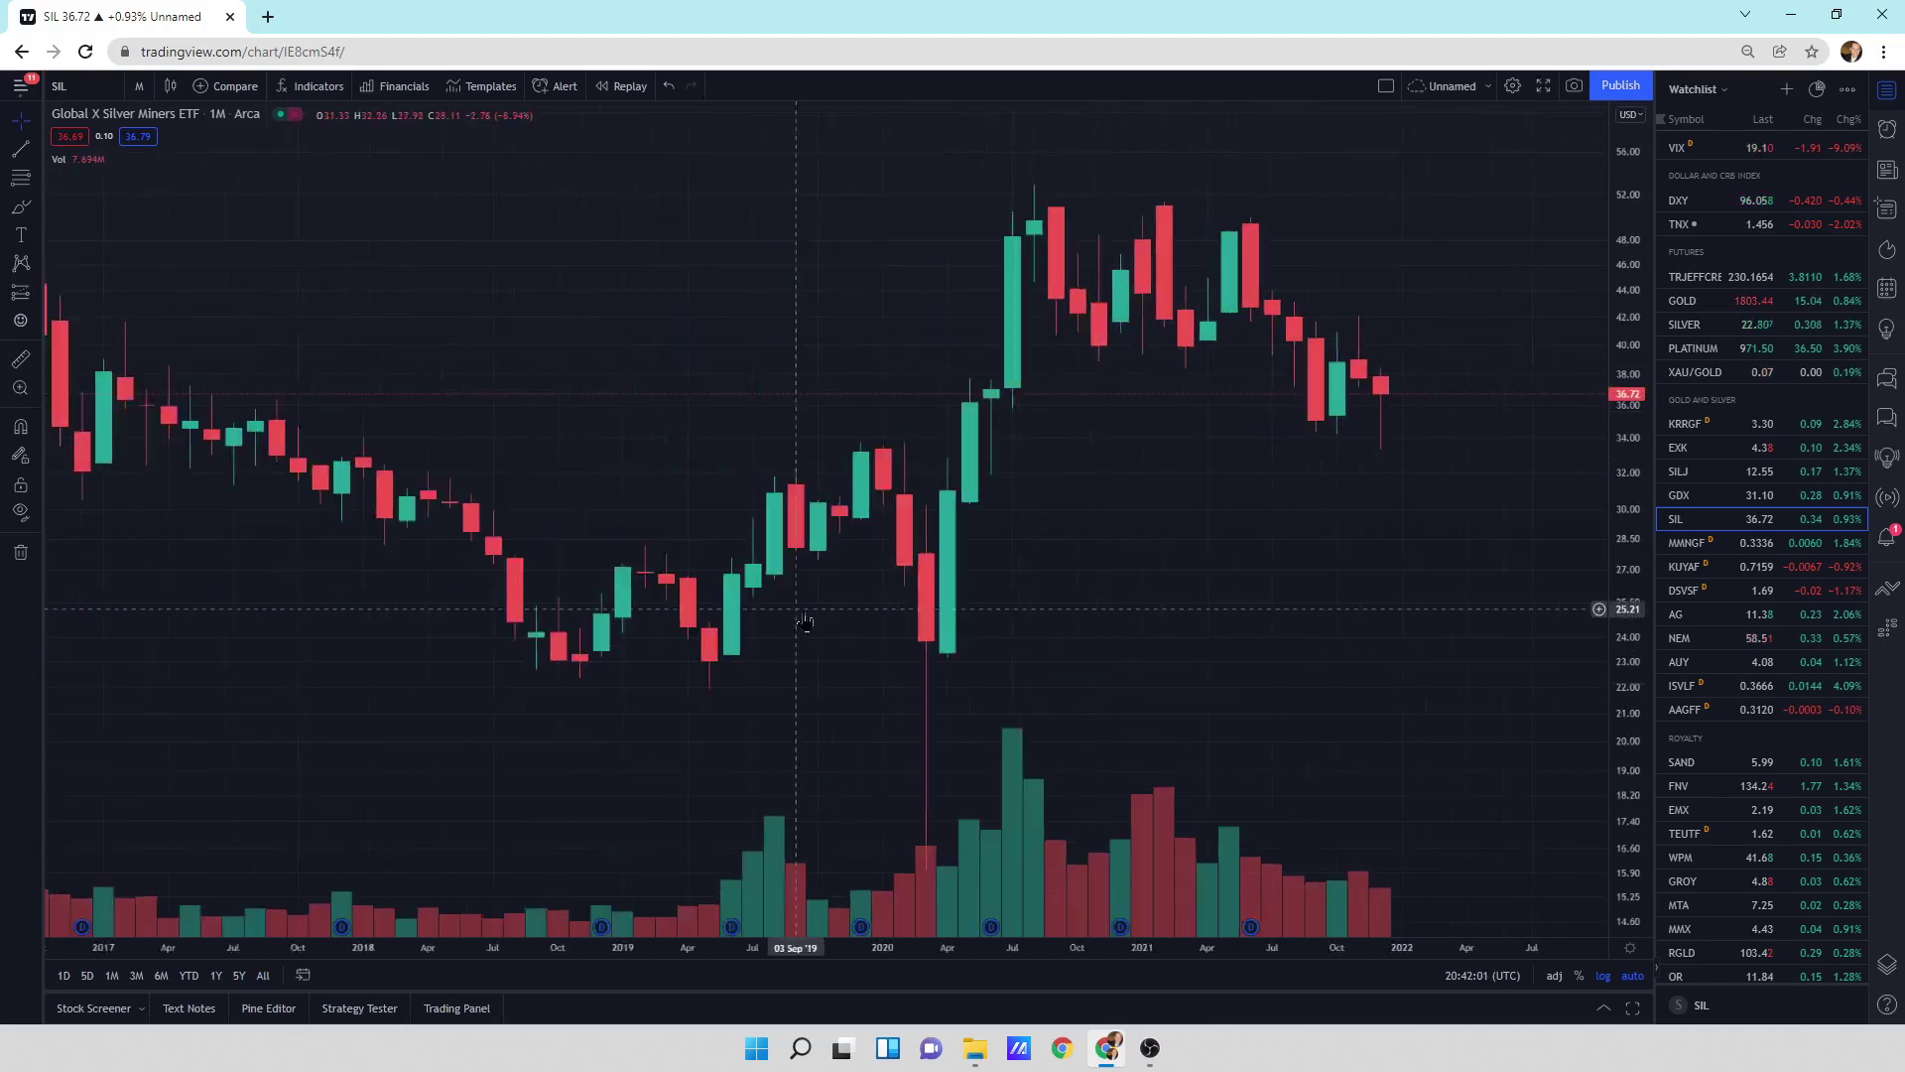
{"action": "scroll", "coordinate": [812, 610], "scroll_direction": "down", "scroll_amount": 2}
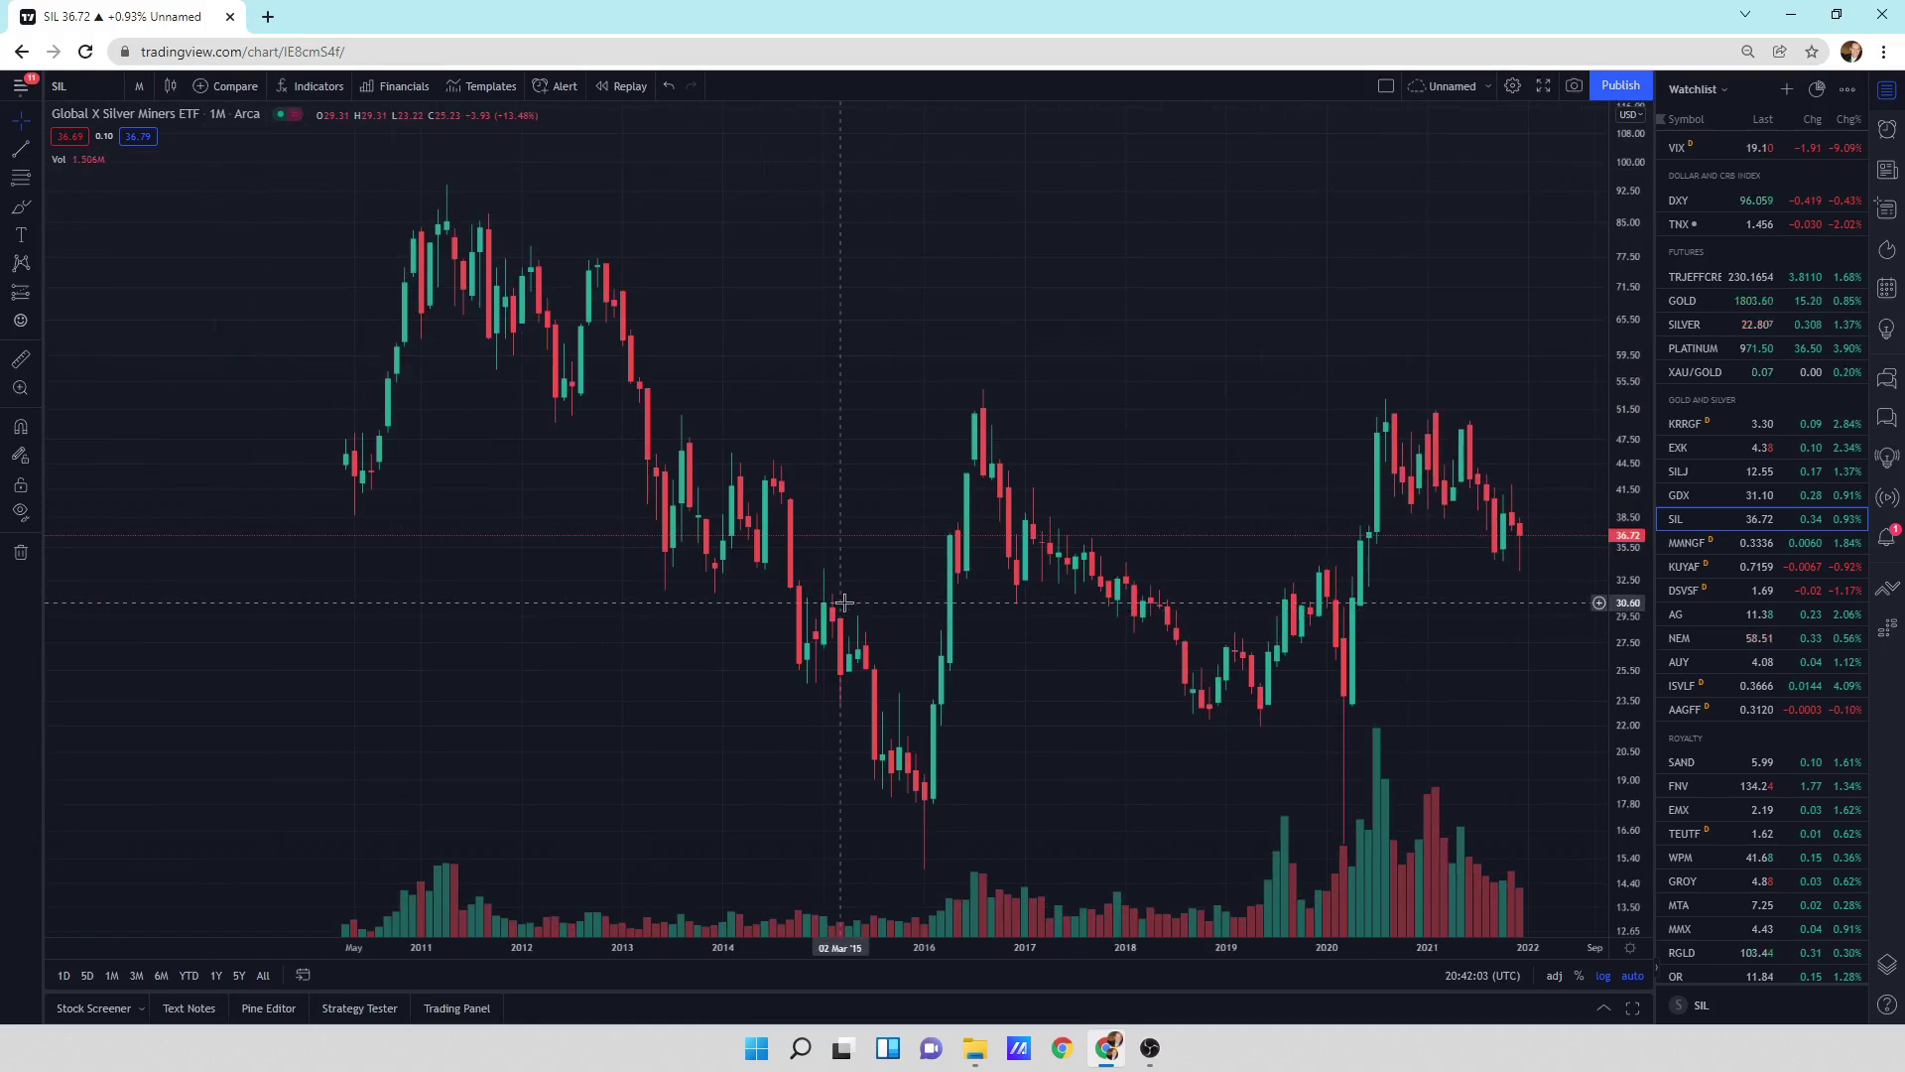
{"action": "scroll", "coordinate": [843, 602], "scroll_direction": "up", "scroll_amount": 2}
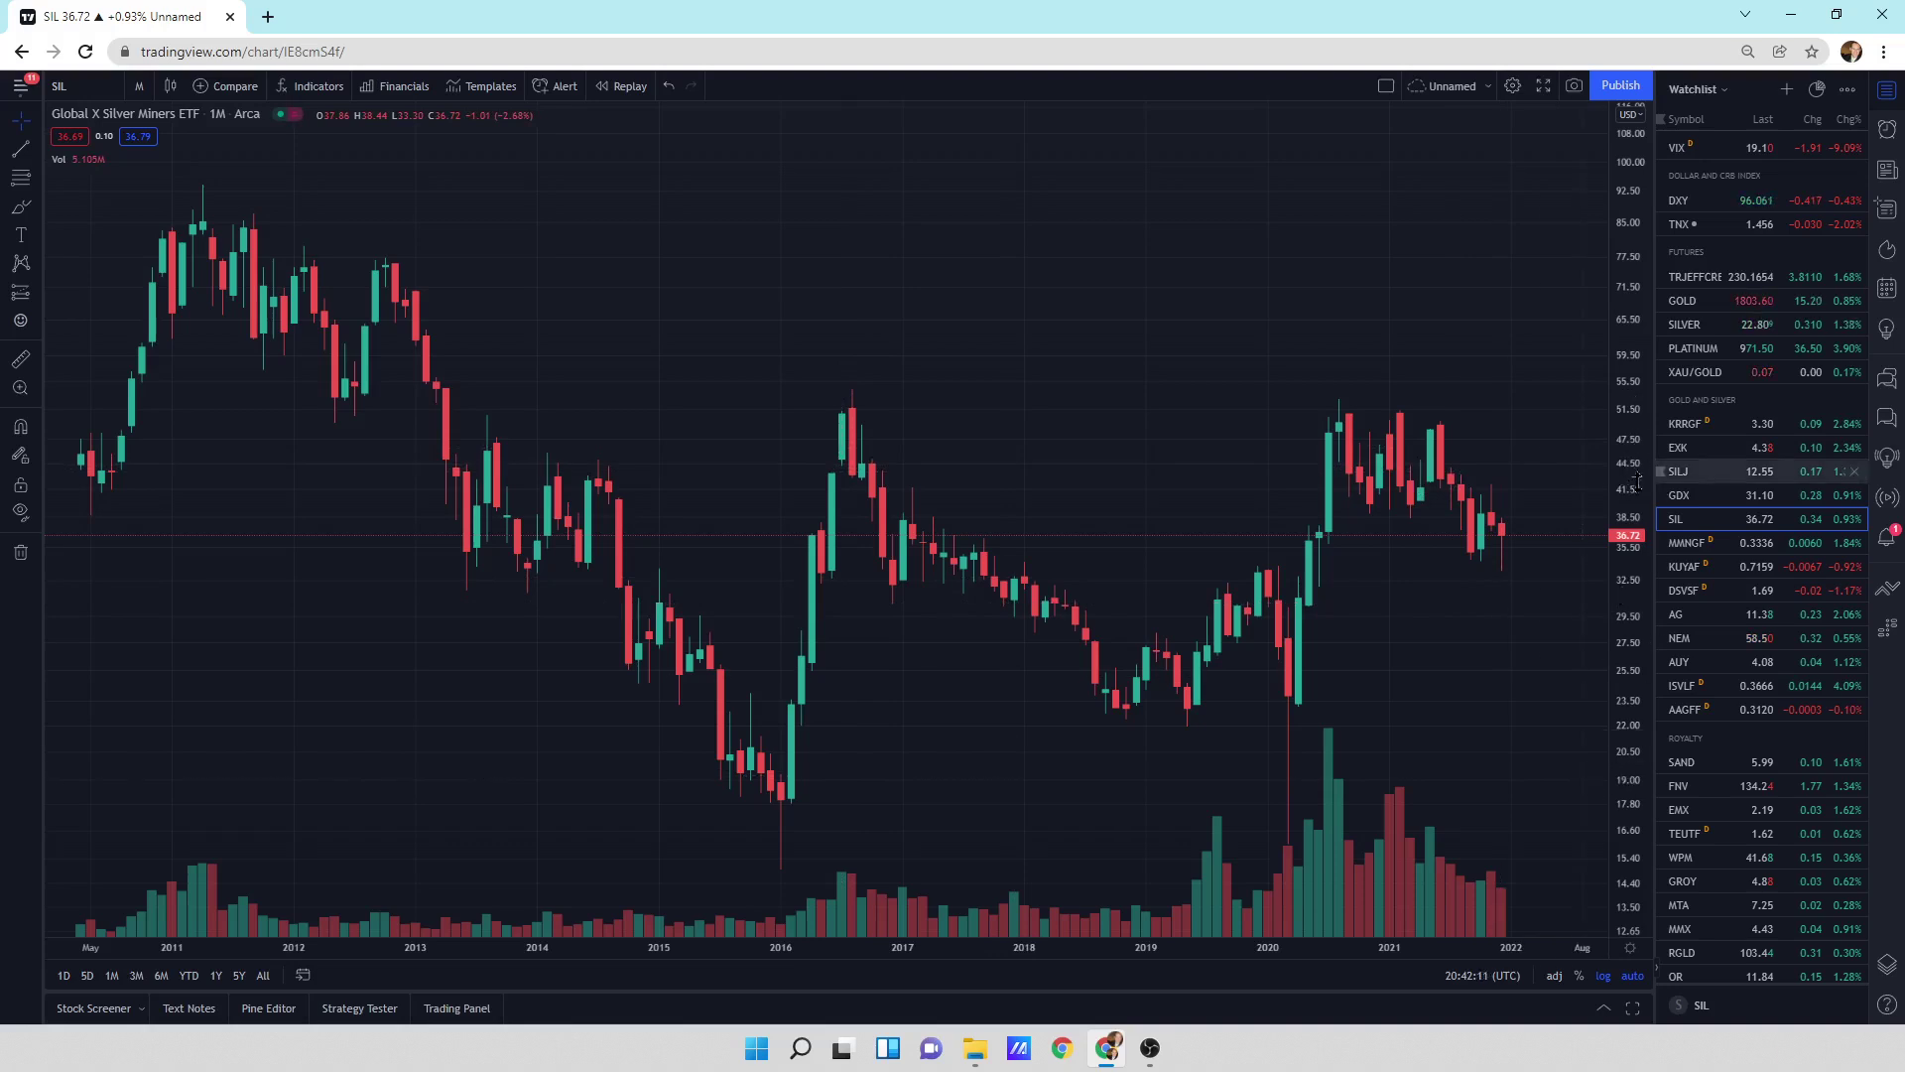
{"action": "scroll", "coordinate": [1631, 466], "scroll_direction": "down", "scroll_amount": 5}
{"action": "scroll", "coordinate": [1631, 468], "scroll_direction": "down", "scroll_amount": 5}
{"action": "scroll", "coordinate": [1632, 468], "scroll_direction": "up", "scroll_amount": 5}
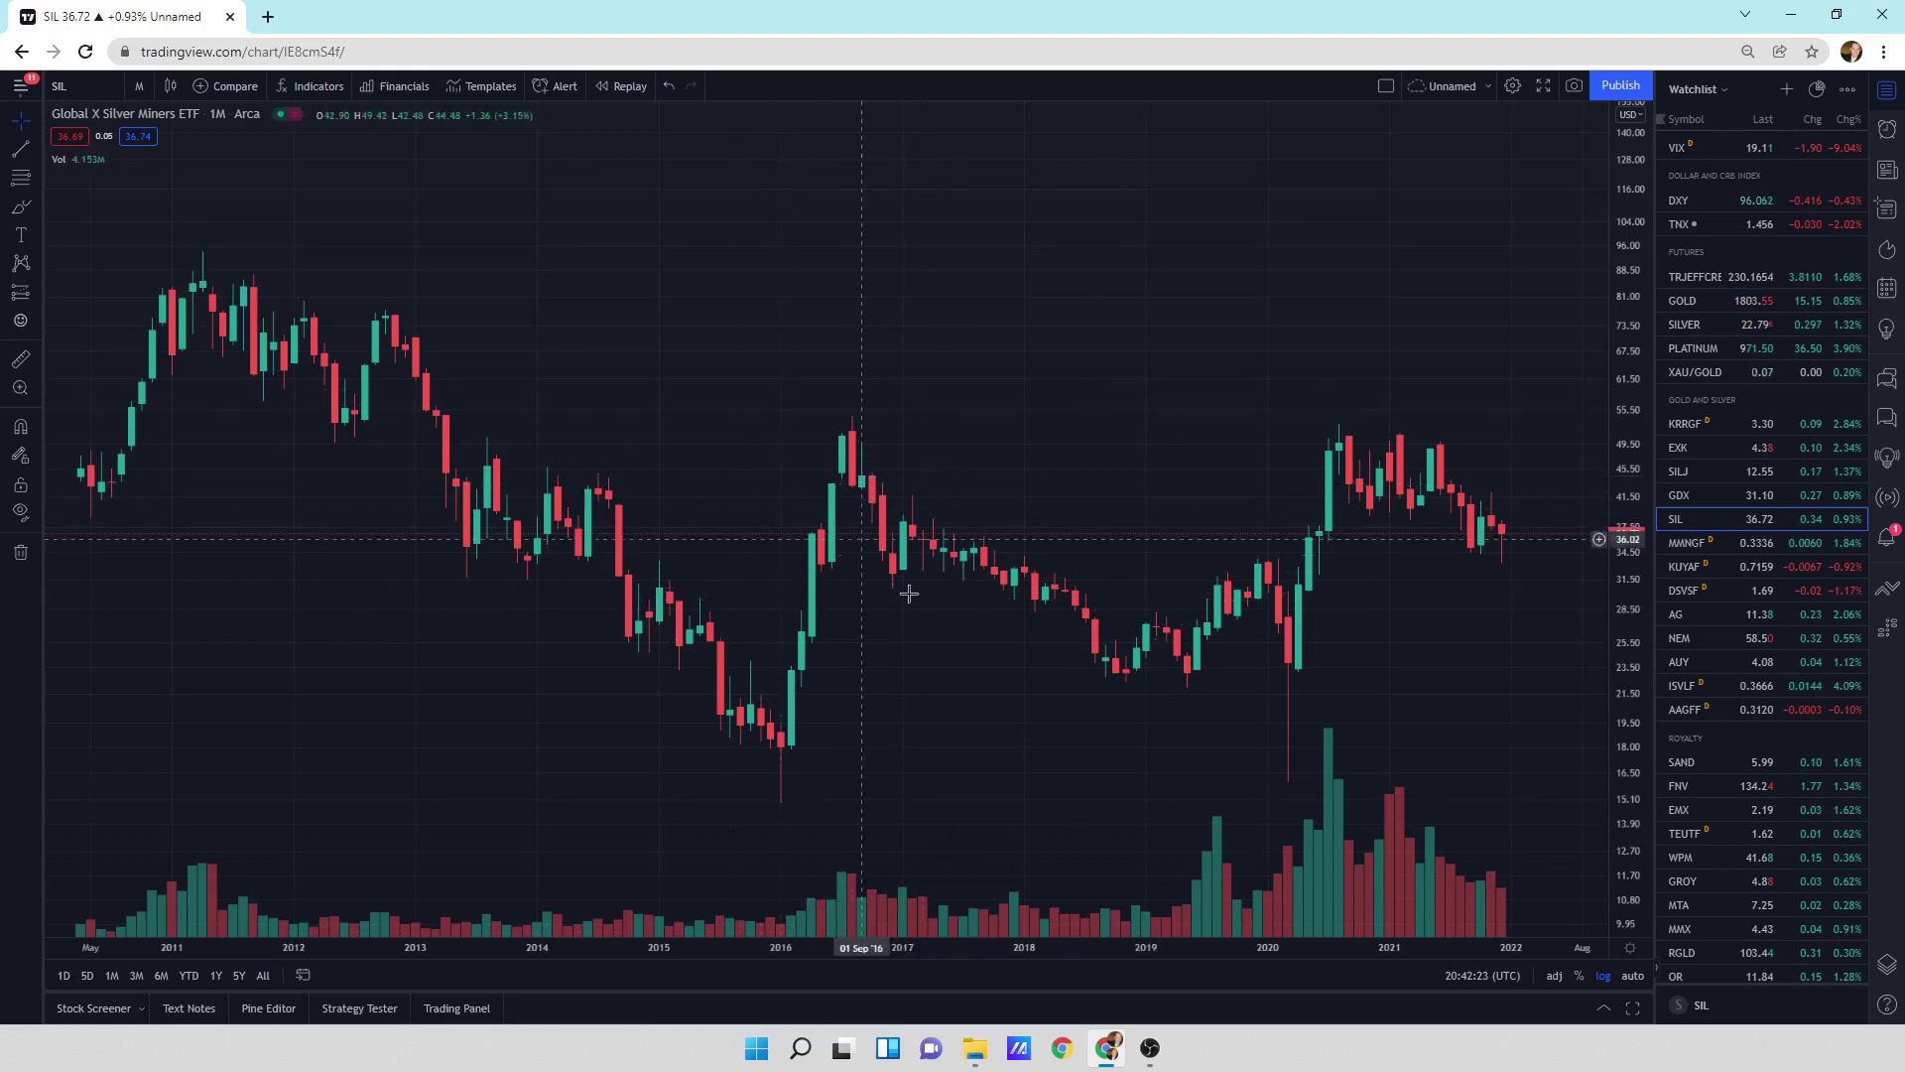
{"action": "scroll", "coordinate": [907, 593], "scroll_direction": "down", "scroll_amount": 3}
{"action": "scroll", "coordinate": [1003, 459], "scroll_direction": "up", "scroll_amount": 4}
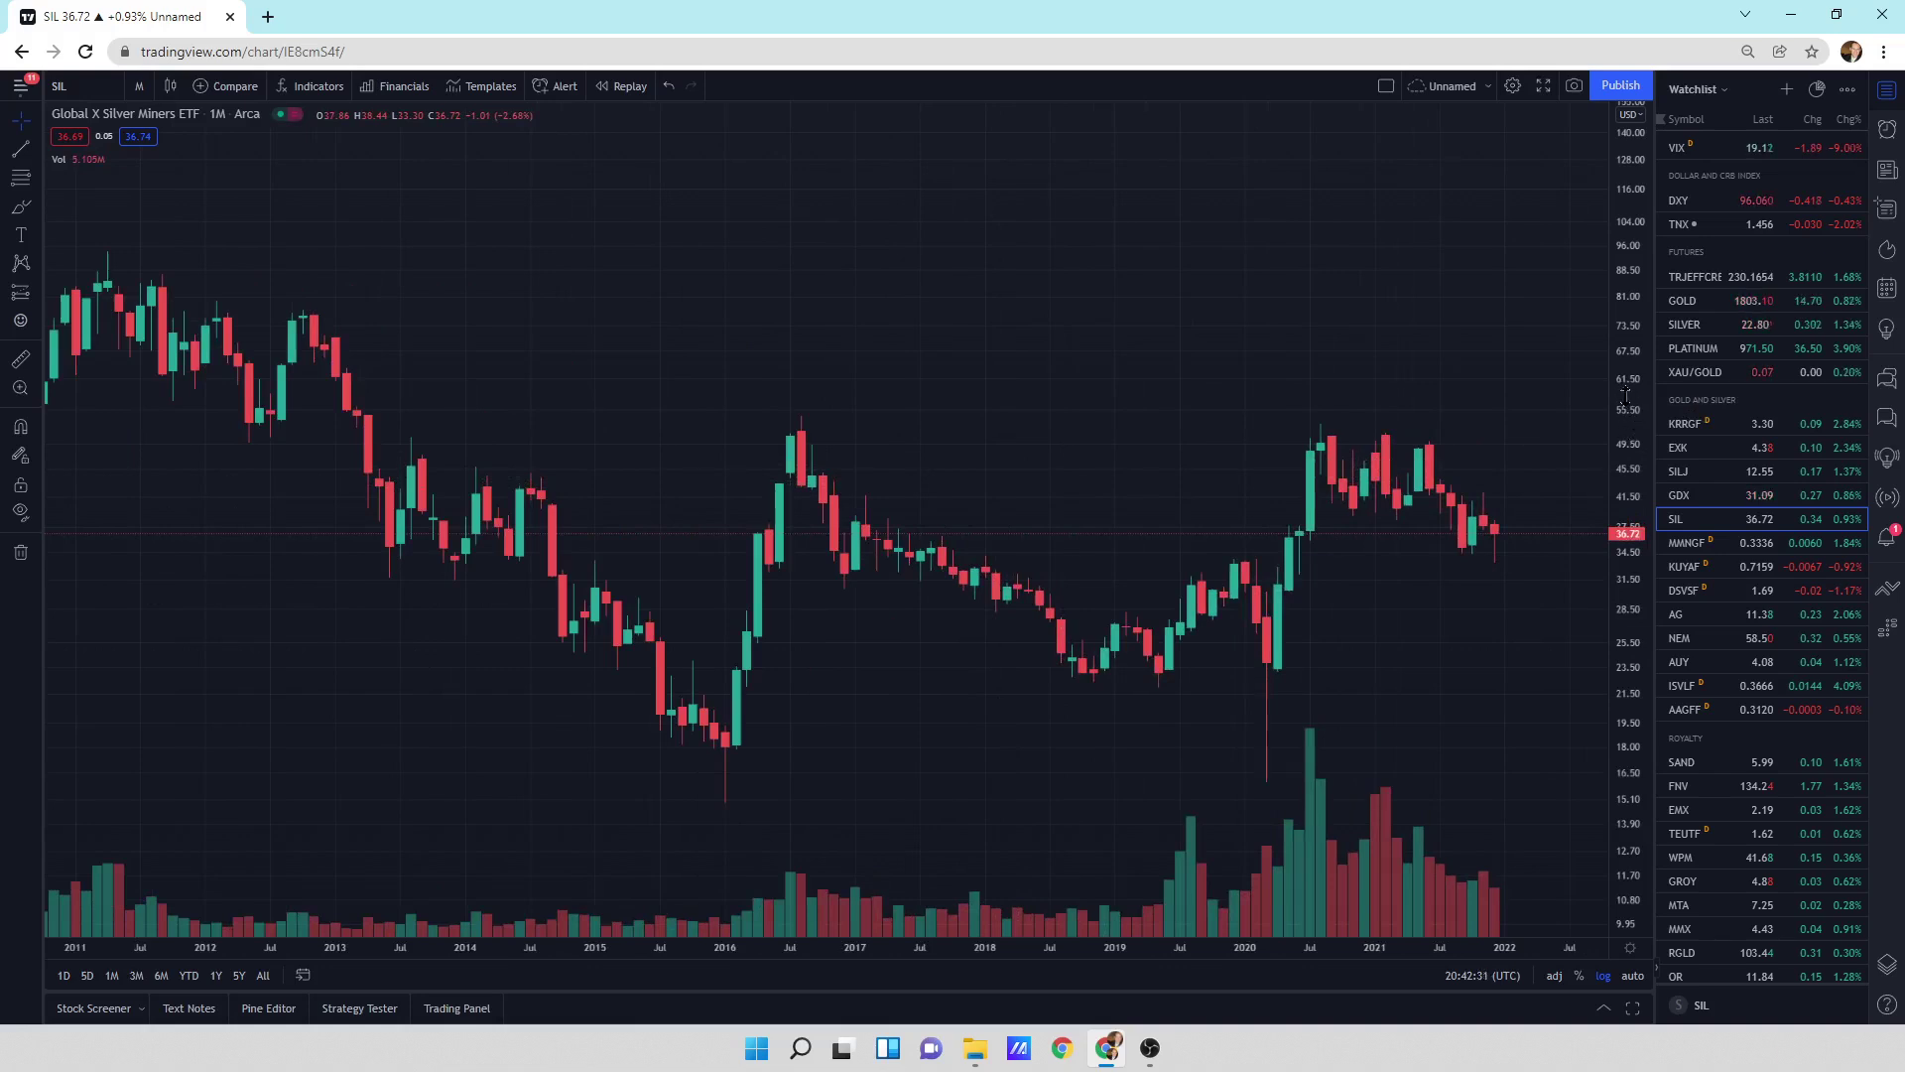
- Reset the SIL chart to automatic price scaling, and try the percentage scale before returning to the logarithmic one
{"action": "left_click", "coordinate": [1634, 978]}
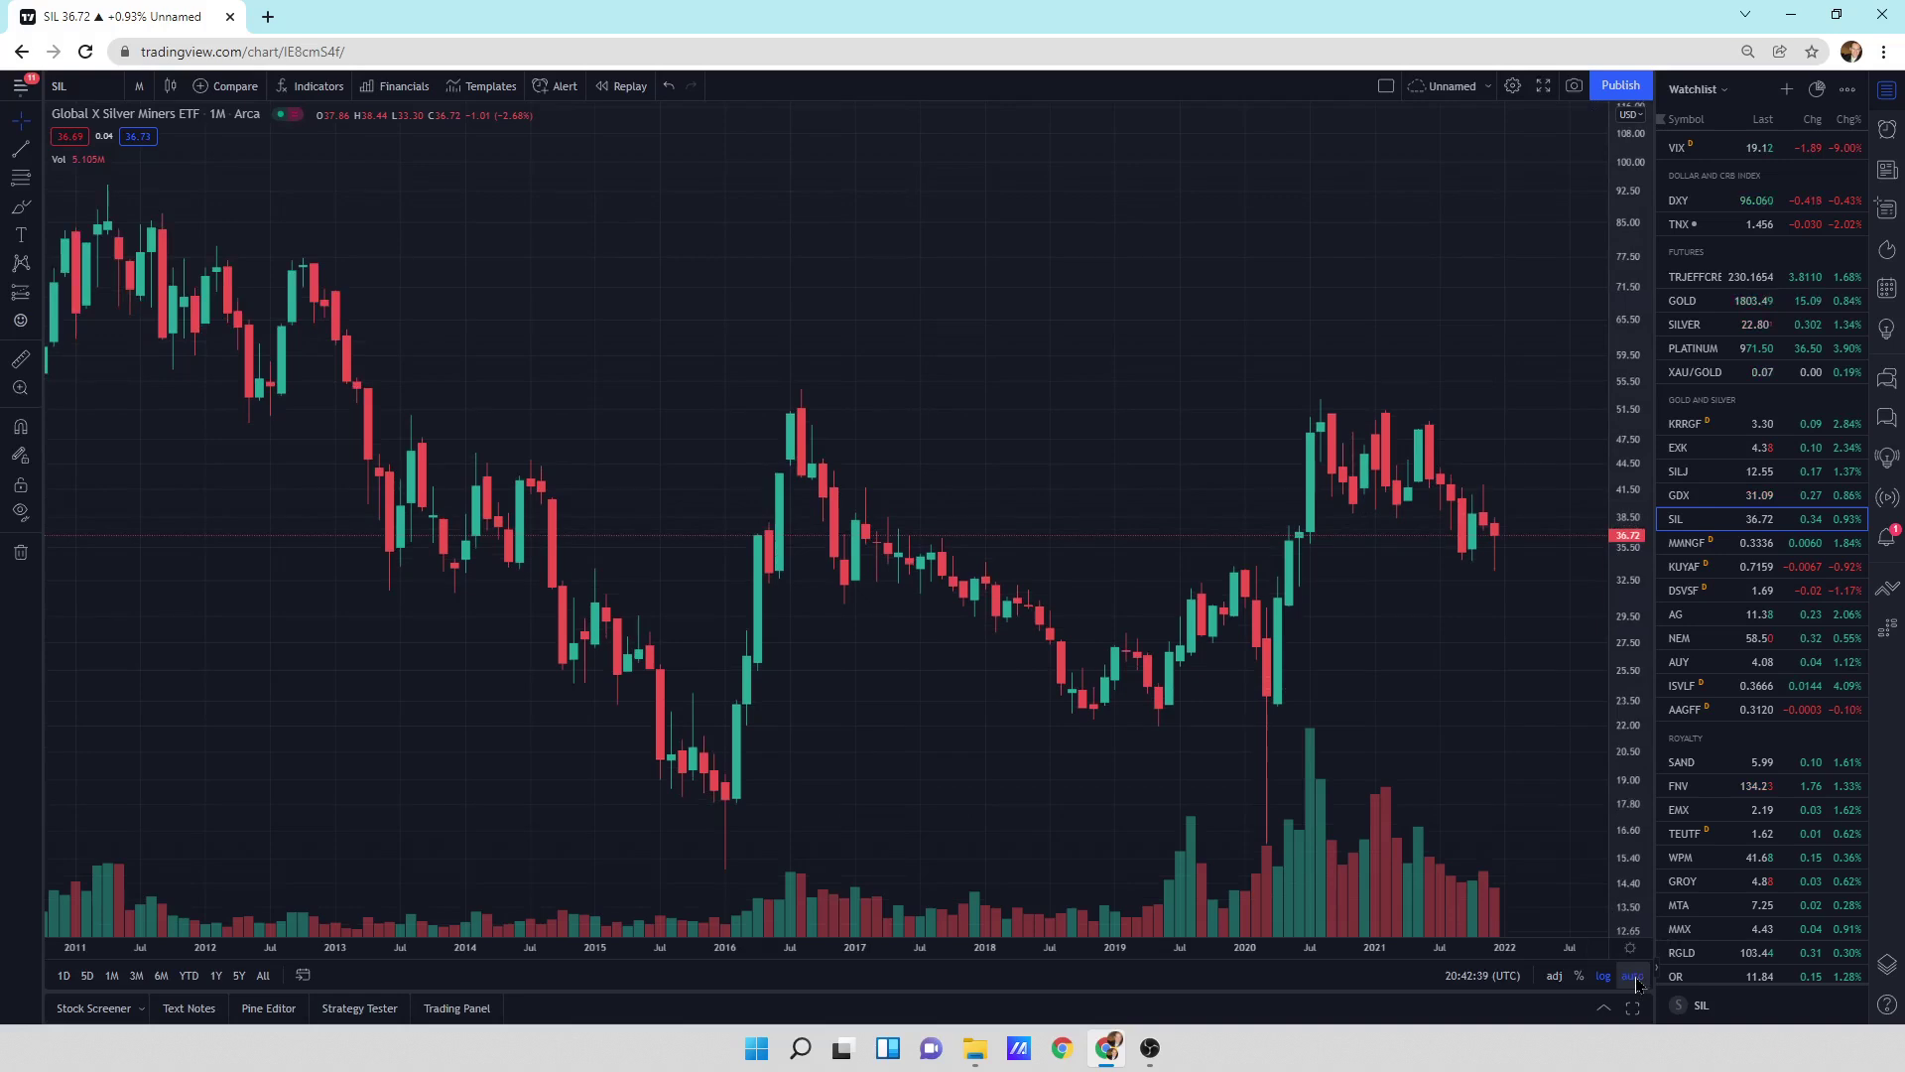
{"action": "left_click", "coordinate": [1580, 977]}
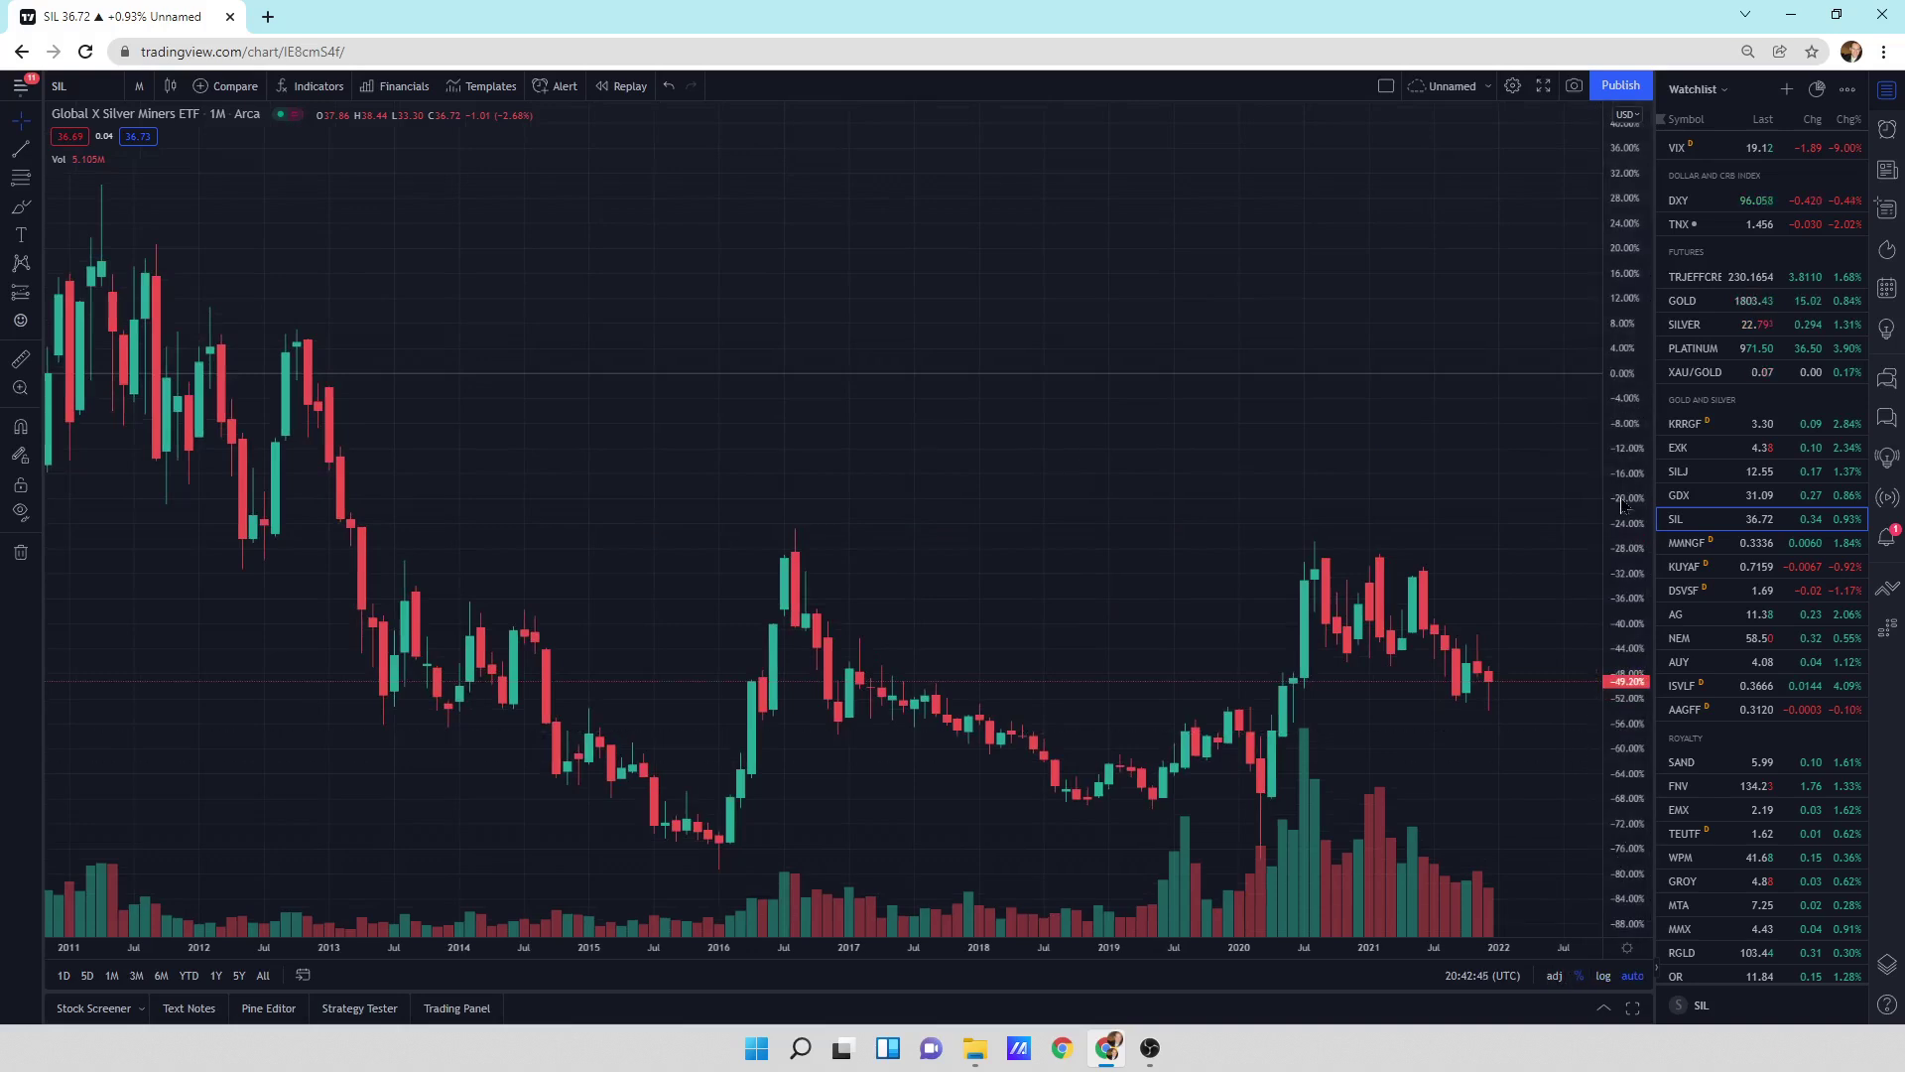
{"action": "left_click", "coordinate": [1602, 977]}
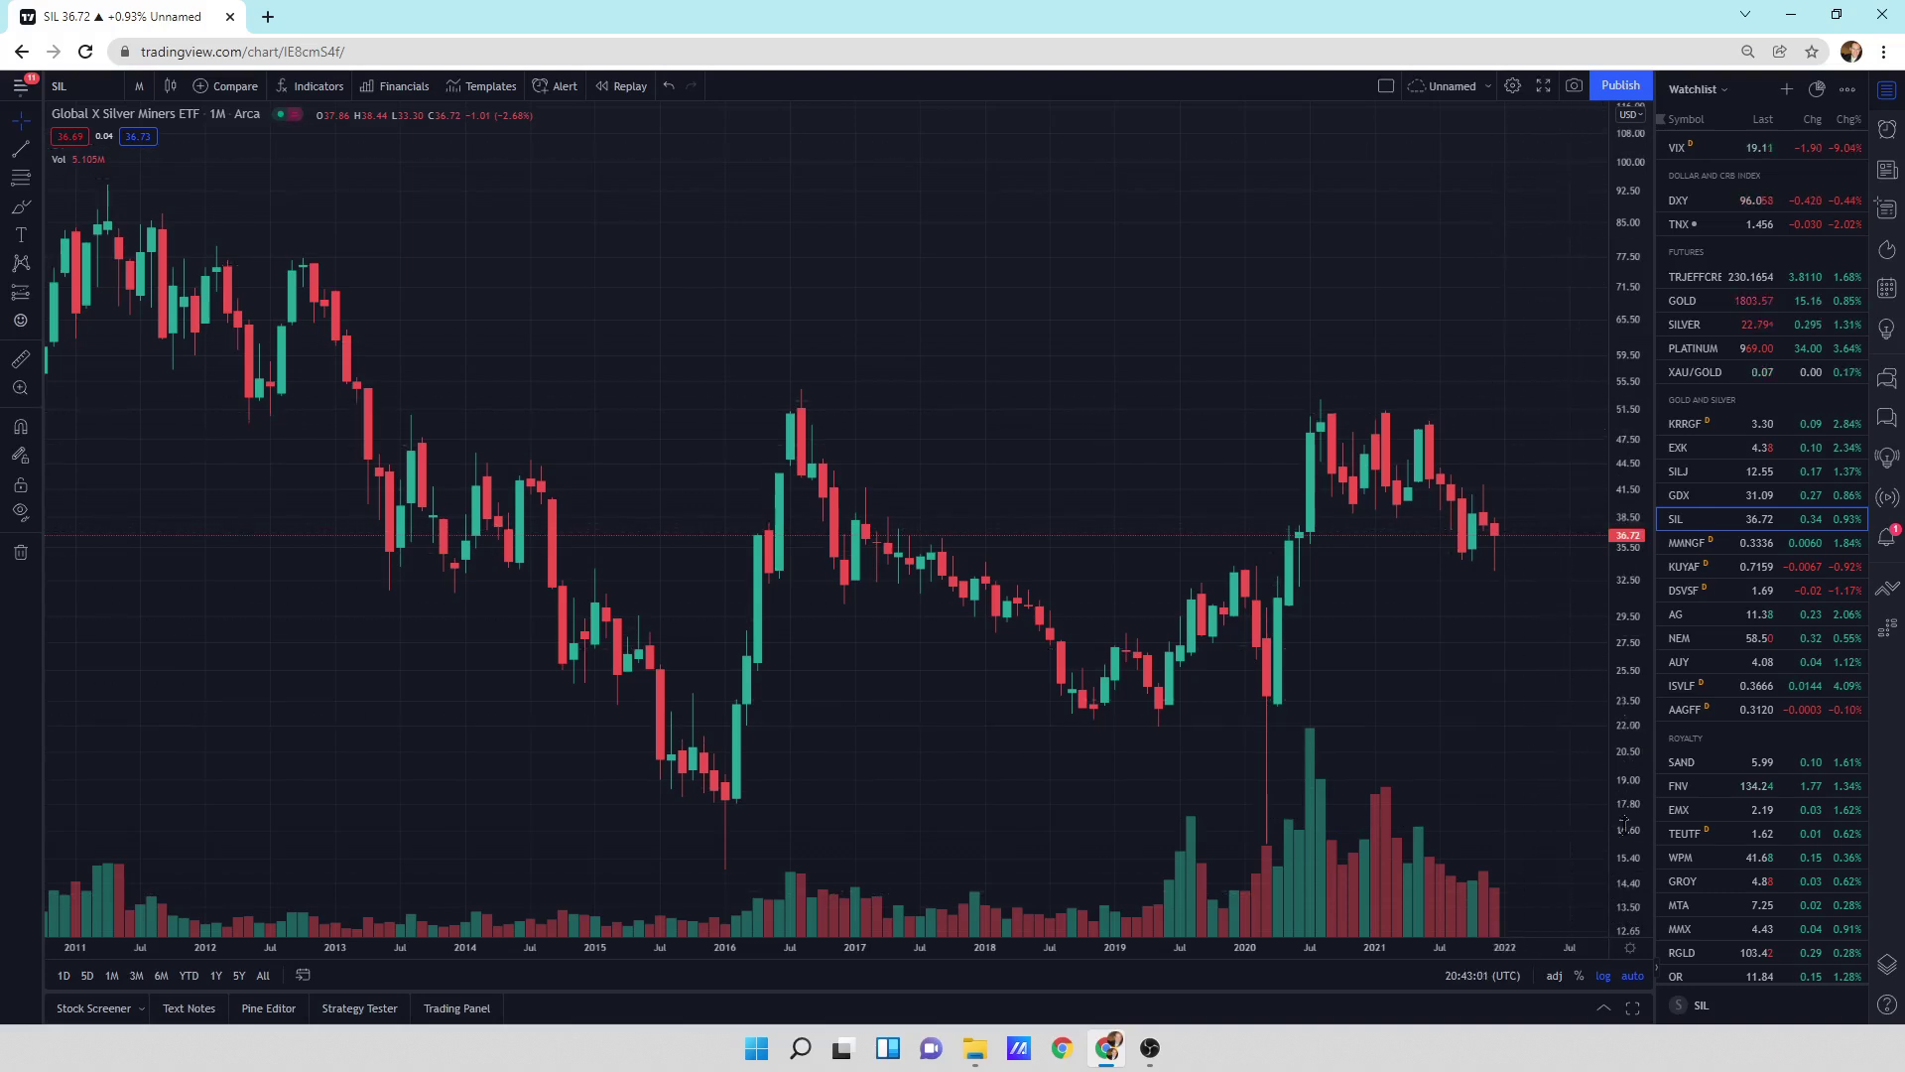
- Turn on adjusted data for SIL and show its full history on a logarithmic price scale
{"action": "left_click", "coordinate": [1554, 975]}
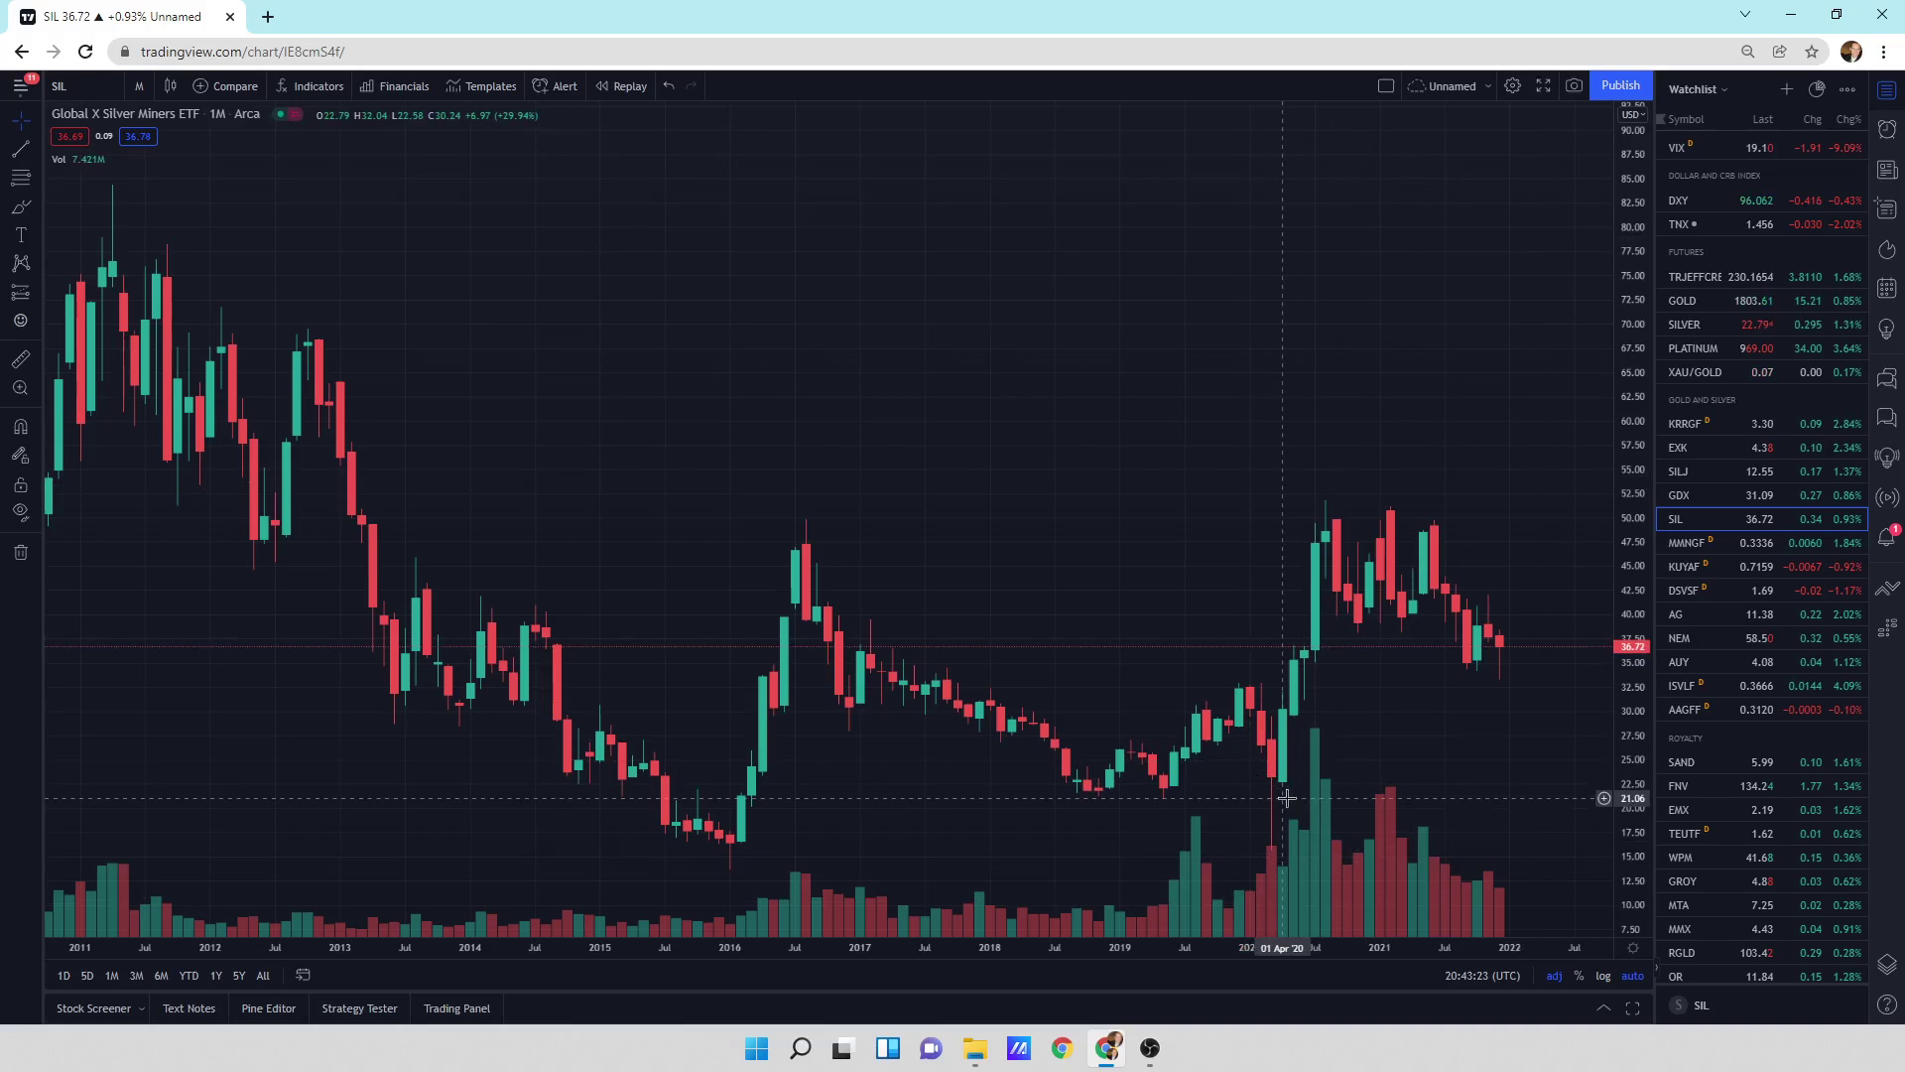
{"action": "left_click", "coordinate": [263, 975]}
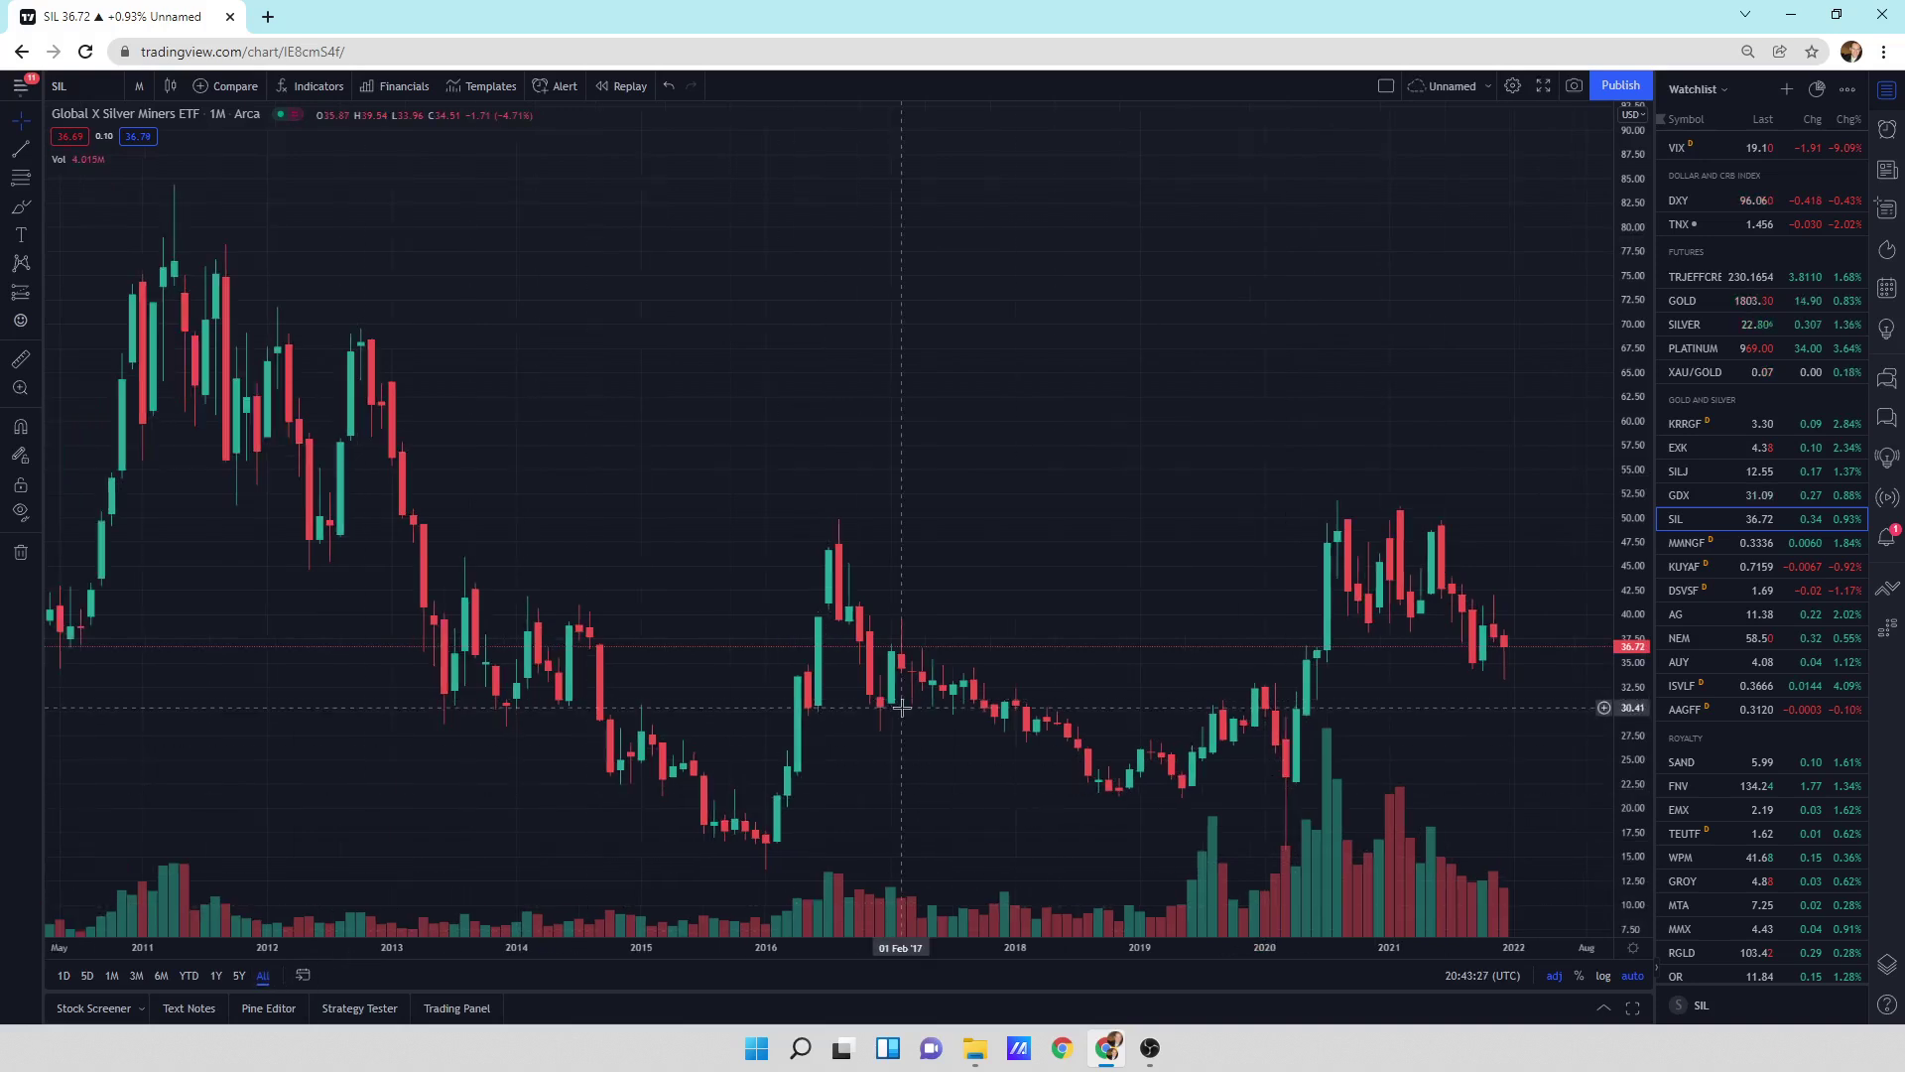
{"action": "left_click", "coordinate": [1603, 975]}
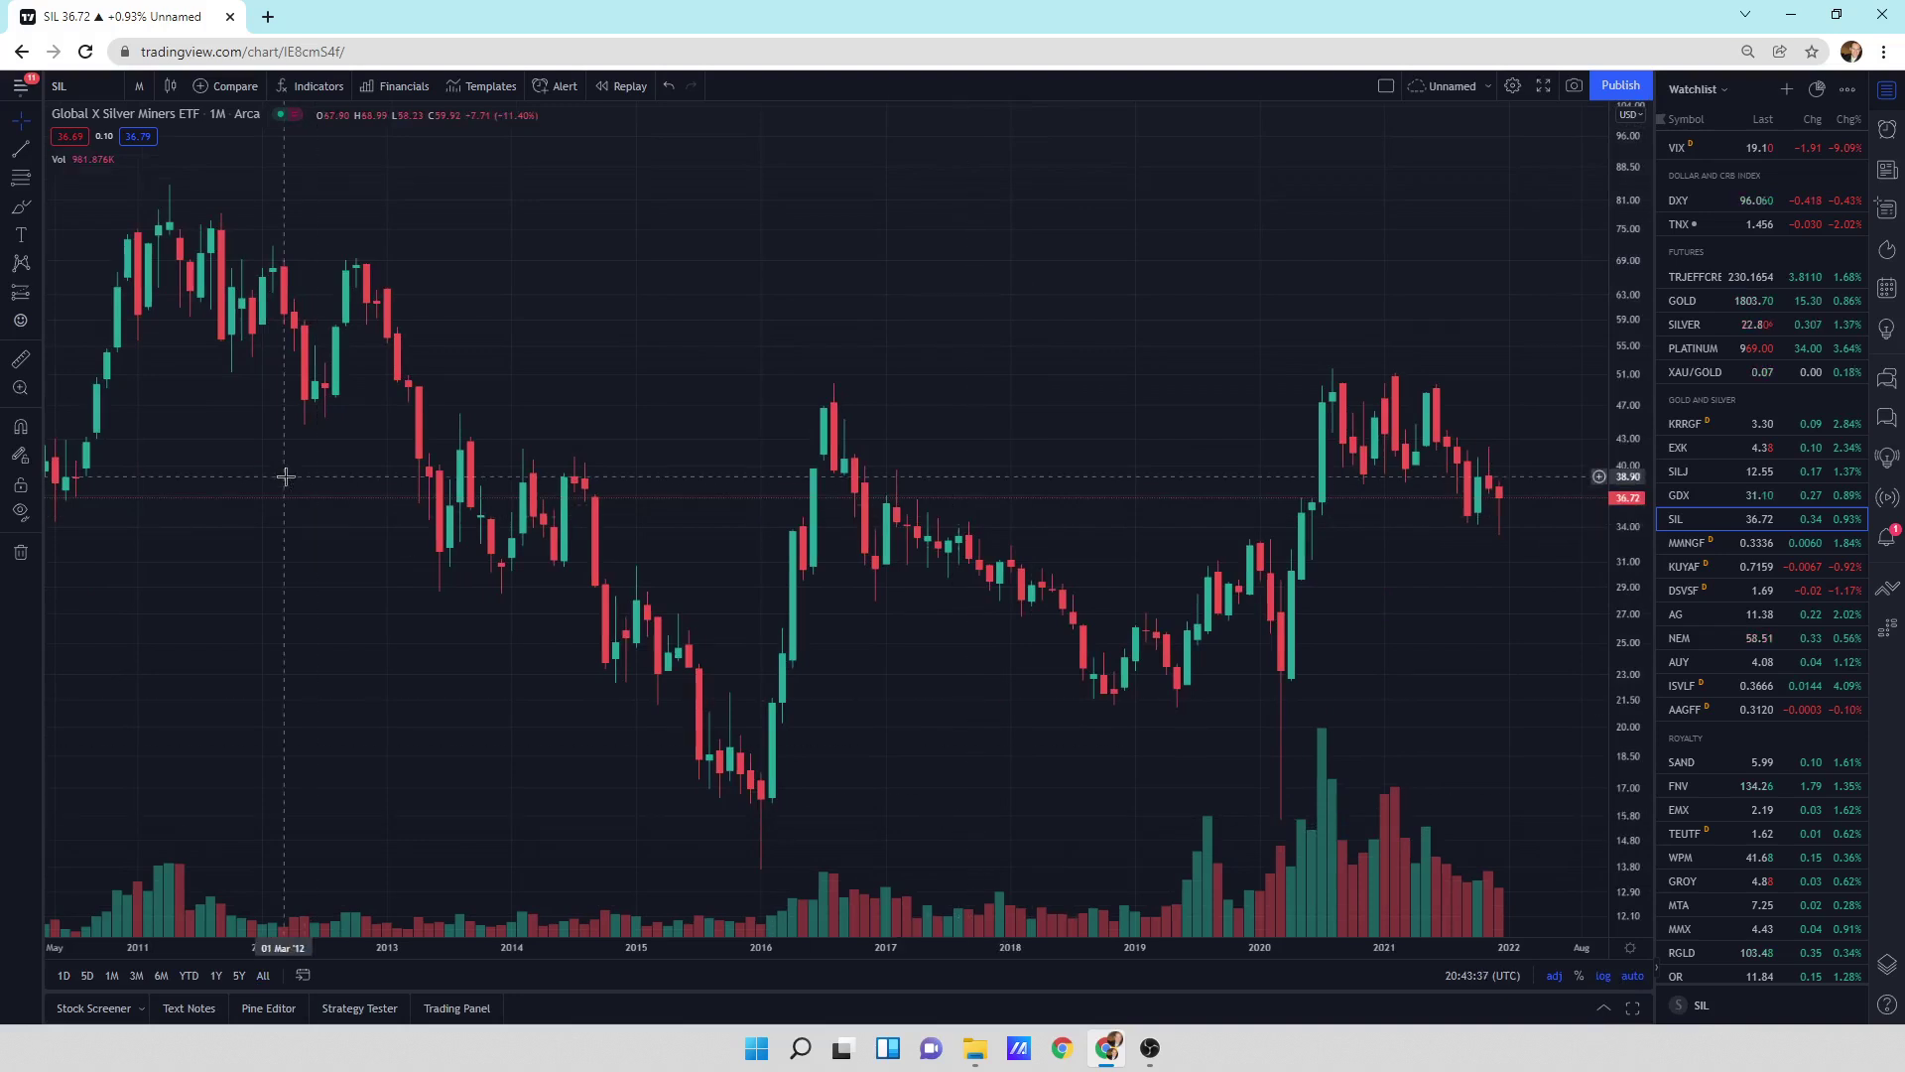
- Try the Arrow cursor on the SIL chart and switch back to the Cross cursor
{"action": "left_click", "coordinate": [22, 127]}
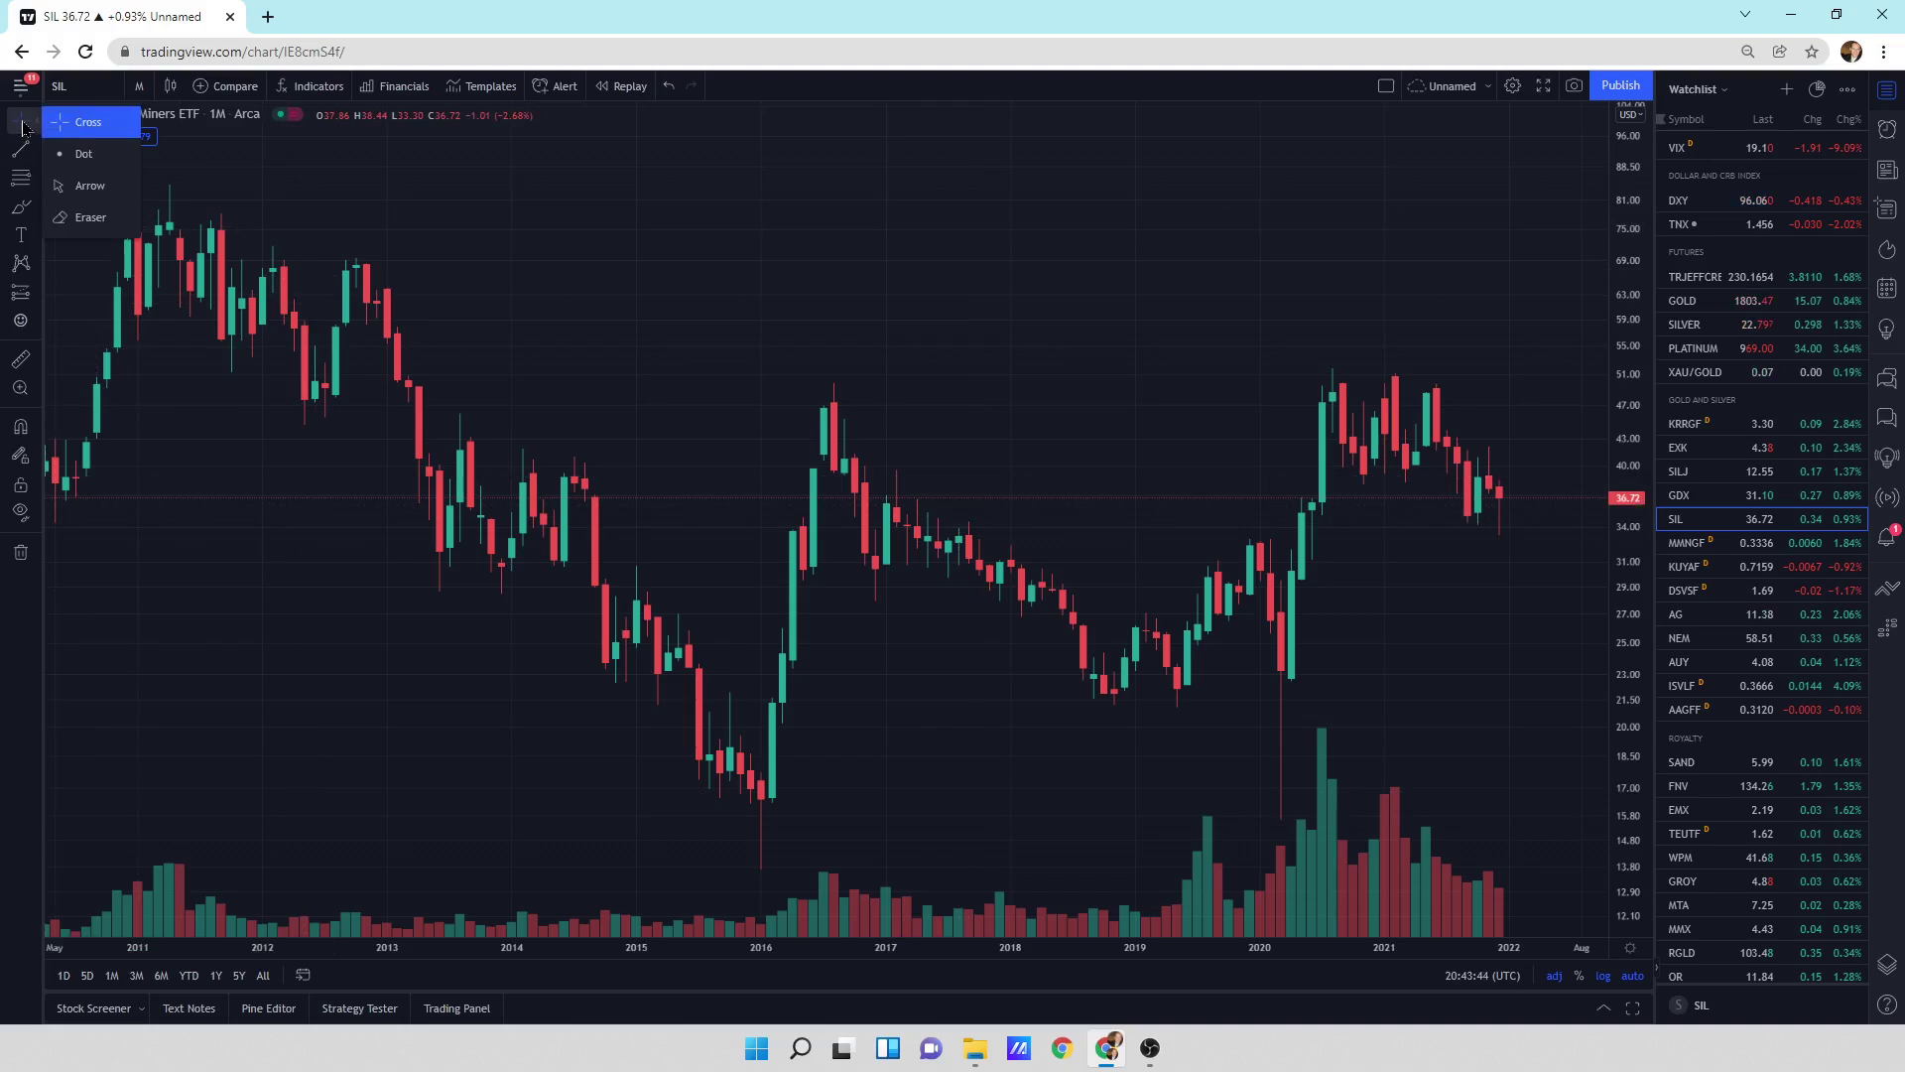
{"action": "left_click", "coordinate": [91, 187]}
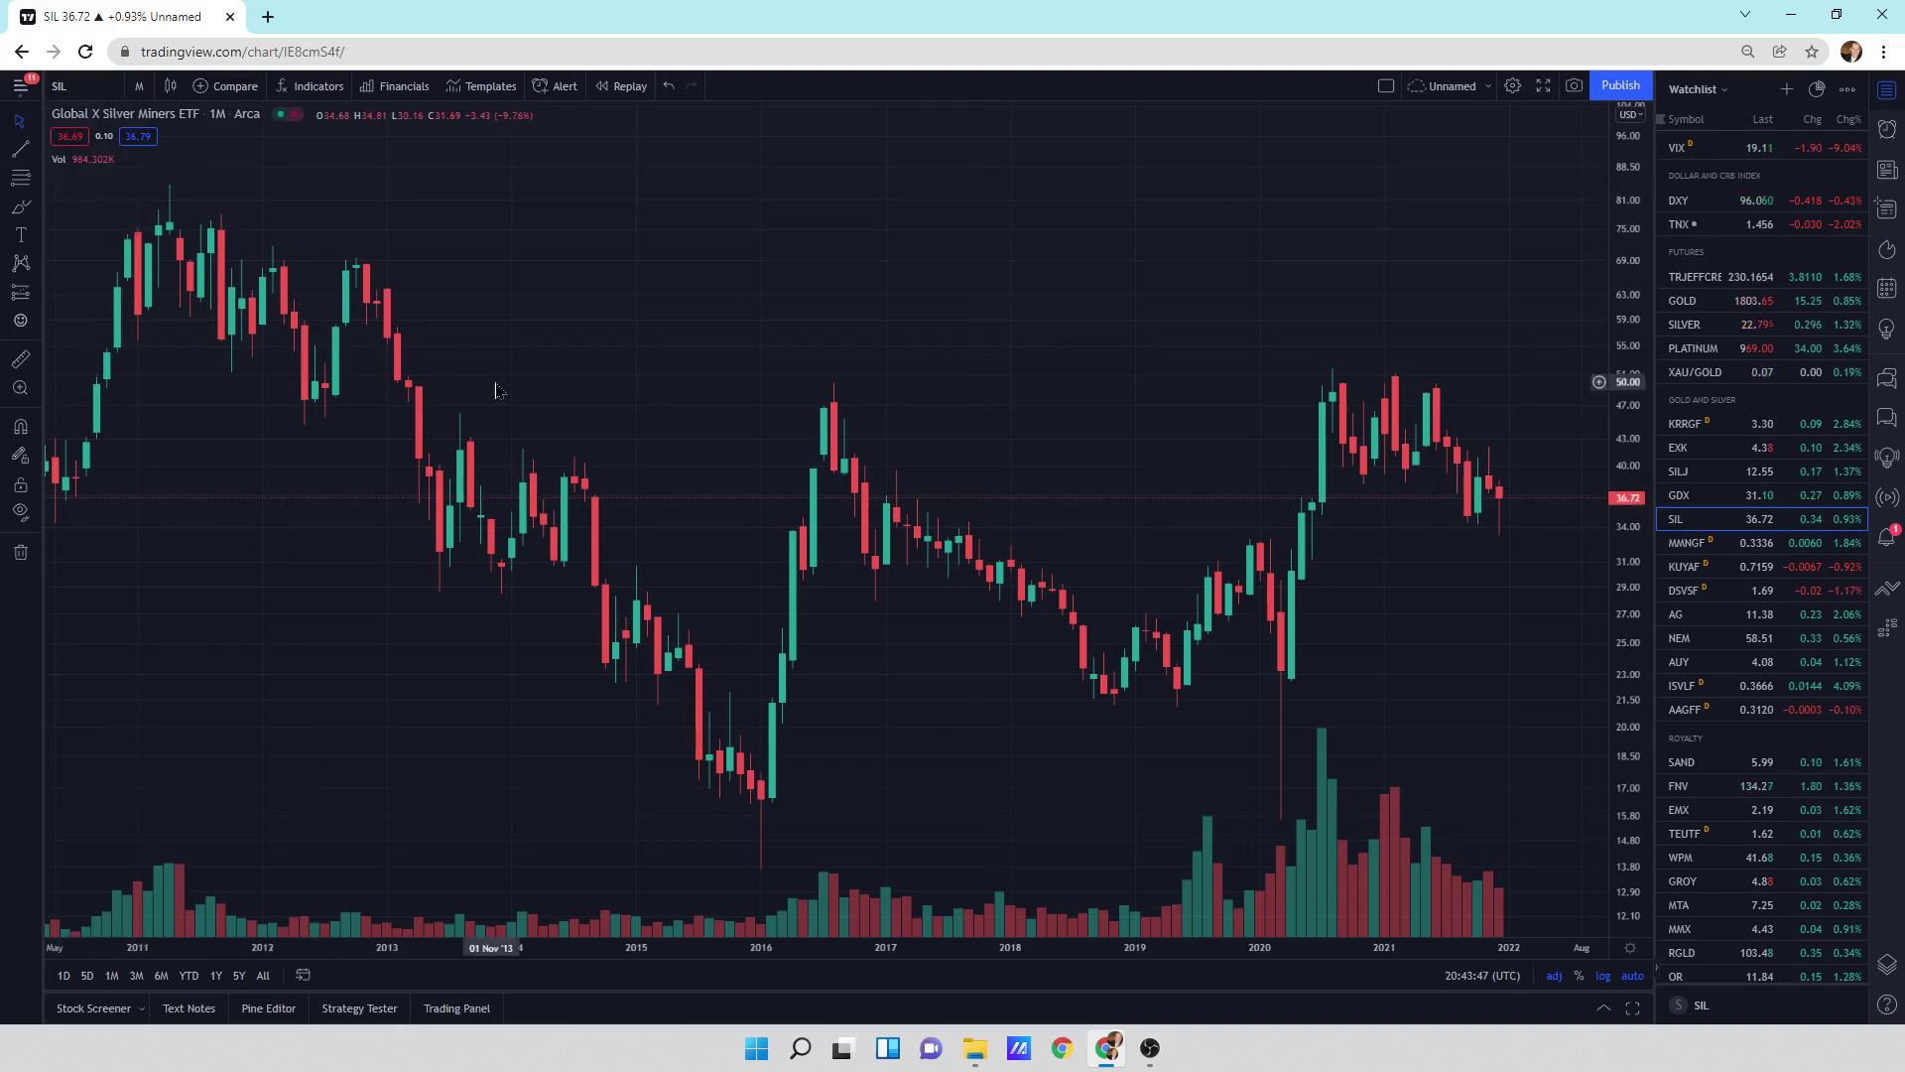
{"action": "left_click_drag", "start_coordinate": [591, 310], "coordinate": [544, 317]}
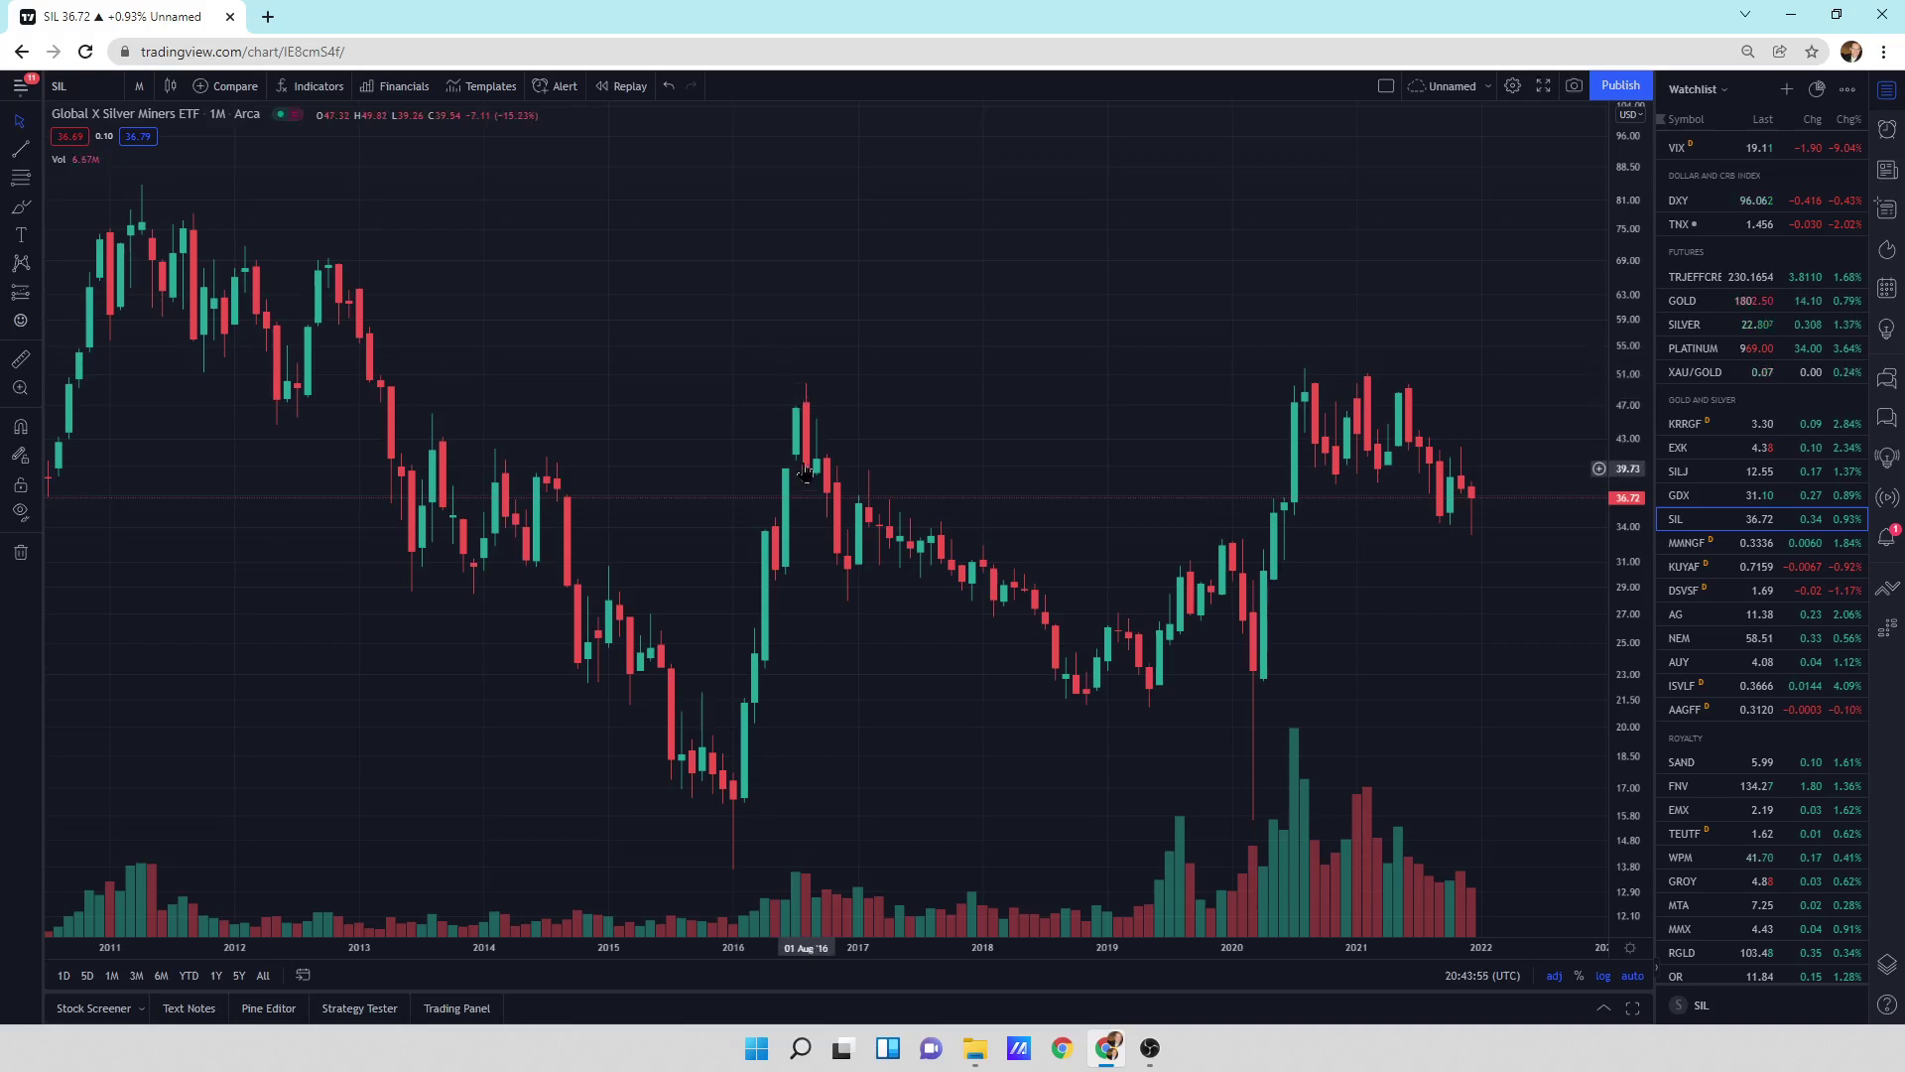
{"action": "left_click", "coordinate": [21, 127]}
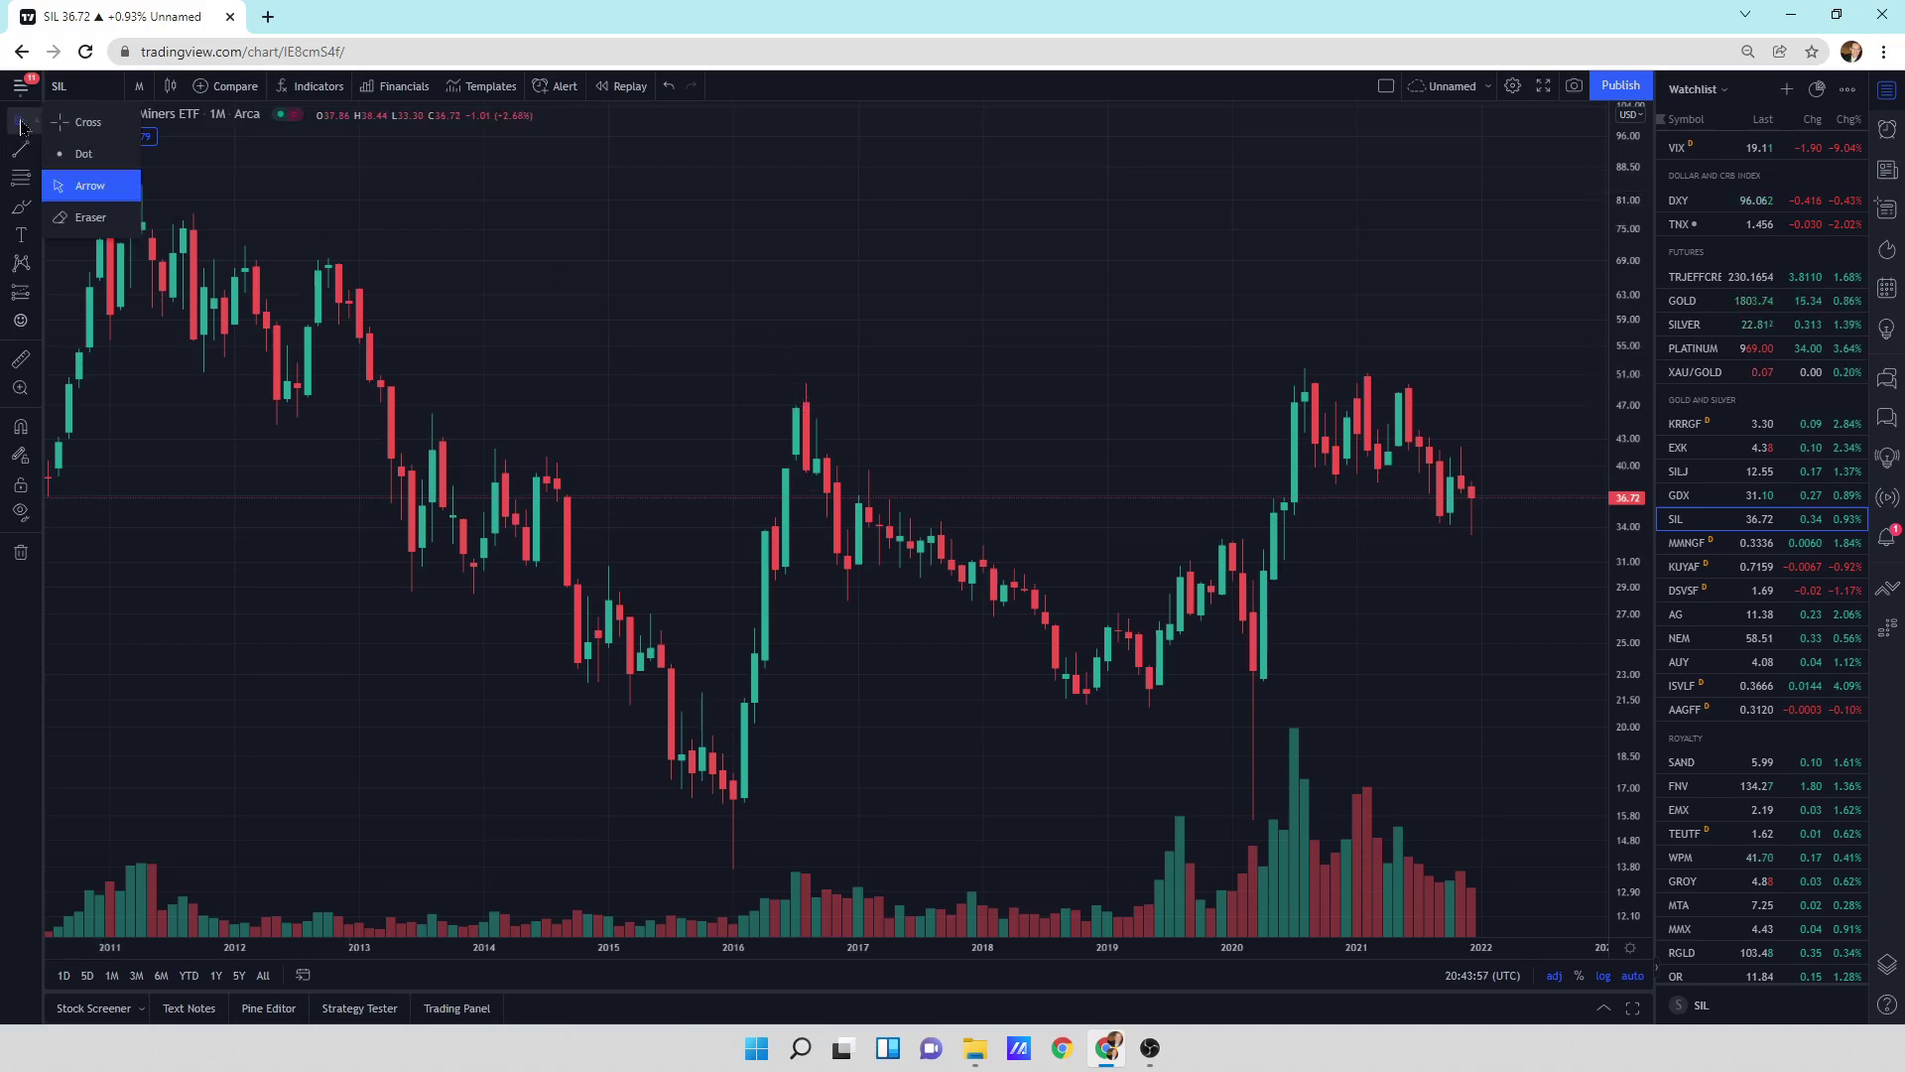
{"action": "left_click", "coordinate": [88, 125]}
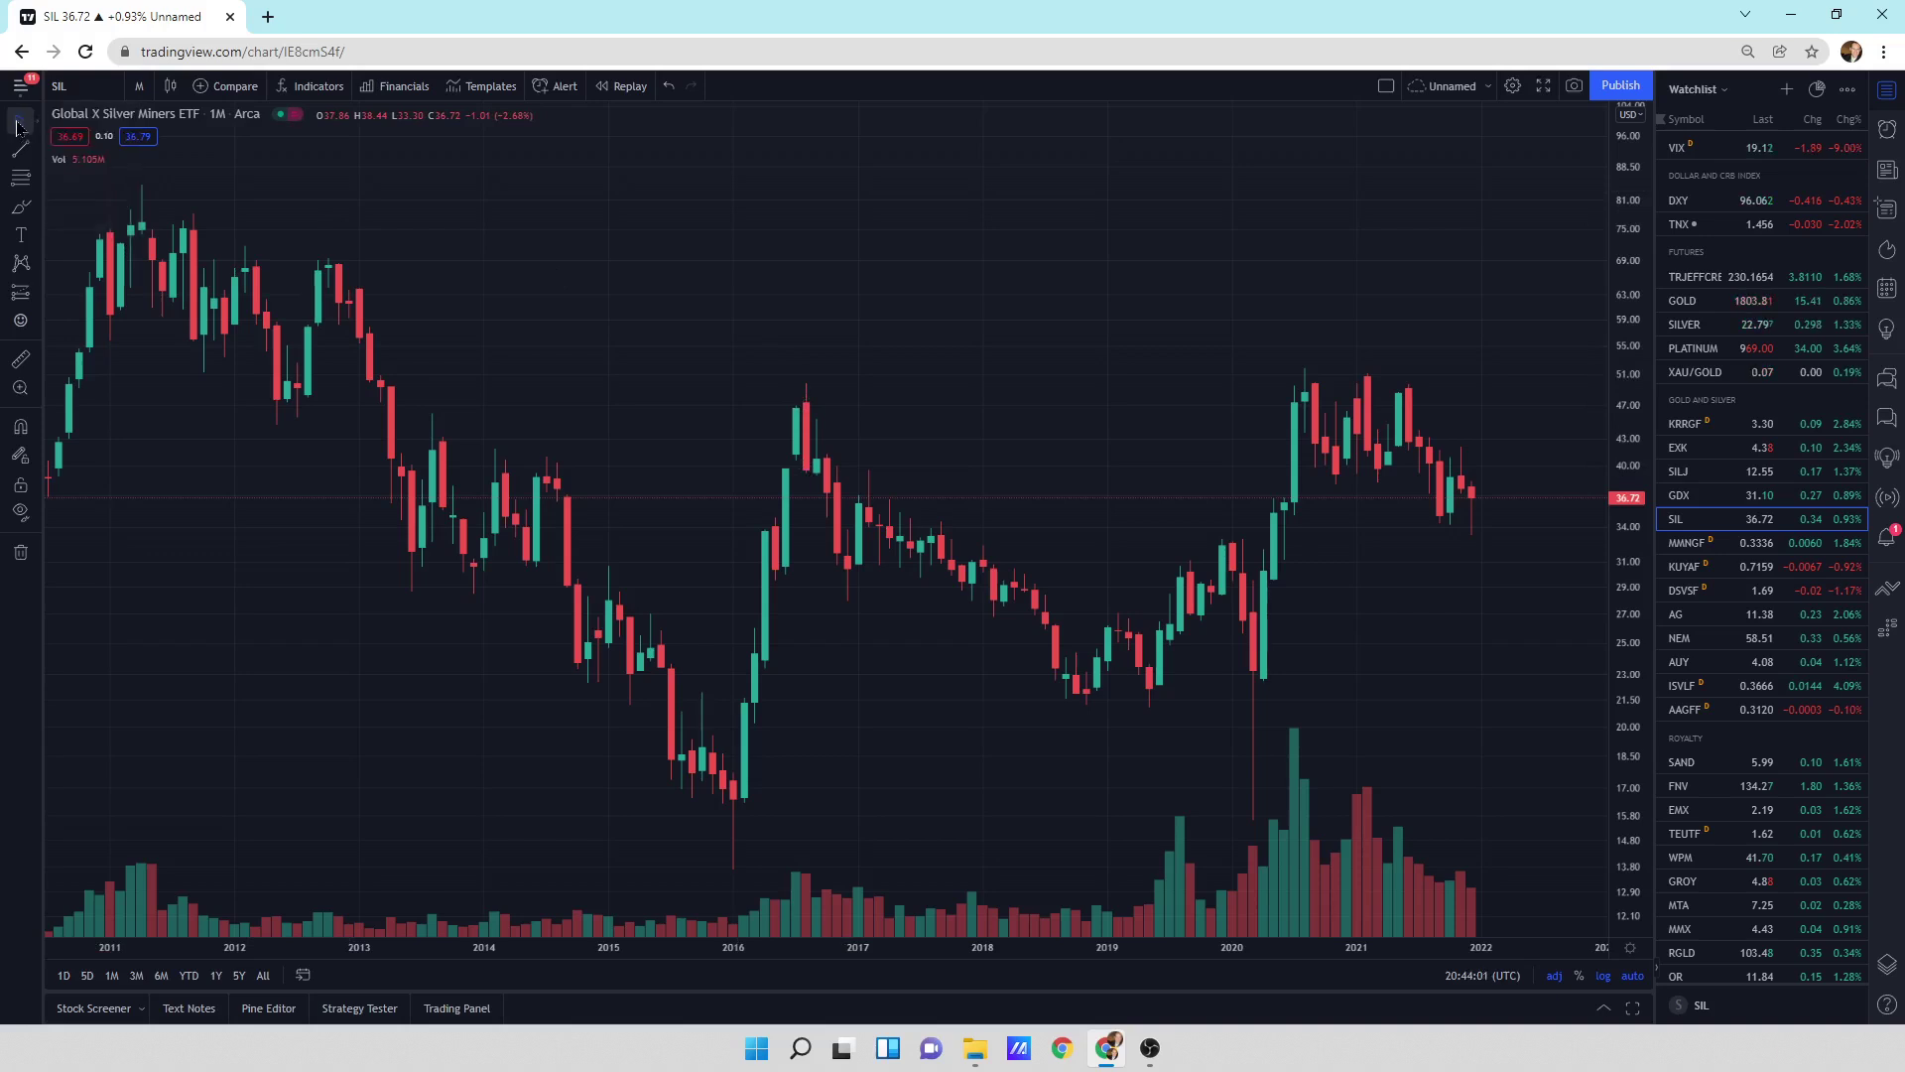
- Review the SIL chart's context options and its settings for symbol, status line, scales, appearance, trading and events, leaving them unchanged
{"action": "right_click", "coordinate": [514, 264]}
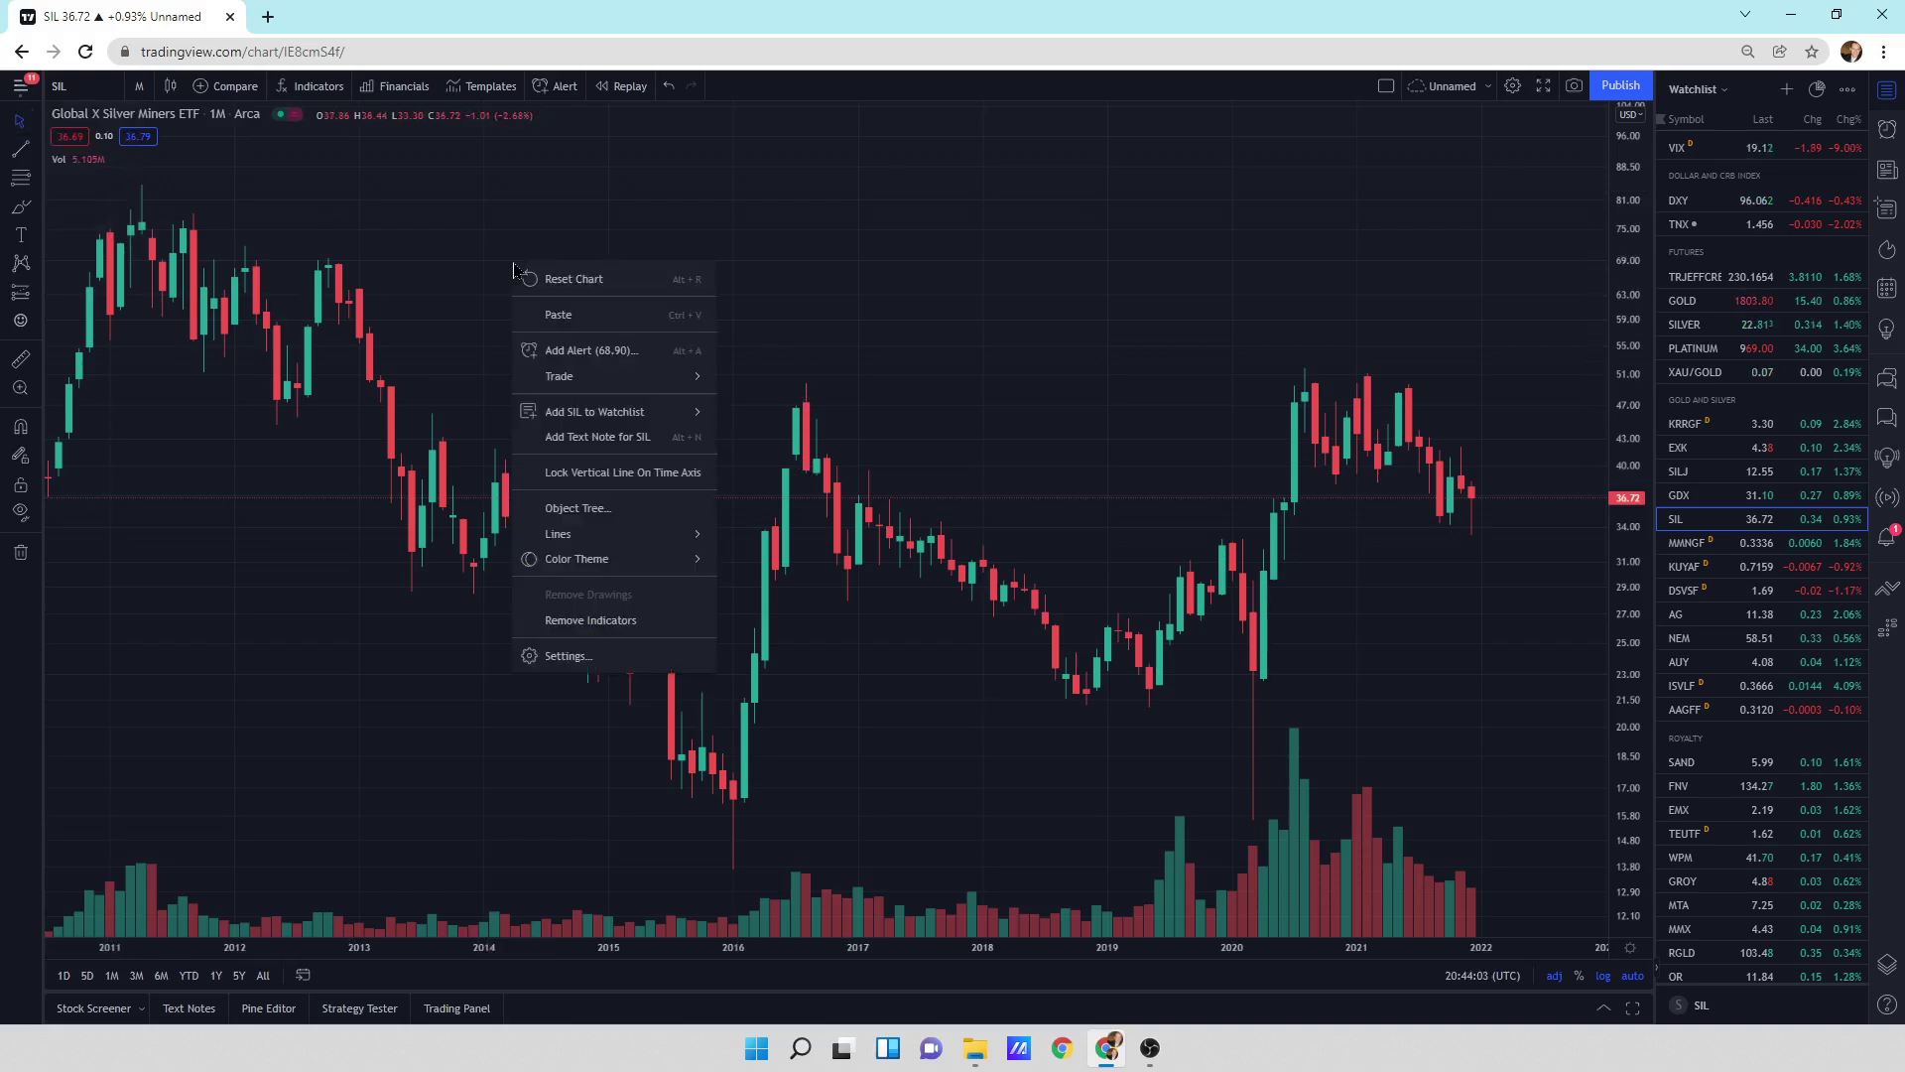
{"action": "mouse_move", "coordinate": [600, 413]}
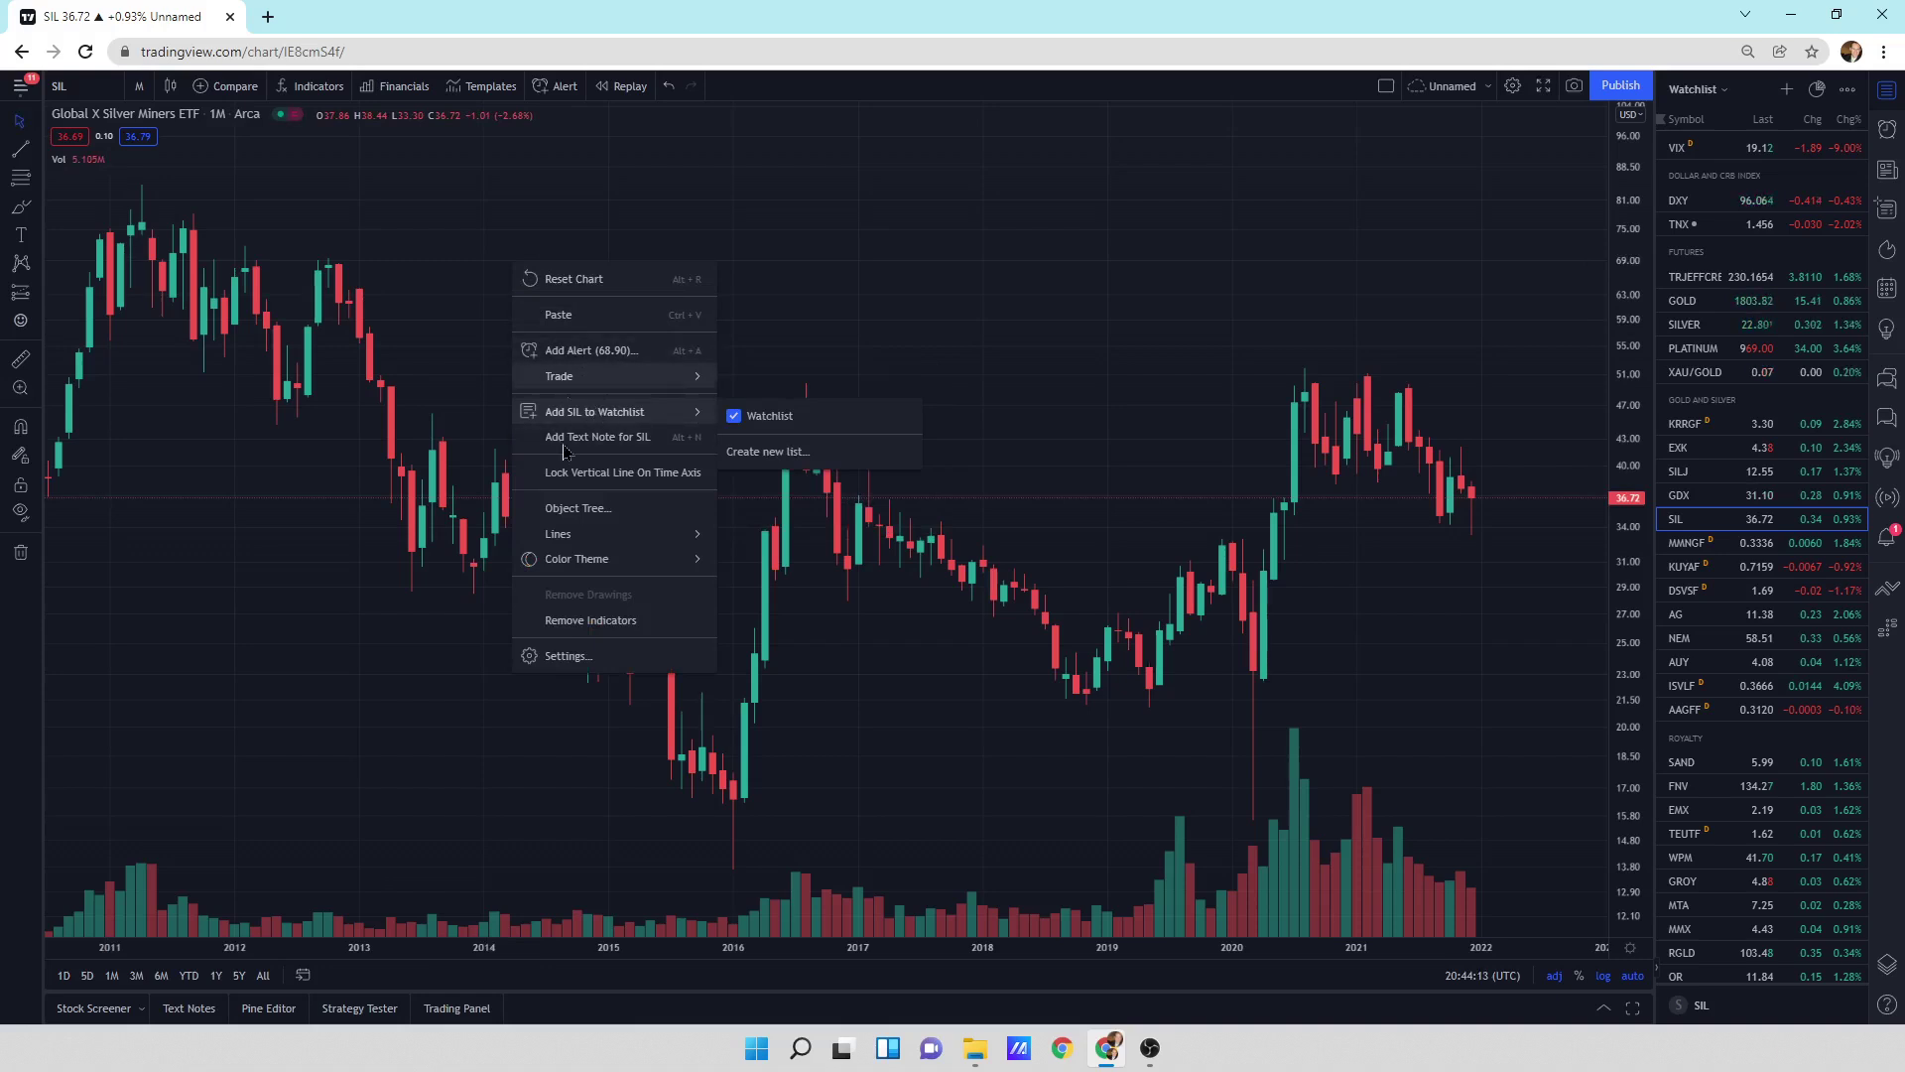
{"action": "mouse_move", "coordinate": [597, 571]}
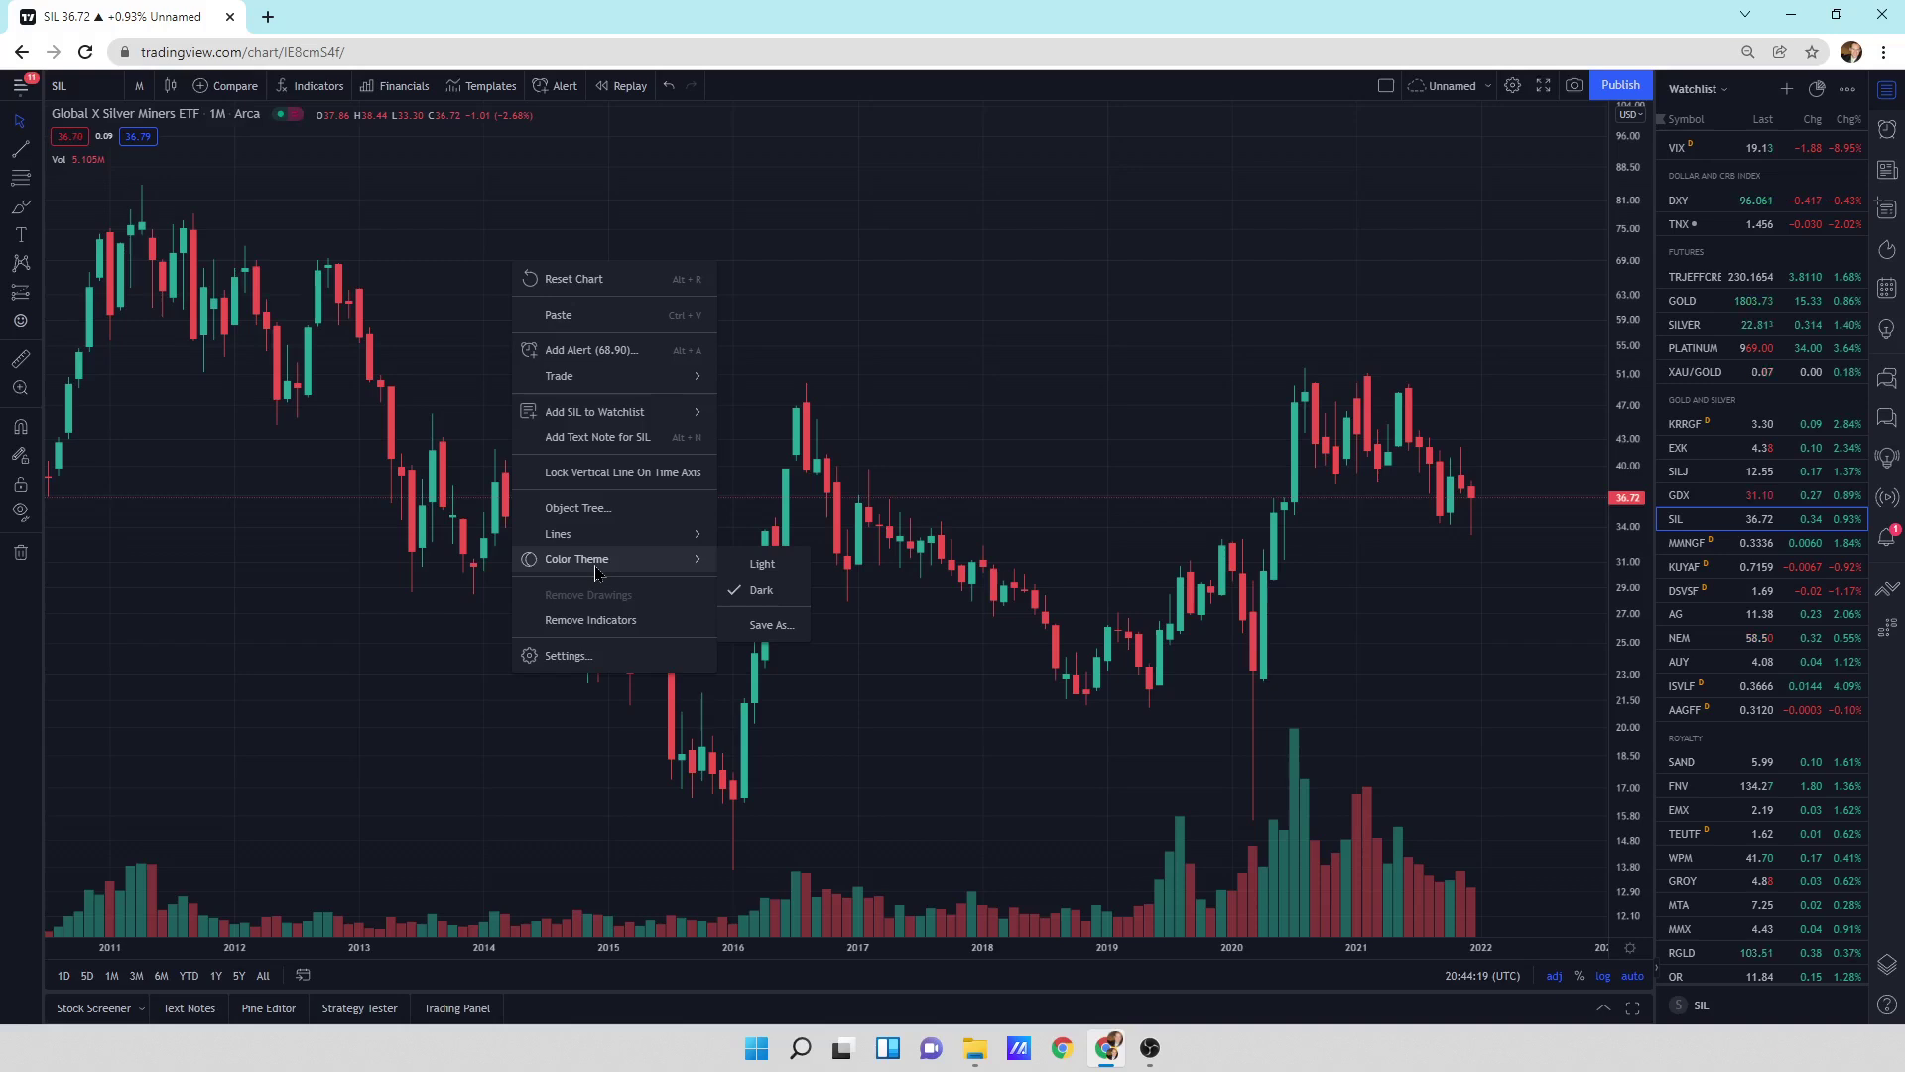
{"action": "left_click", "coordinate": [568, 656]}
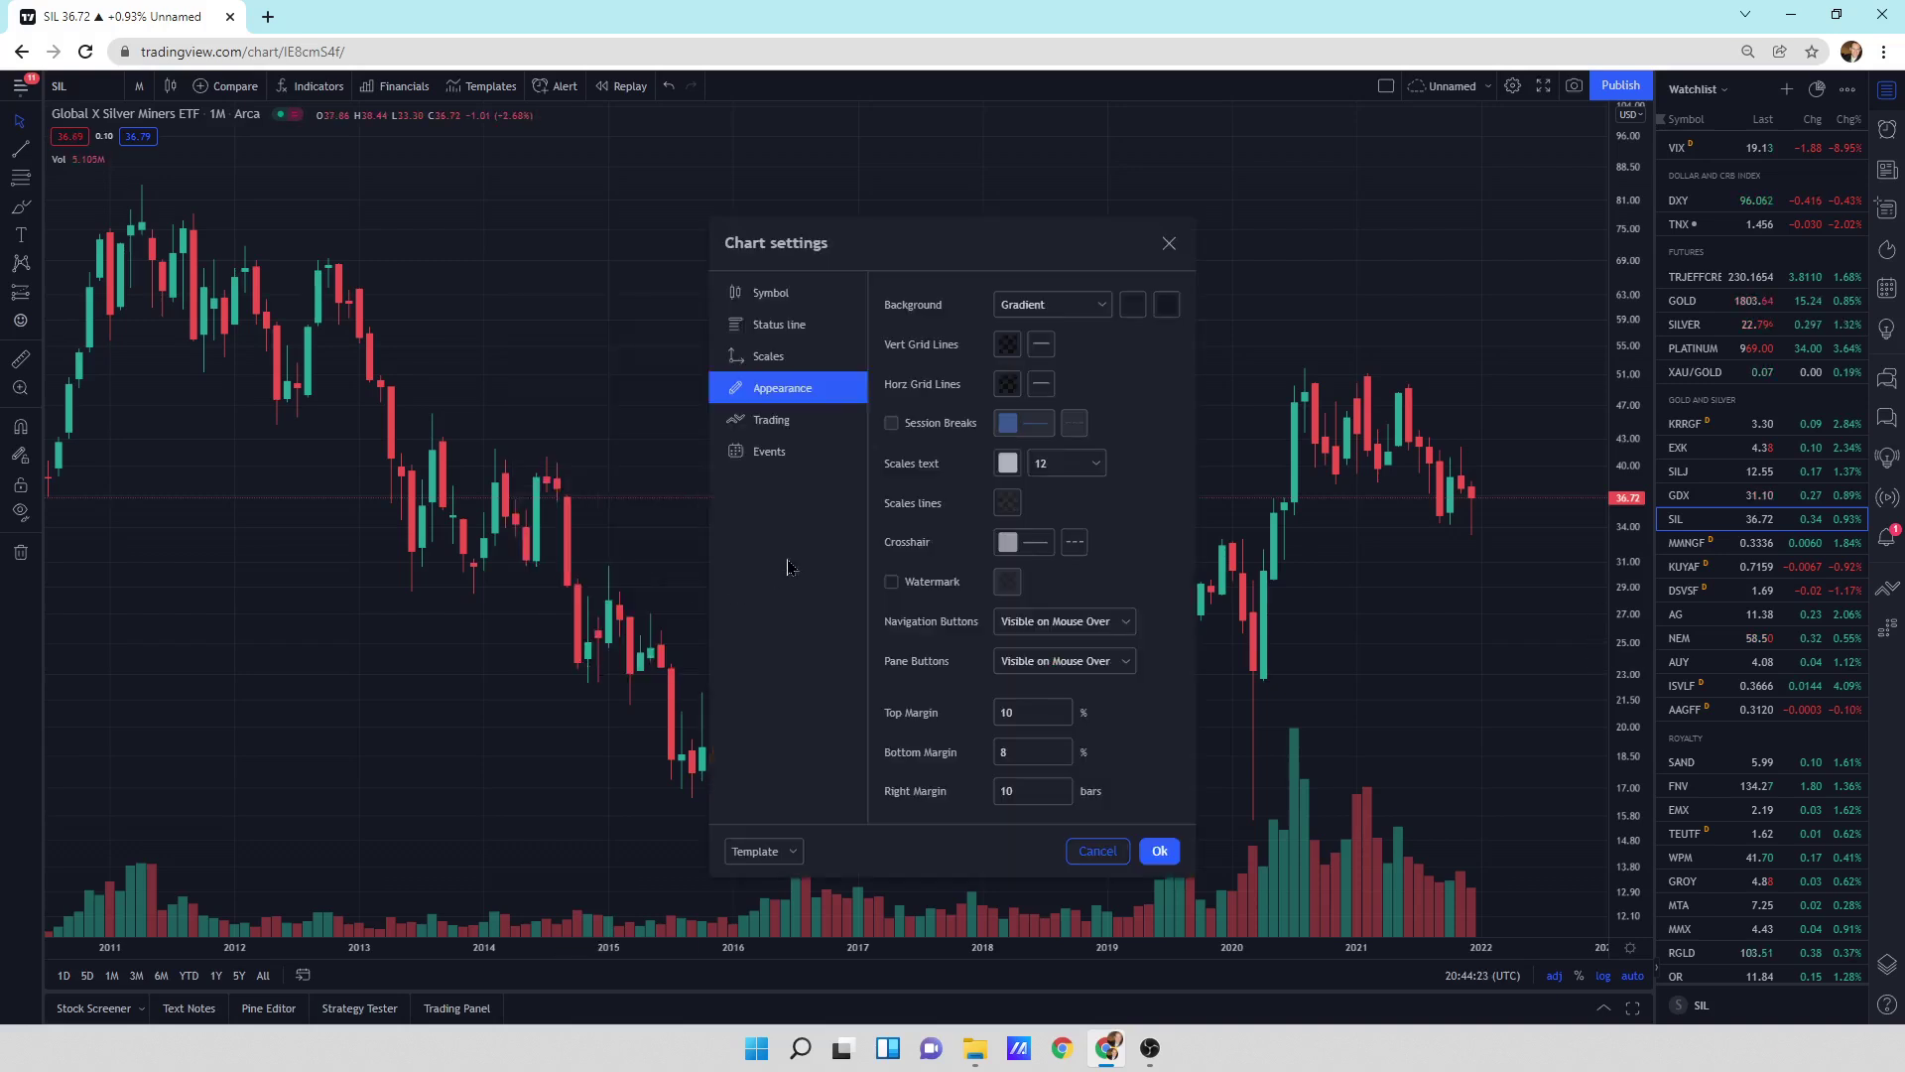
{"action": "left_click", "coordinate": [776, 293]}
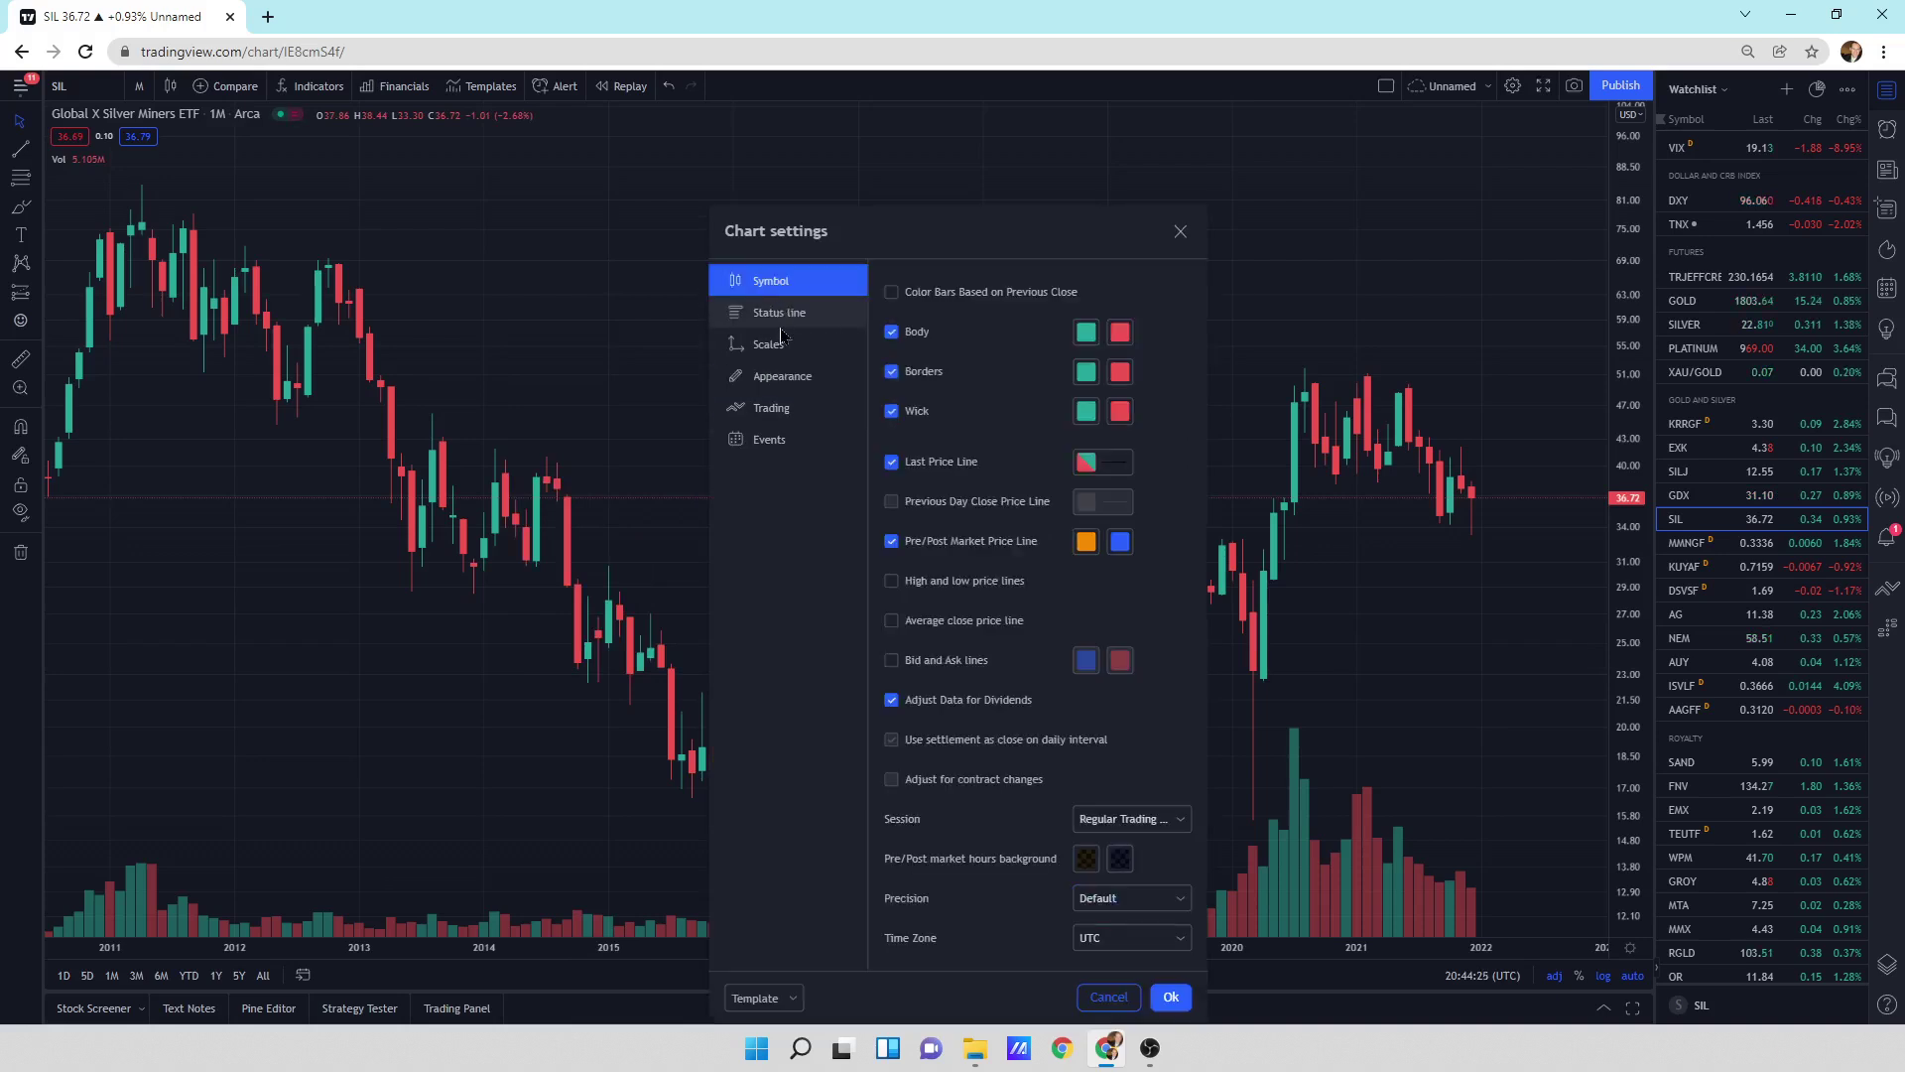
{"action": "left_click_drag", "start_coordinate": [856, 244], "coordinate": [839, 165]}
{"action": "left_click", "coordinate": [782, 242]}
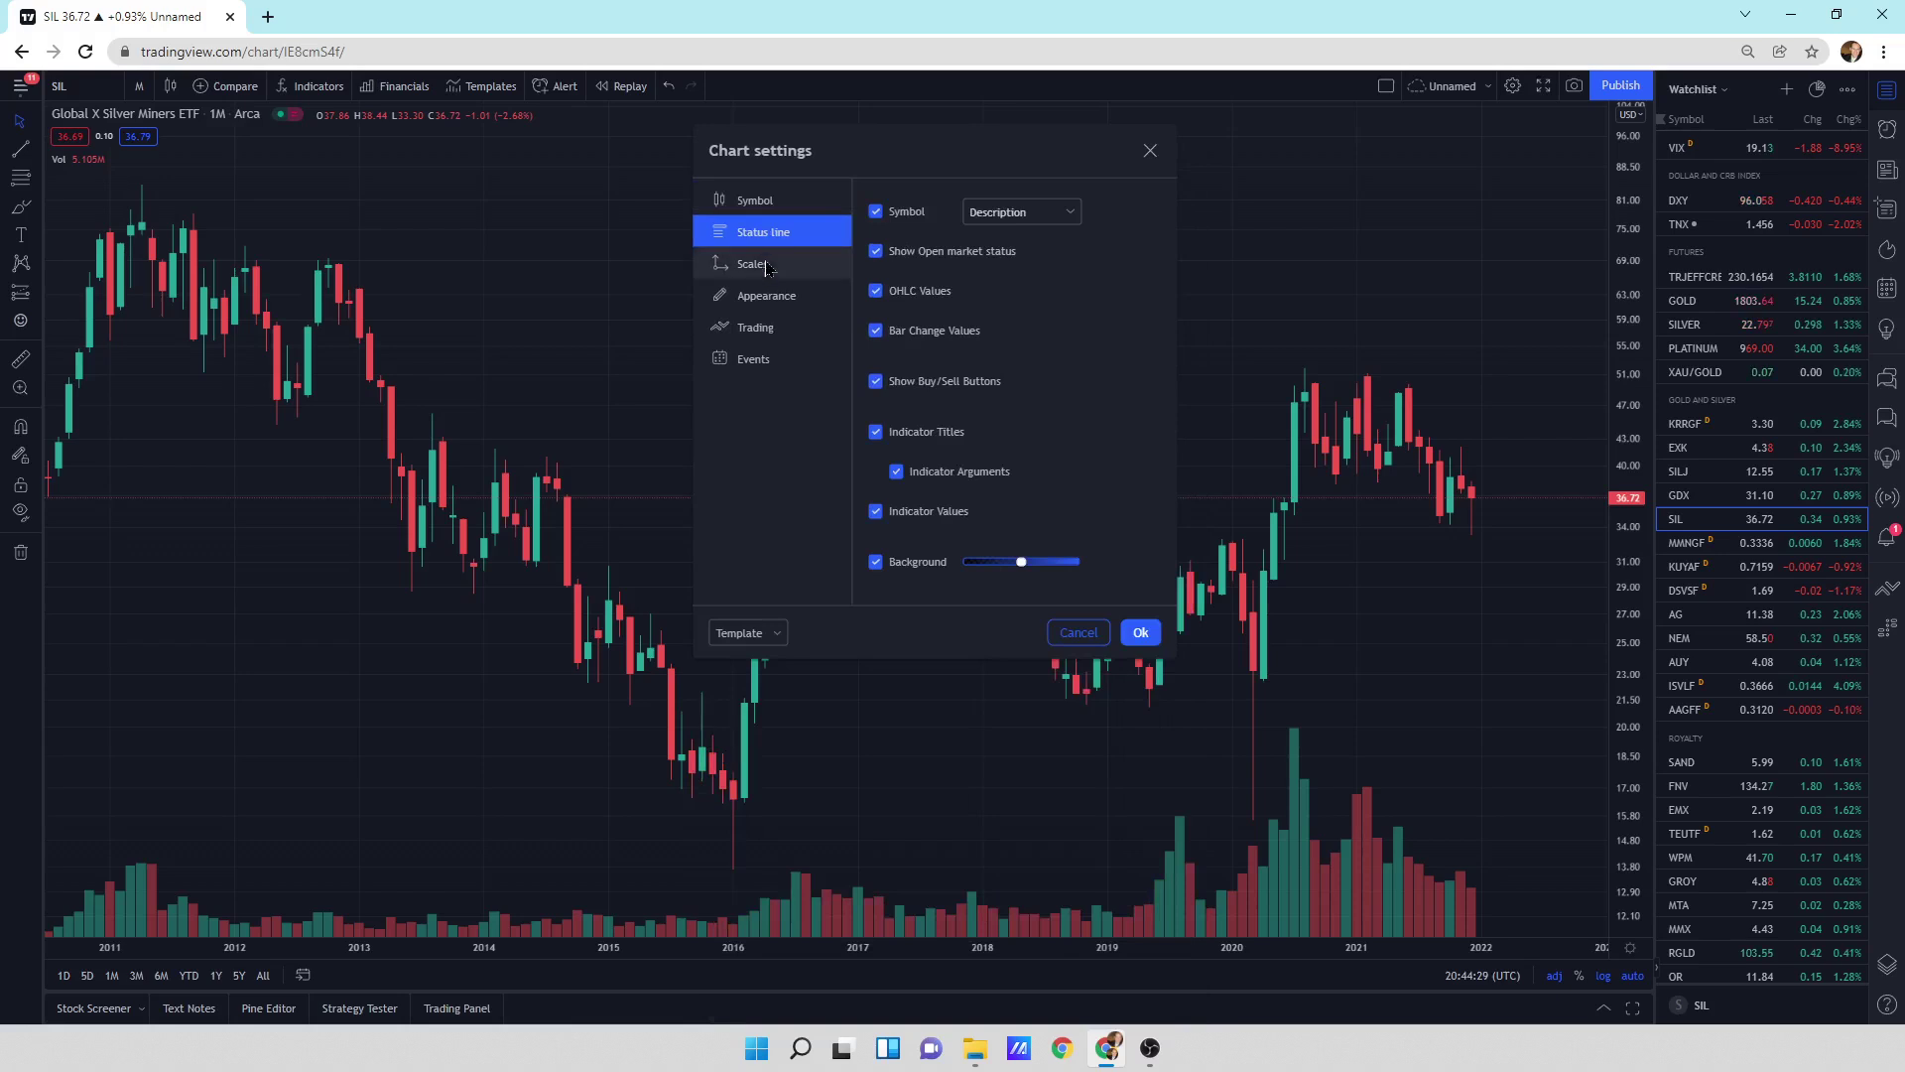
{"action": "left_click", "coordinate": [770, 265]}
{"action": "left_click", "coordinate": [767, 298]}
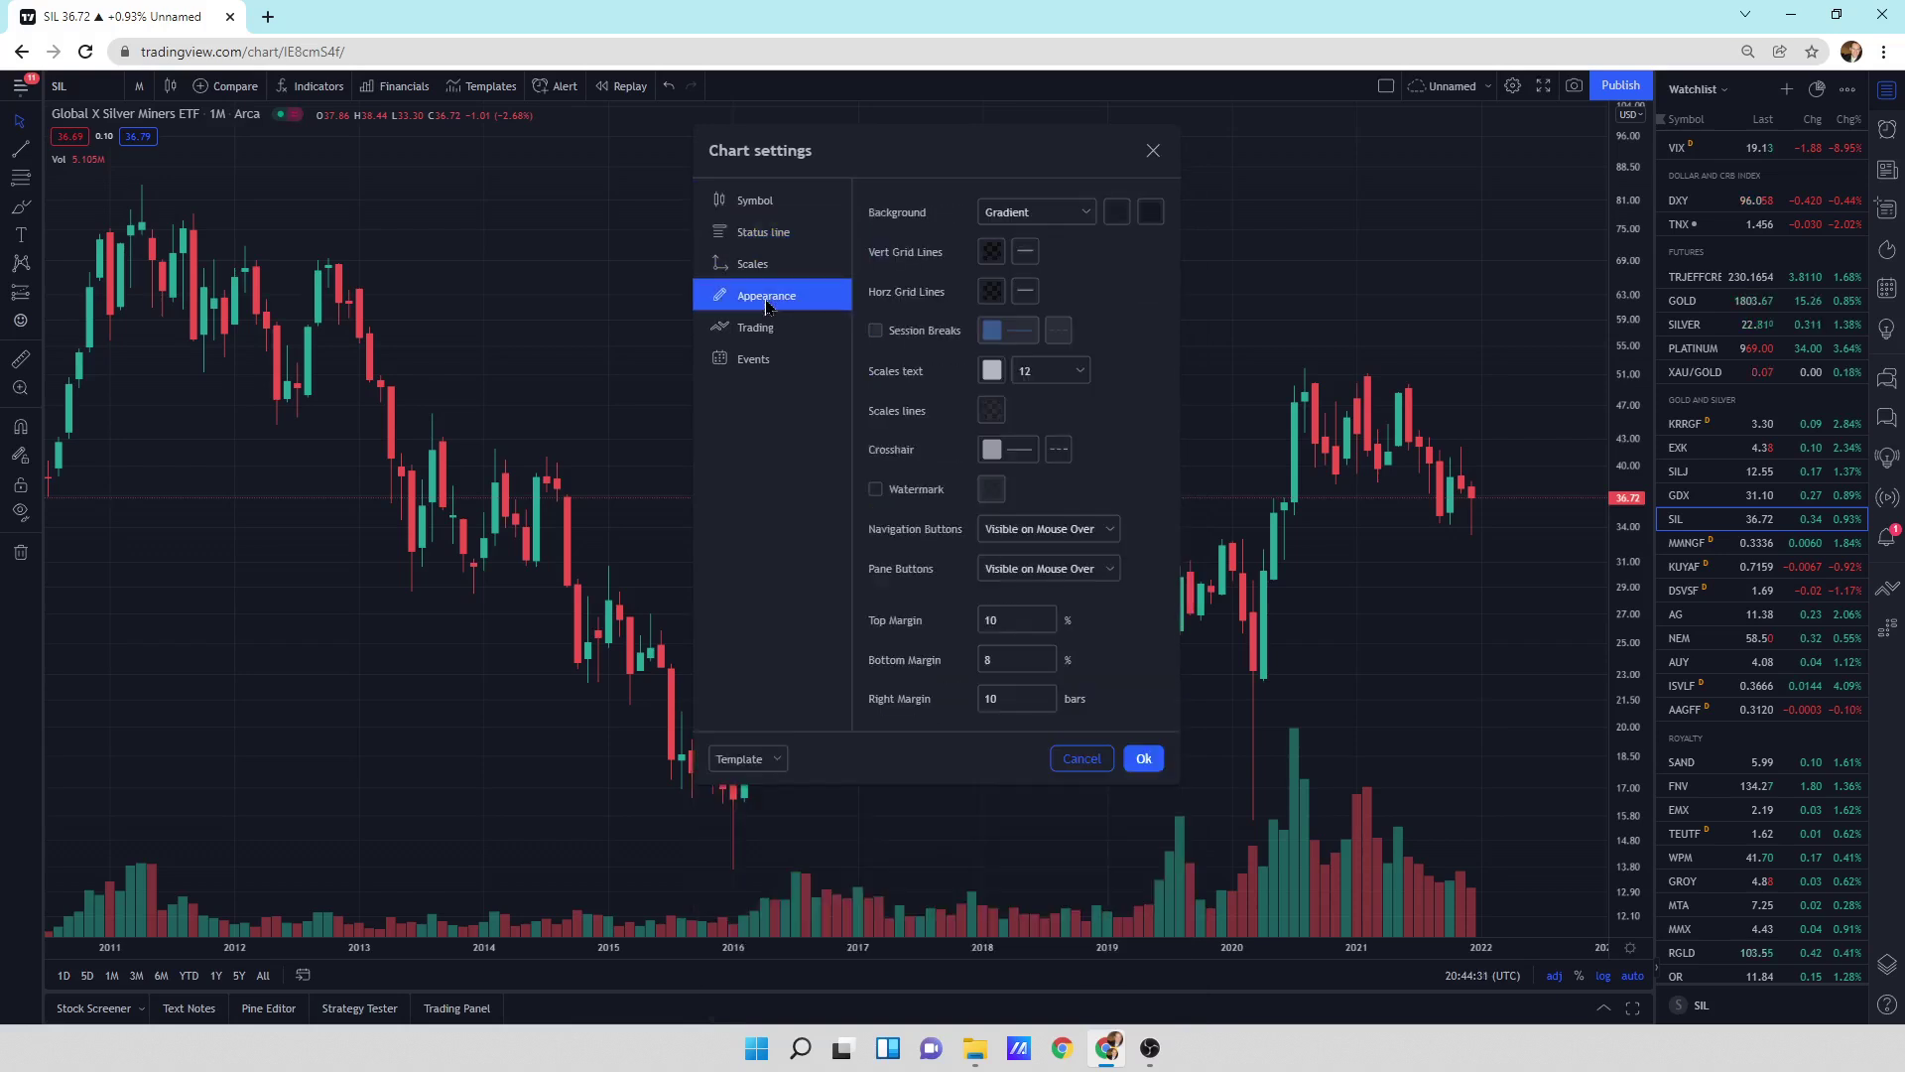
{"action": "left_click", "coordinate": [772, 330]}
{"action": "left_click", "coordinate": [758, 363]}
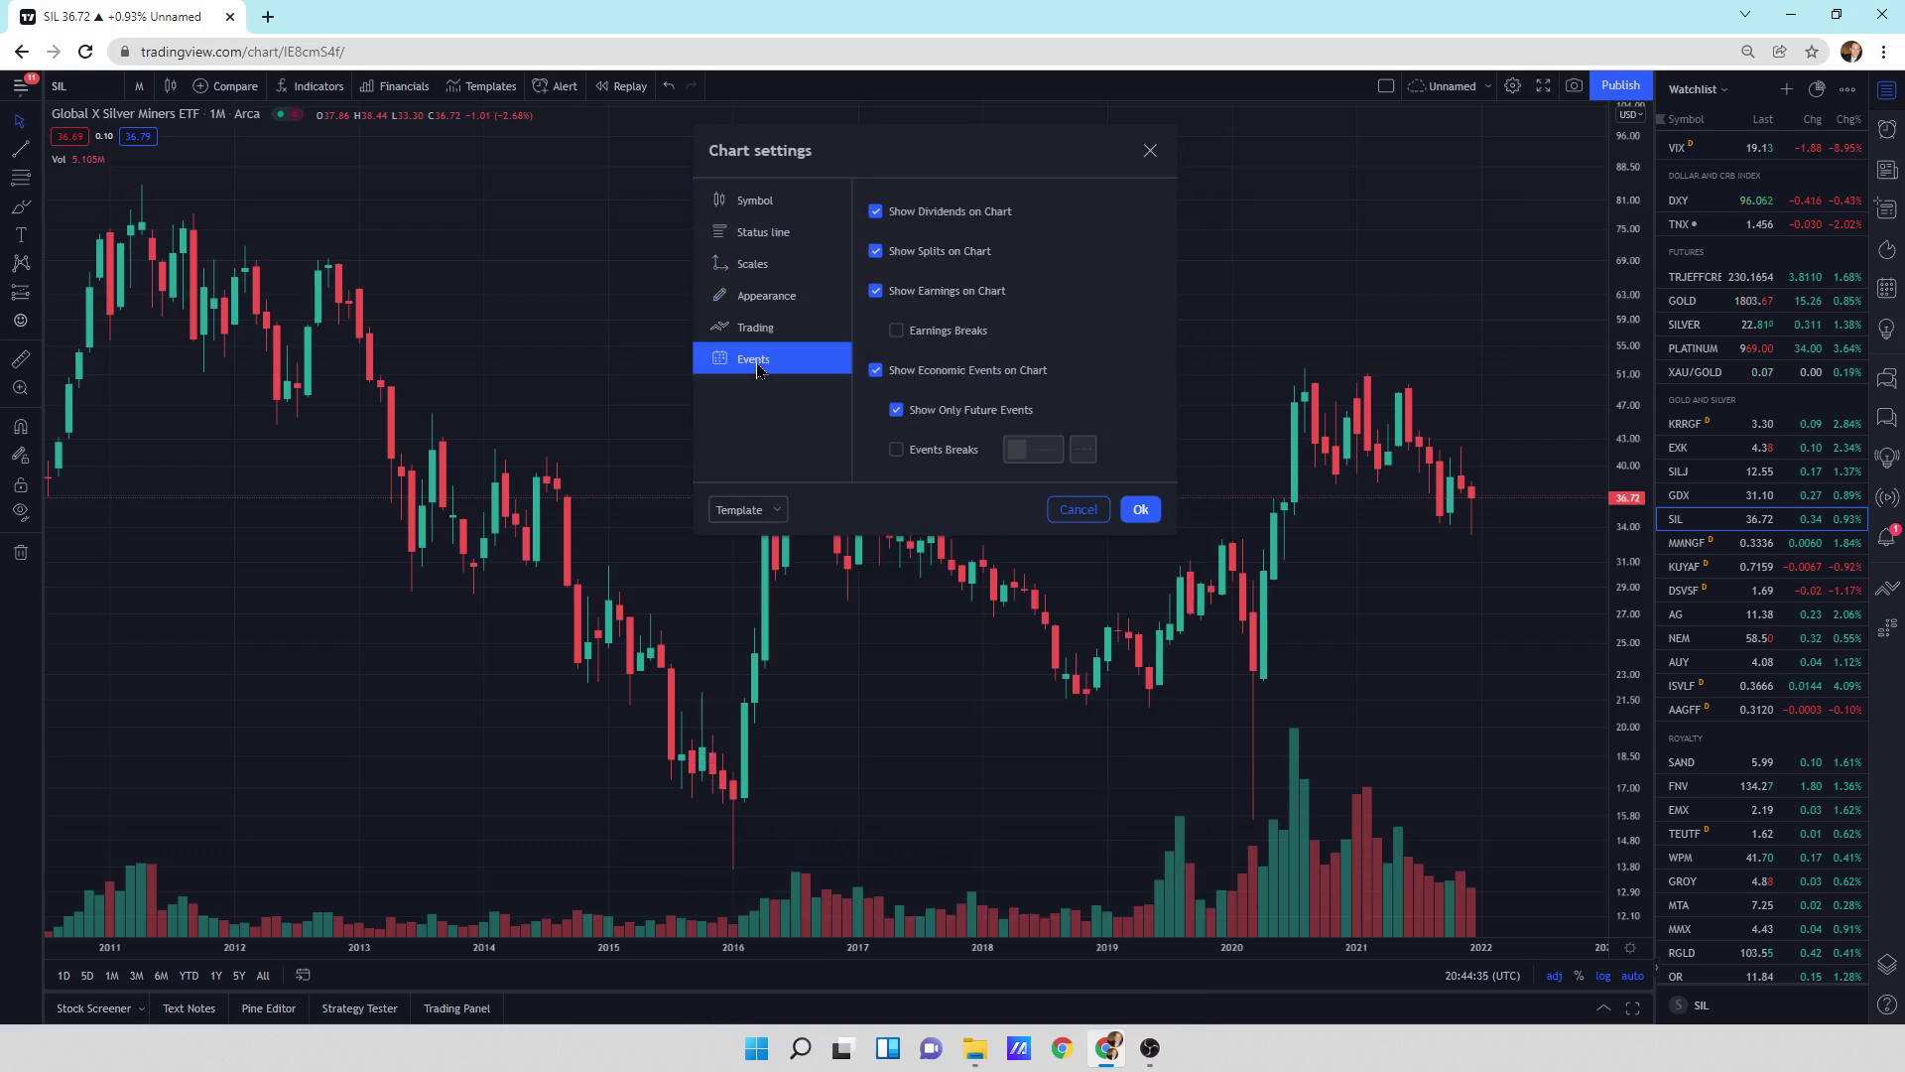
{"action": "left_click", "coordinate": [1079, 512]}
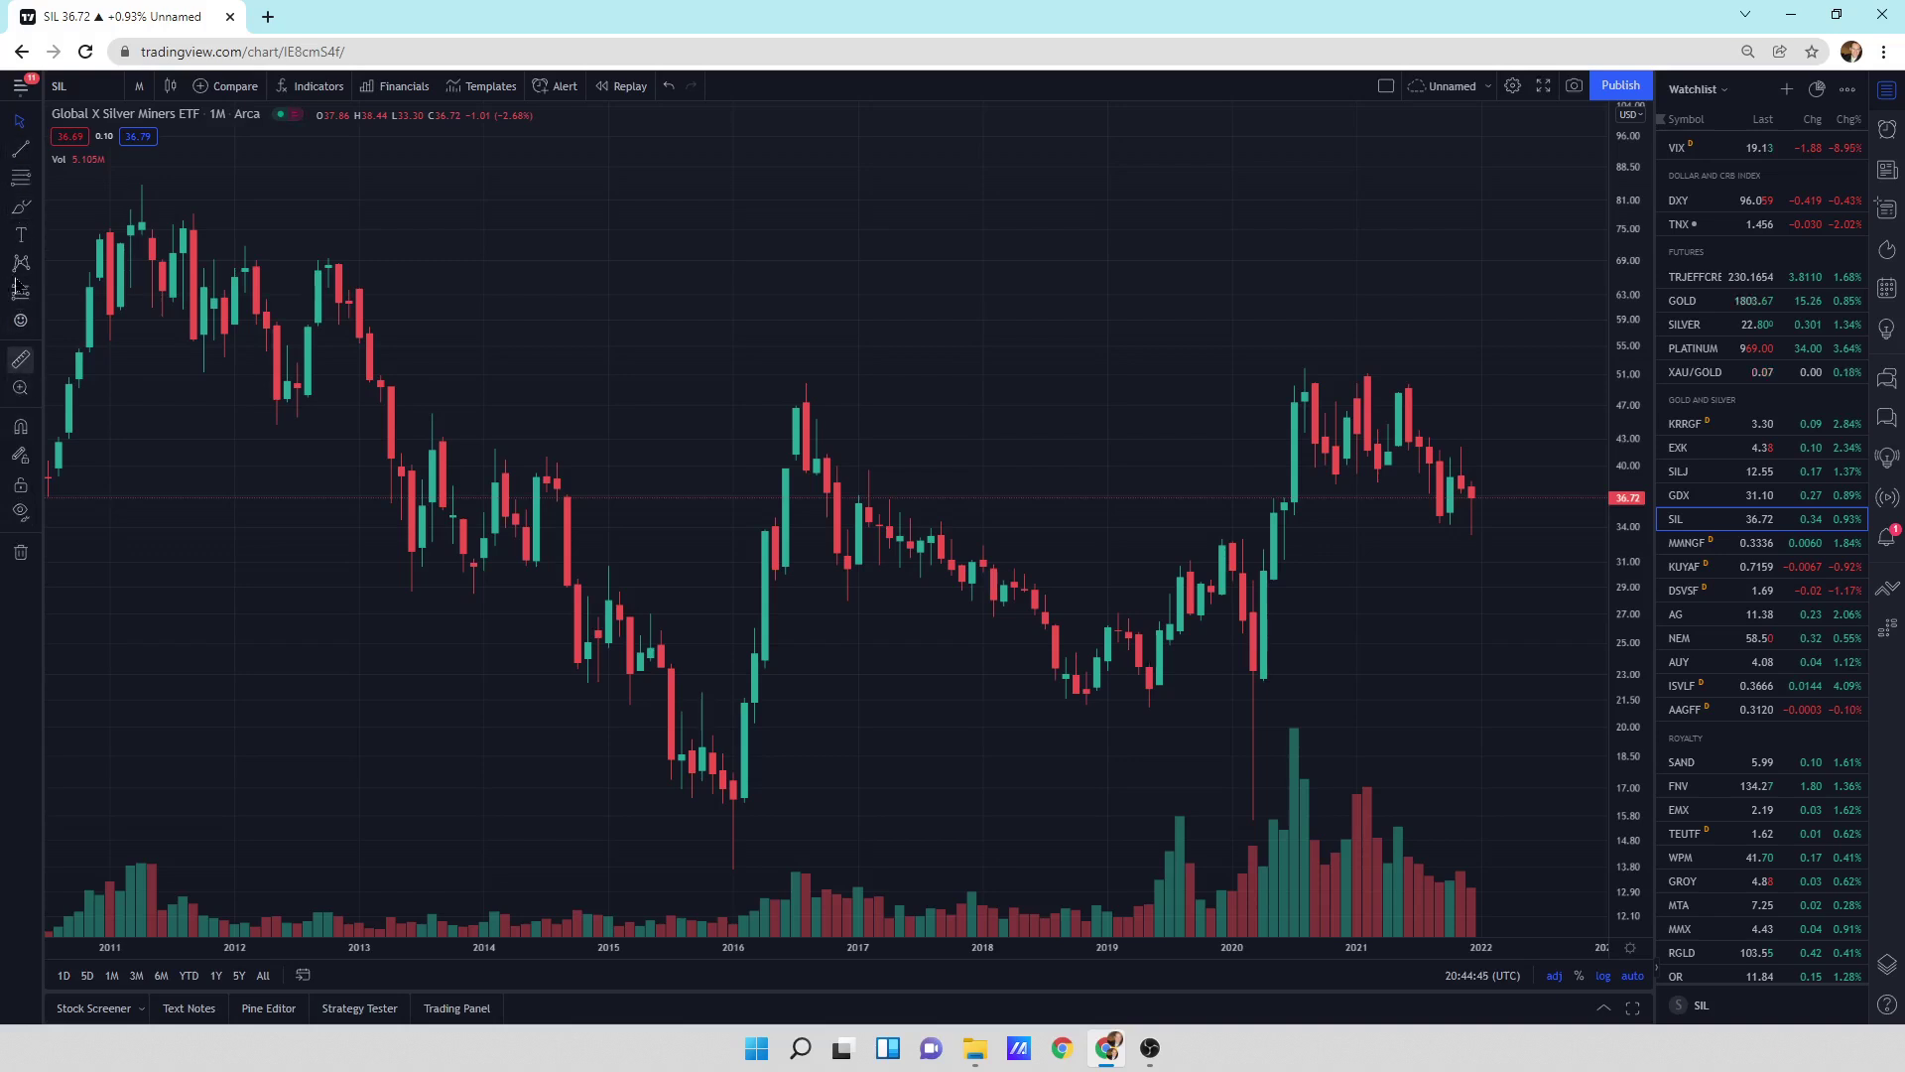
- Try a horizontal parallel channel across SIL's 2011–2012 highs, from December 2010 to May 2022 with its upper edge at about 80.20
{"action": "left_click", "coordinate": [34, 158]}
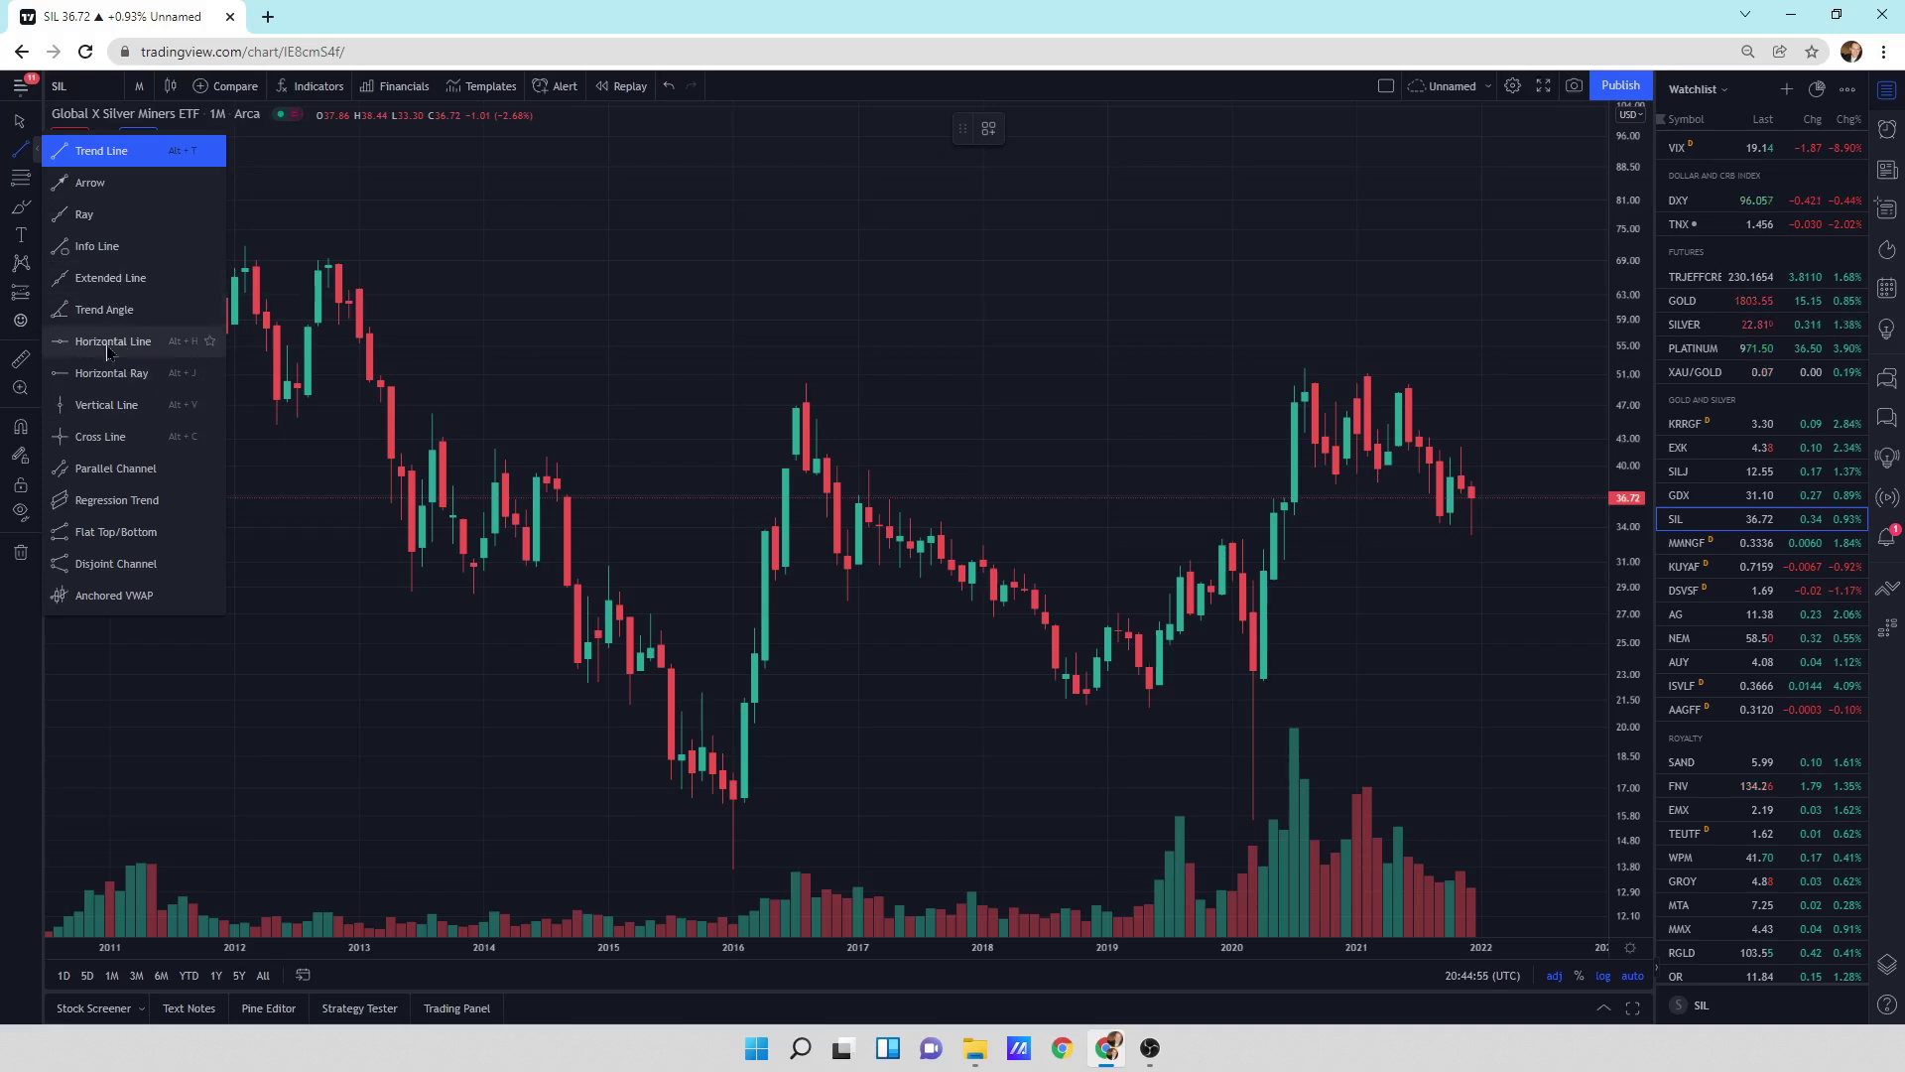
{"action": "left_click", "coordinate": [116, 471]}
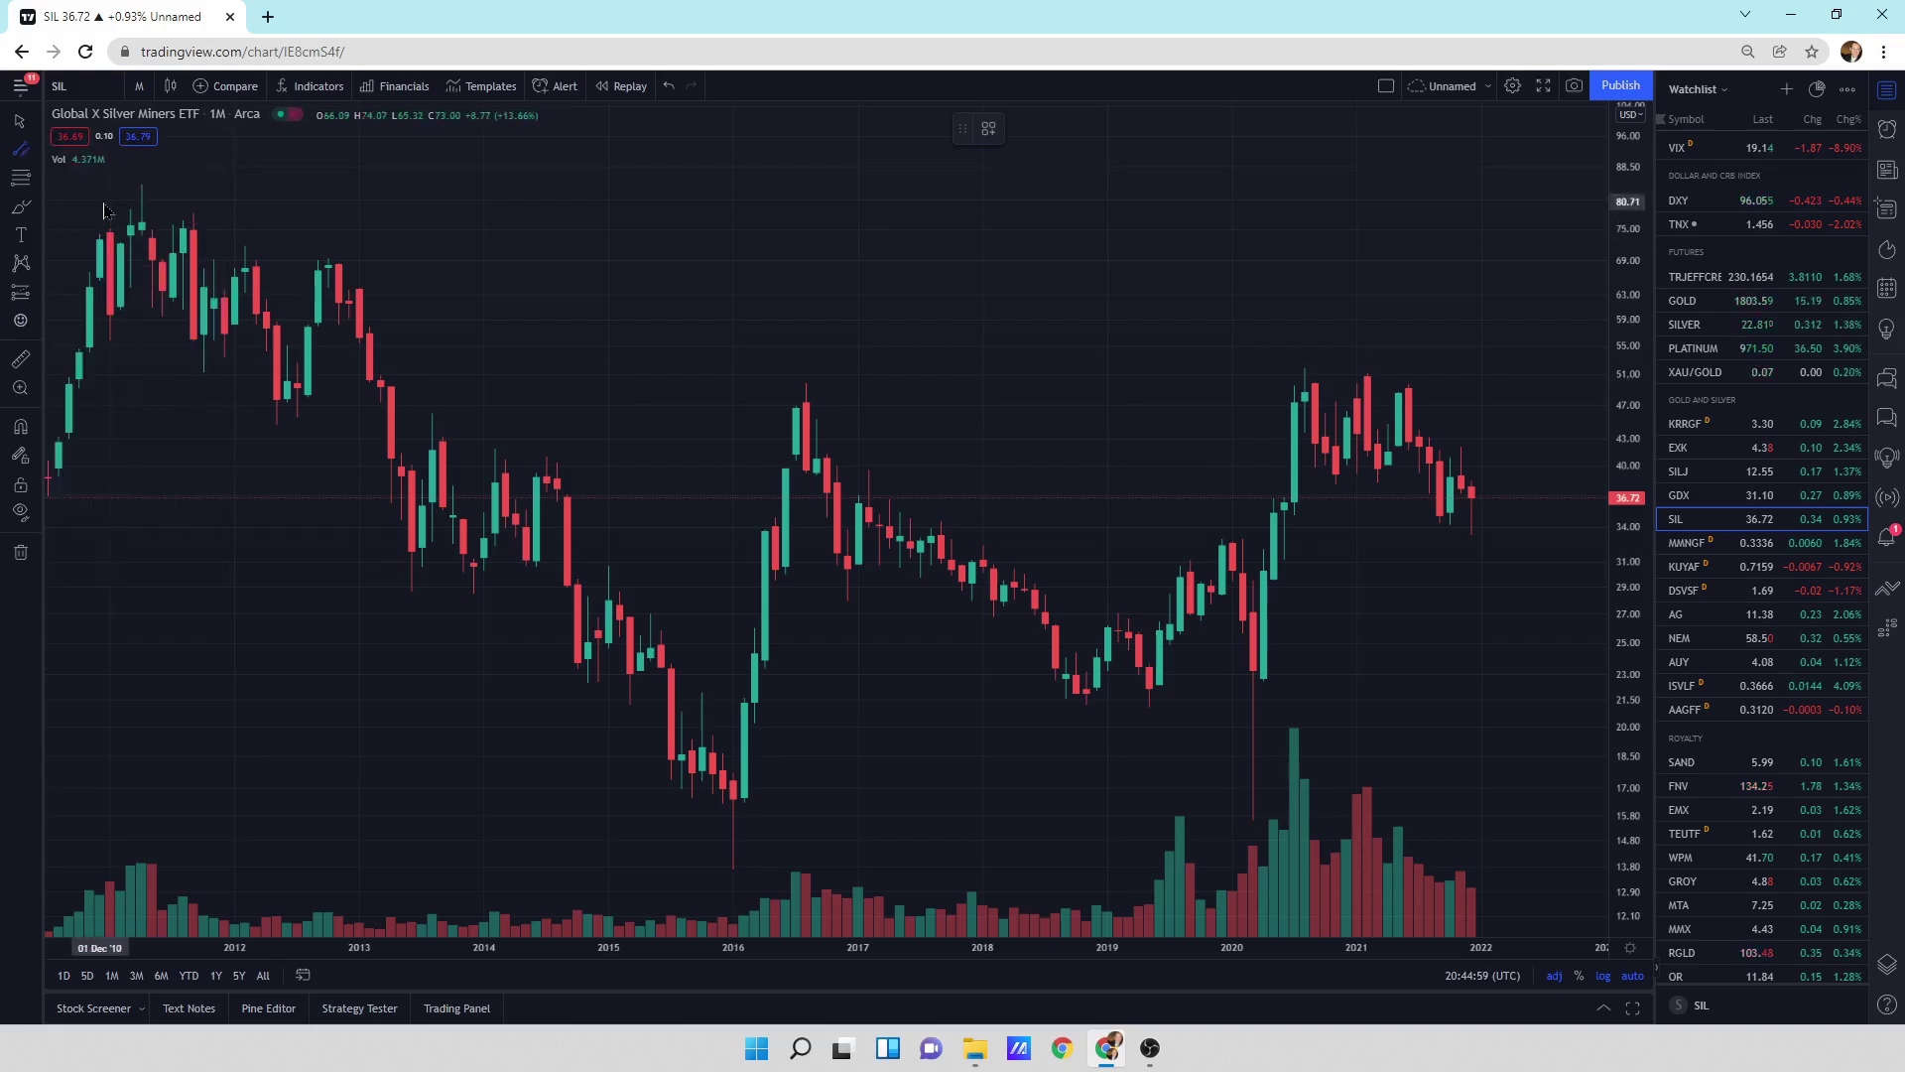
{"action": "mouse_move", "coordinate": [103, 208]}
{"action": "left_mouse_down"}
{"action": "mouse_move", "coordinate": [931, 298]}
{"action": "mouse_move", "coordinate": [1336, 200]}
{"action": "mouse_move", "coordinate": [1515, 212]}
{"action": "left_mouse_up"}
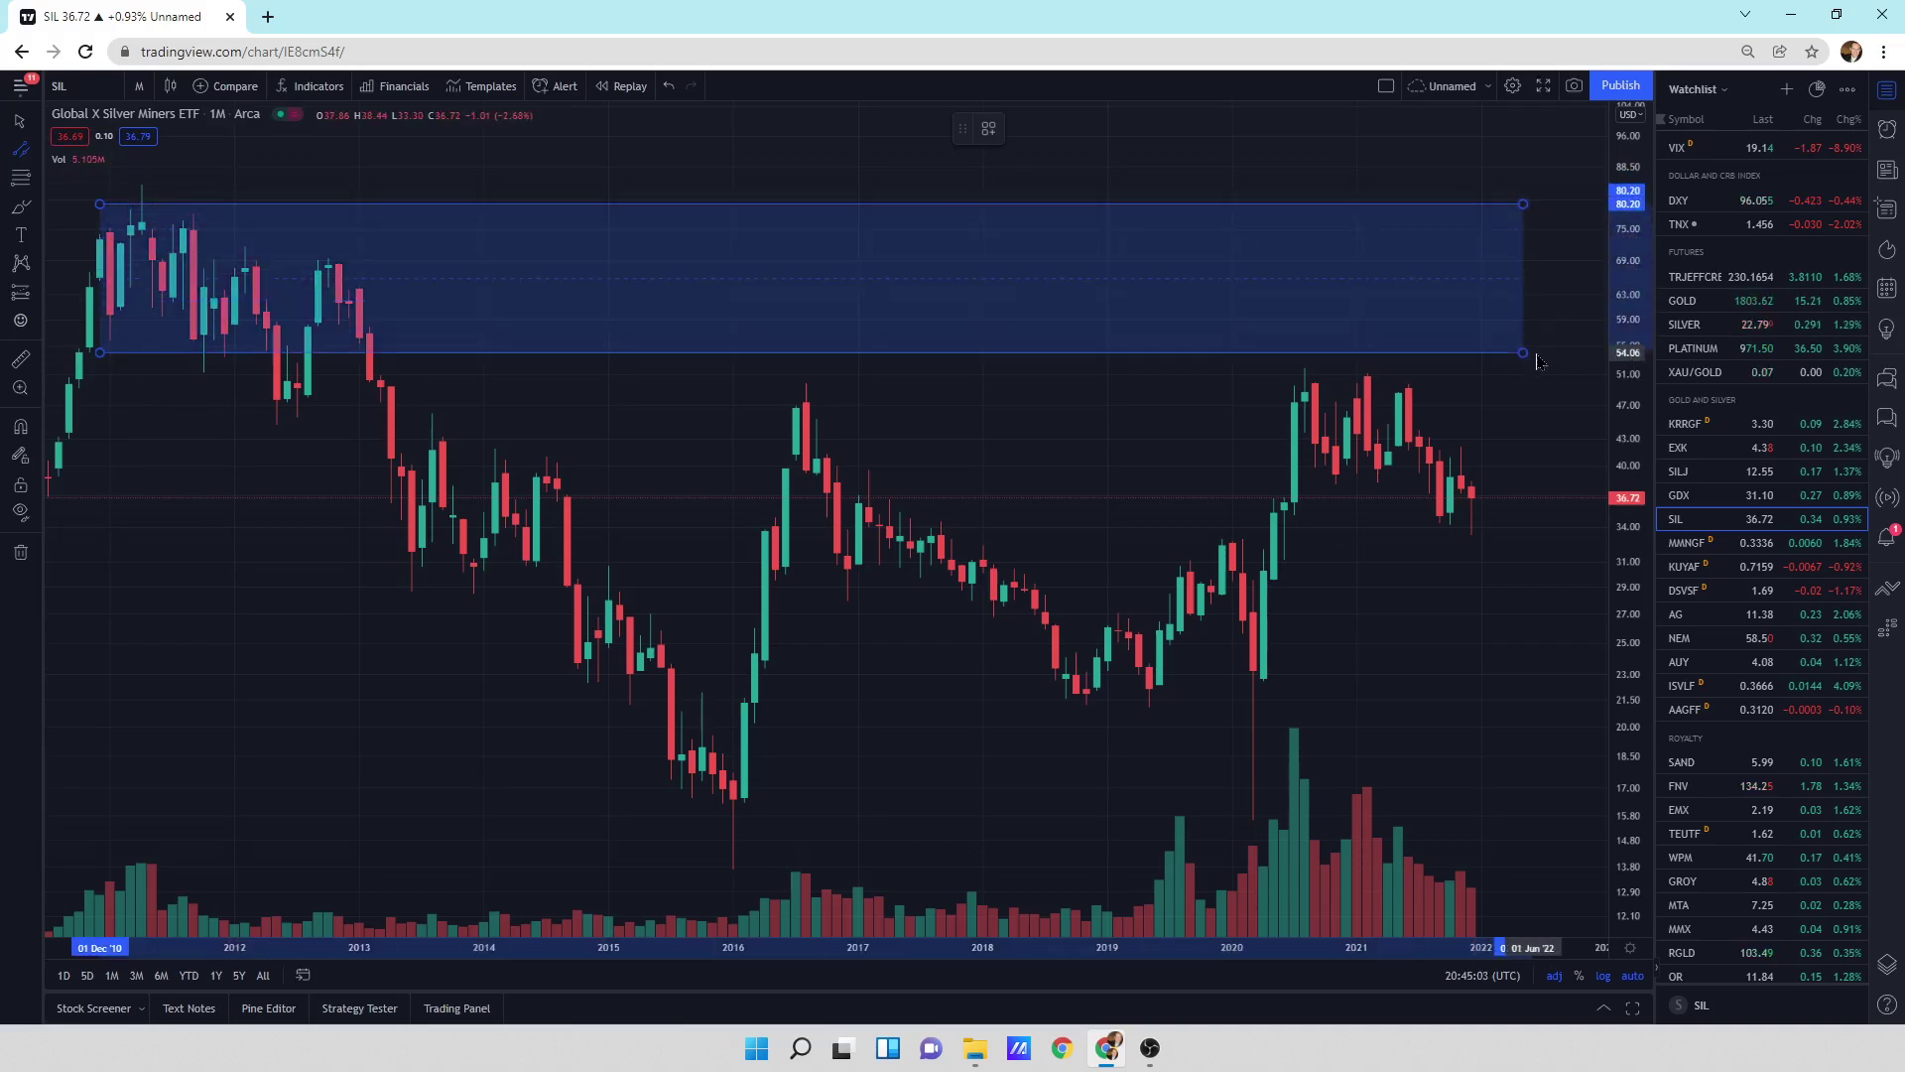
{"action": "left_click", "coordinate": [1515, 499]}
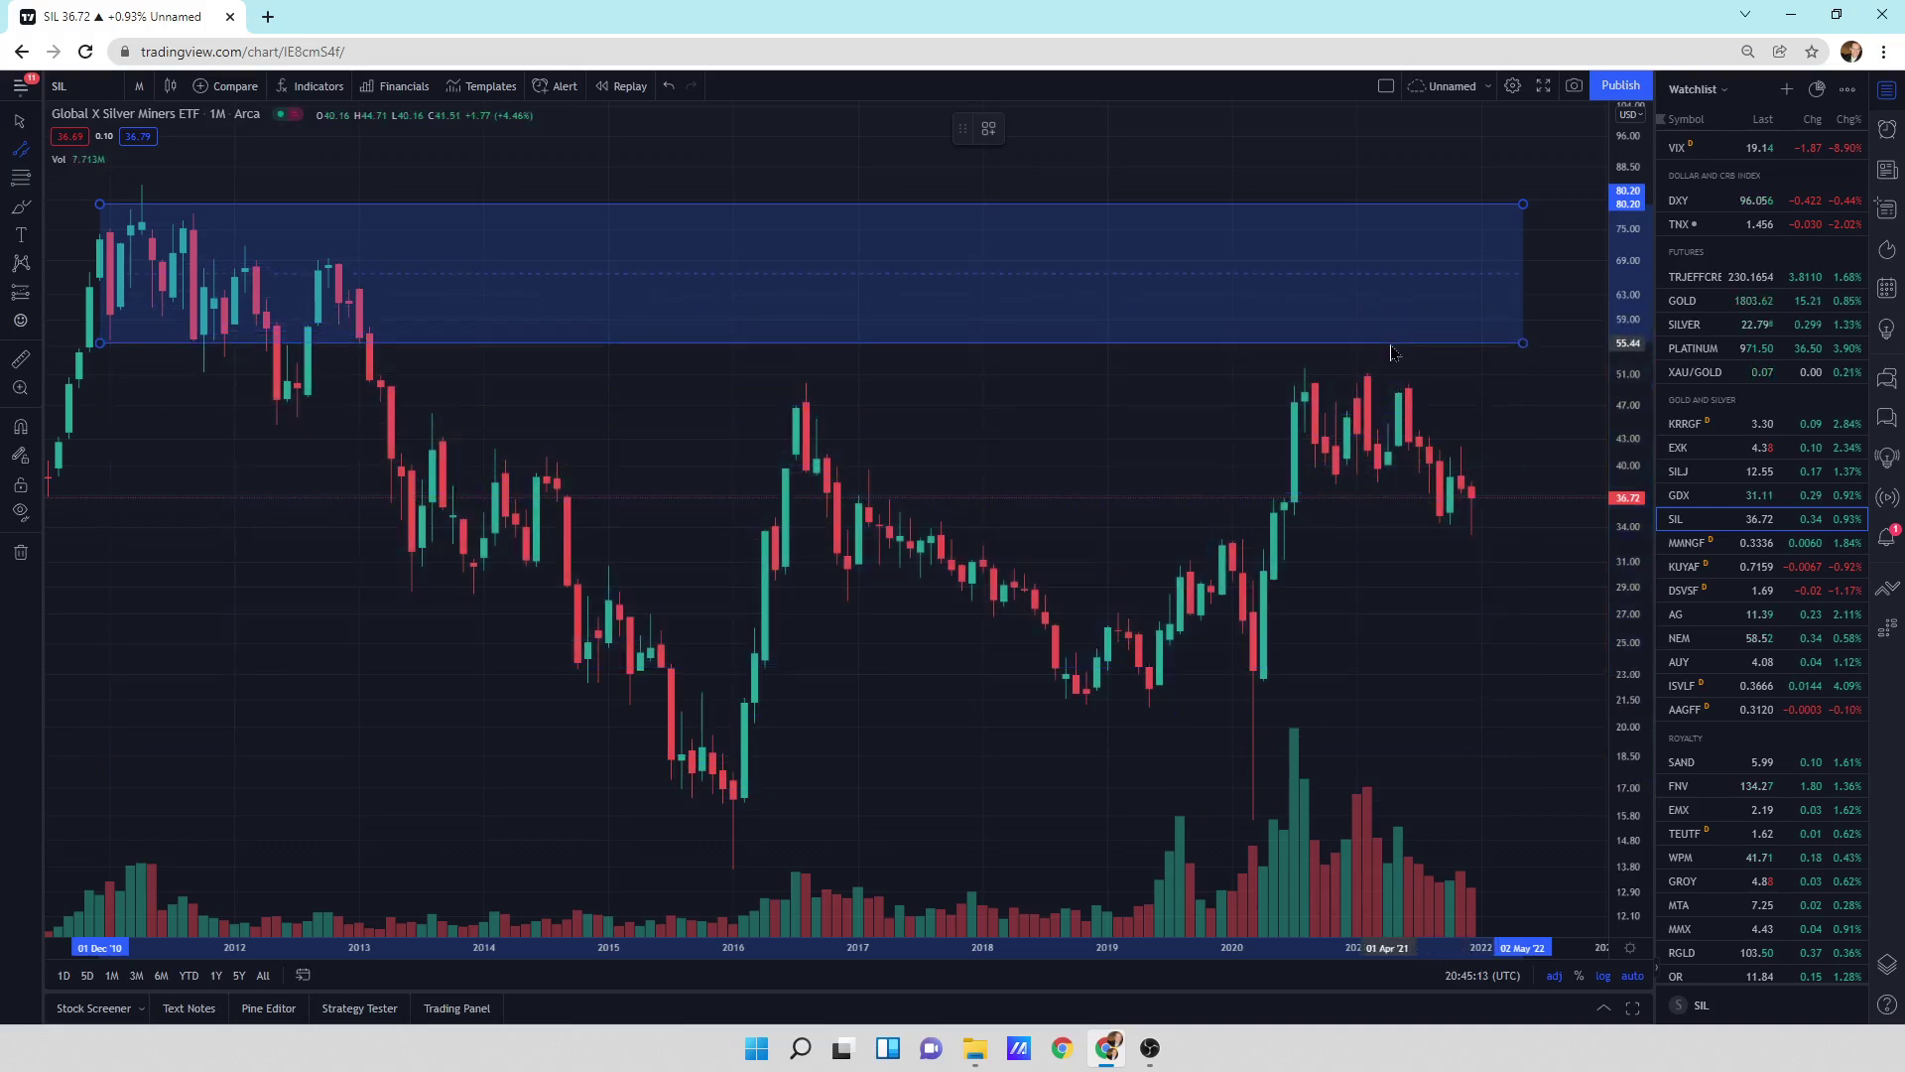
{"action": "key", "text": "Escape"}
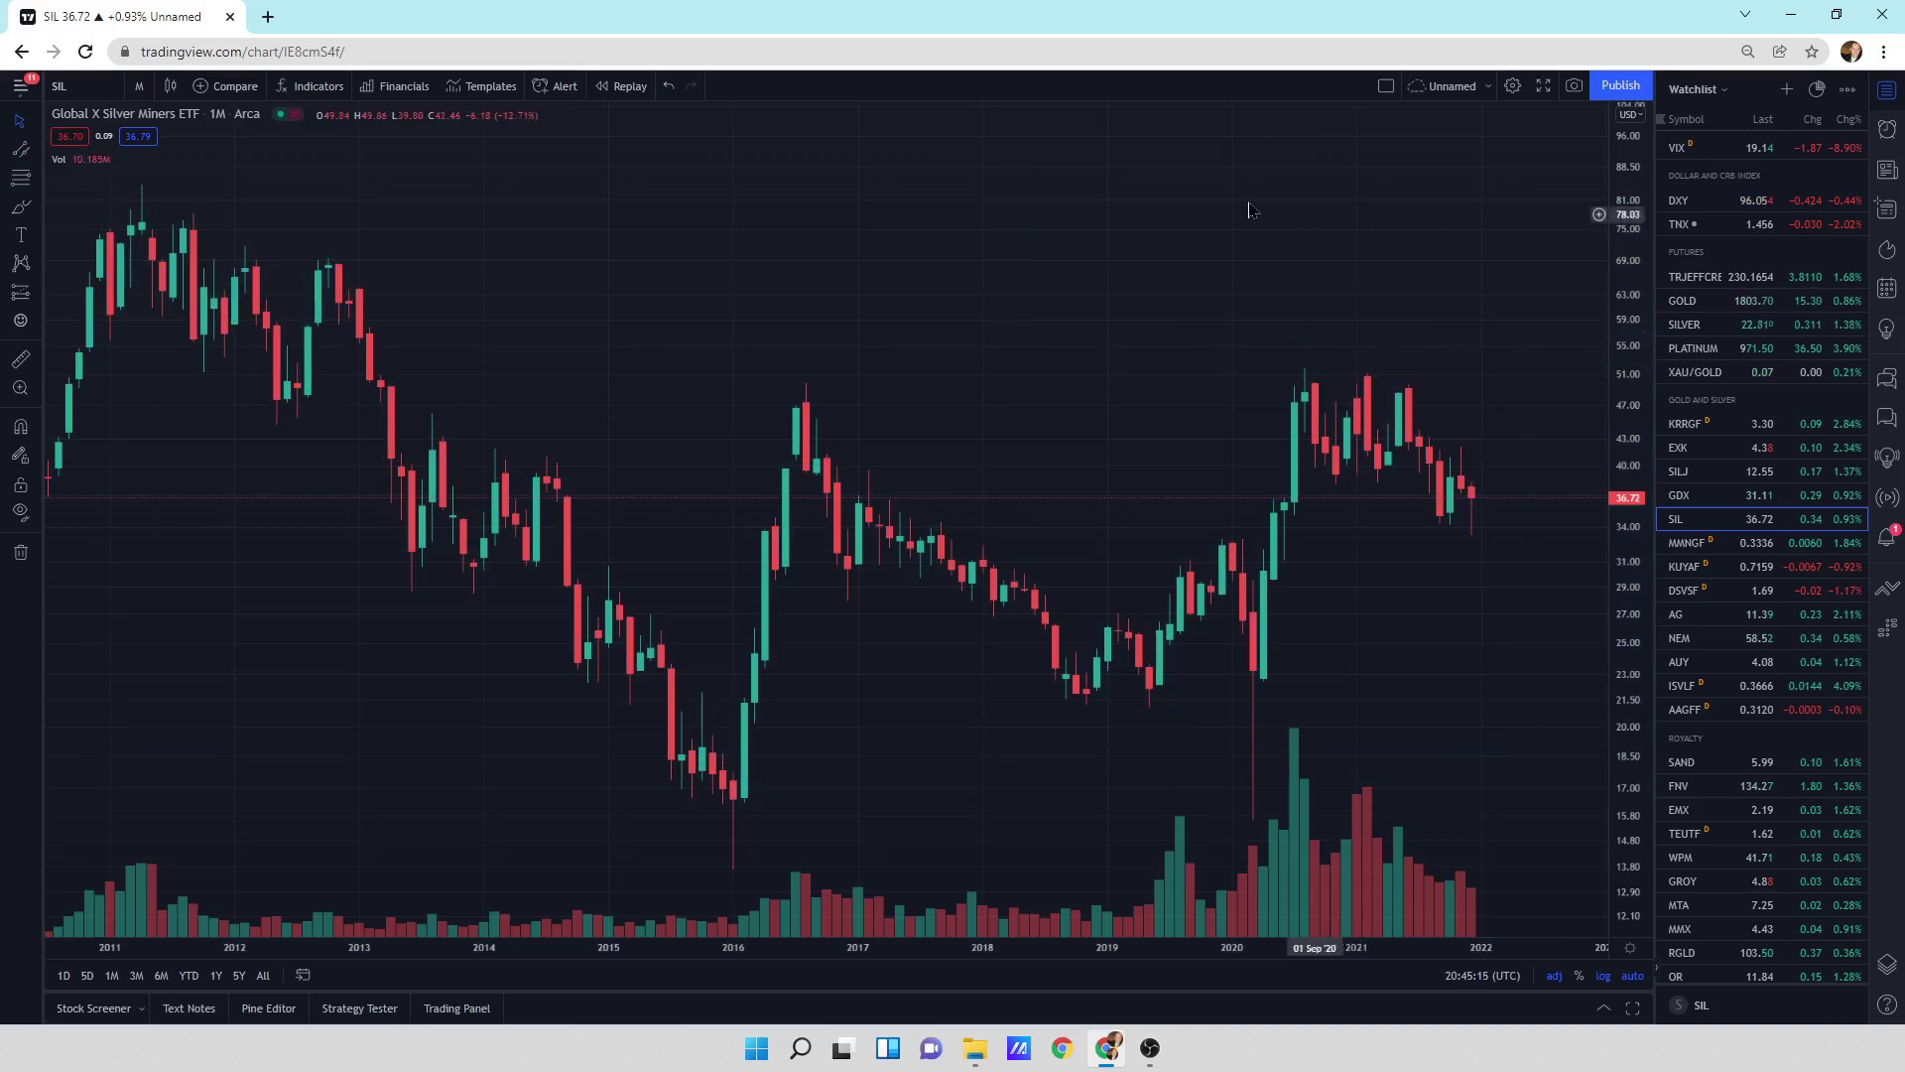
- Draw a descending trend line over SIL's peaks from April 2011 at about 78.19 to September 2022 at about 47.13
{"action": "left_click", "coordinate": [34, 151]}
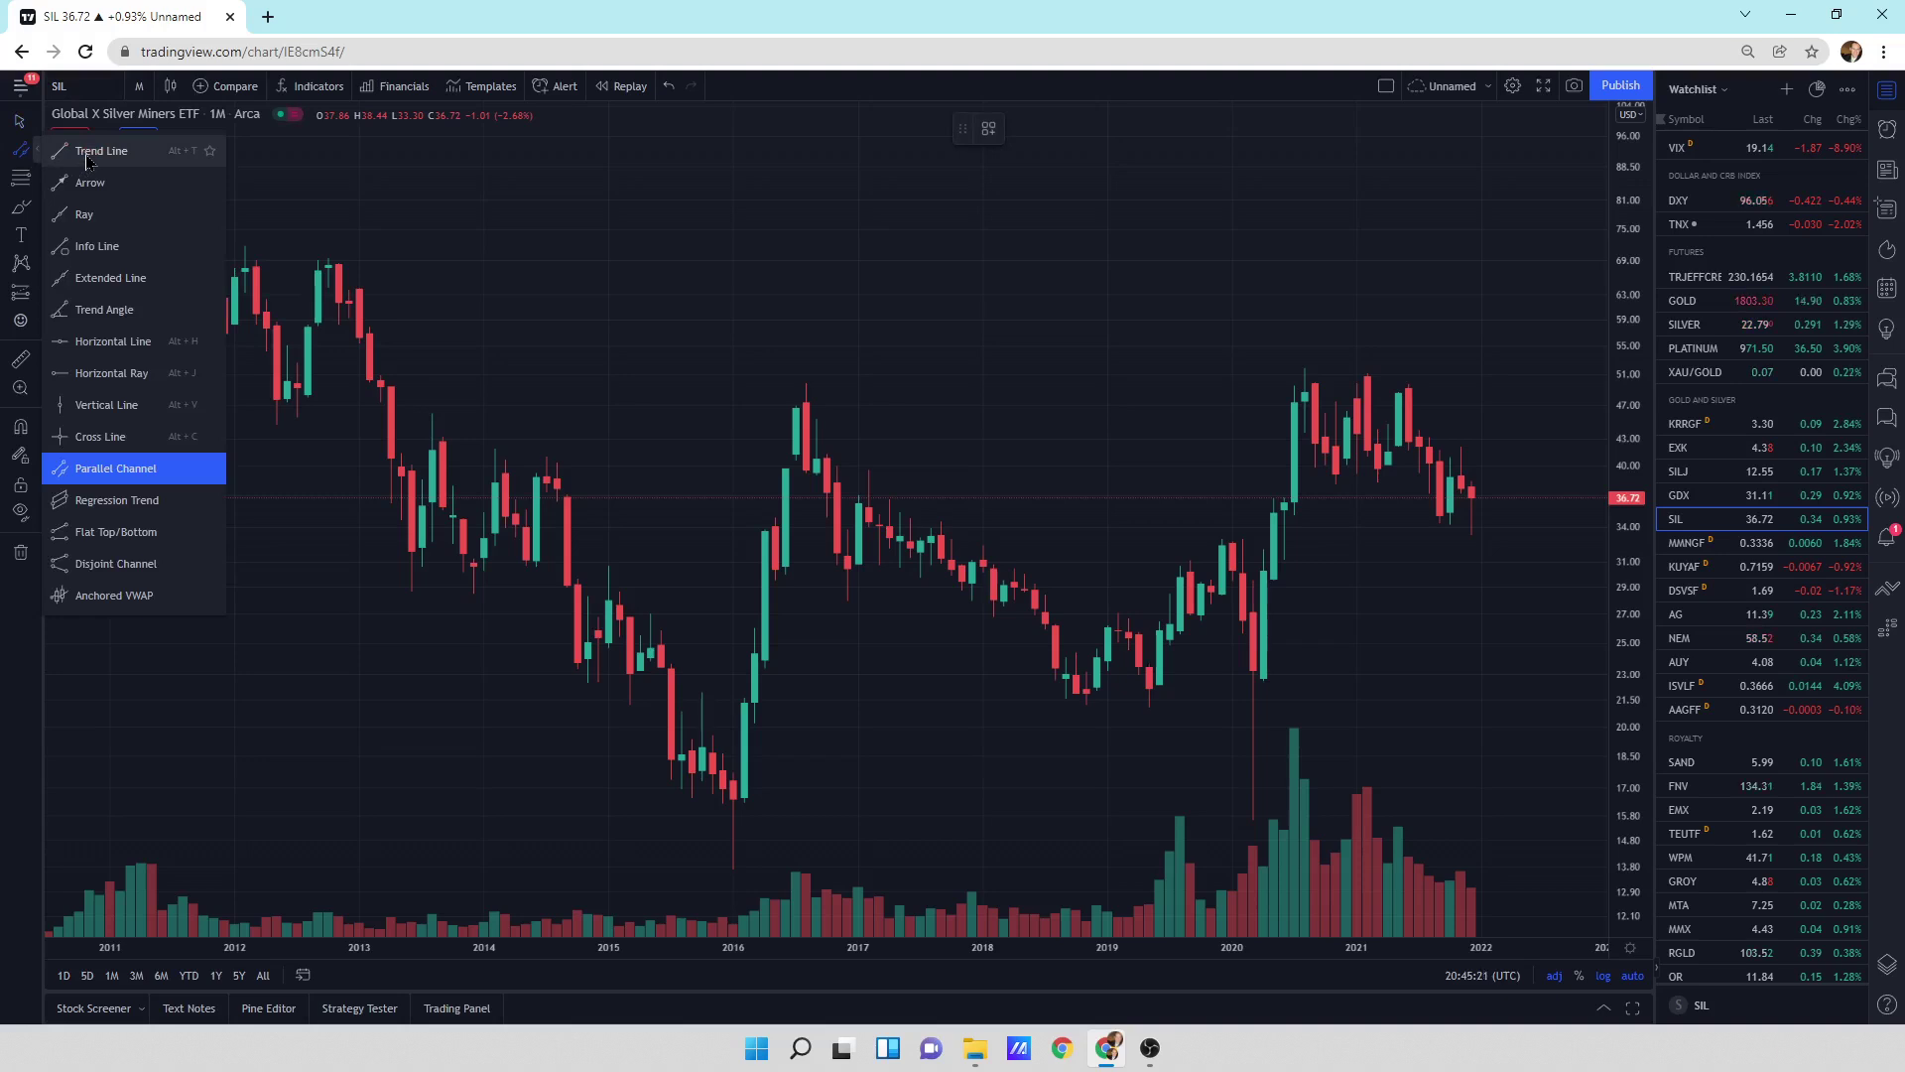
{"action": "left_click", "coordinate": [86, 157]}
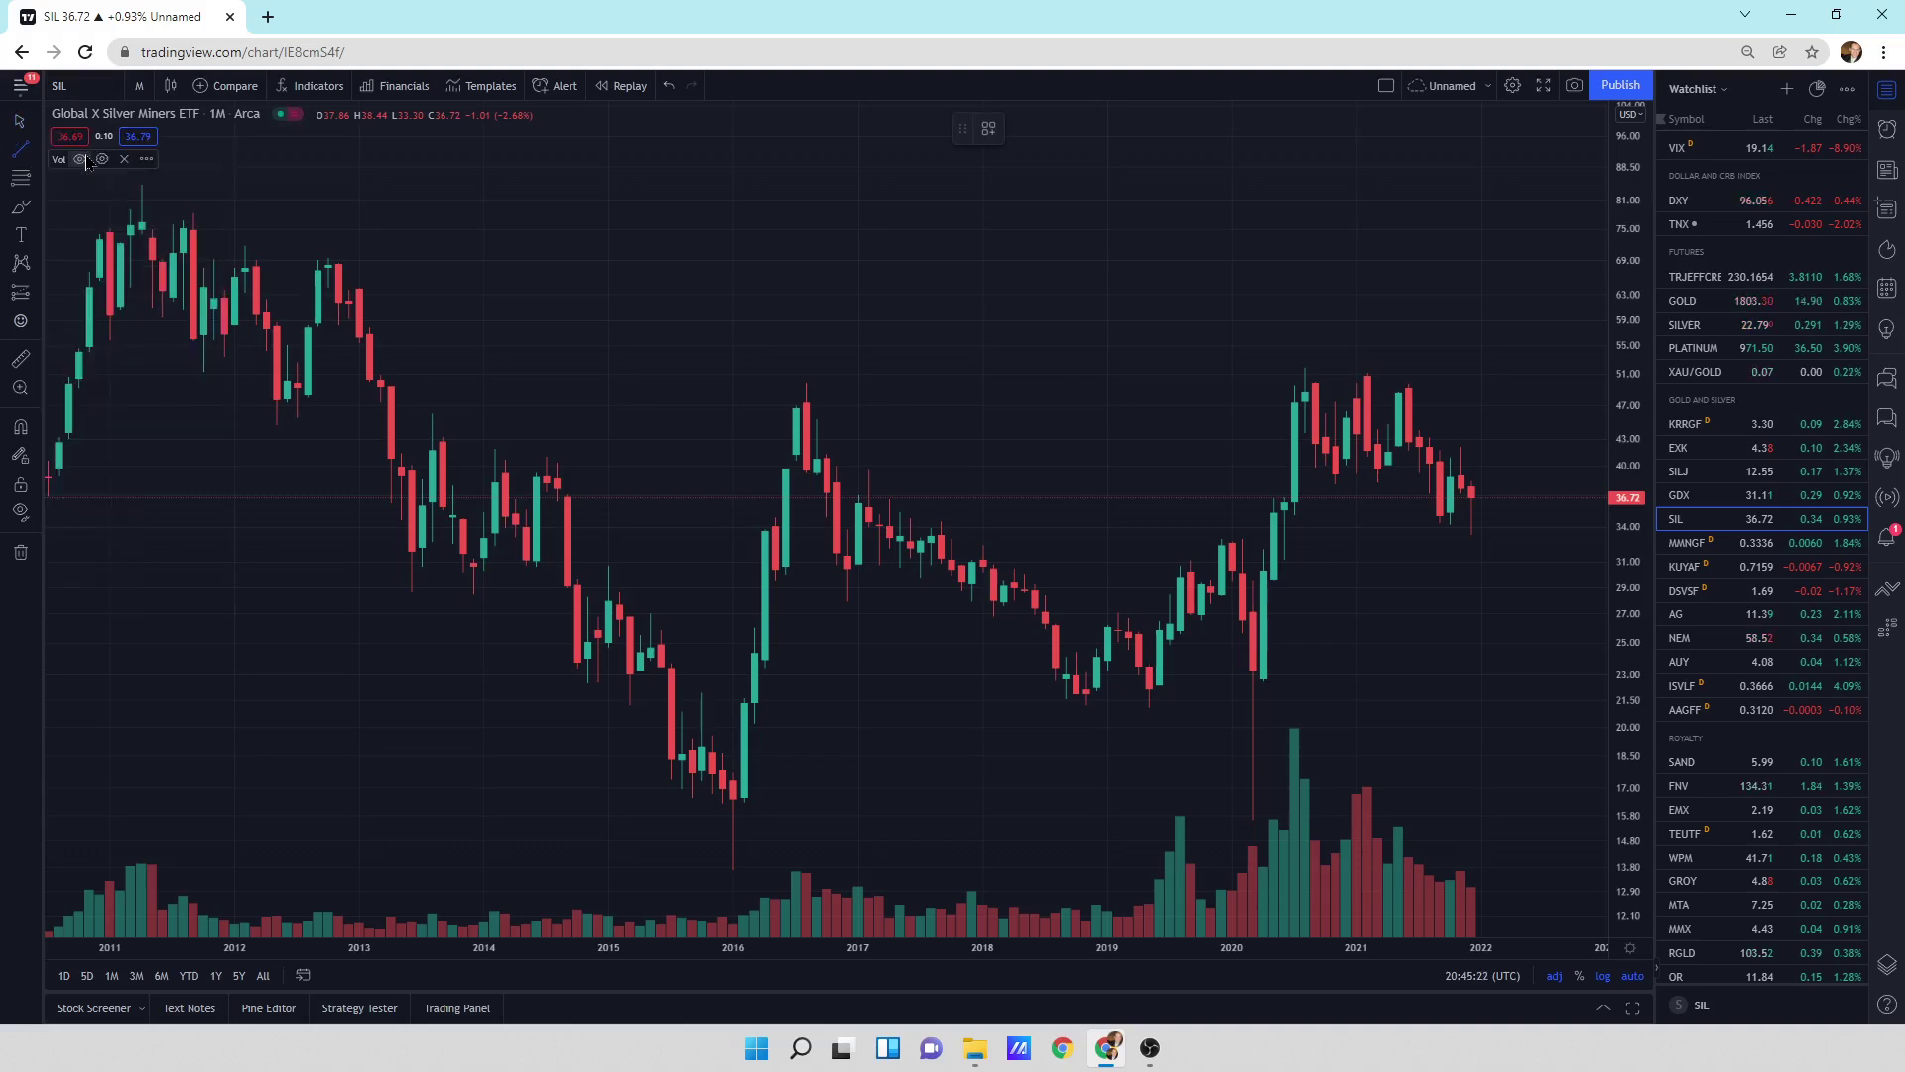
{"action": "left_click", "coordinate": [142, 214]}
{"action": "left_click", "coordinate": [1564, 405]}
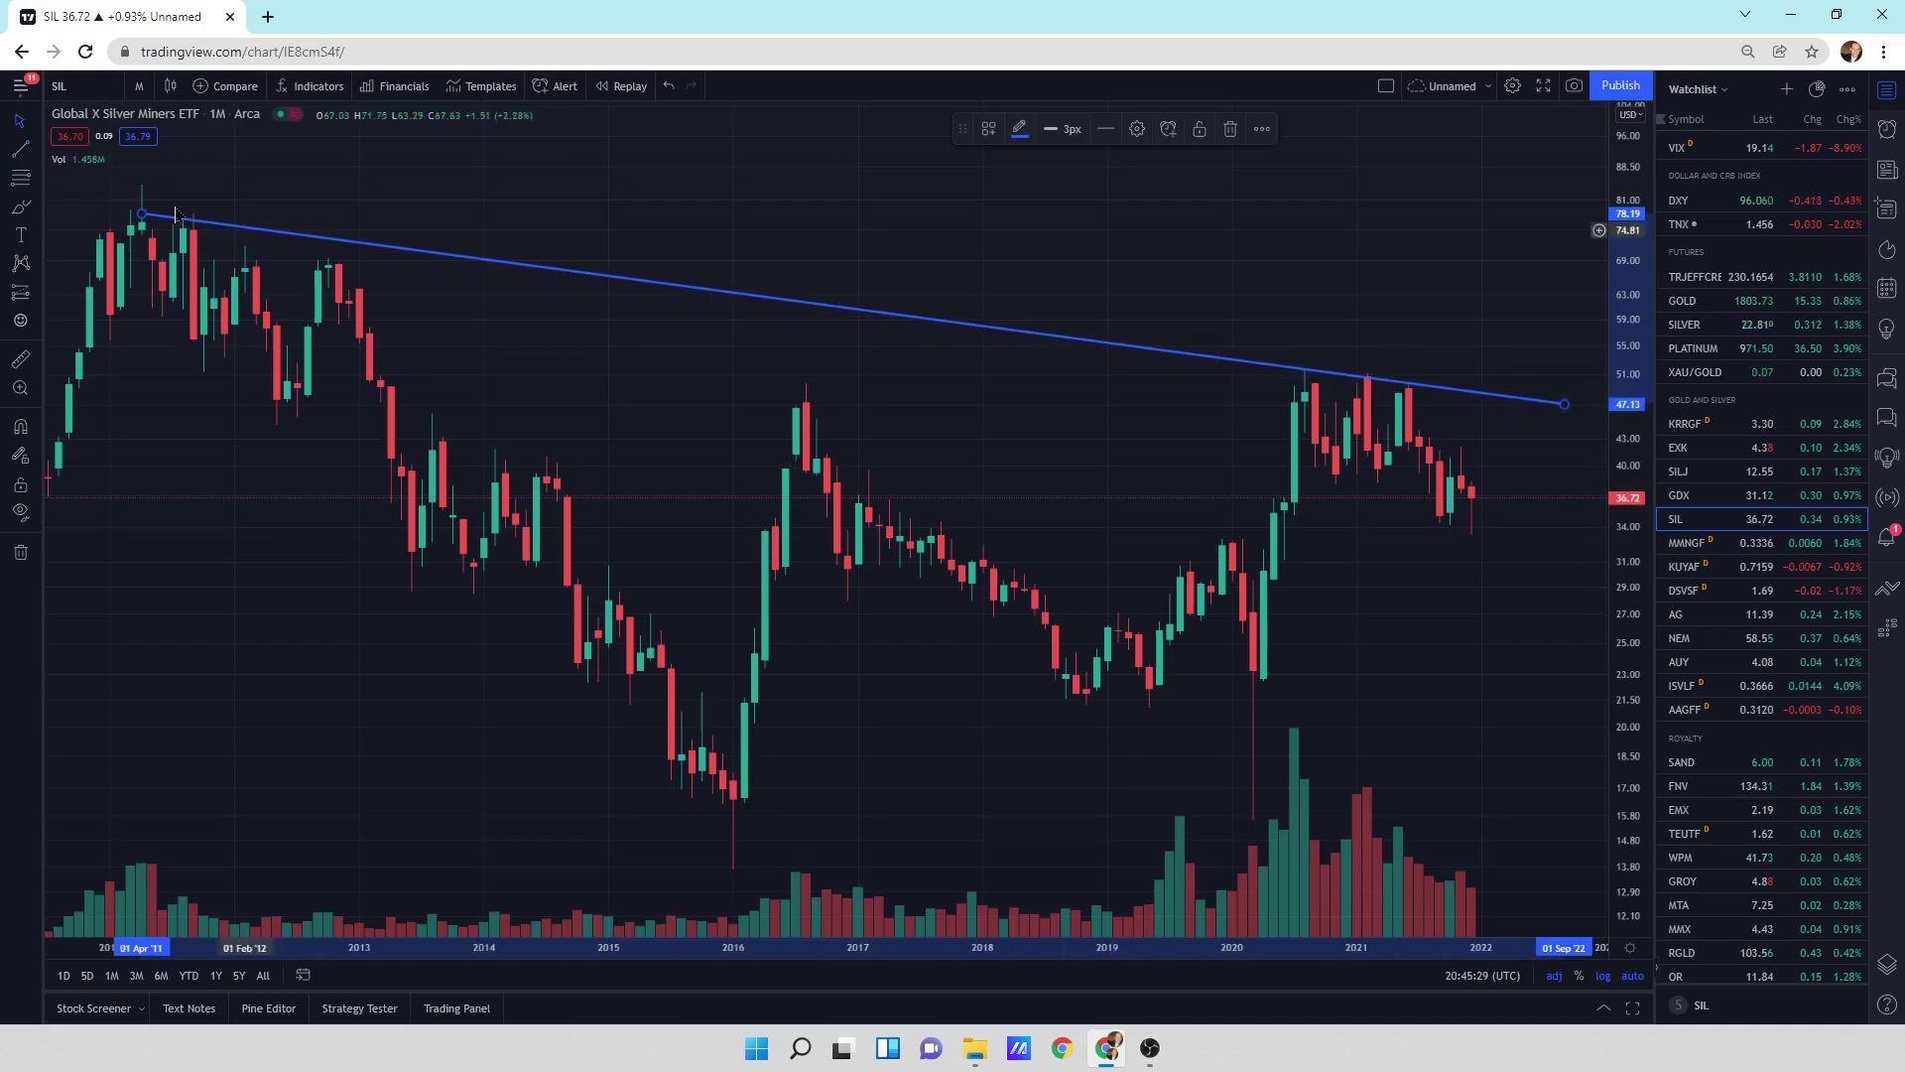
- Try a Regression Trend on SIL from April 2011 to November 2021 and delete it
{"action": "left_click", "coordinate": [36, 184]}
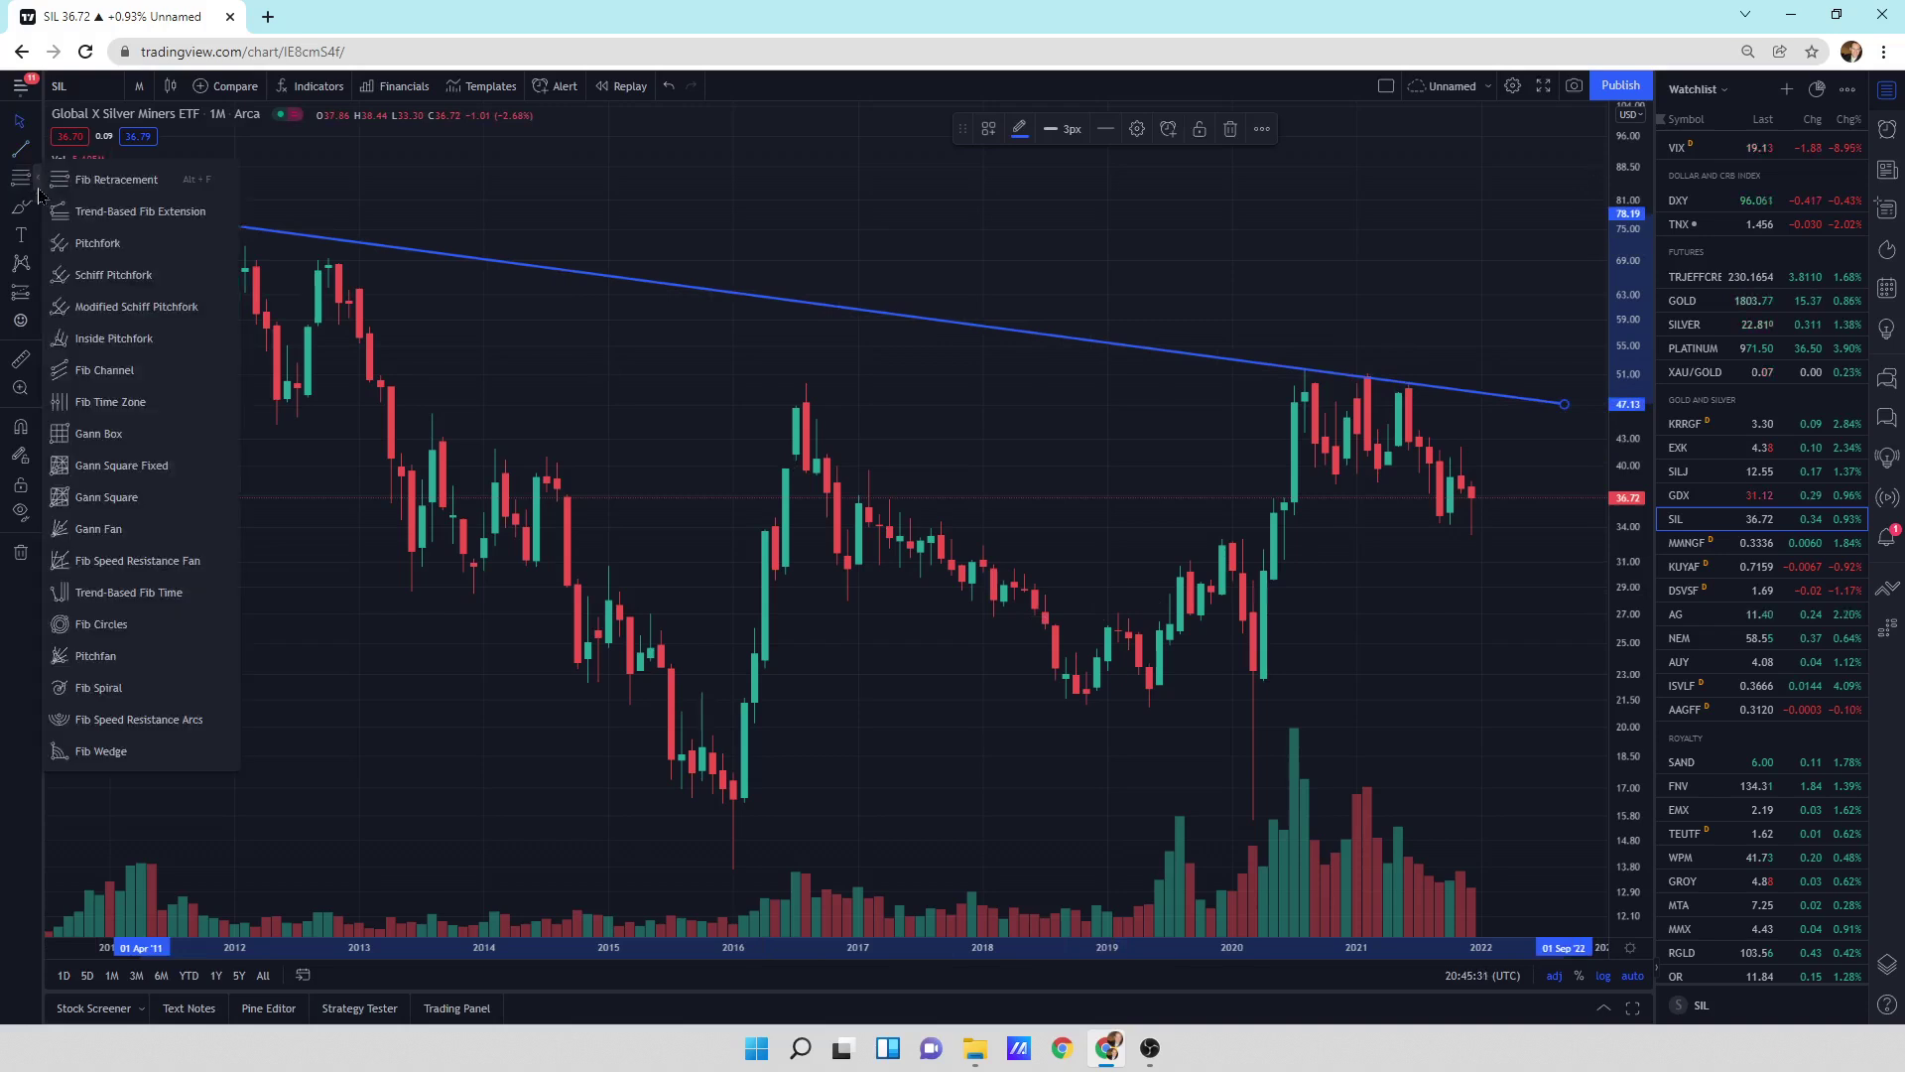
{"action": "left_click", "coordinate": [41, 152]}
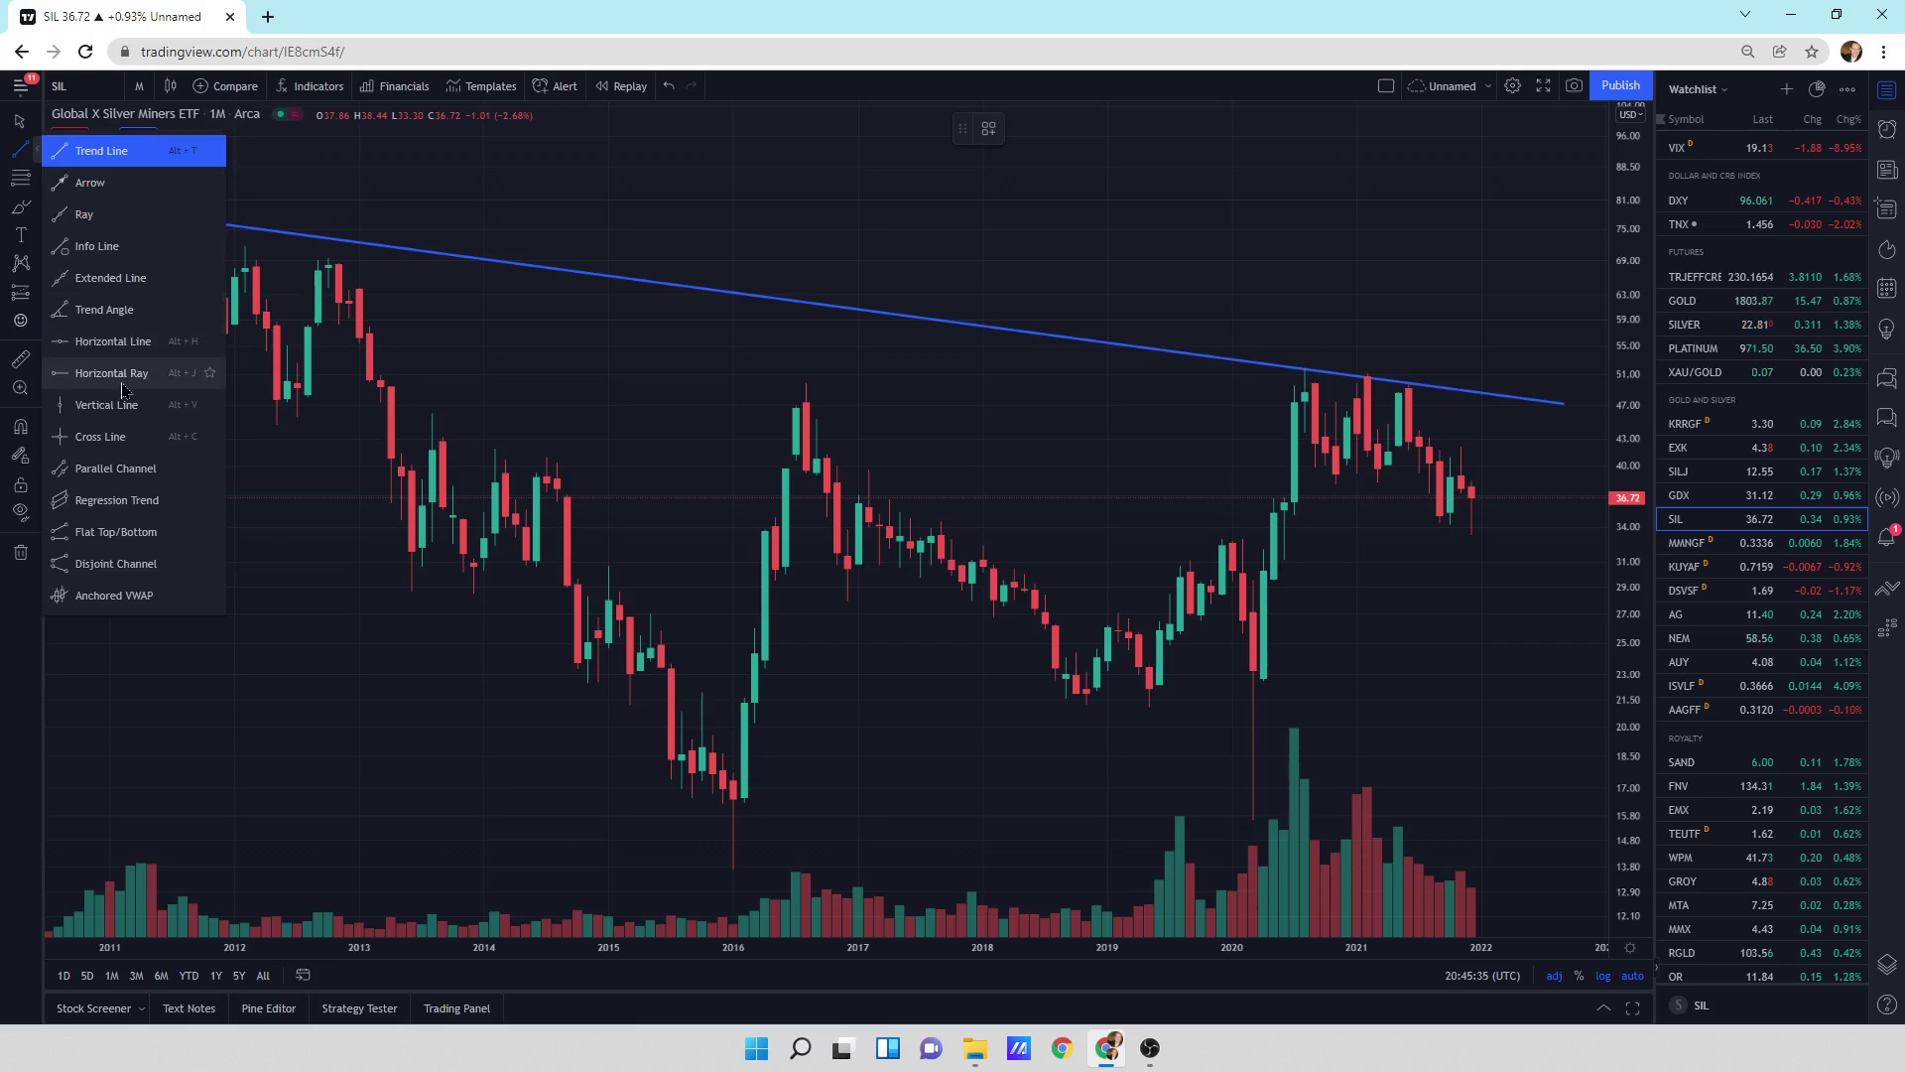
{"action": "left_click", "coordinate": [117, 501]}
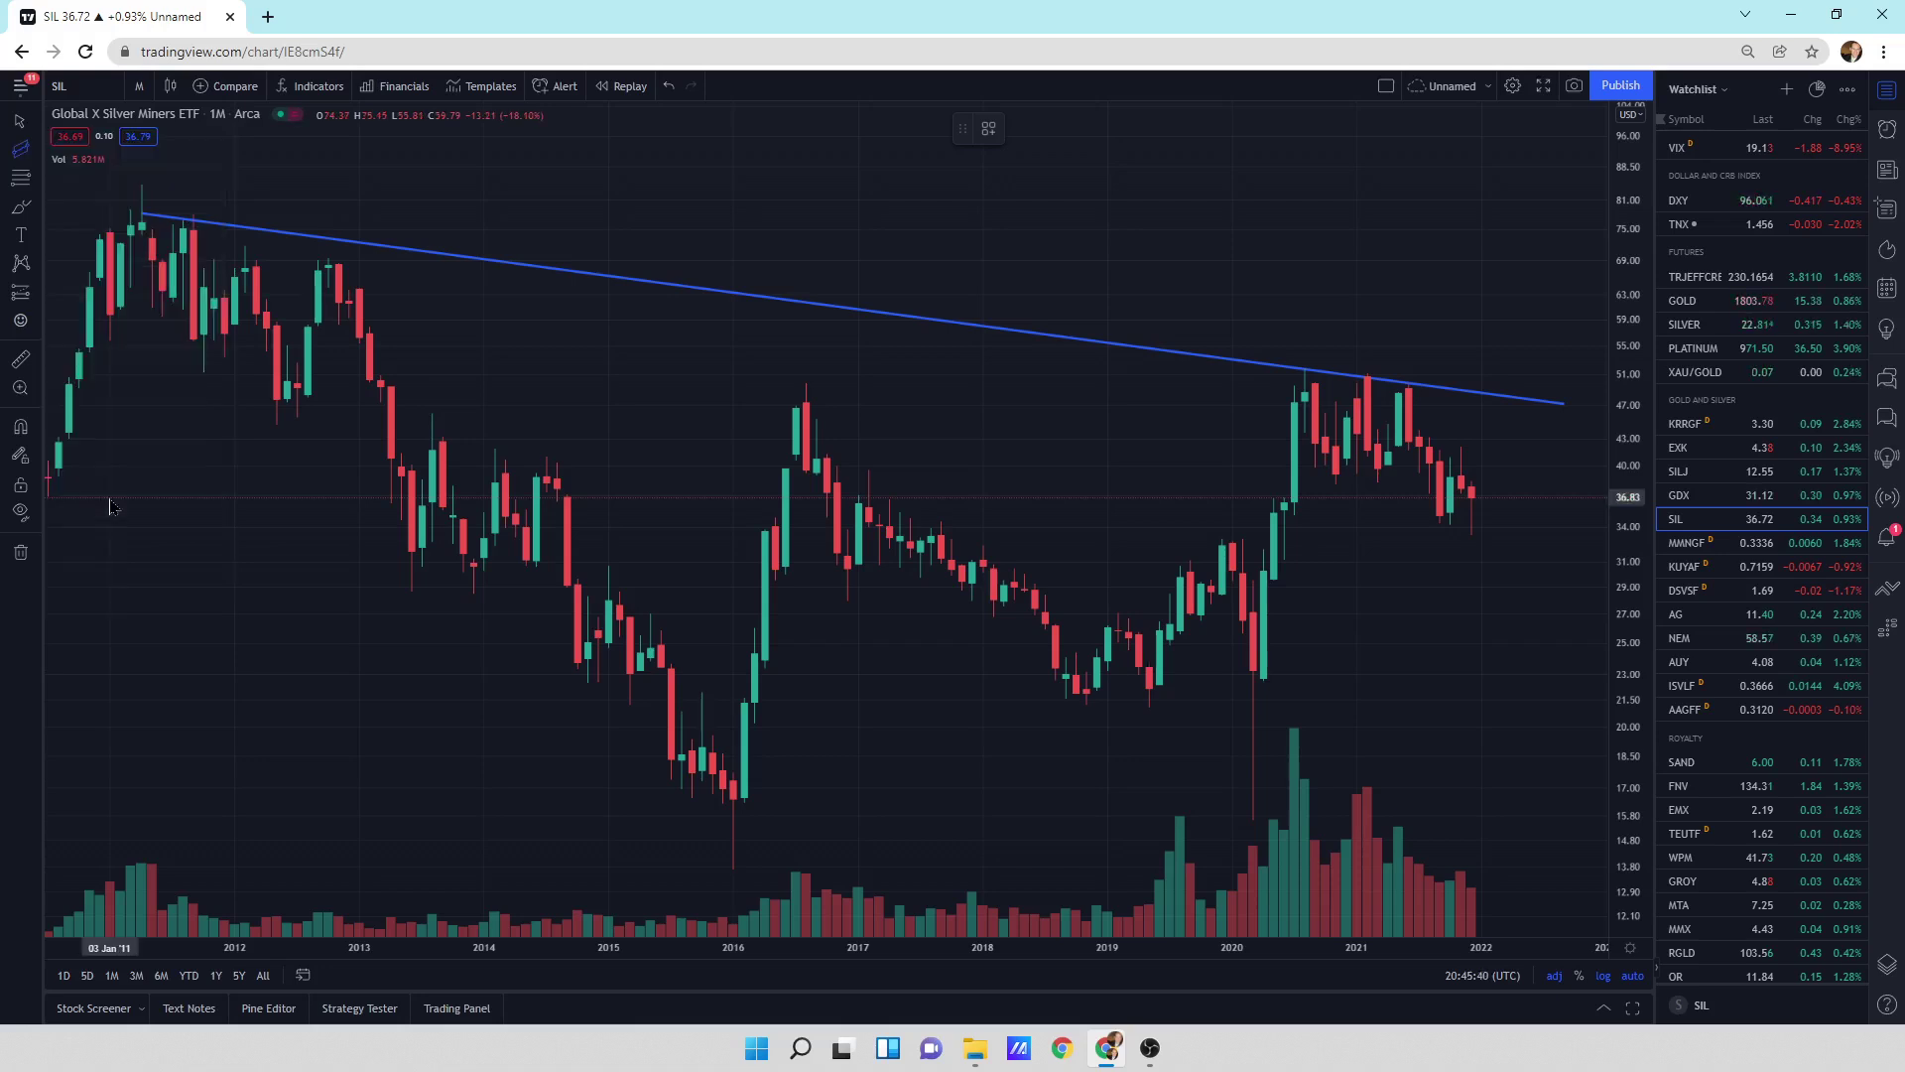
{"action": "left_click", "coordinate": [141, 222]}
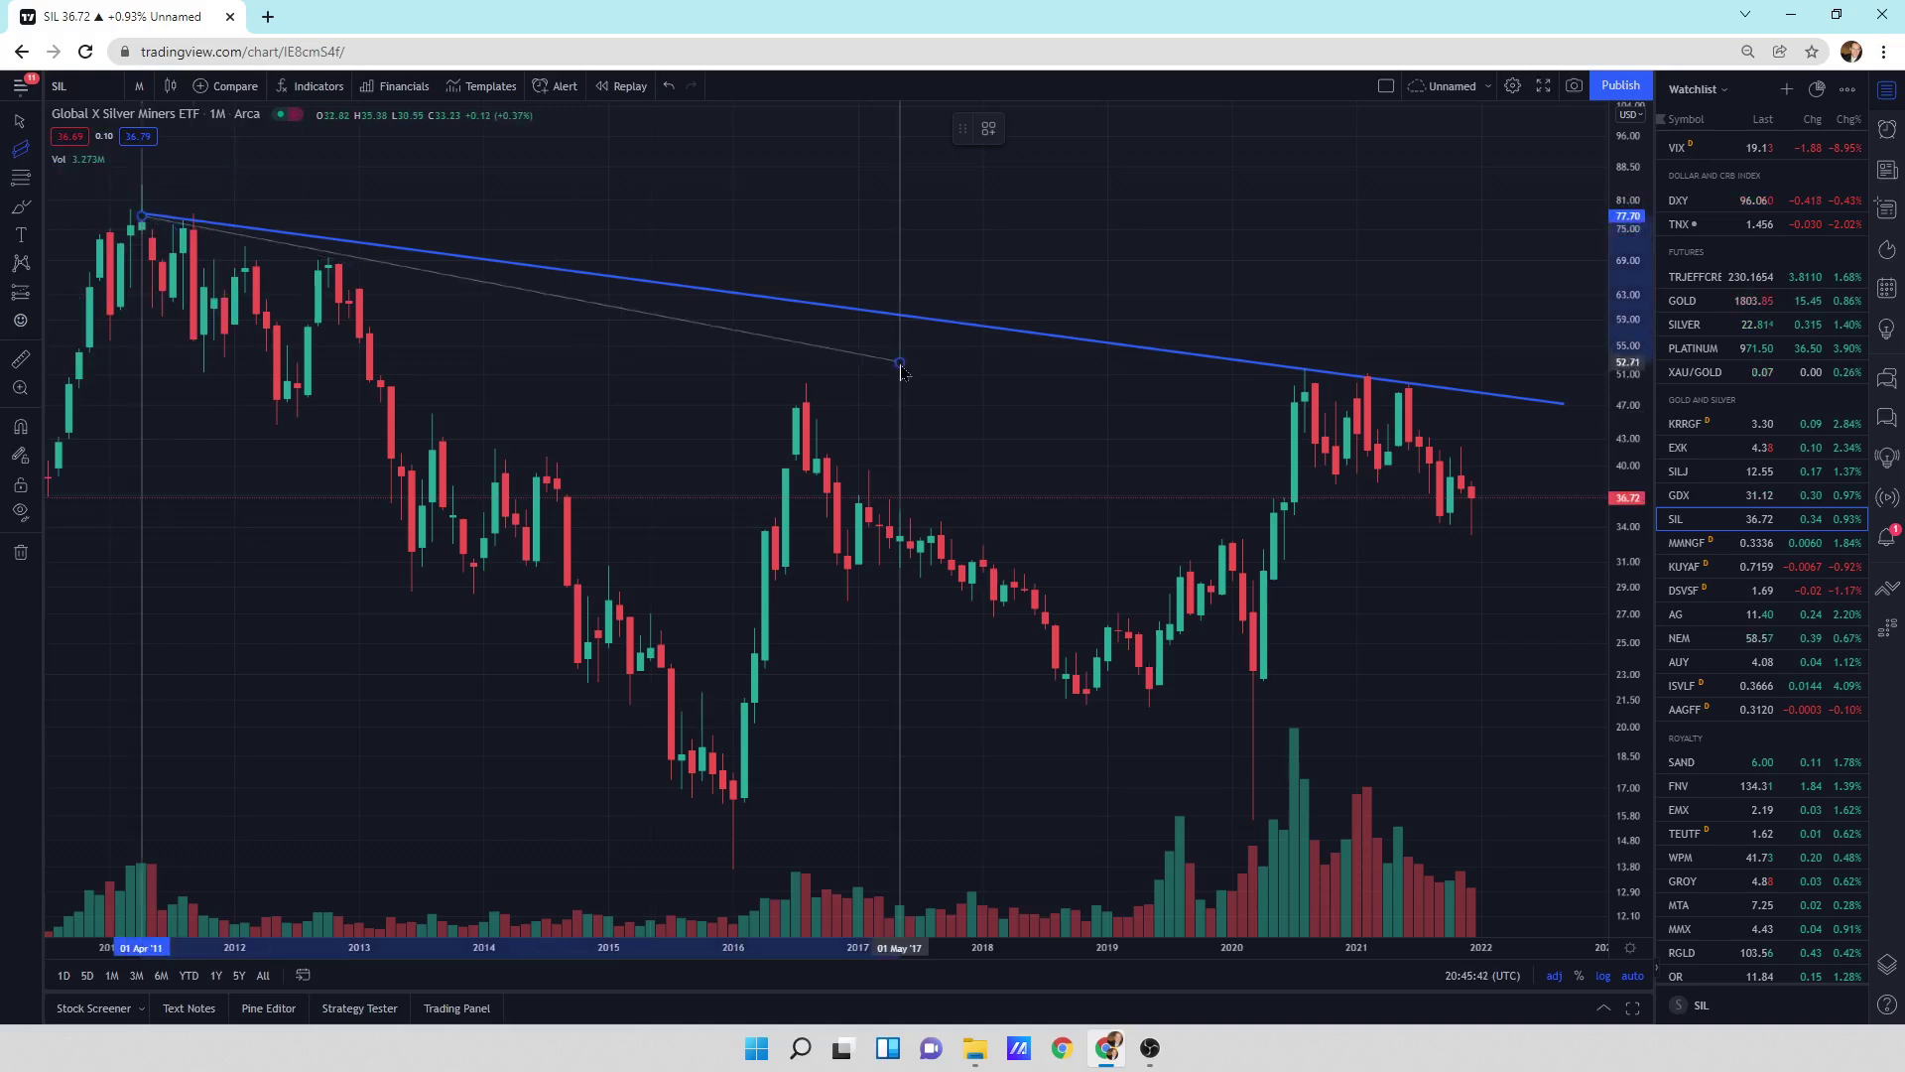
{"action": "left_click", "coordinate": [1460, 401]}
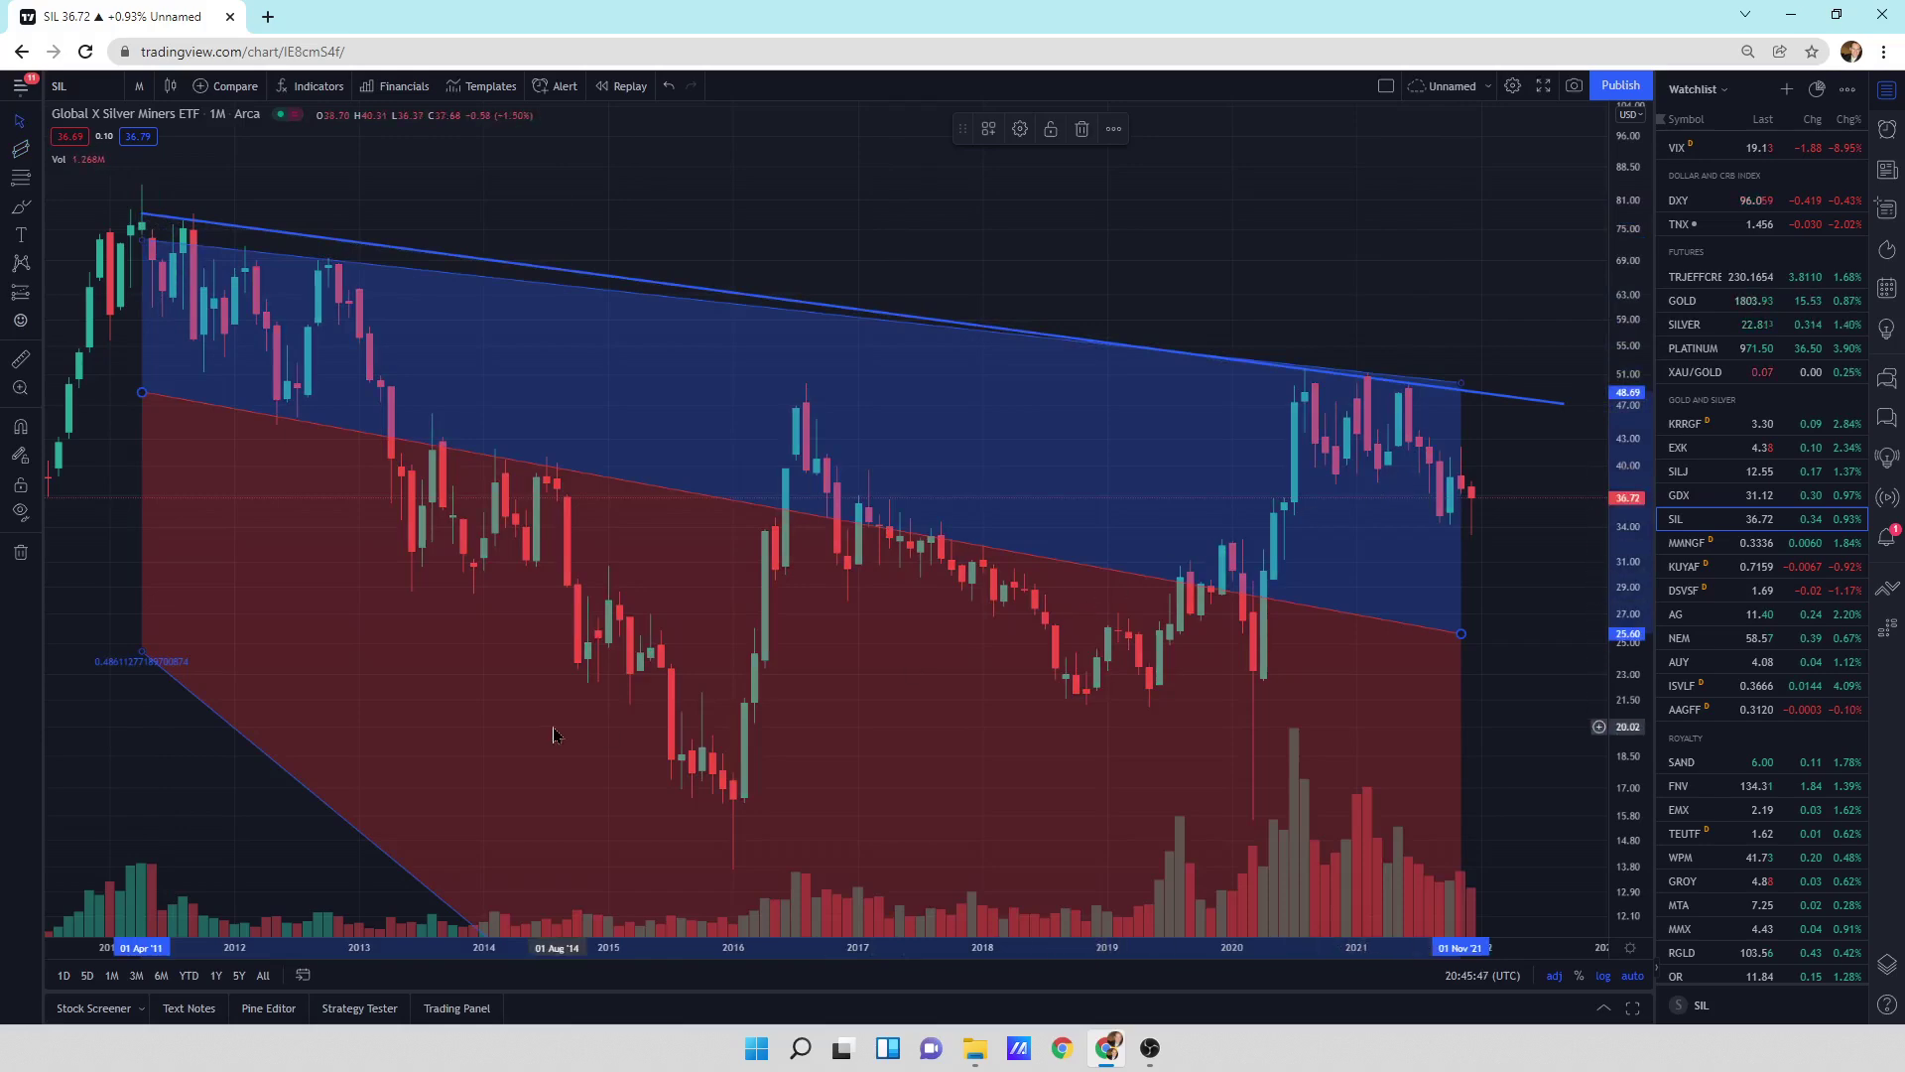
{"action": "left_click_drag", "start_coordinate": [552, 734], "coordinate": [946, 672]}
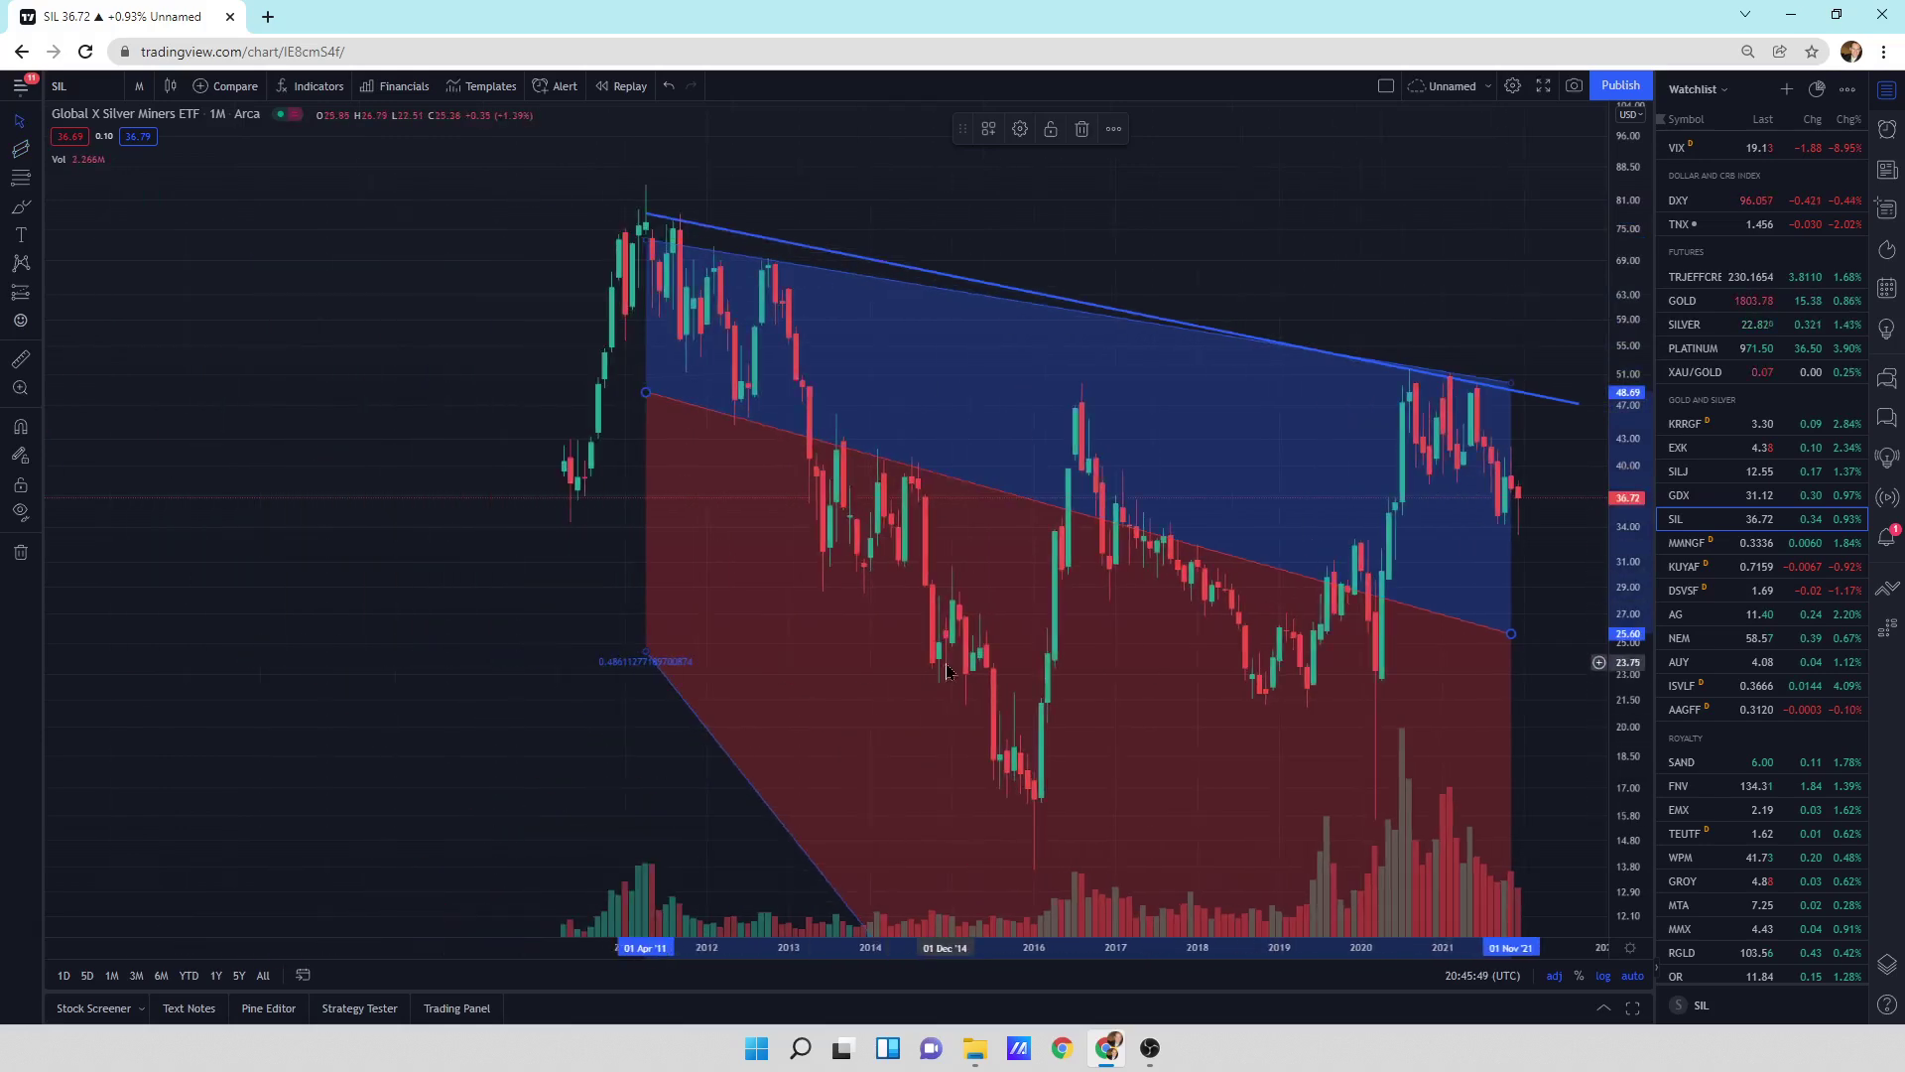
{"action": "scroll", "coordinate": [945, 671], "scroll_direction": "up", "scroll_amount": 5}
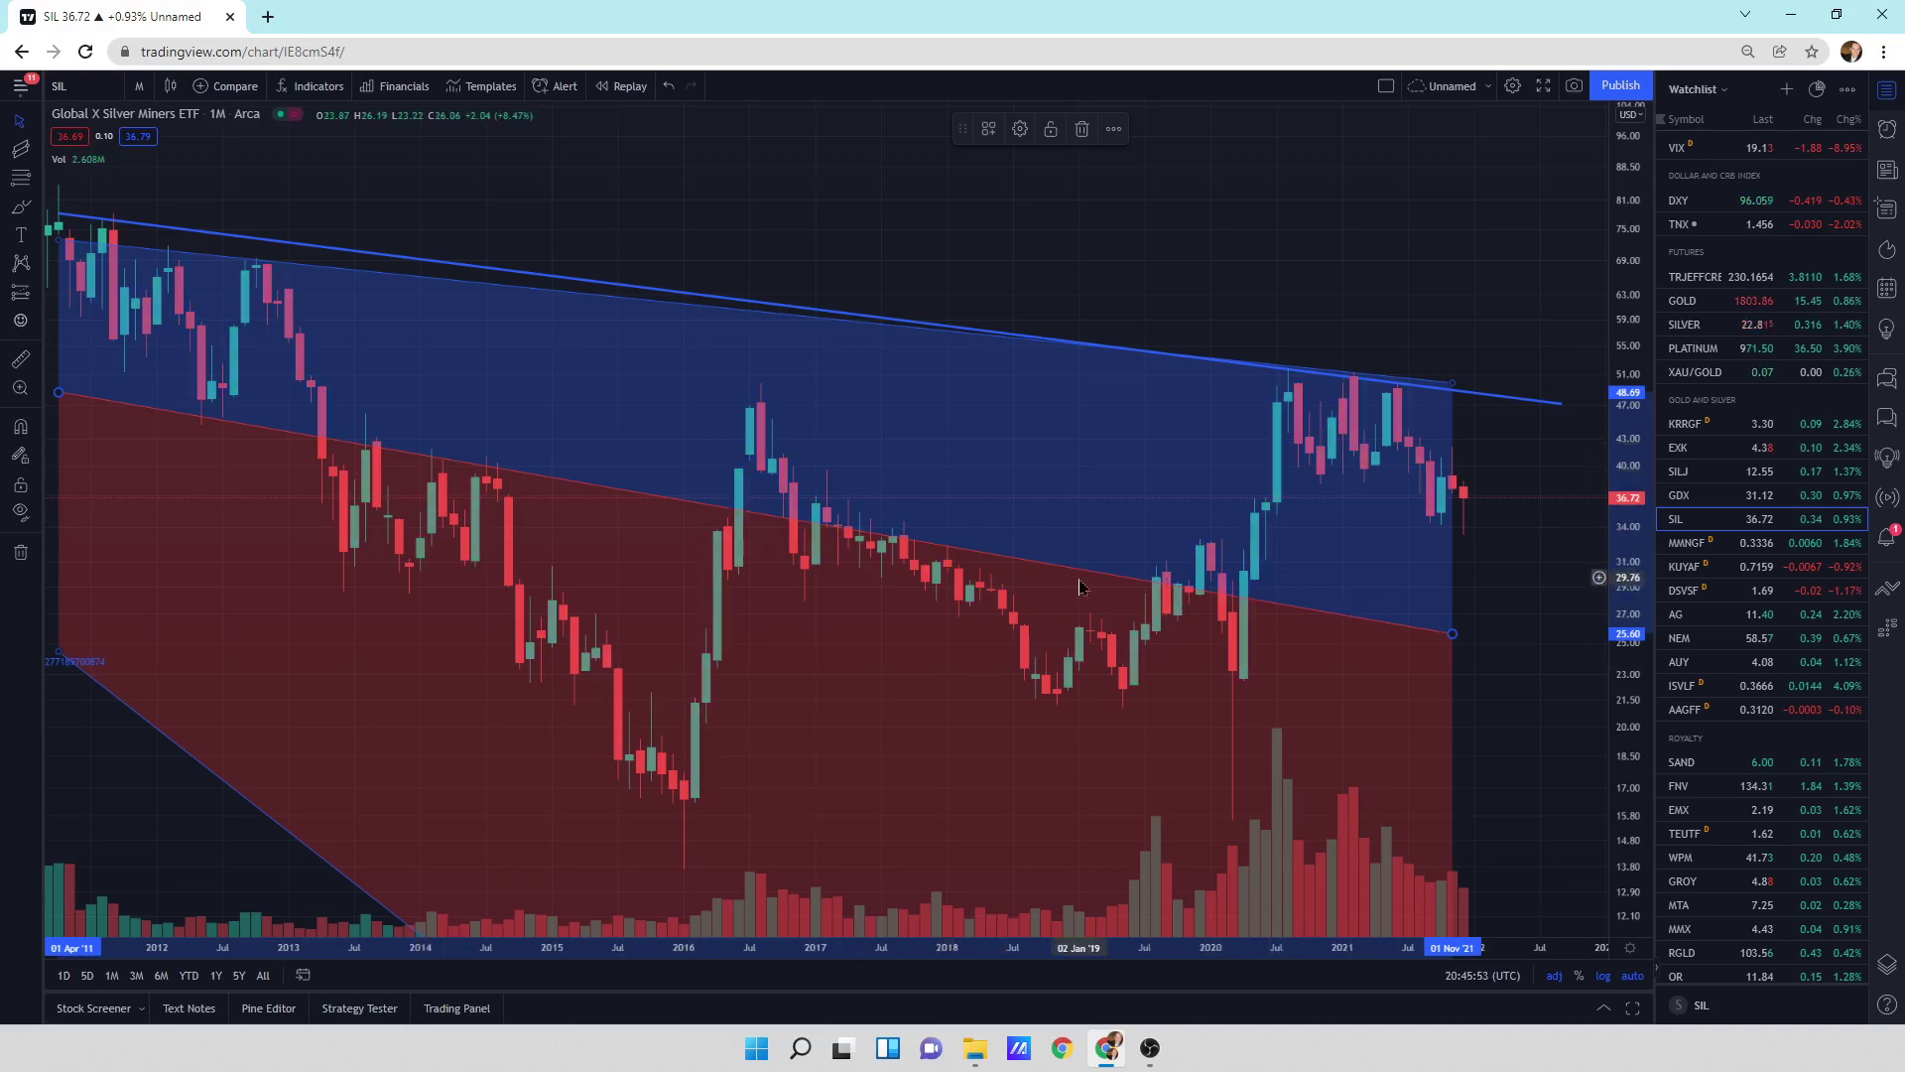
{"action": "key", "text": "Delete"}
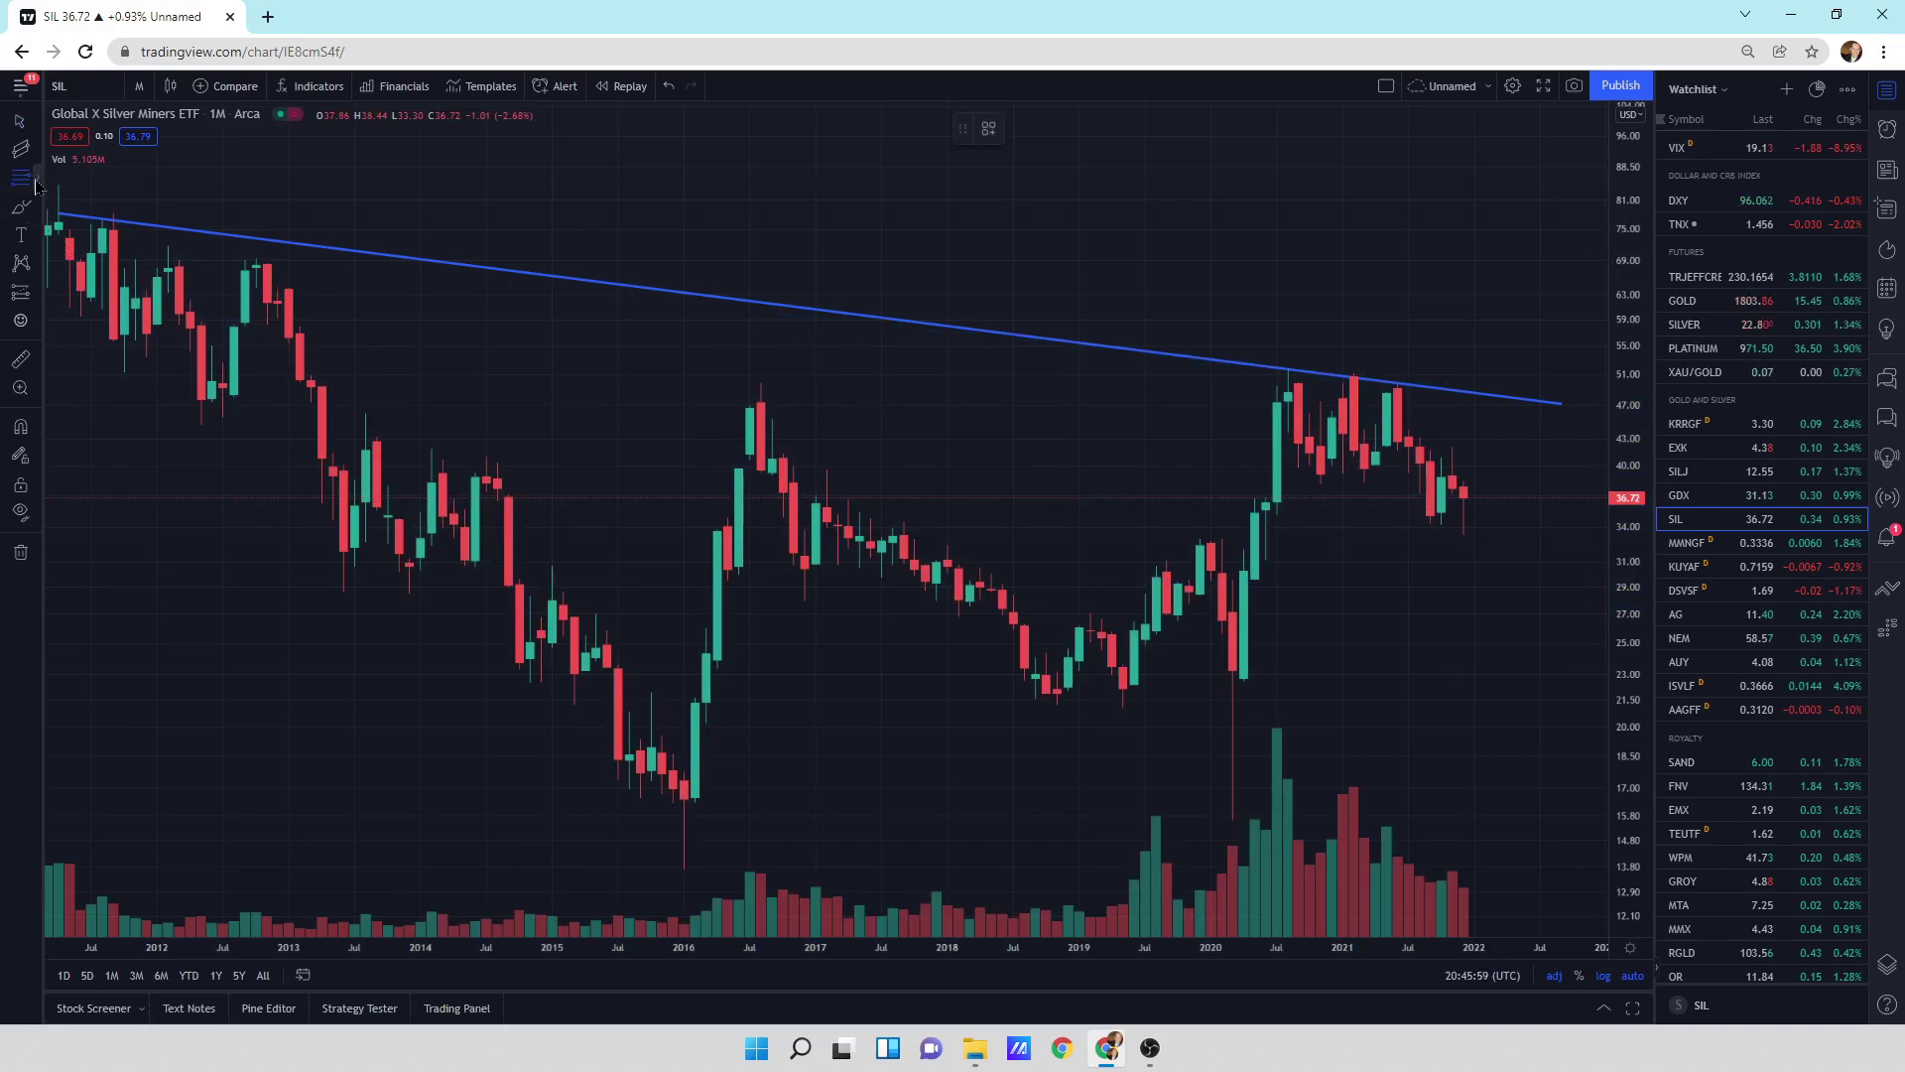
- Brush rounded curves beneath SIL's price lows, one for 2011–2012, a deep one for 2013–2016 and one from 2017 into 2022
{"action": "left_click", "coordinate": [30, 183]}
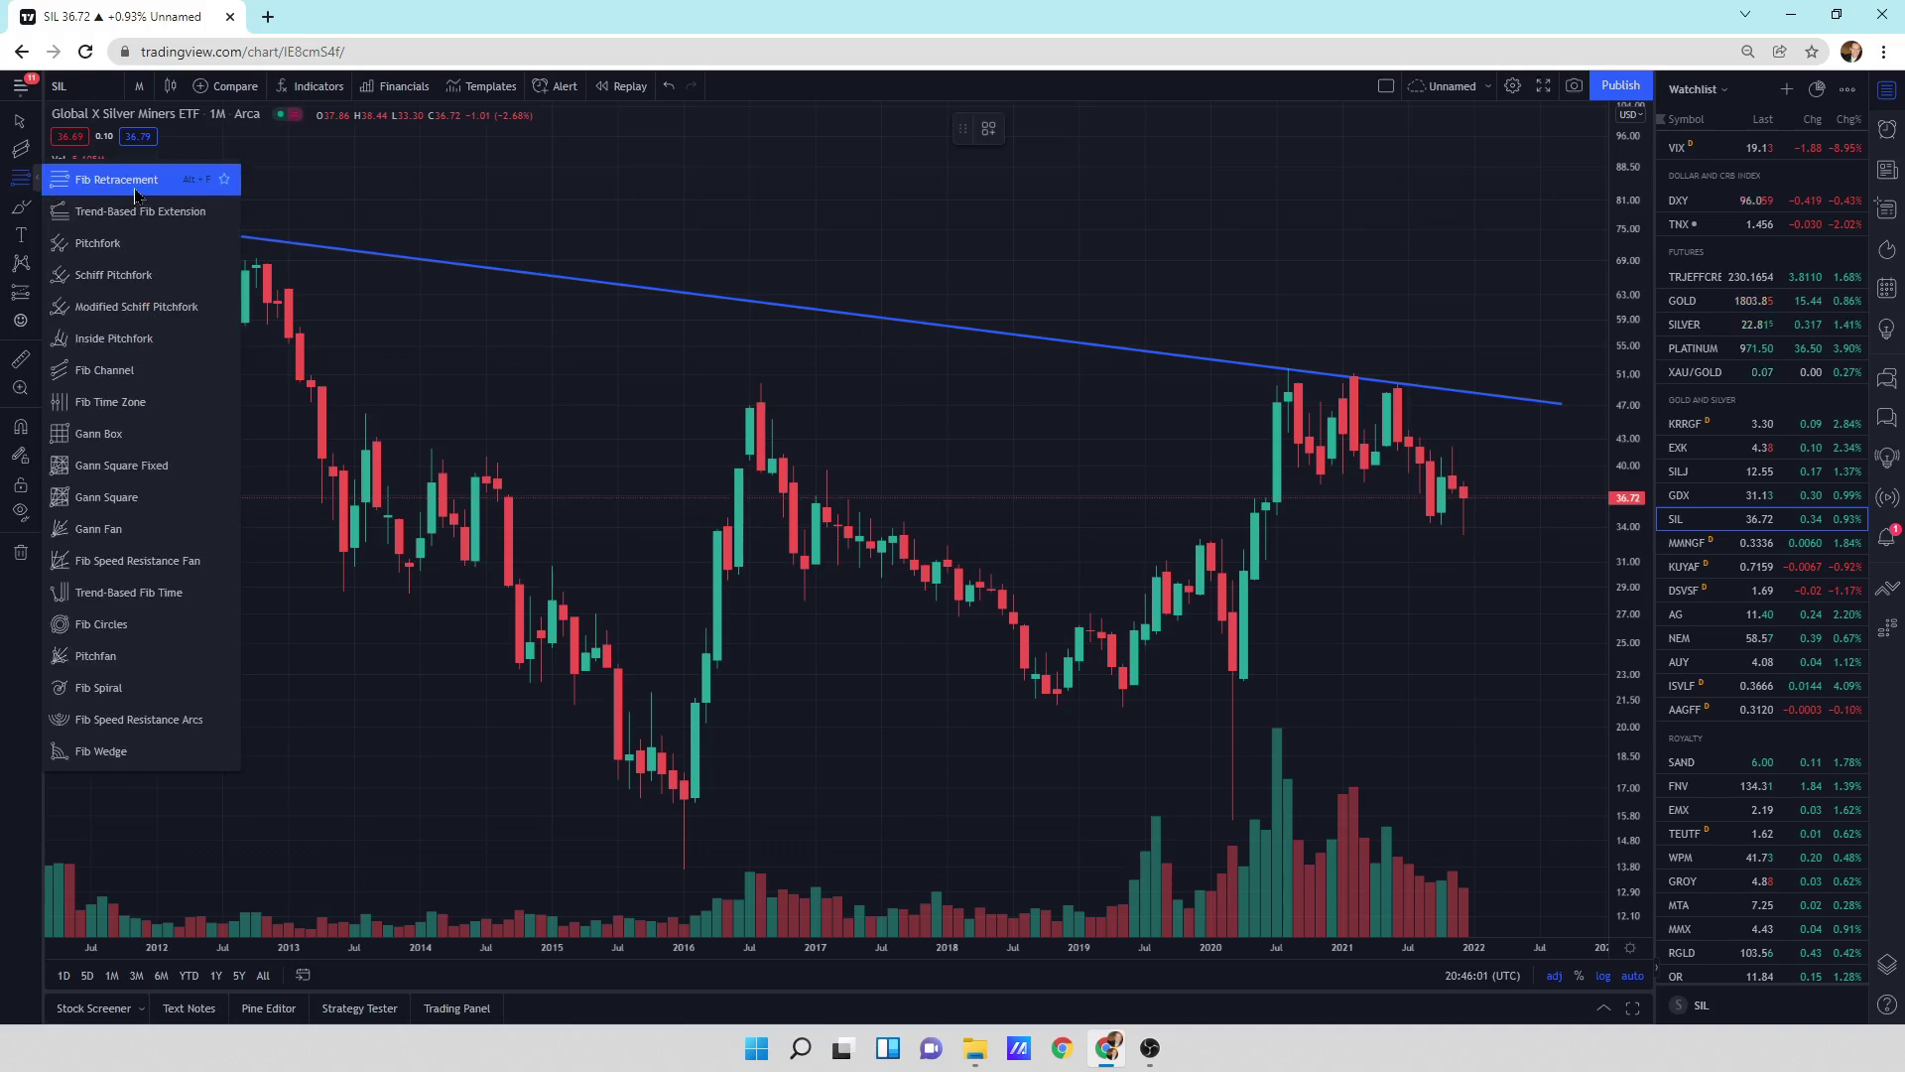
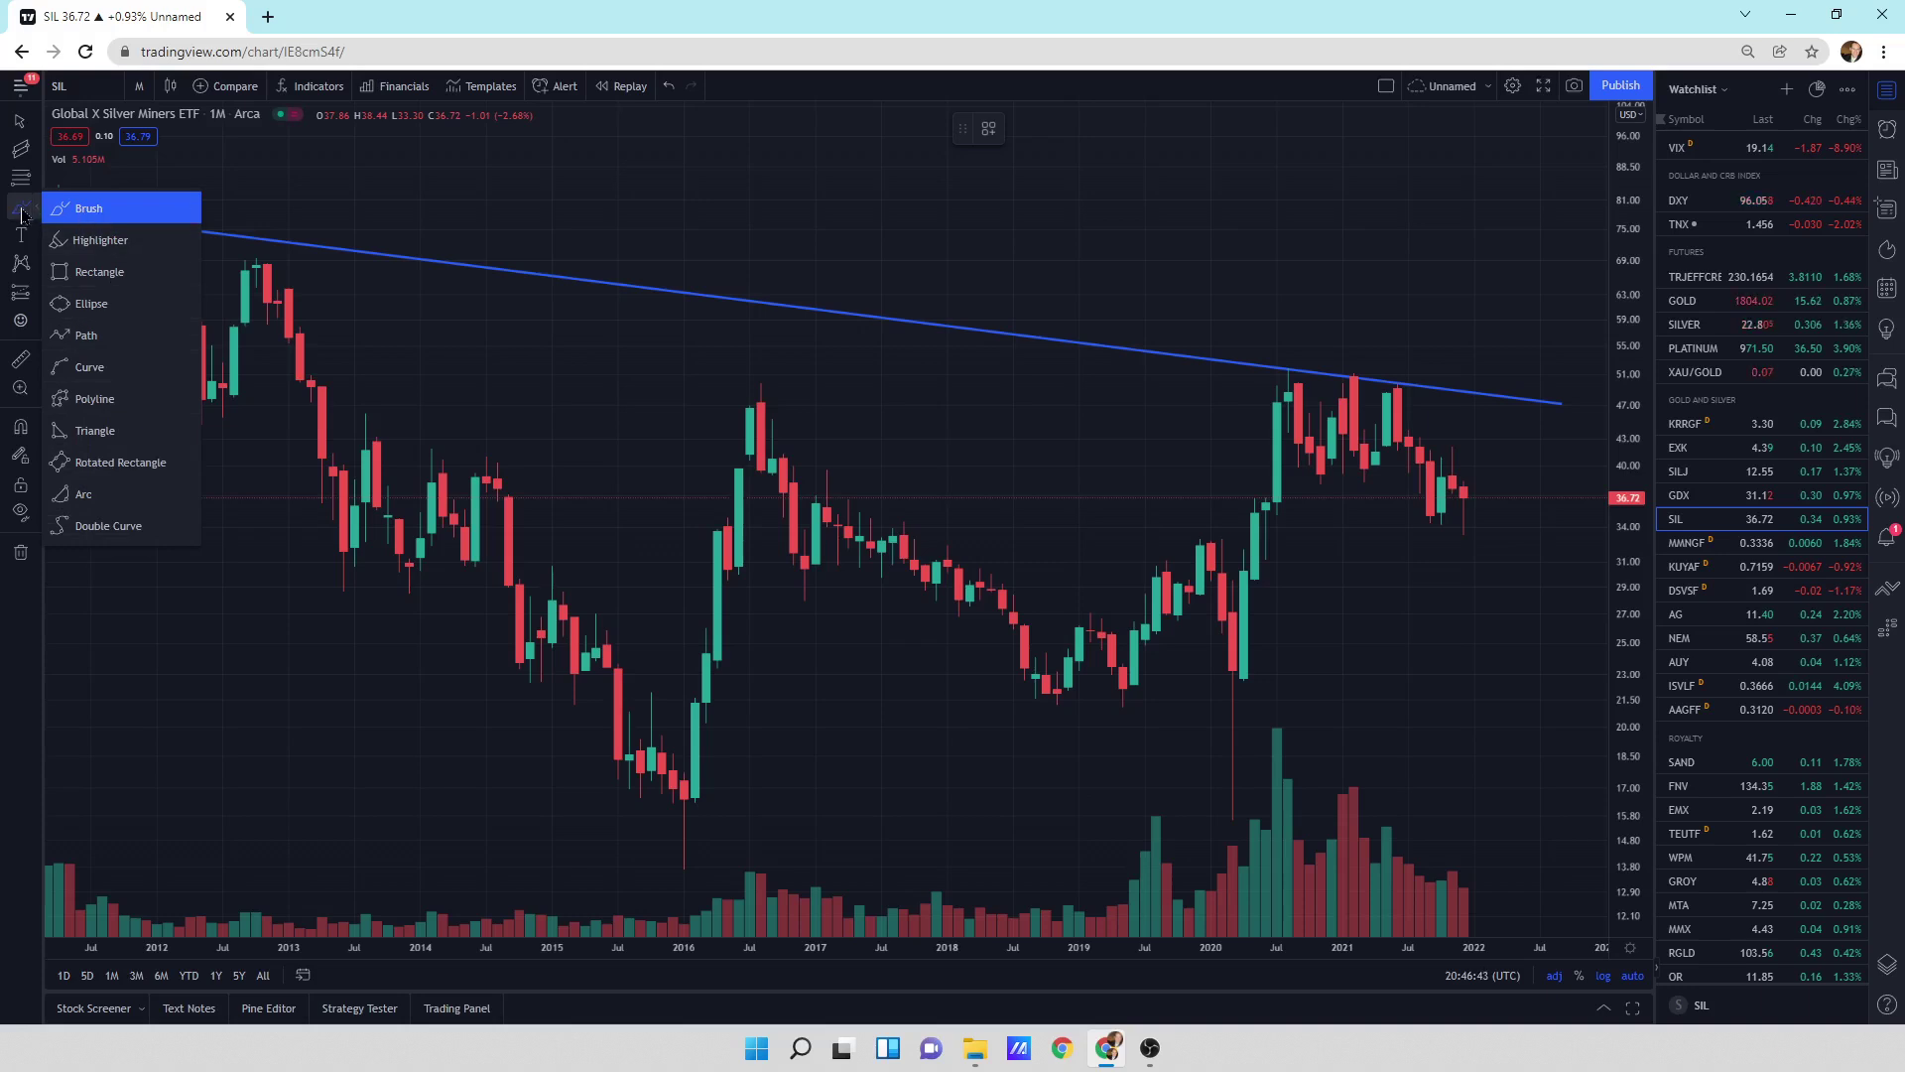
{"action": "left_click", "coordinate": [22, 215]}
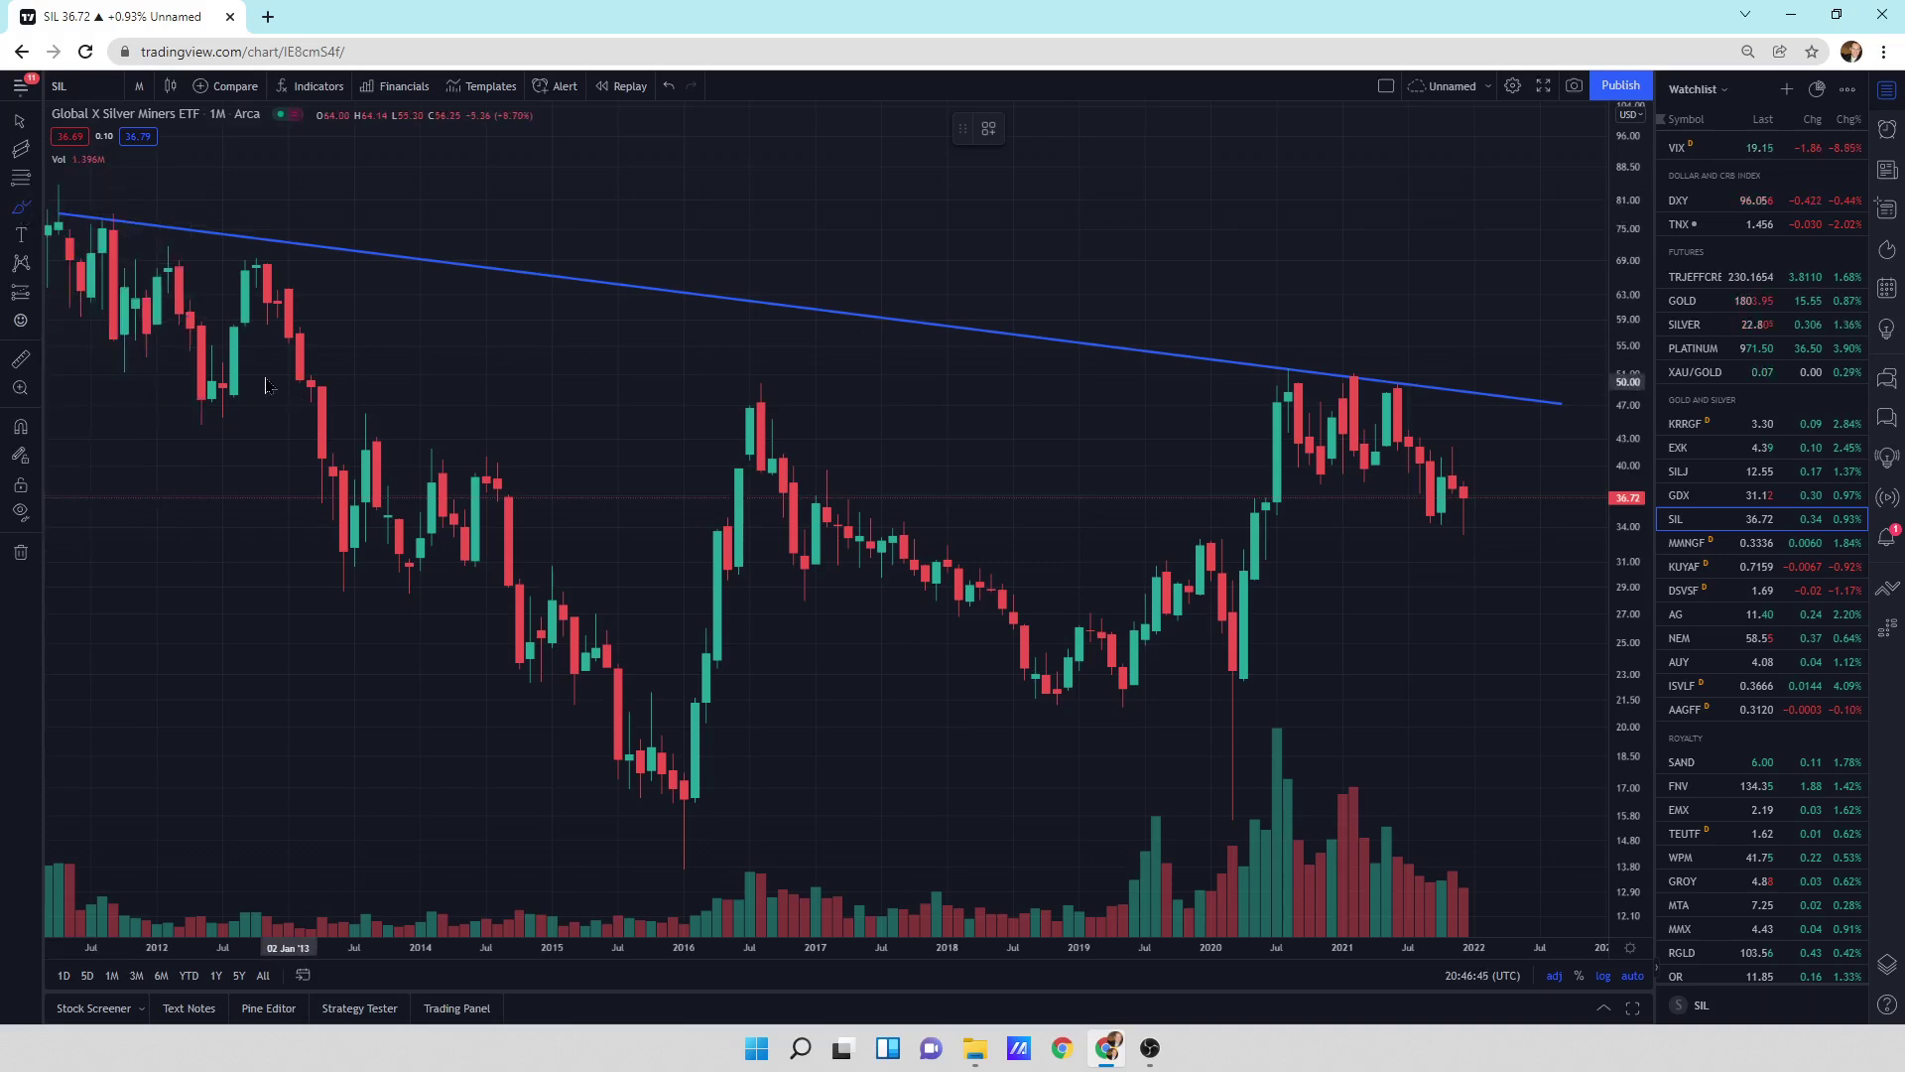
{"action": "mouse_move", "coordinate": [63, 289]}
{"action": "left_mouse_down"}
{"action": "mouse_move", "coordinate": [129, 382]}
{"action": "mouse_move", "coordinate": [272, 372]}
{"action": "mouse_move", "coordinate": [315, 581]}
{"action": "mouse_move", "coordinate": [453, 763]}
{"action": "left_mouse_up"}
{"action": "mouse_move", "coordinate": [564, 838]}
{"action": "left_mouse_down"}
{"action": "mouse_move", "coordinate": [803, 769]}
{"action": "mouse_move", "coordinate": [819, 560]}
{"action": "mouse_move", "coordinate": [893, 645]}
{"action": "mouse_move", "coordinate": [1178, 715]}
{"action": "mouse_move", "coordinate": [1528, 419]}
{"action": "left_mouse_up"}
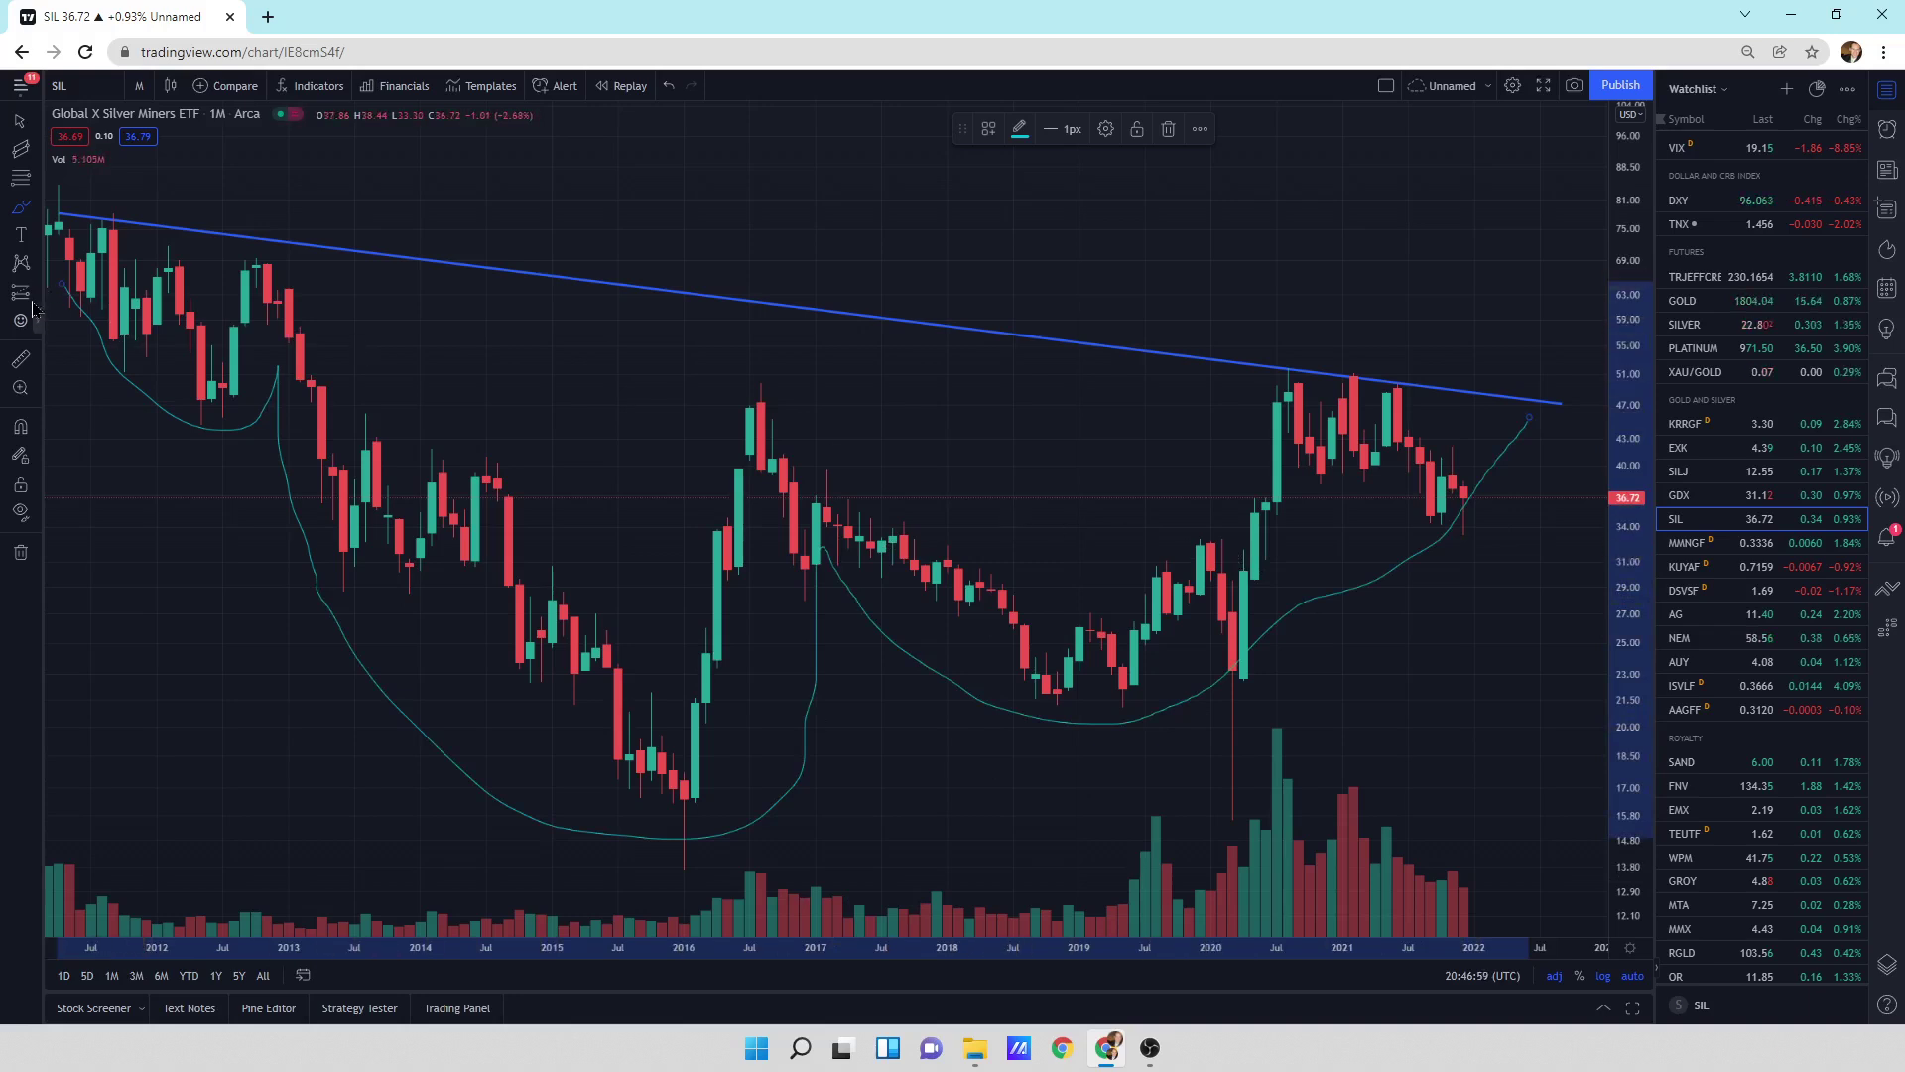
- Add the text "I am cool" to the SIL chart below the trend line, at October 2014 and a price of about 56.15
{"action": "left_click", "coordinate": [23, 239]}
{"action": "left_click", "coordinate": [37, 241]}
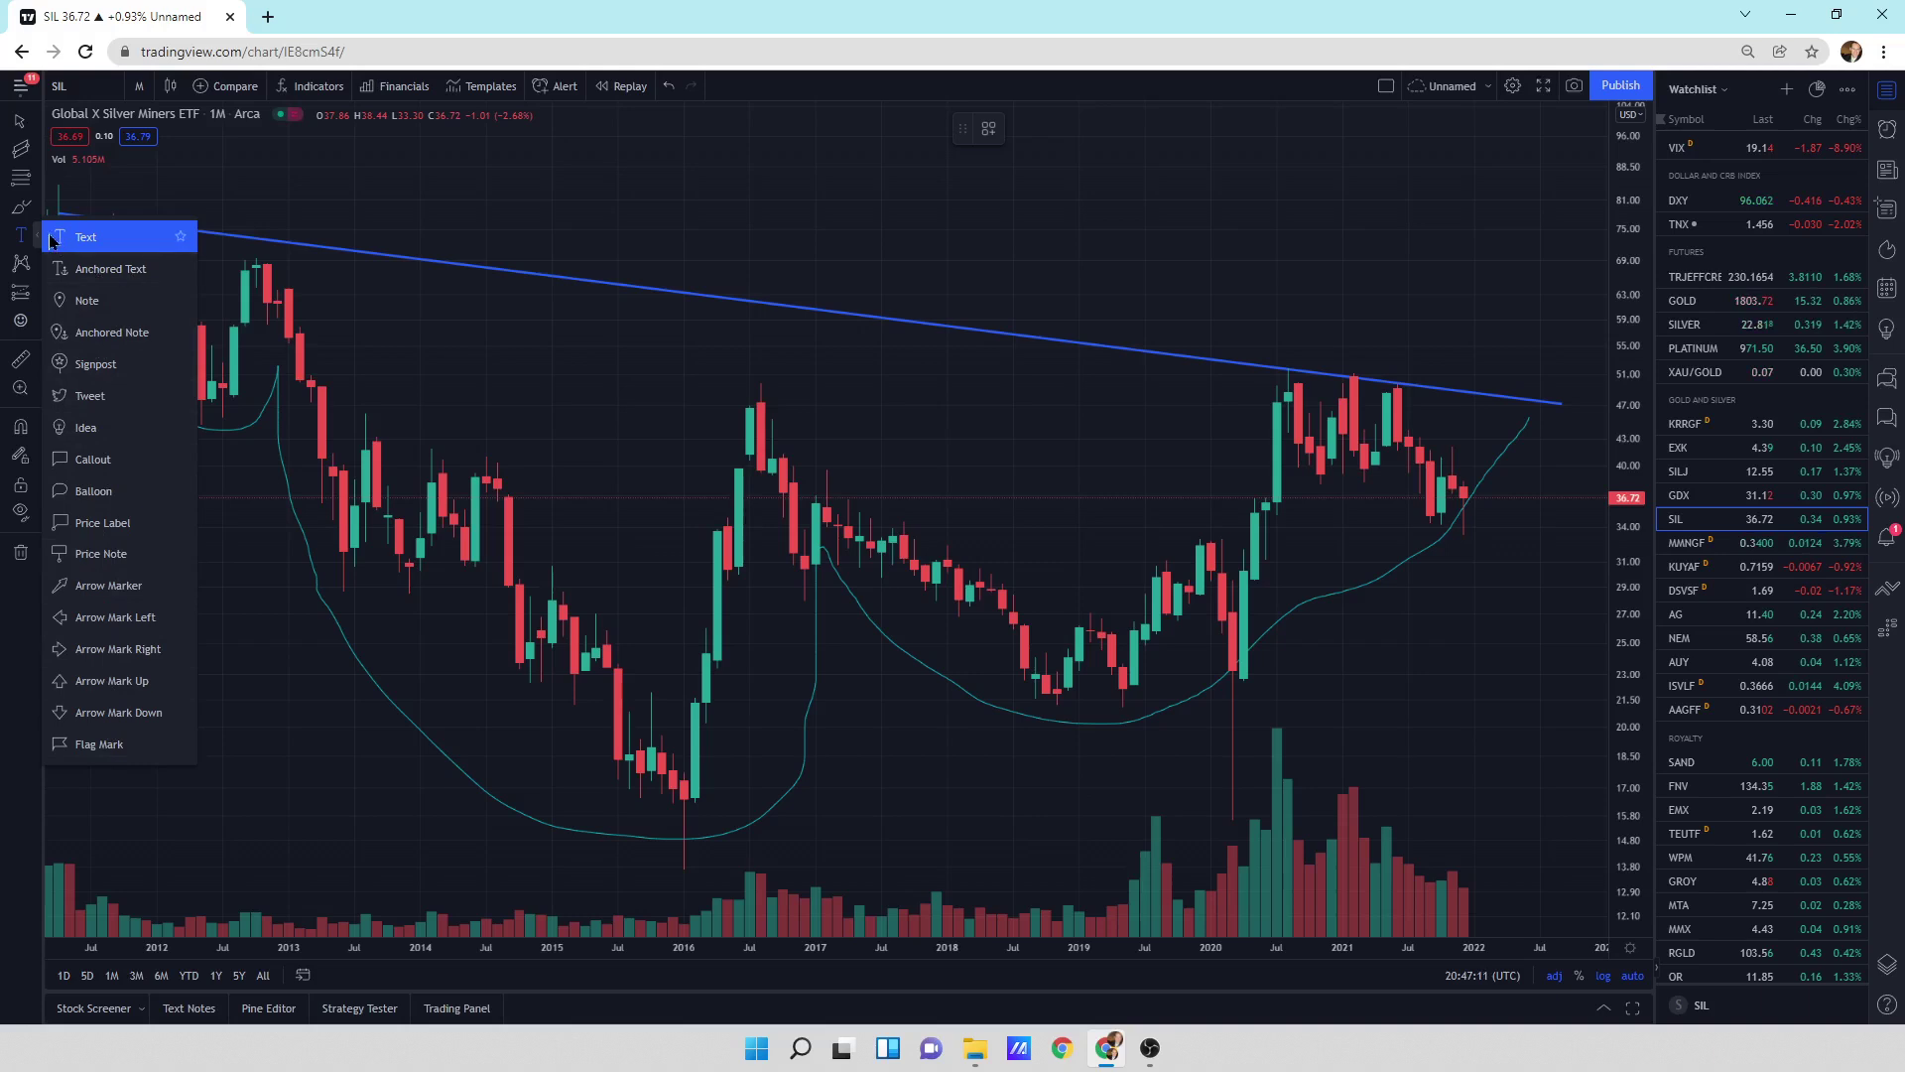
{"action": "left_click", "coordinate": [81, 239]}
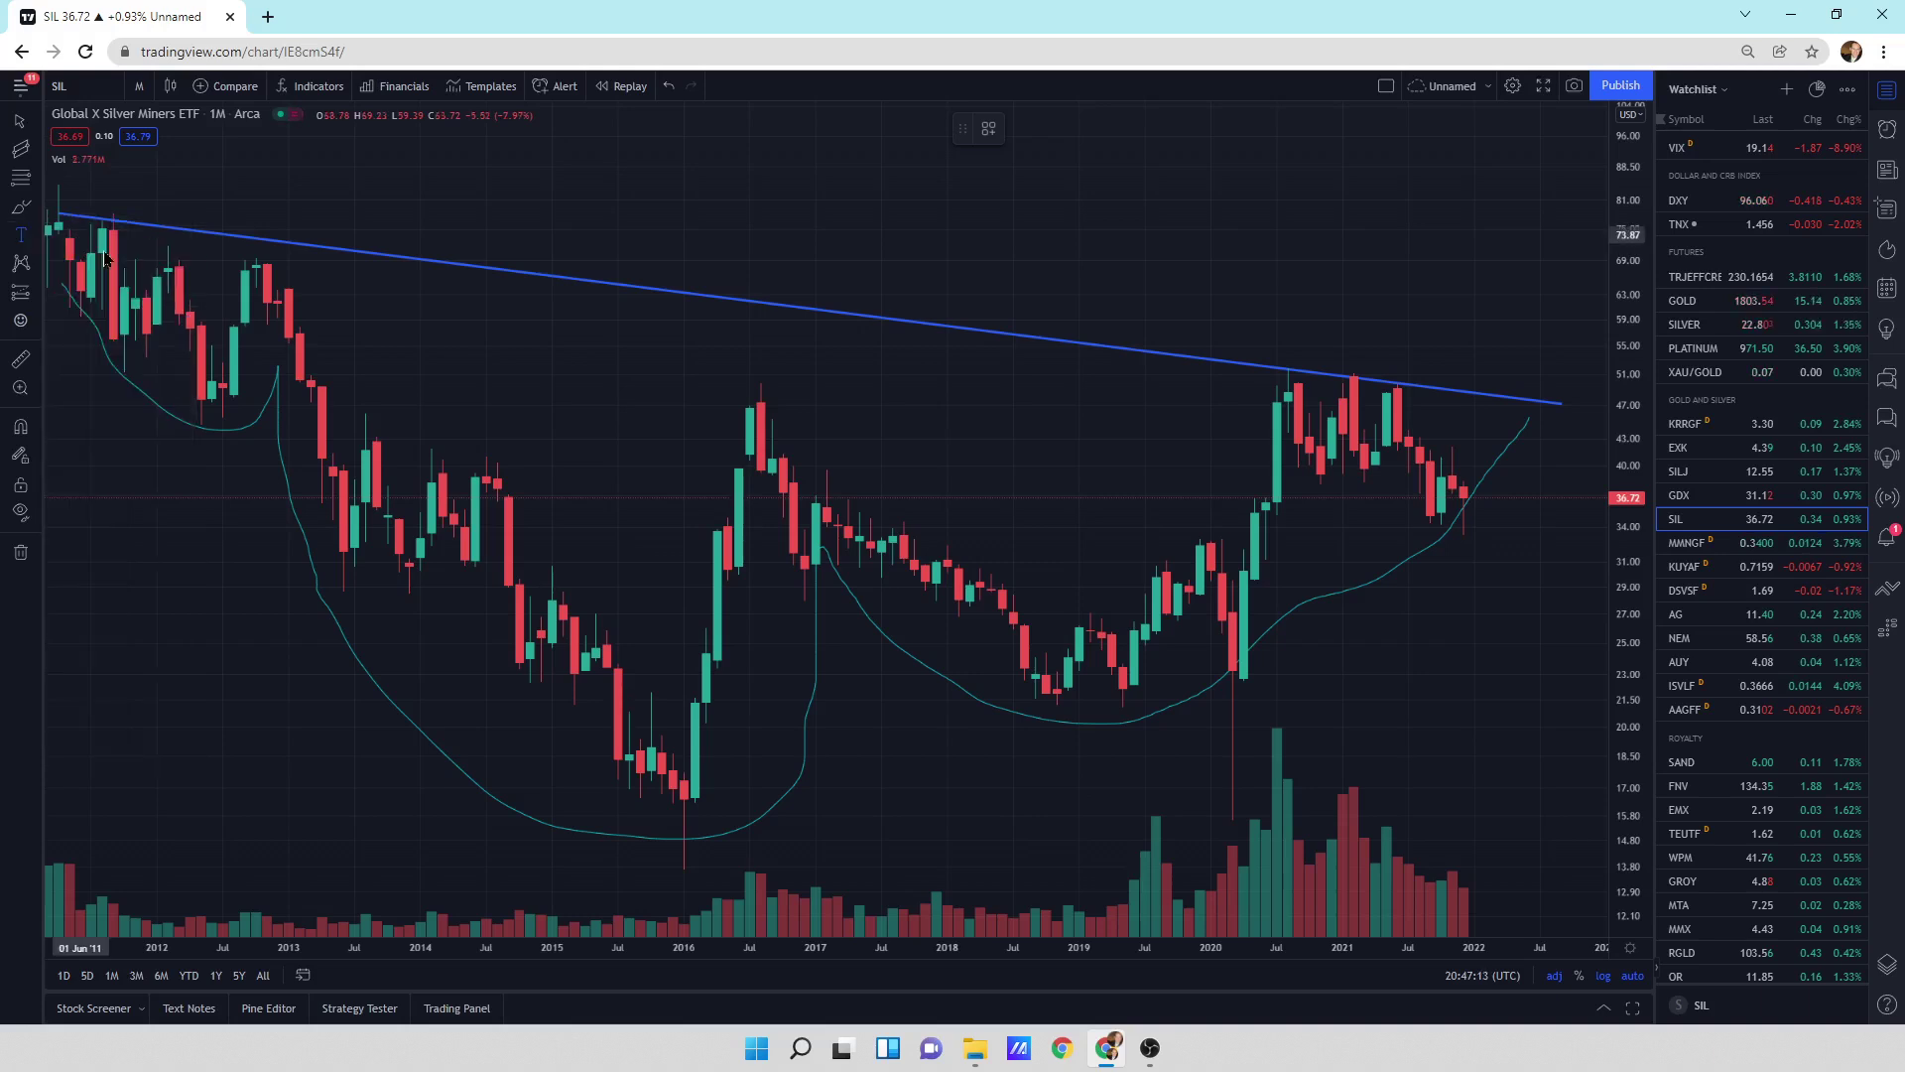
{"action": "left_click", "coordinate": [527, 346]}
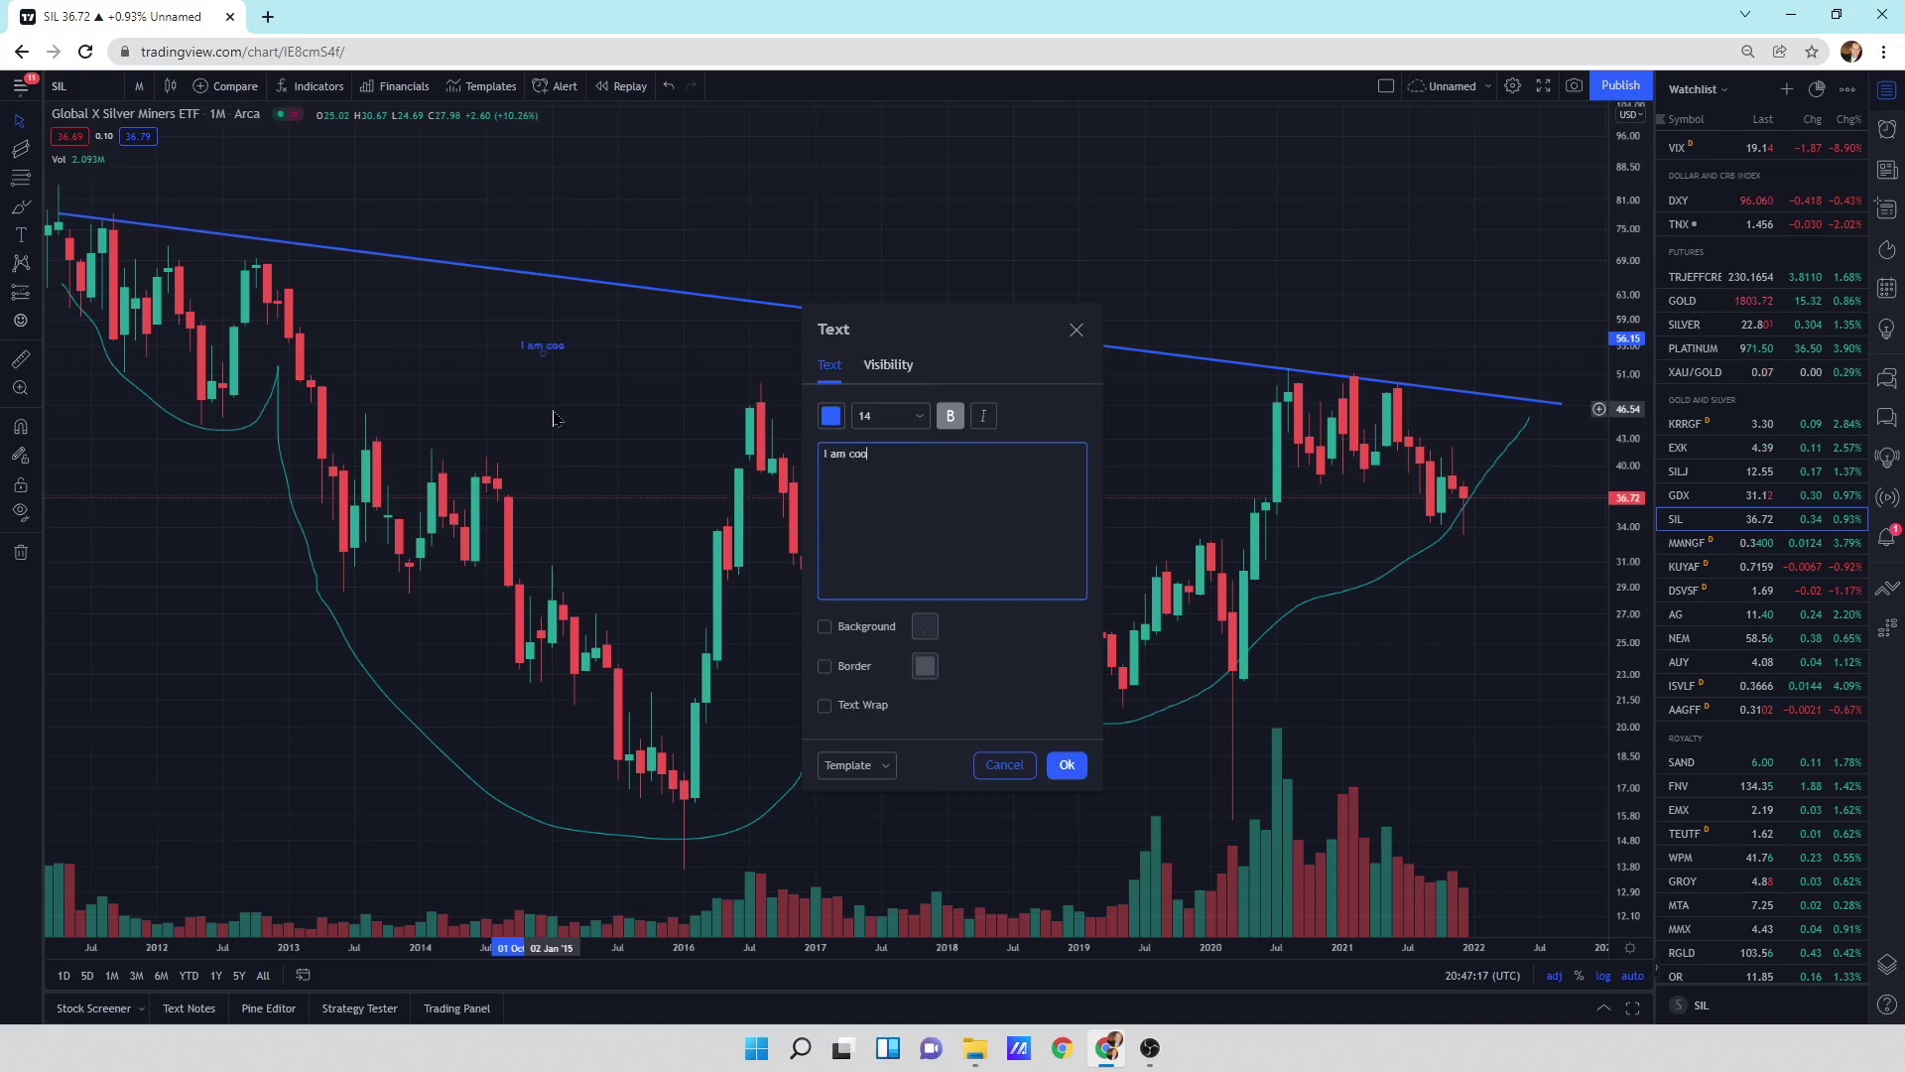
{"action": "left_click", "coordinate": [1066, 764]}
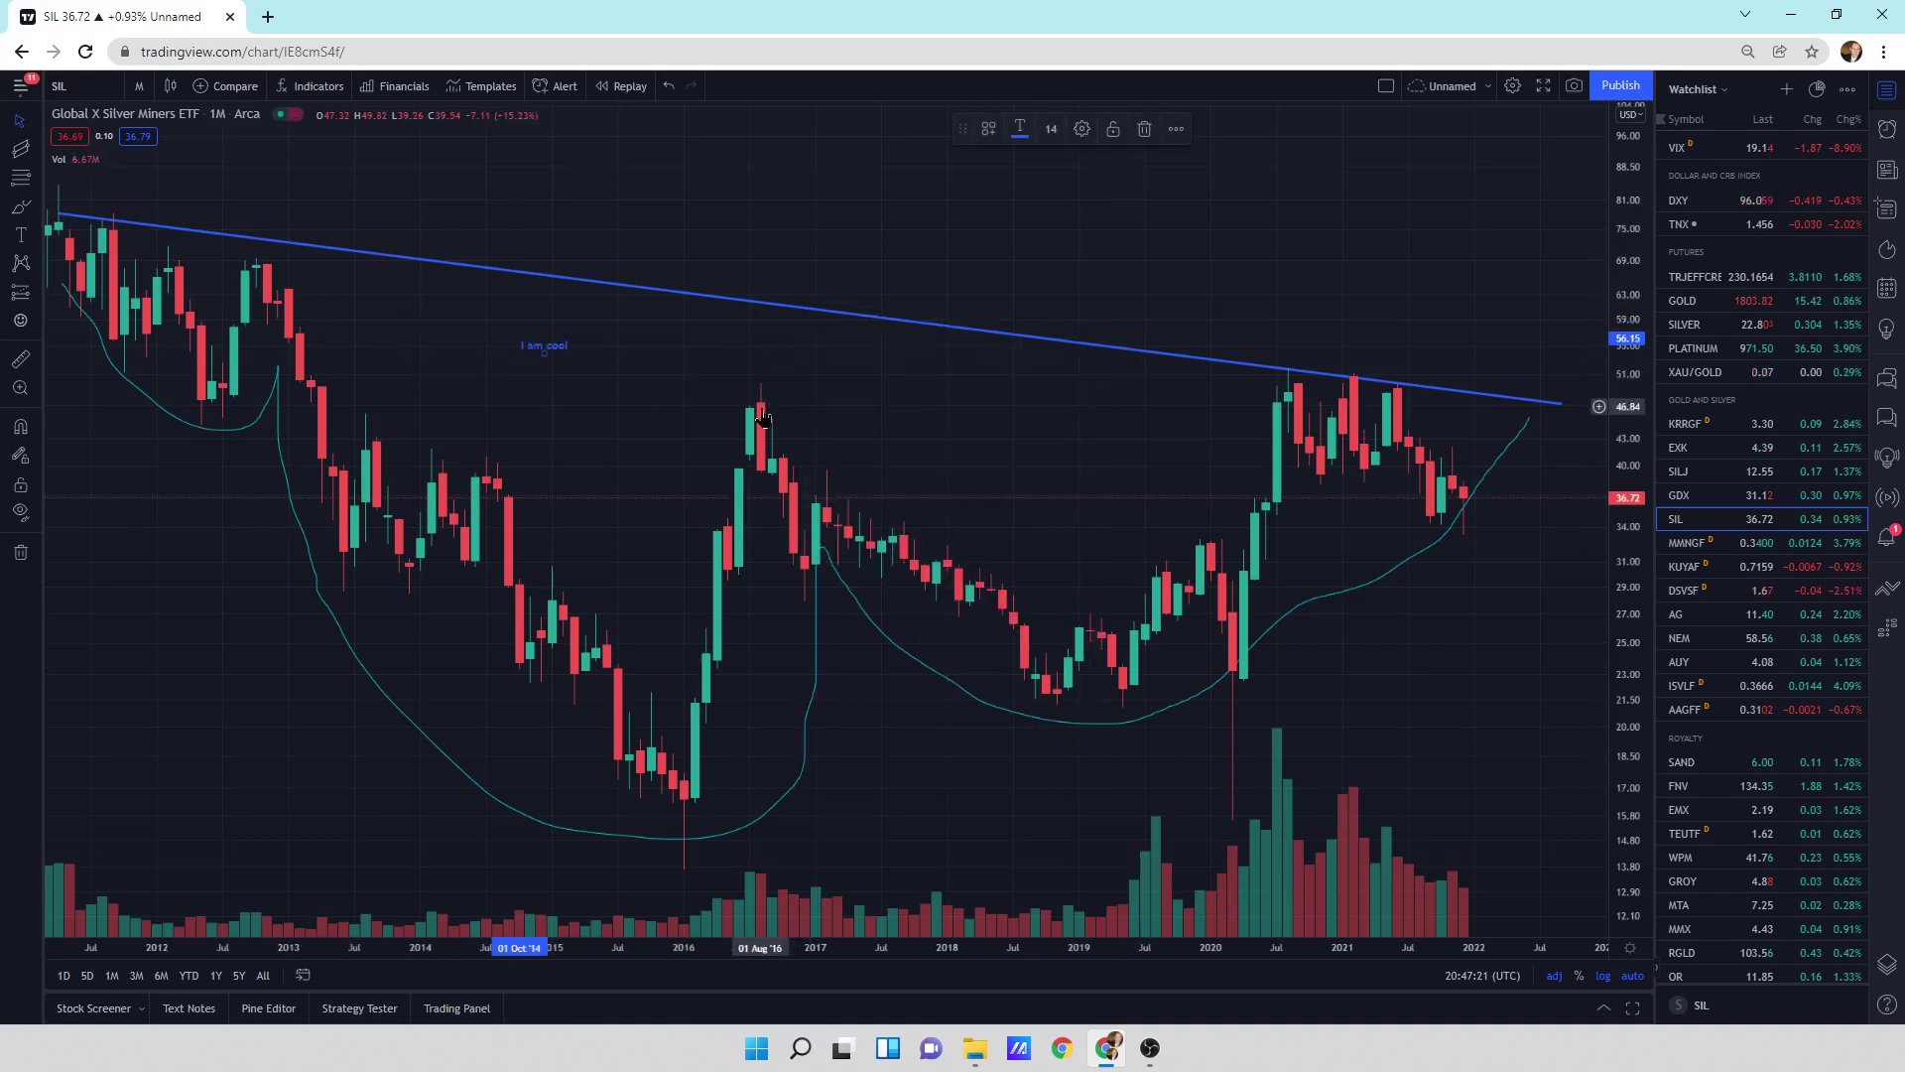
- Enlarge the "I am cool" text on the SIL chart to font size 28
{"action": "right_click", "coordinate": [543, 354]}
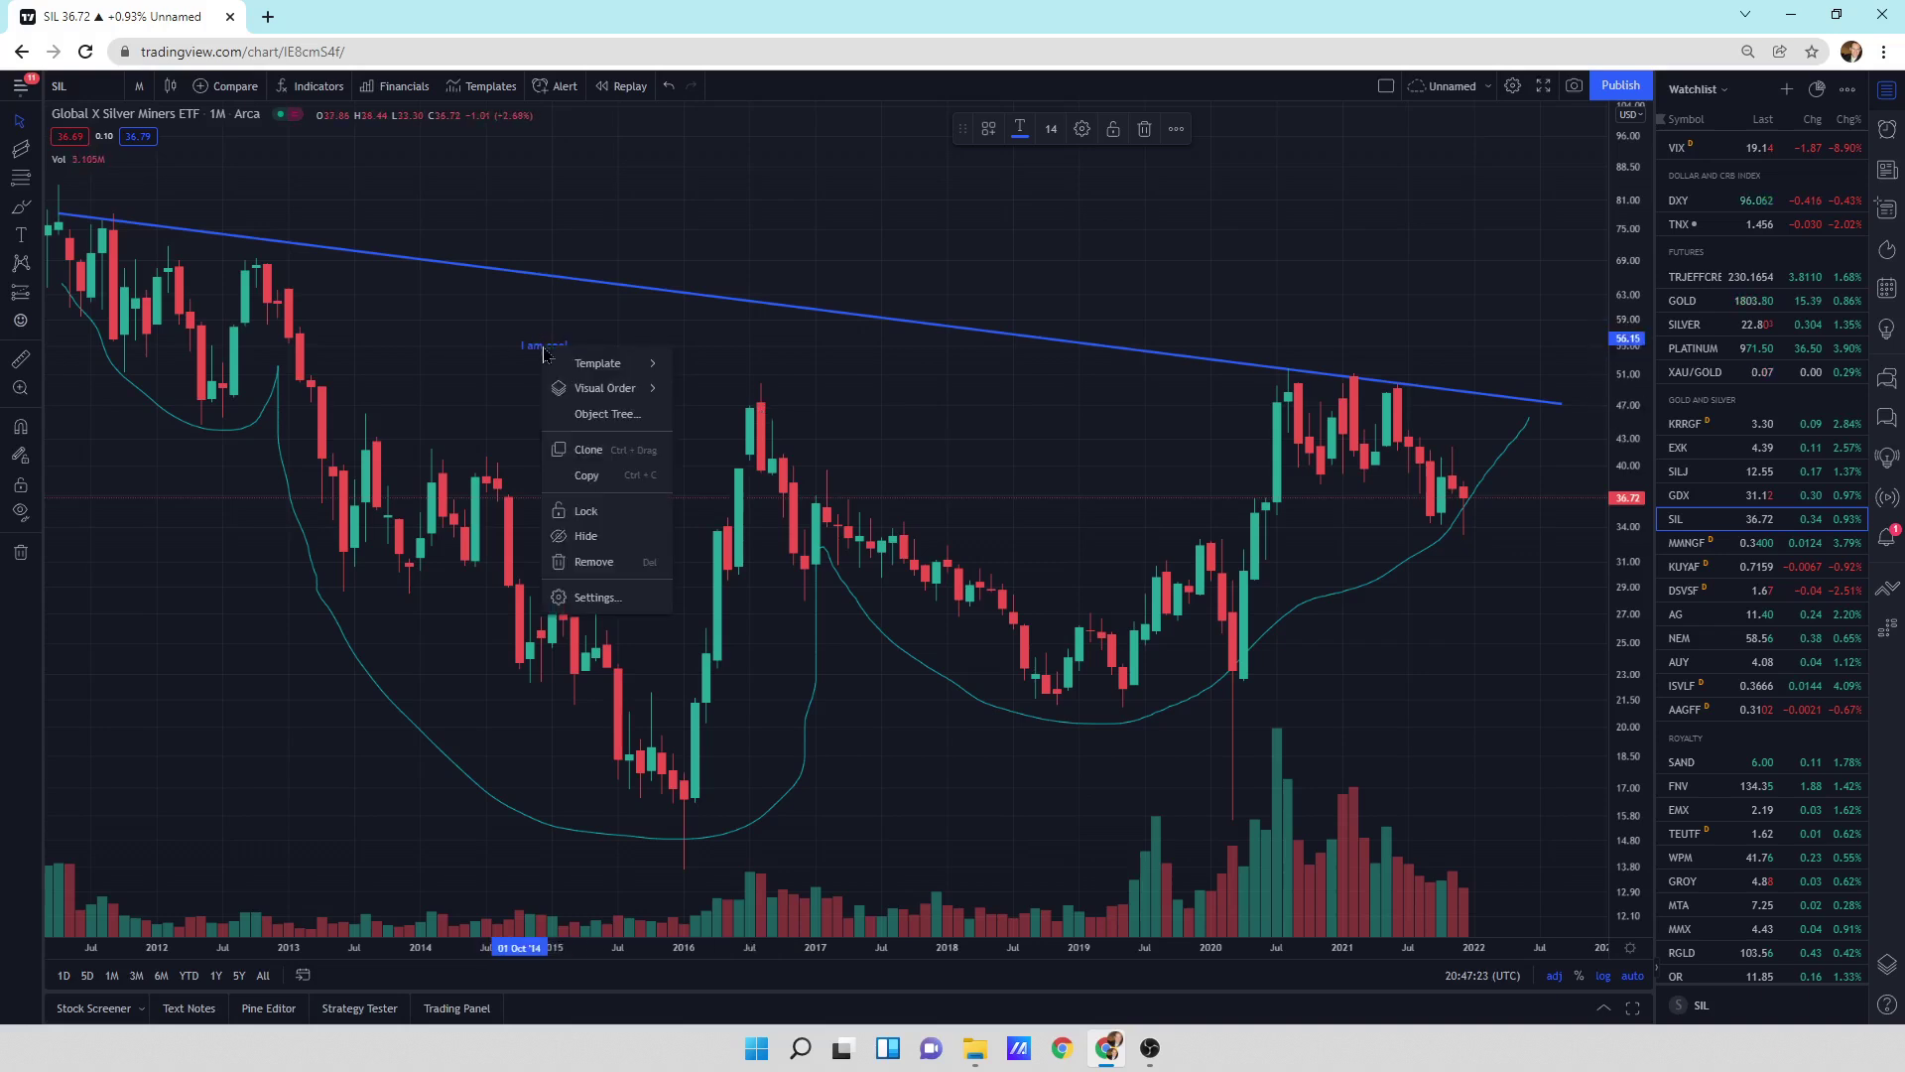
{"action": "key", "text": "Escape"}
{"action": "double_click", "coordinate": [557, 348]}
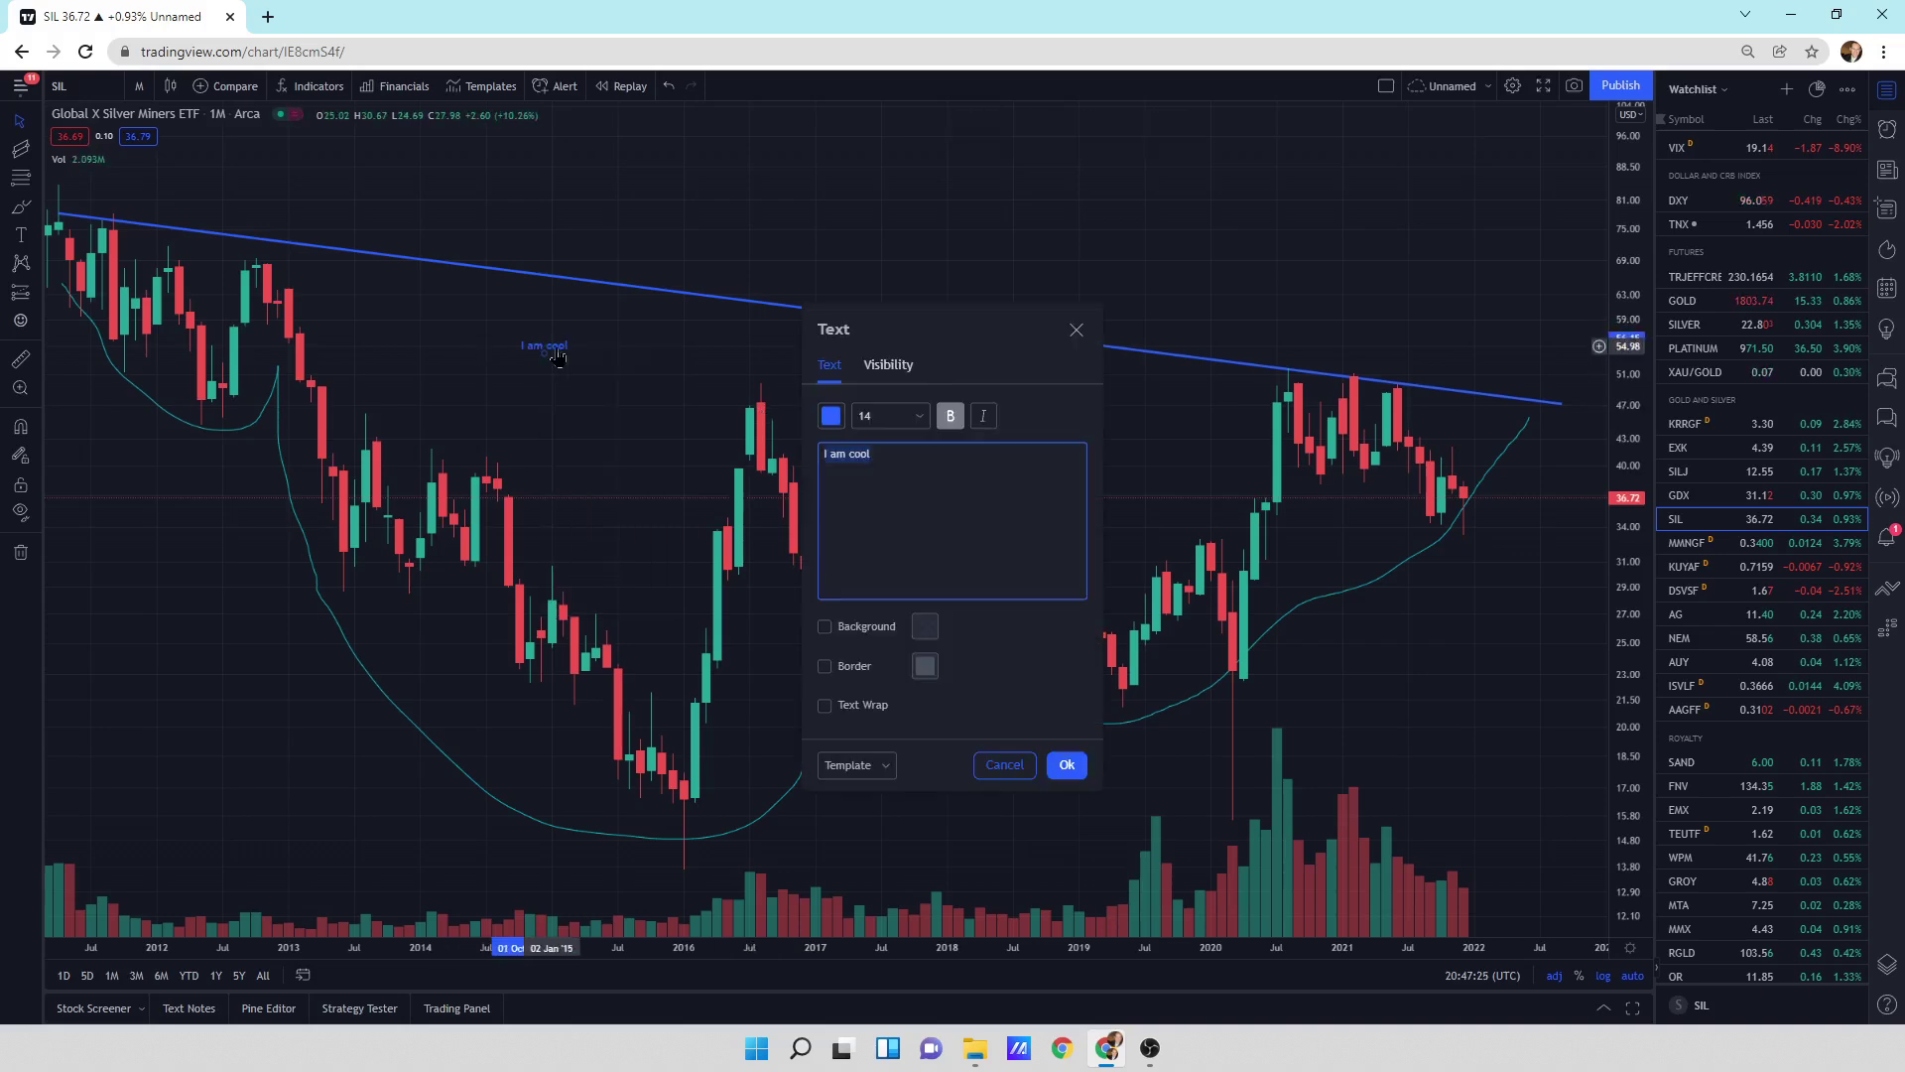
{"action": "left_click", "coordinate": [921, 419]}
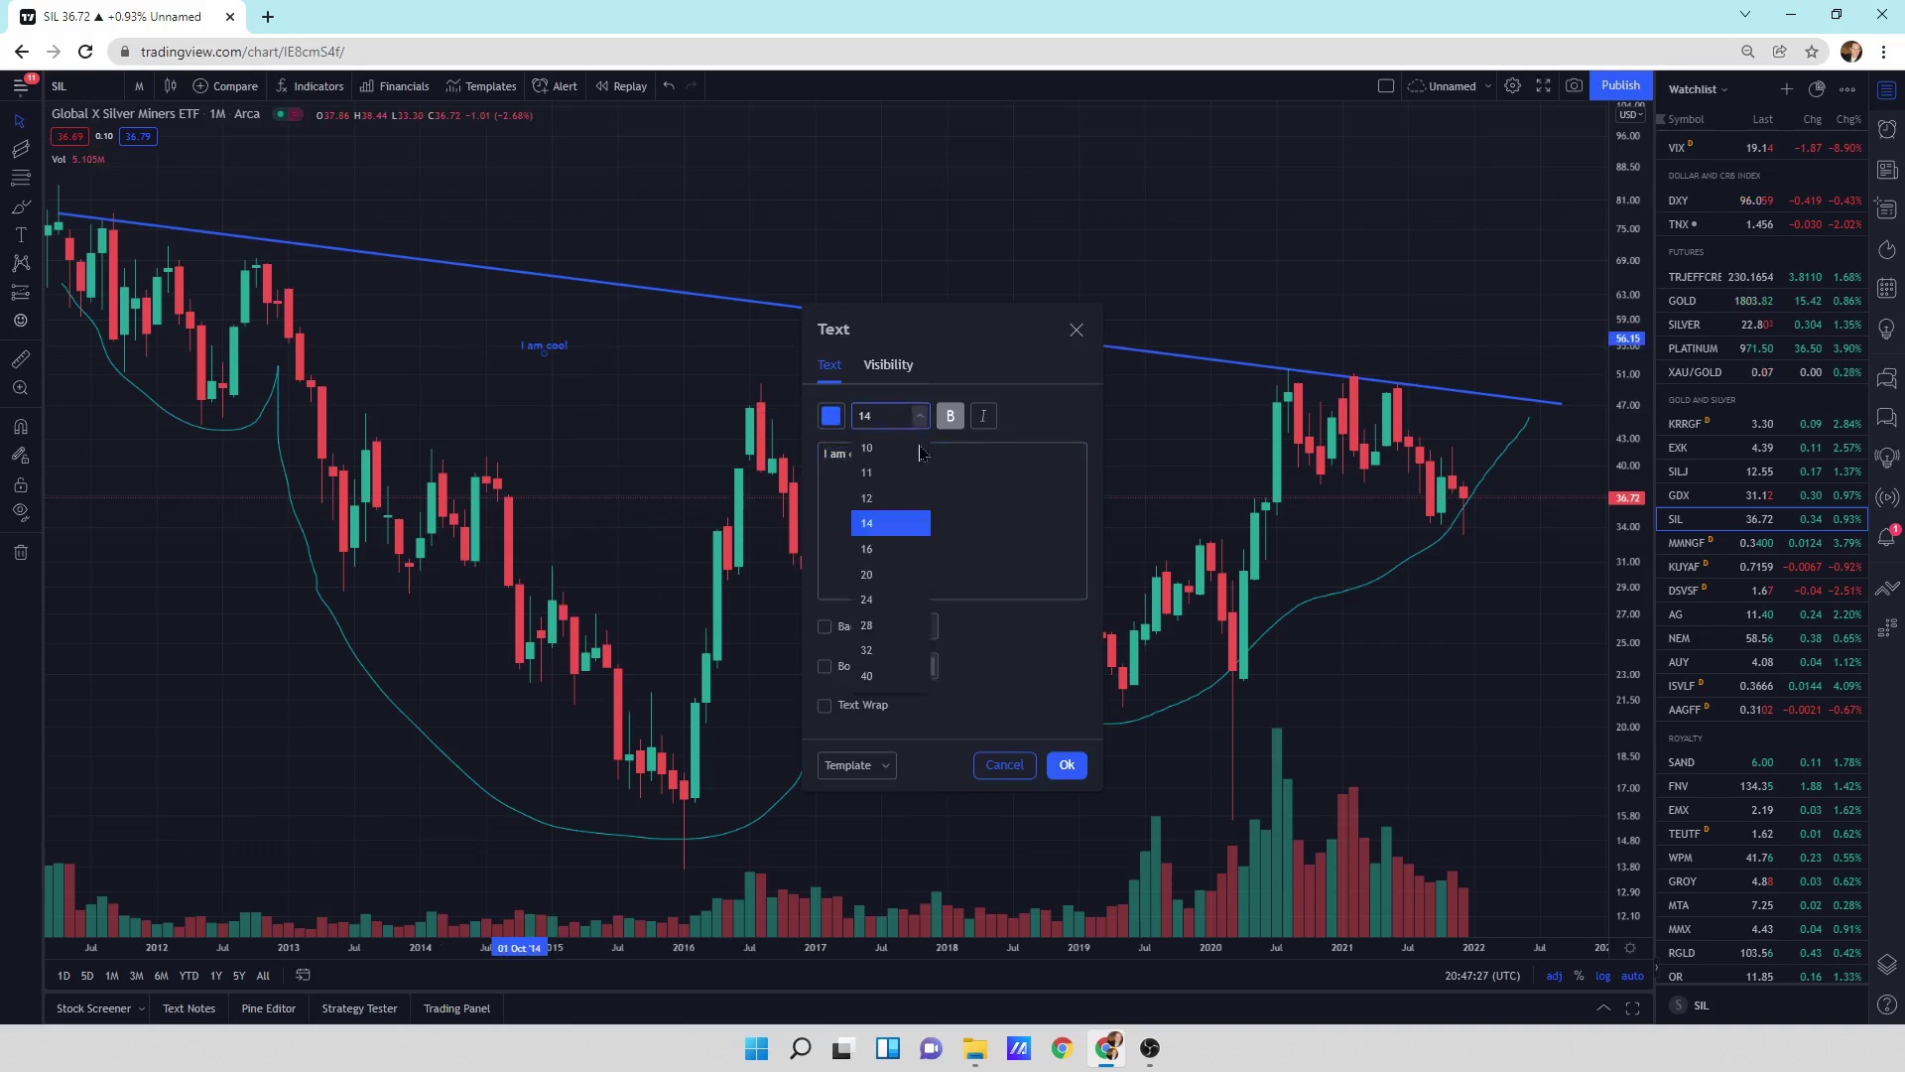
{"action": "left_click", "coordinate": [888, 627]}
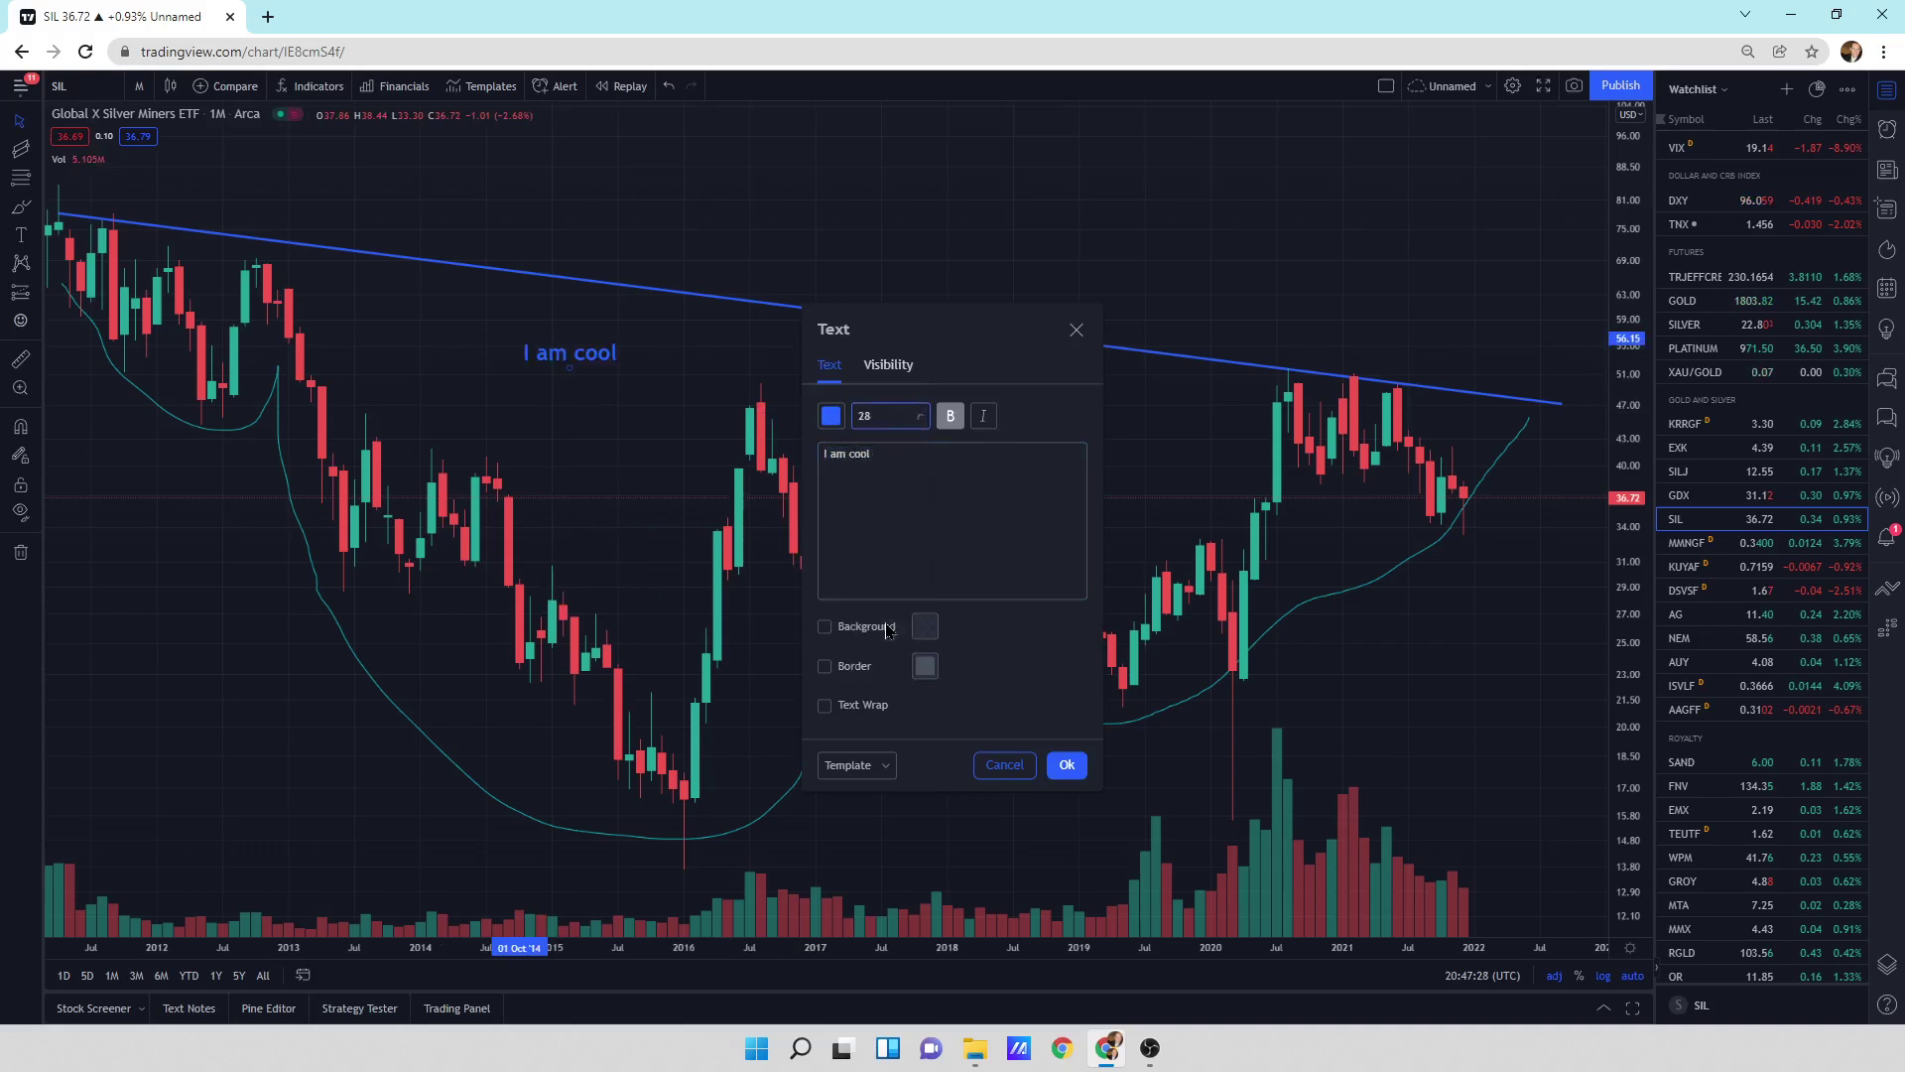
{"action": "left_click", "coordinate": [1067, 765]}
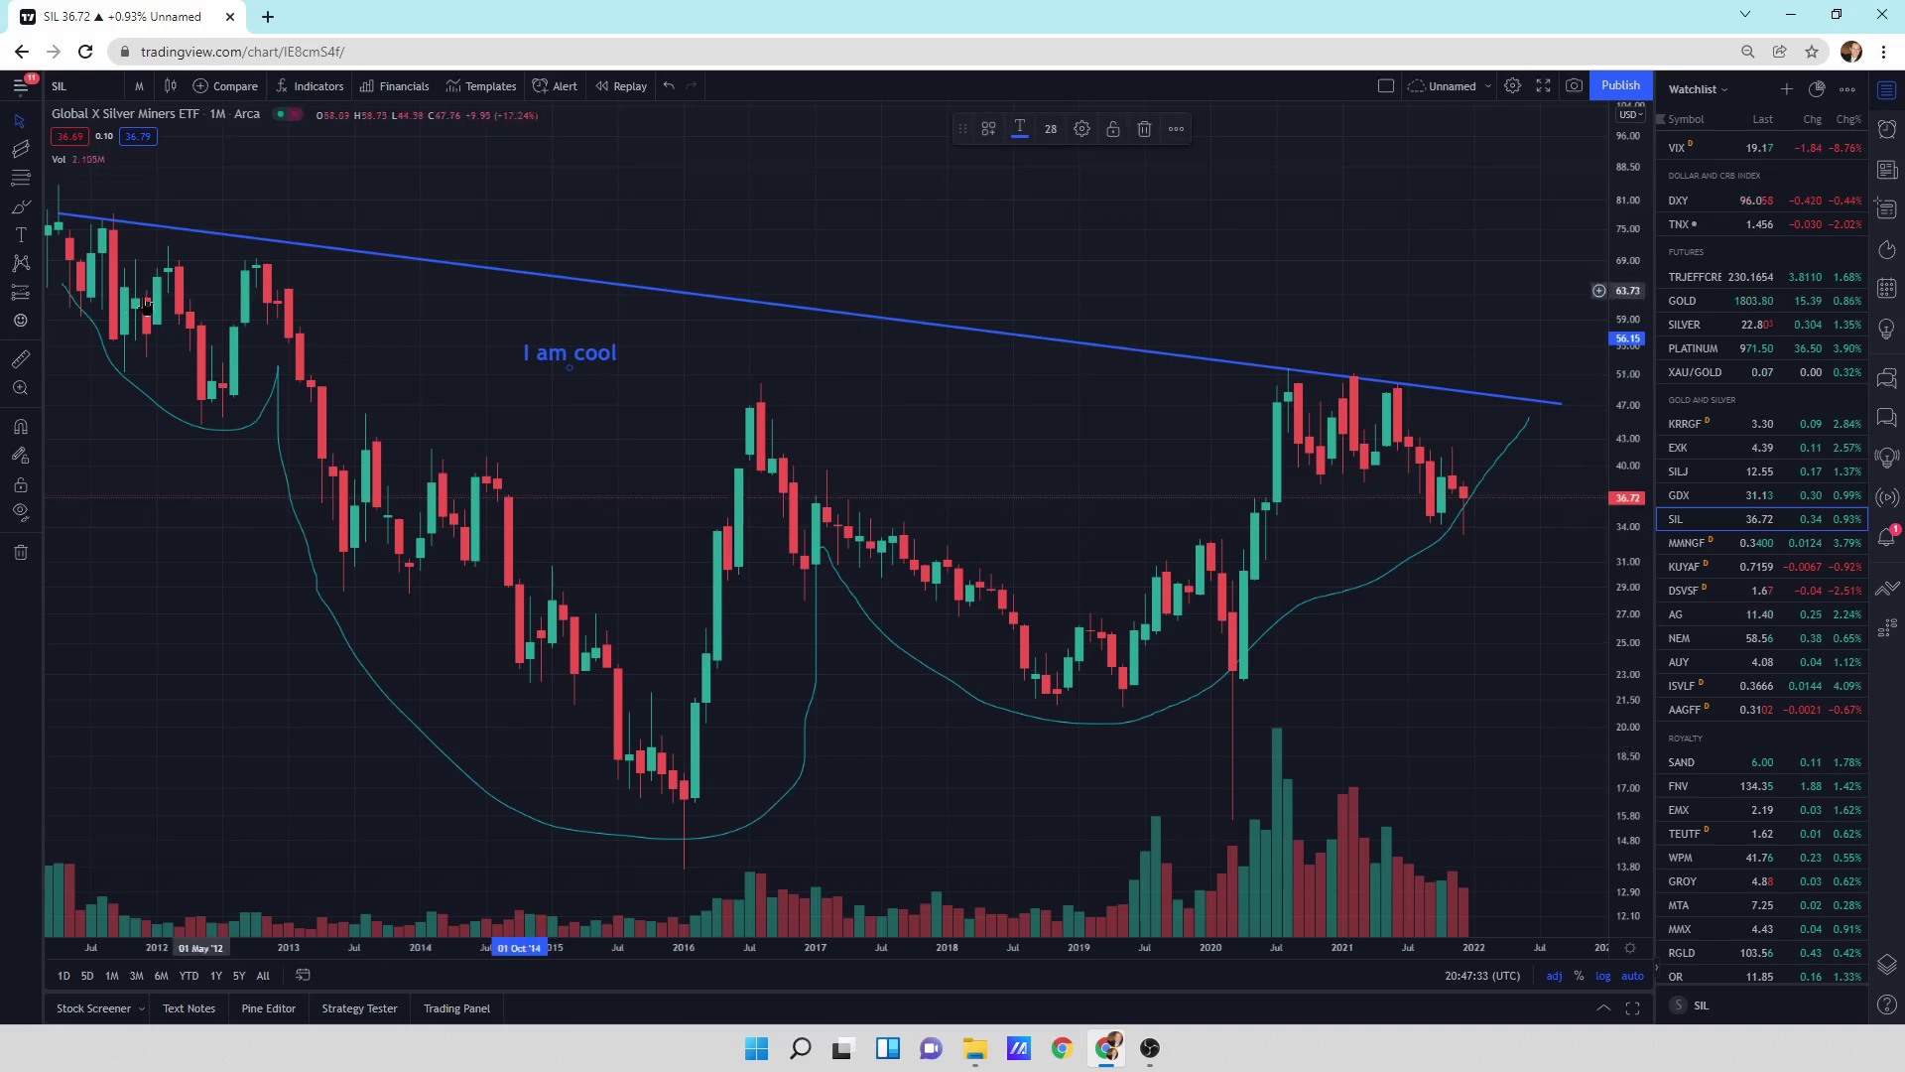
- Place a rocket icon above the trend line's far end, at January 2022 and a price of about 68.75
{"action": "left_click", "coordinate": [35, 326]}
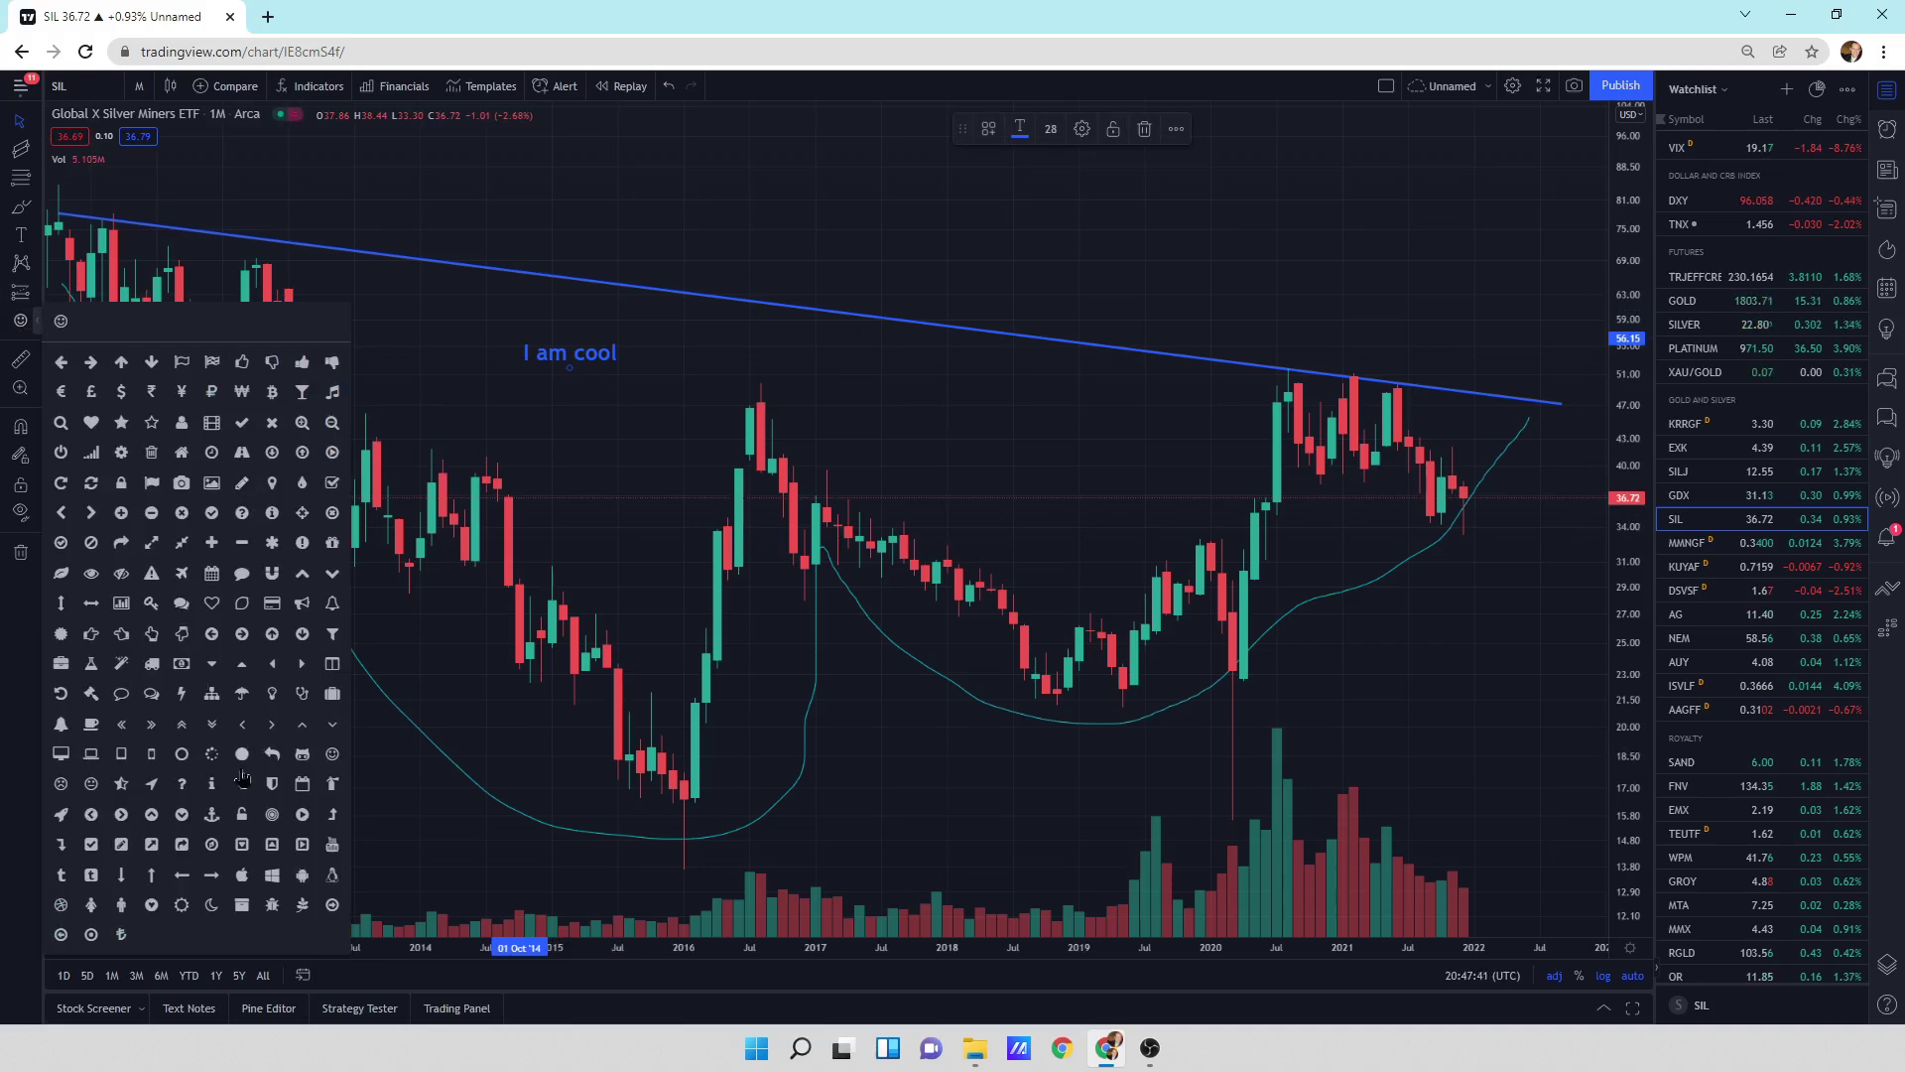
{"action": "left_click", "coordinate": [62, 816]}
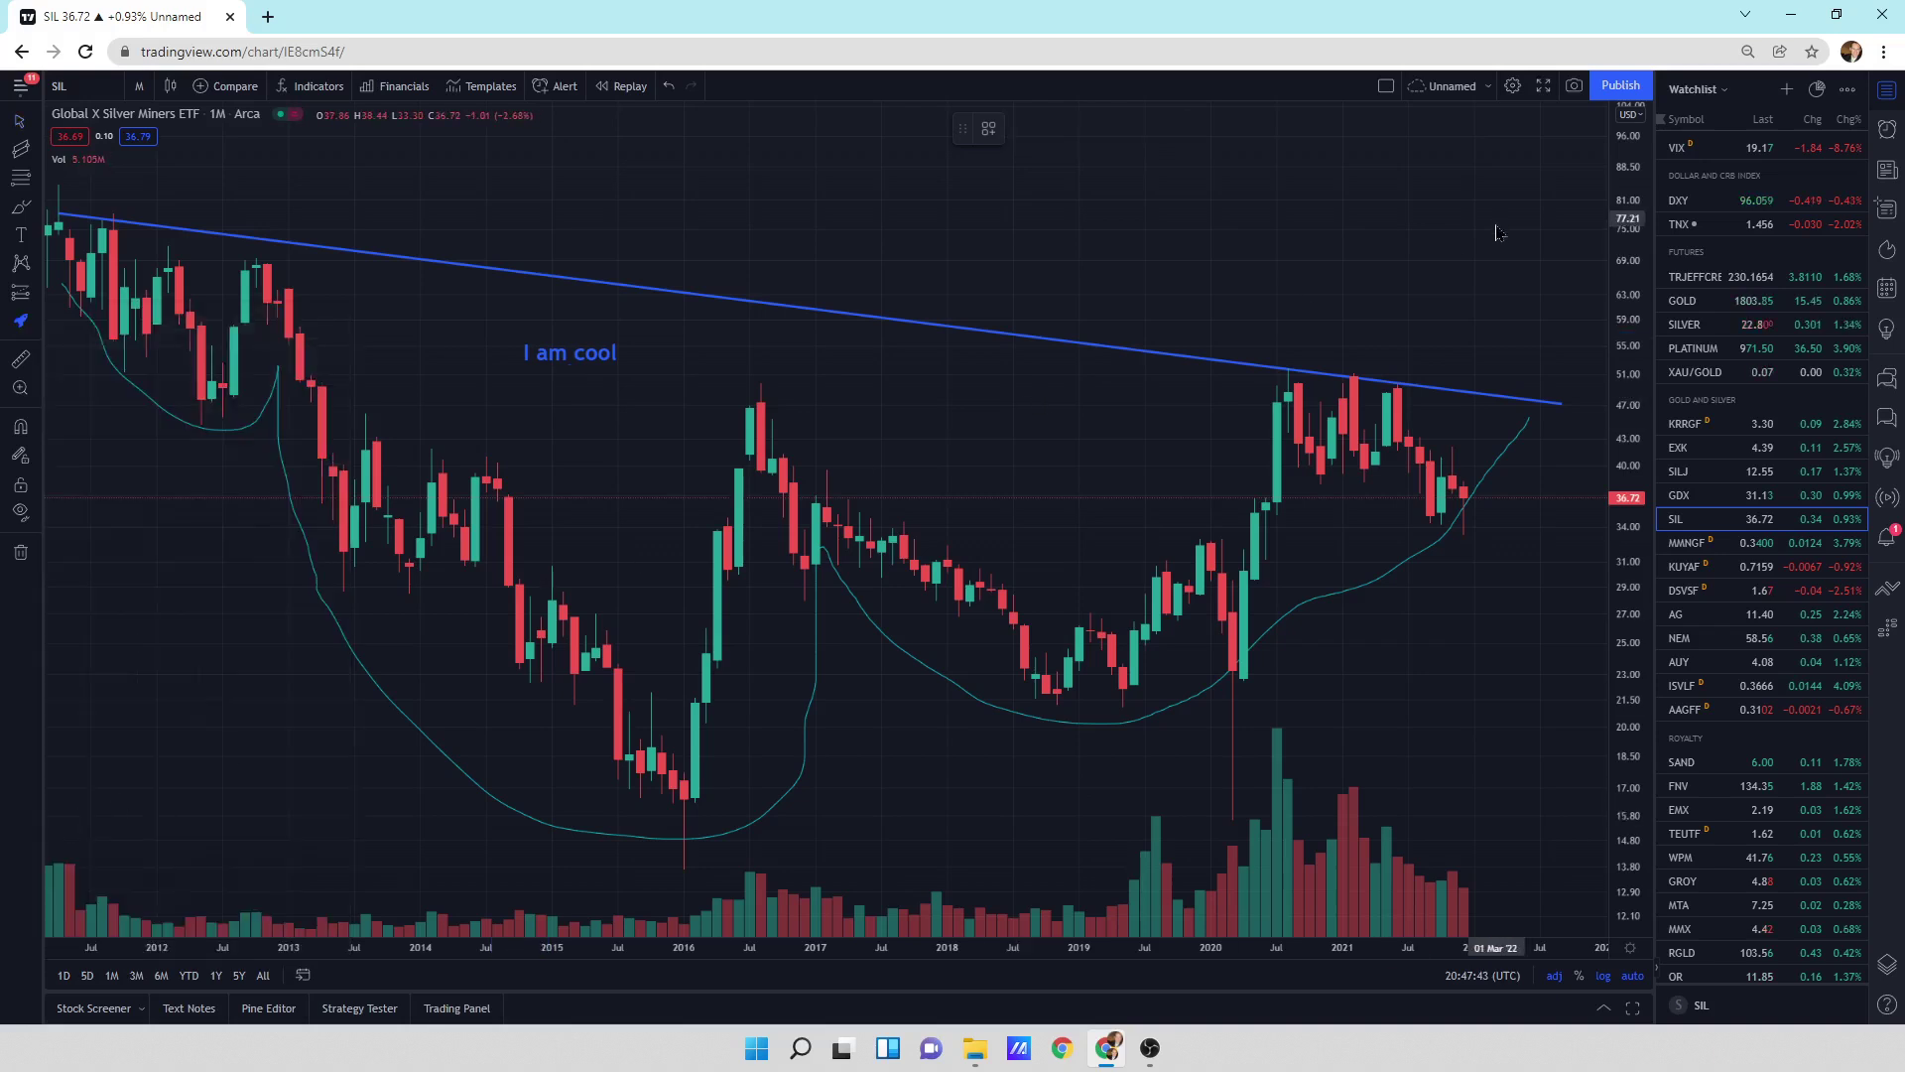
{"action": "left_click", "coordinate": [1474, 262]}
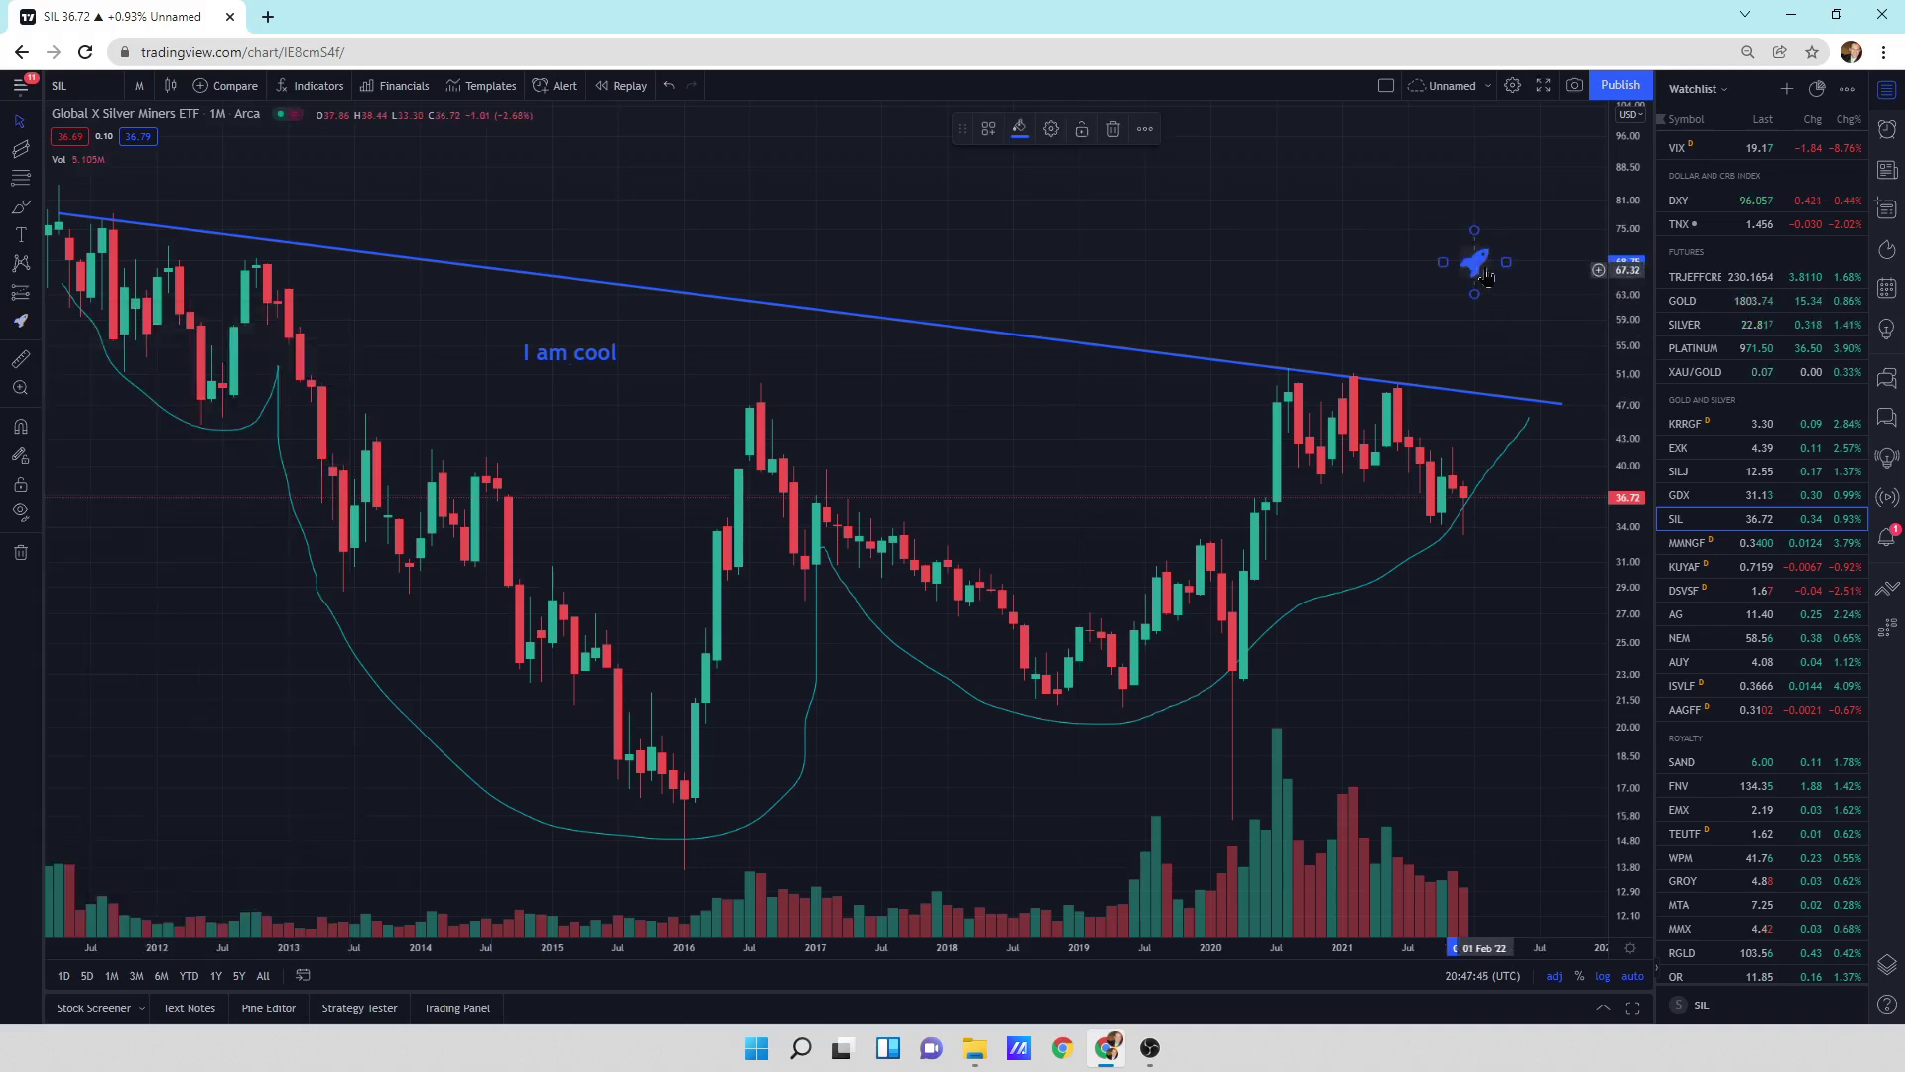
- Recolour the rocket icon red and enlarge it to roughly twice its size
{"action": "right_click", "coordinate": [1488, 275]}
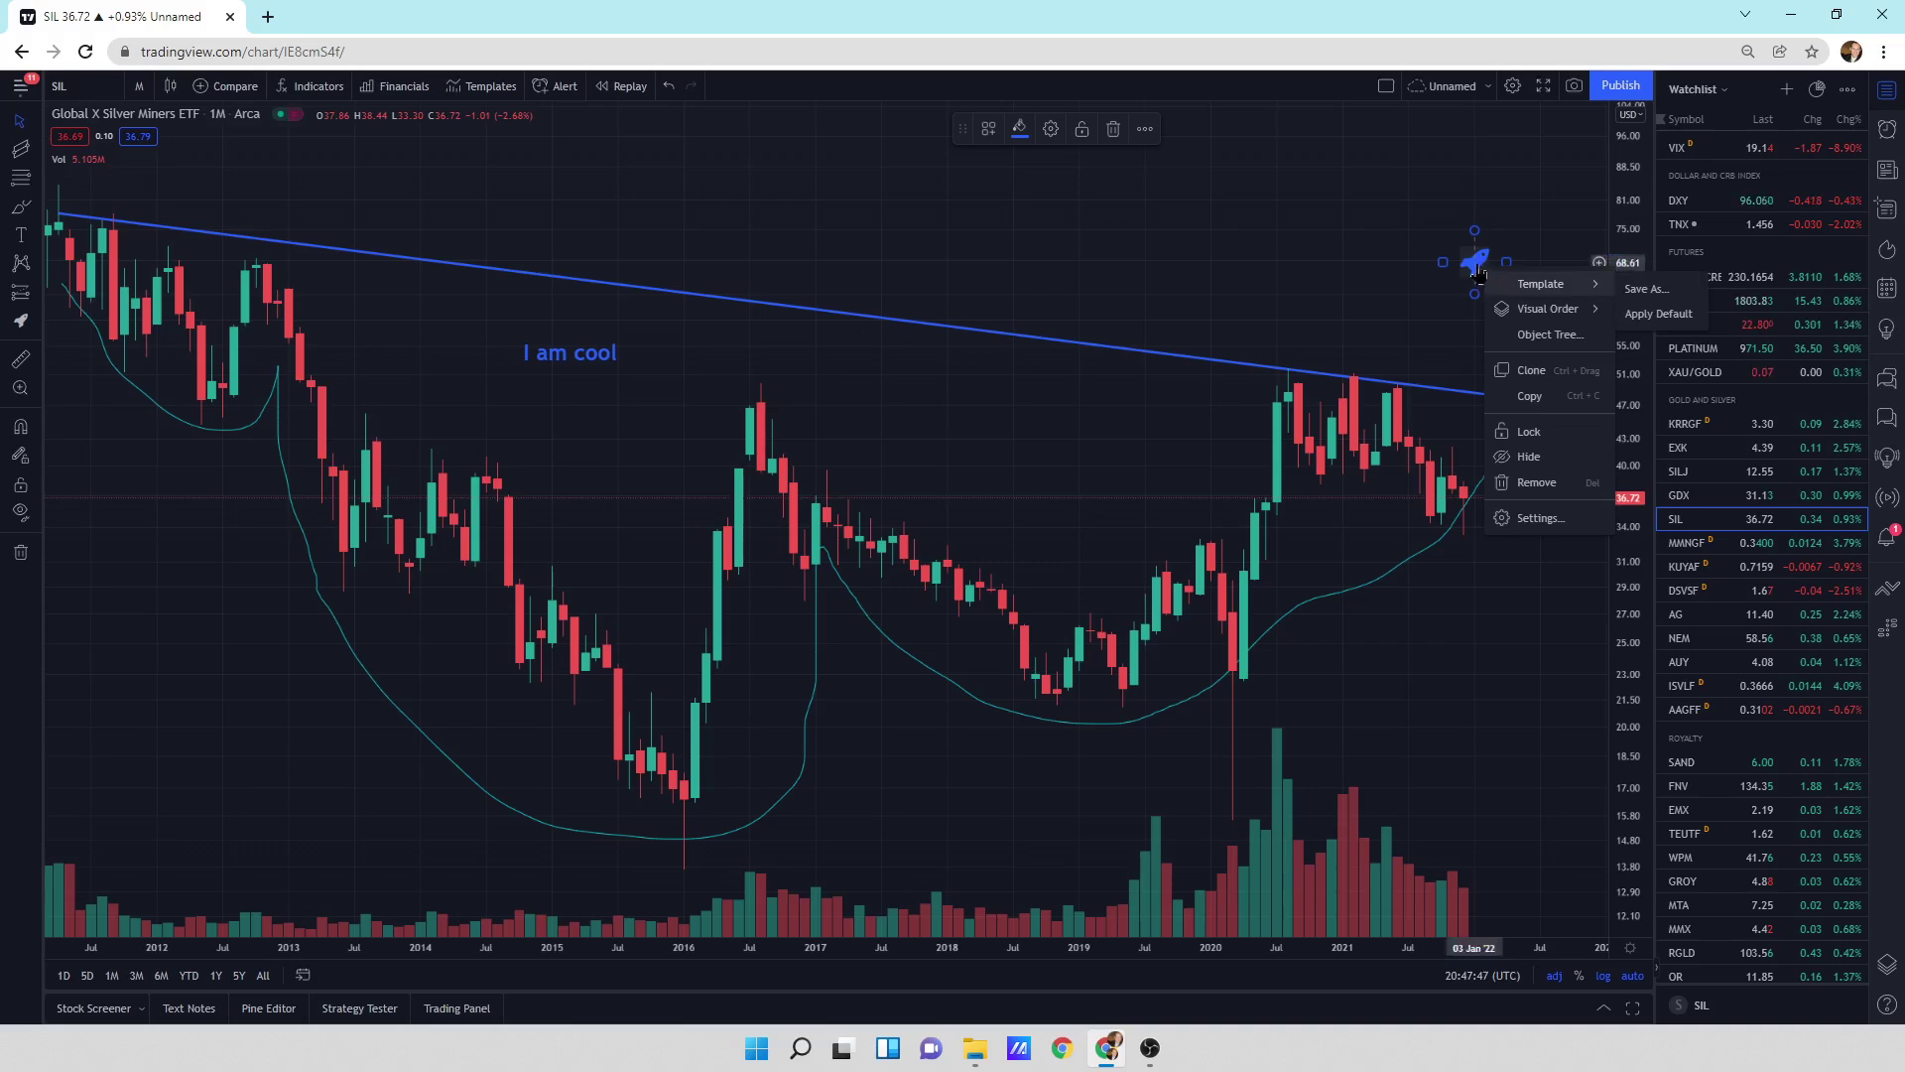
{"action": "left_click", "coordinate": [1538, 517]}
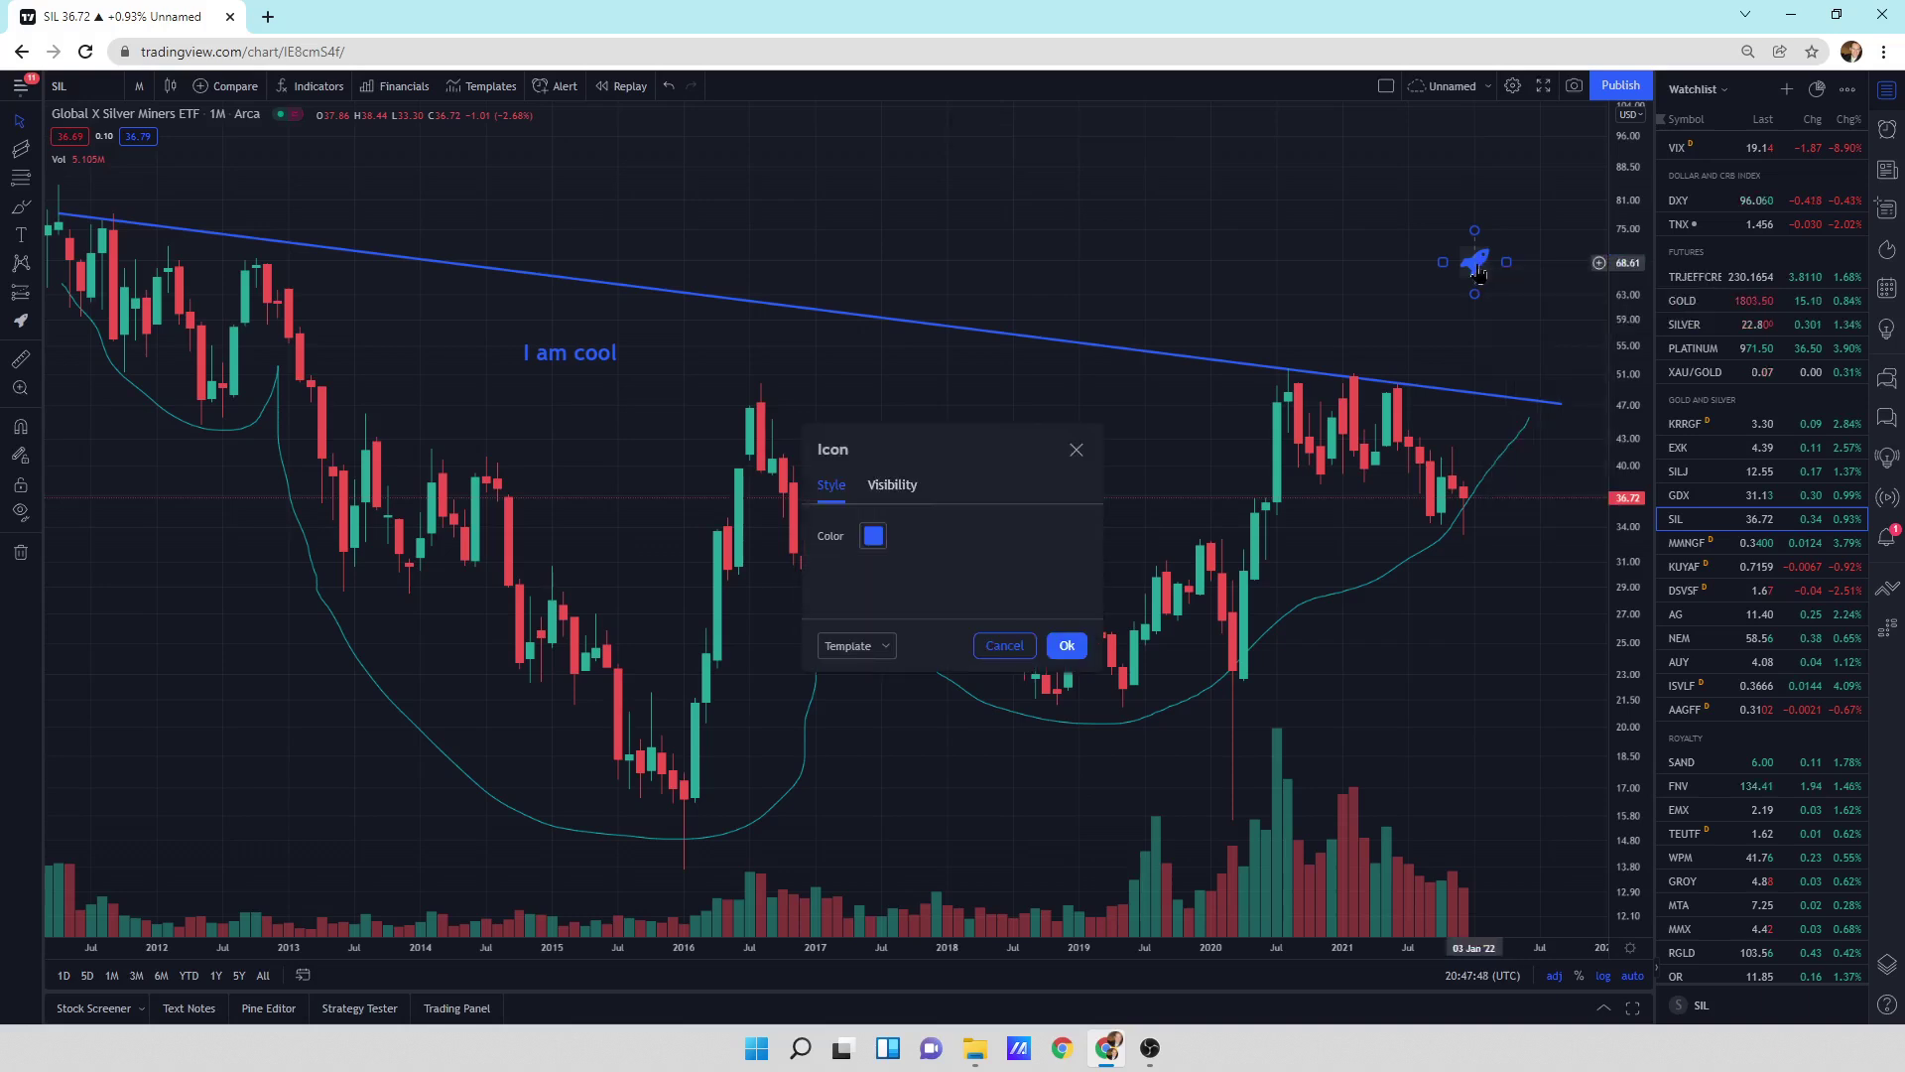
{"action": "left_click", "coordinate": [893, 486]}
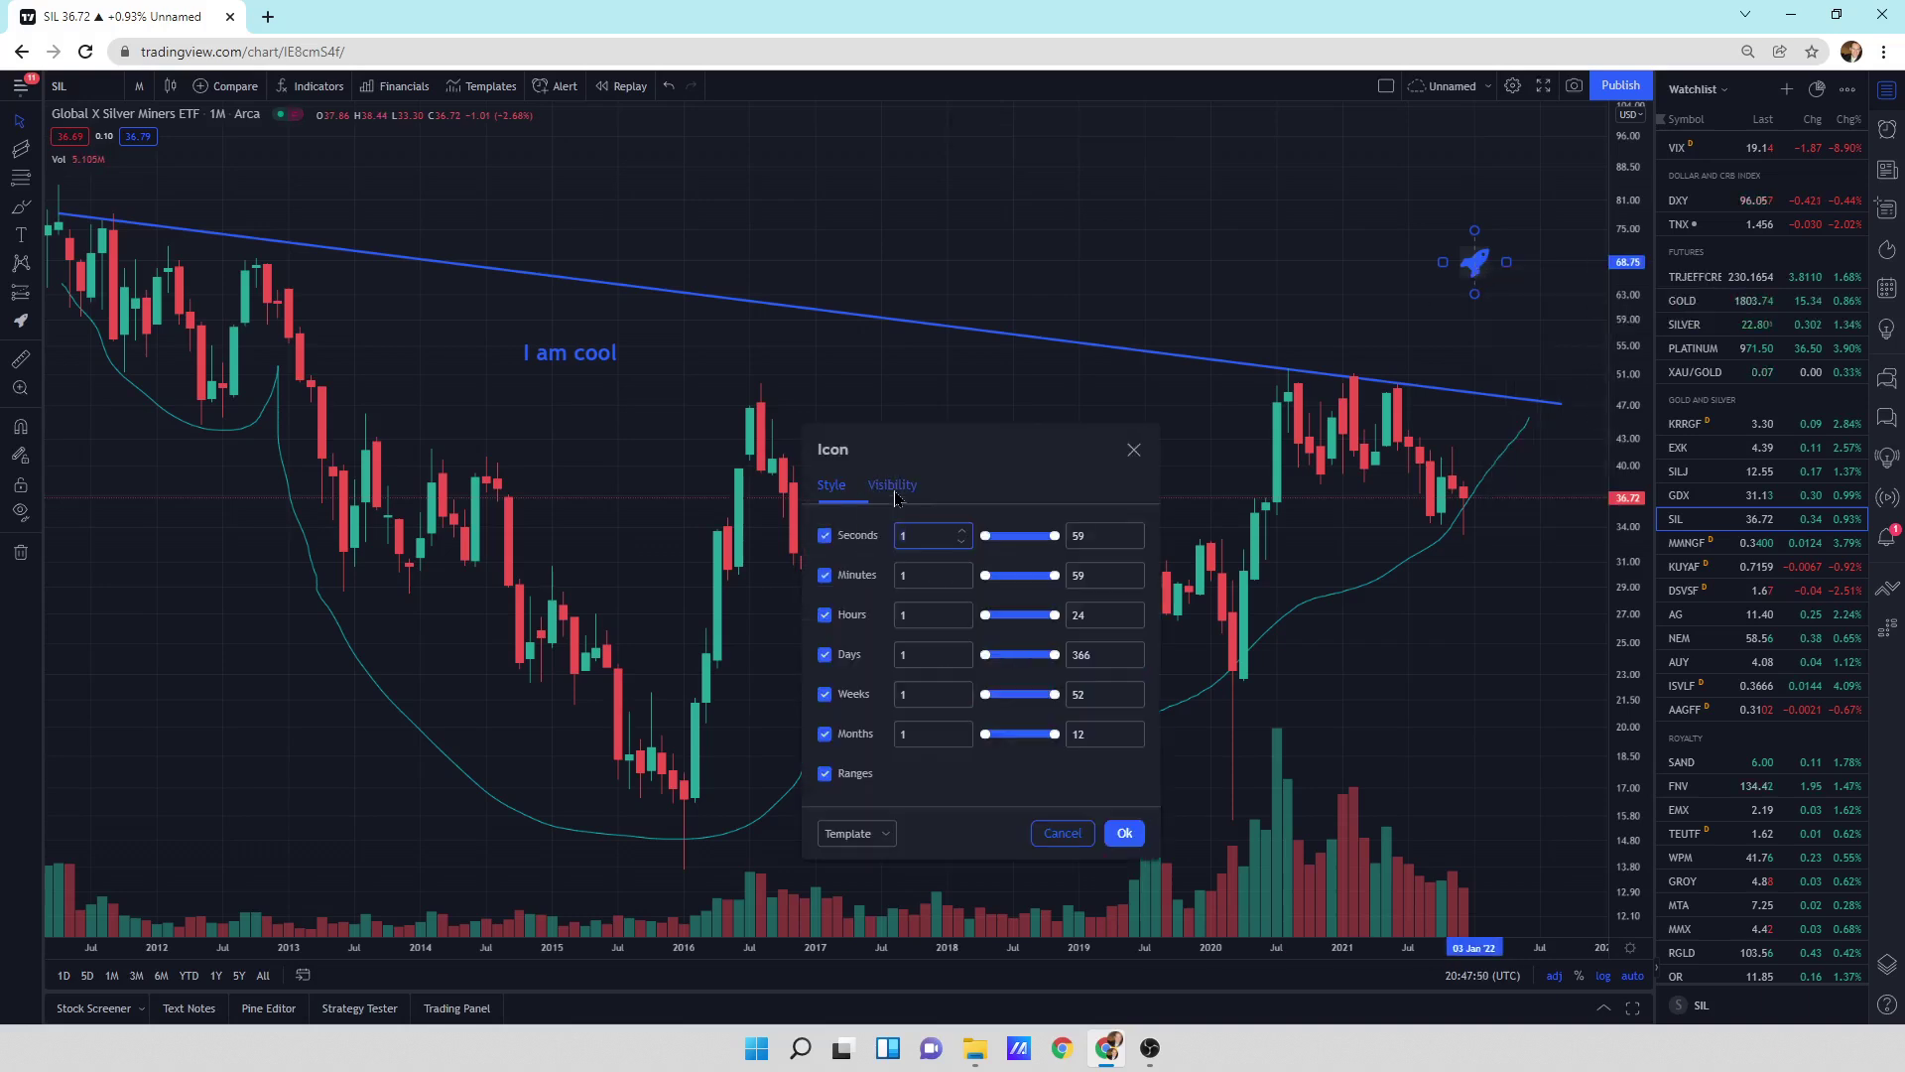
{"action": "left_click", "coordinate": [833, 486]}
{"action": "left_click", "coordinate": [878, 541]}
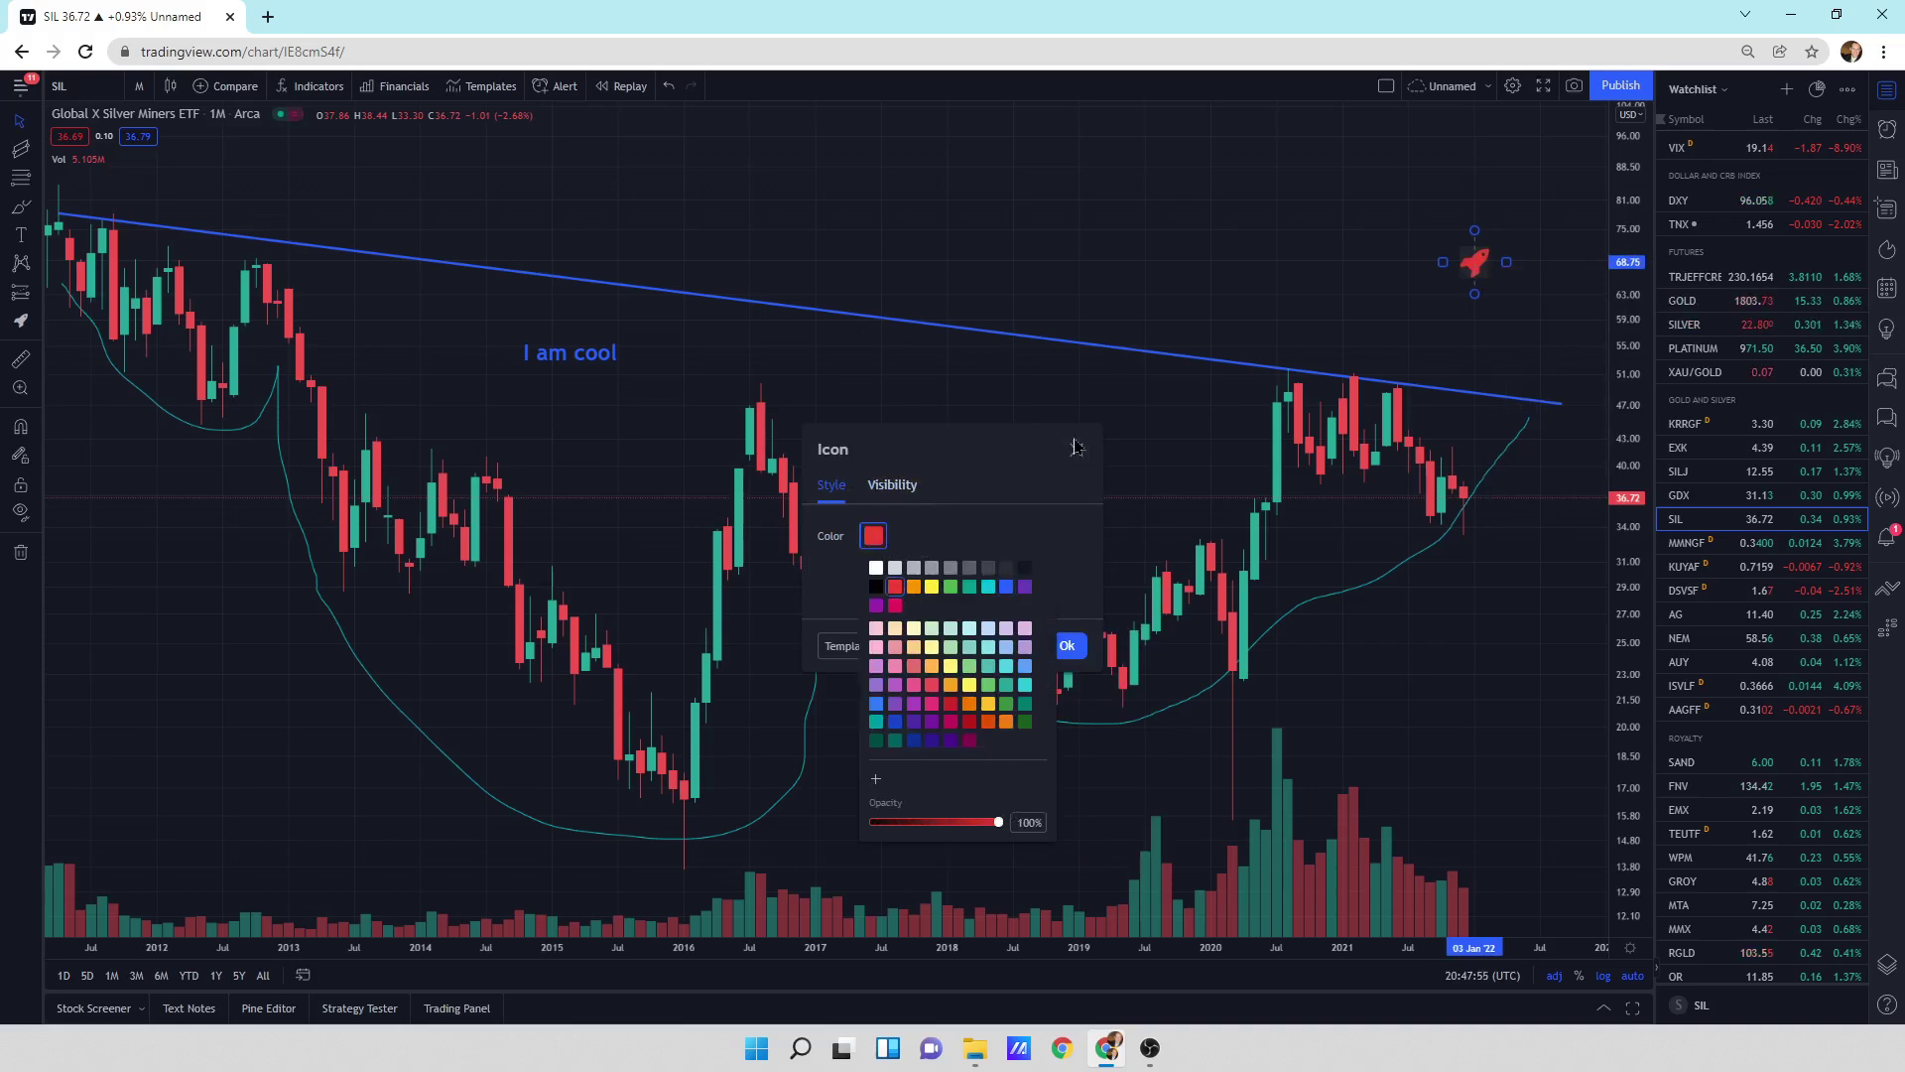
{"action": "left_click", "coordinate": [1060, 559]}
{"action": "left_click", "coordinate": [1067, 645]}
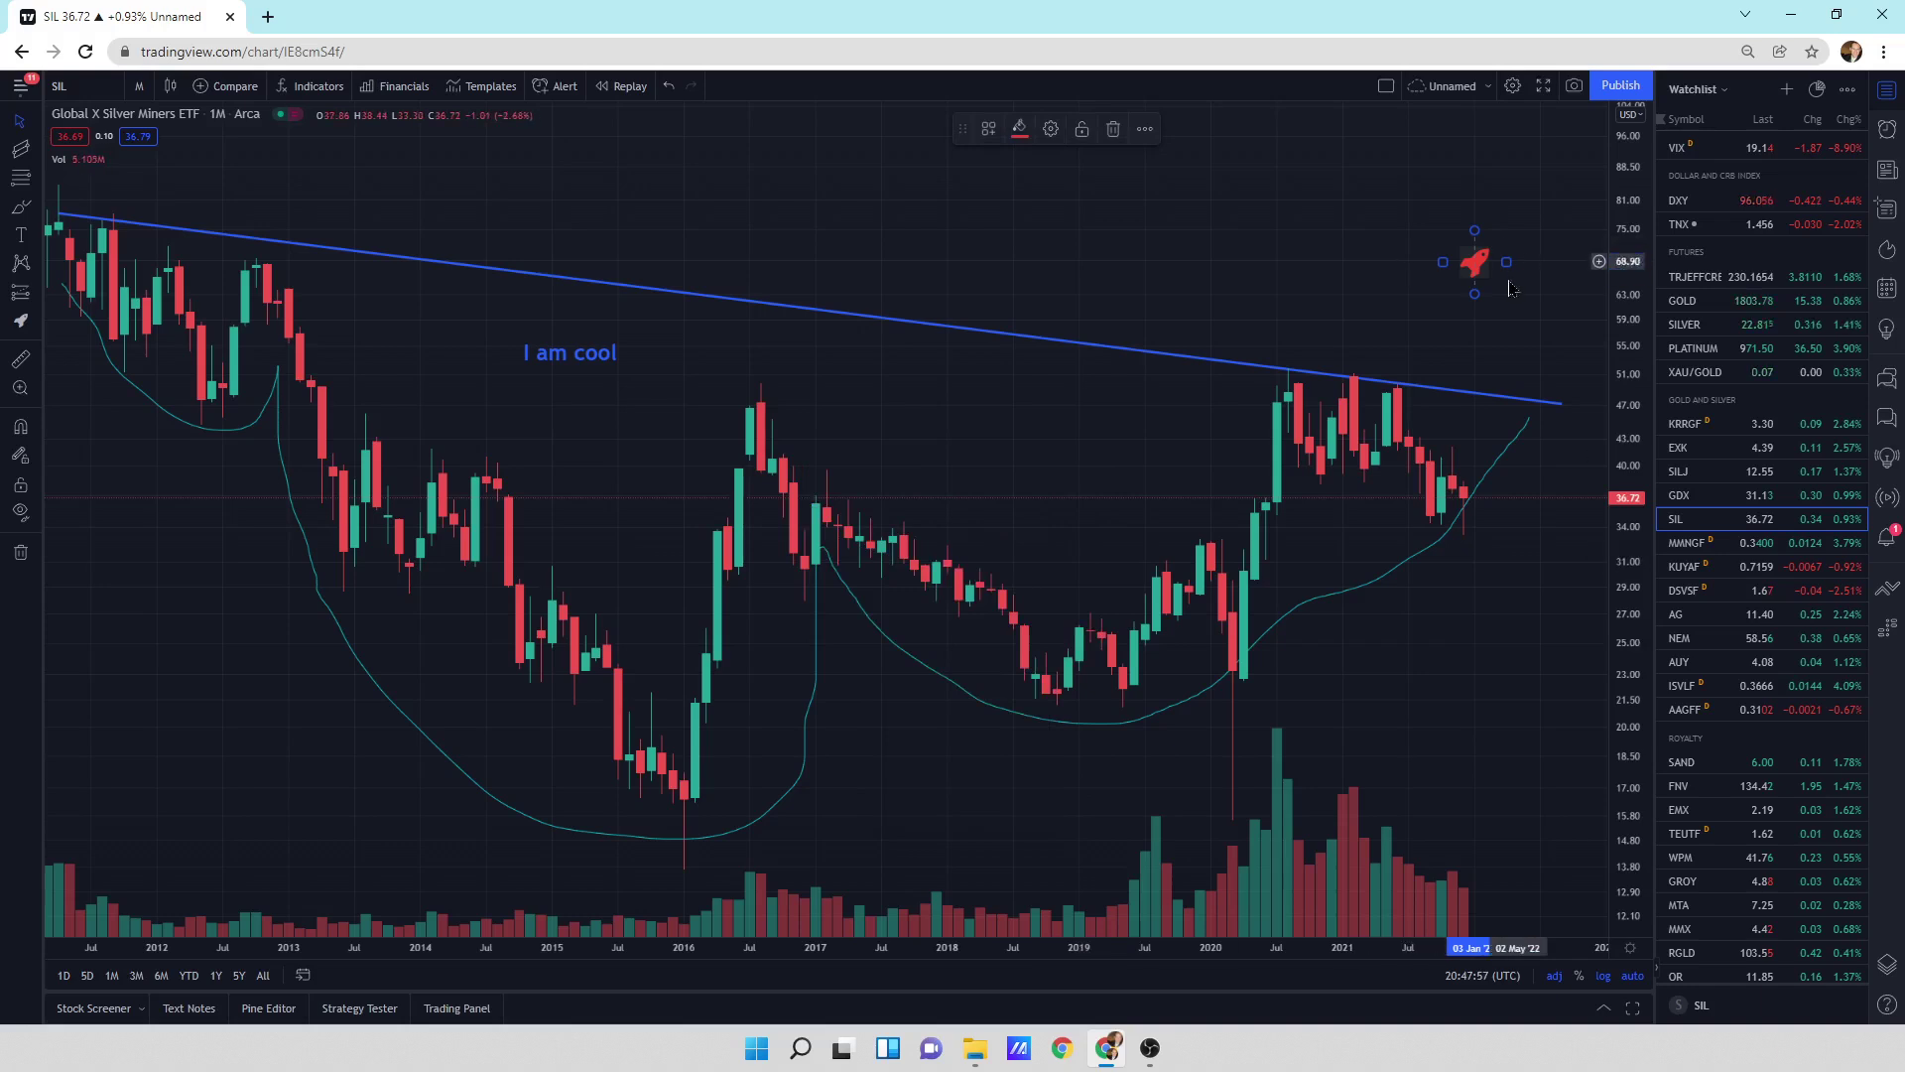
{"action": "mouse_move", "coordinate": [1477, 294]}
{"action": "left_mouse_down"}
{"action": "mouse_move", "coordinate": [1491, 316]}
{"action": "mouse_move", "coordinate": [1510, 268]}
{"action": "left_mouse_up"}
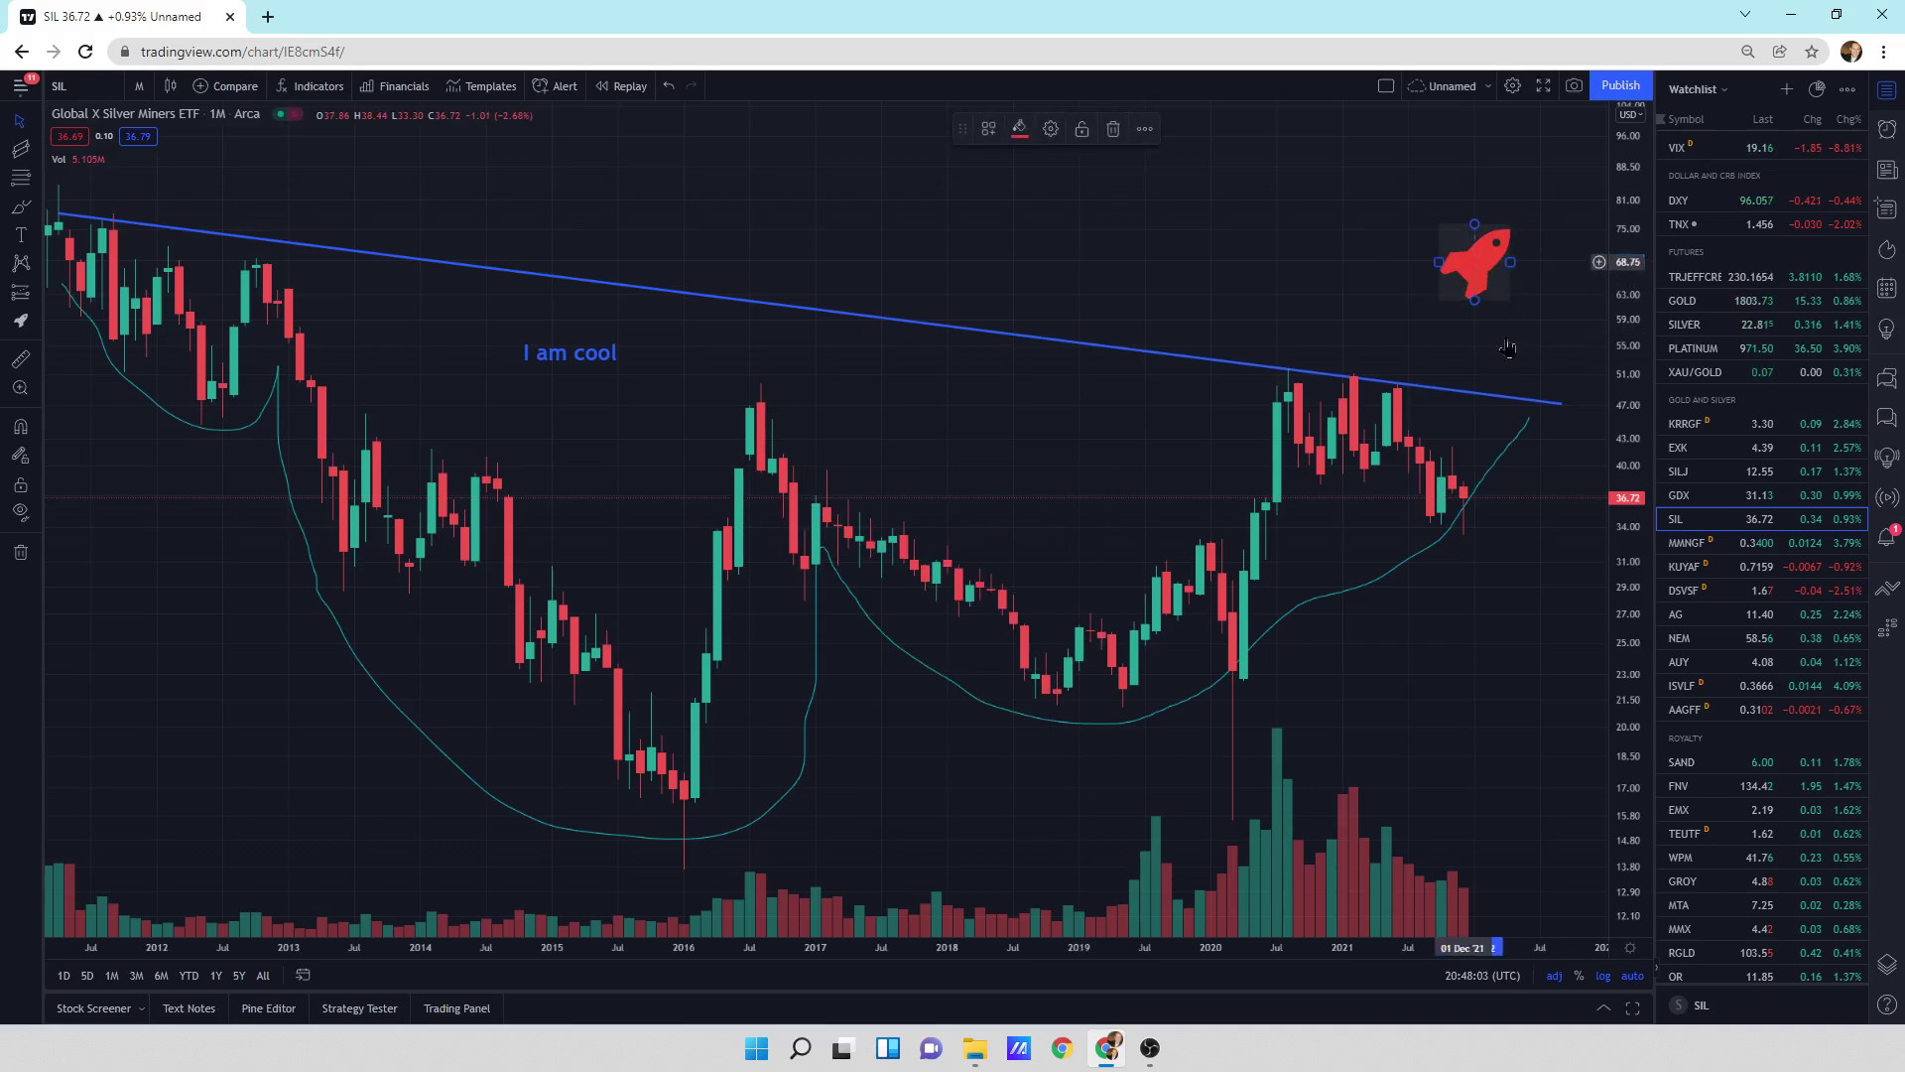
{"action": "left_click", "coordinate": [1478, 626]}
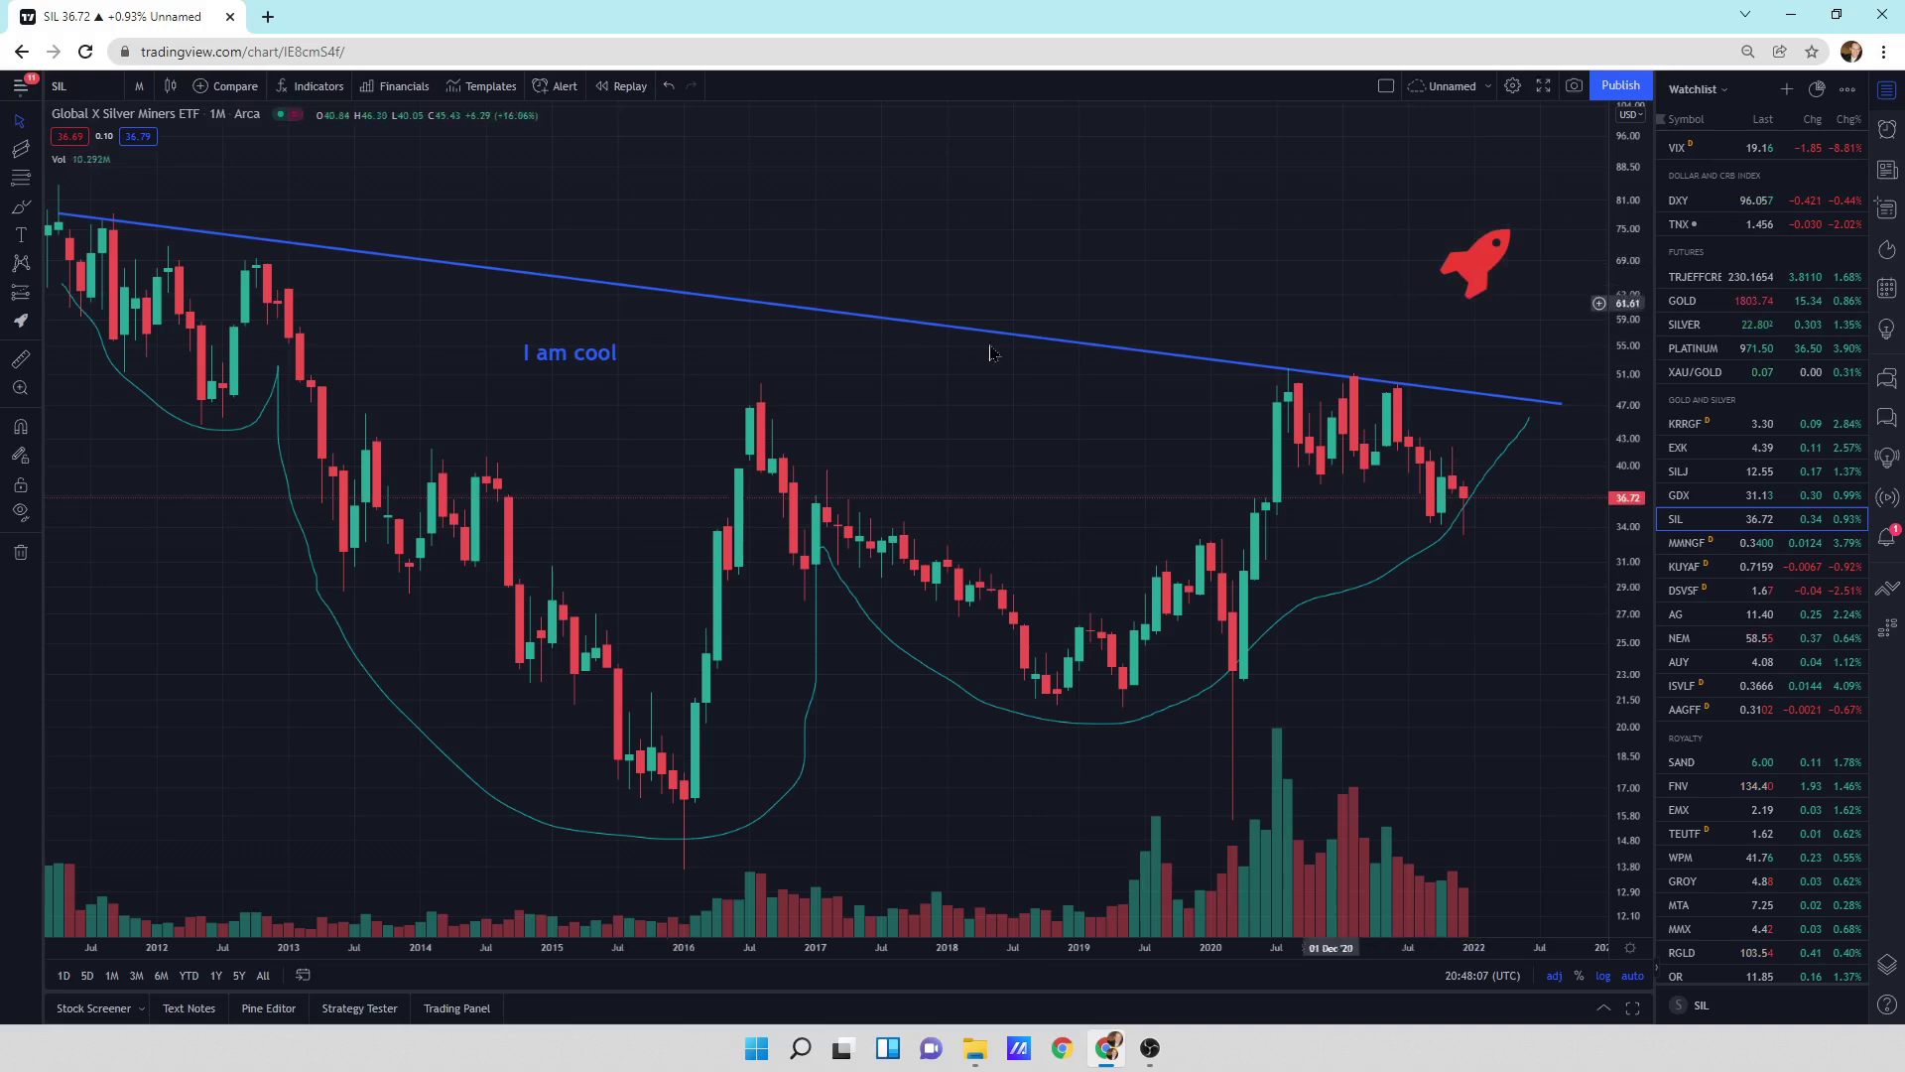
- Measure SIL's price drop at September 2011 from about 75.28 down to about 56.27, then clear the measurement
{"action": "left_click", "coordinate": [20, 359]}
{"action": "left_click", "coordinate": [112, 243]}
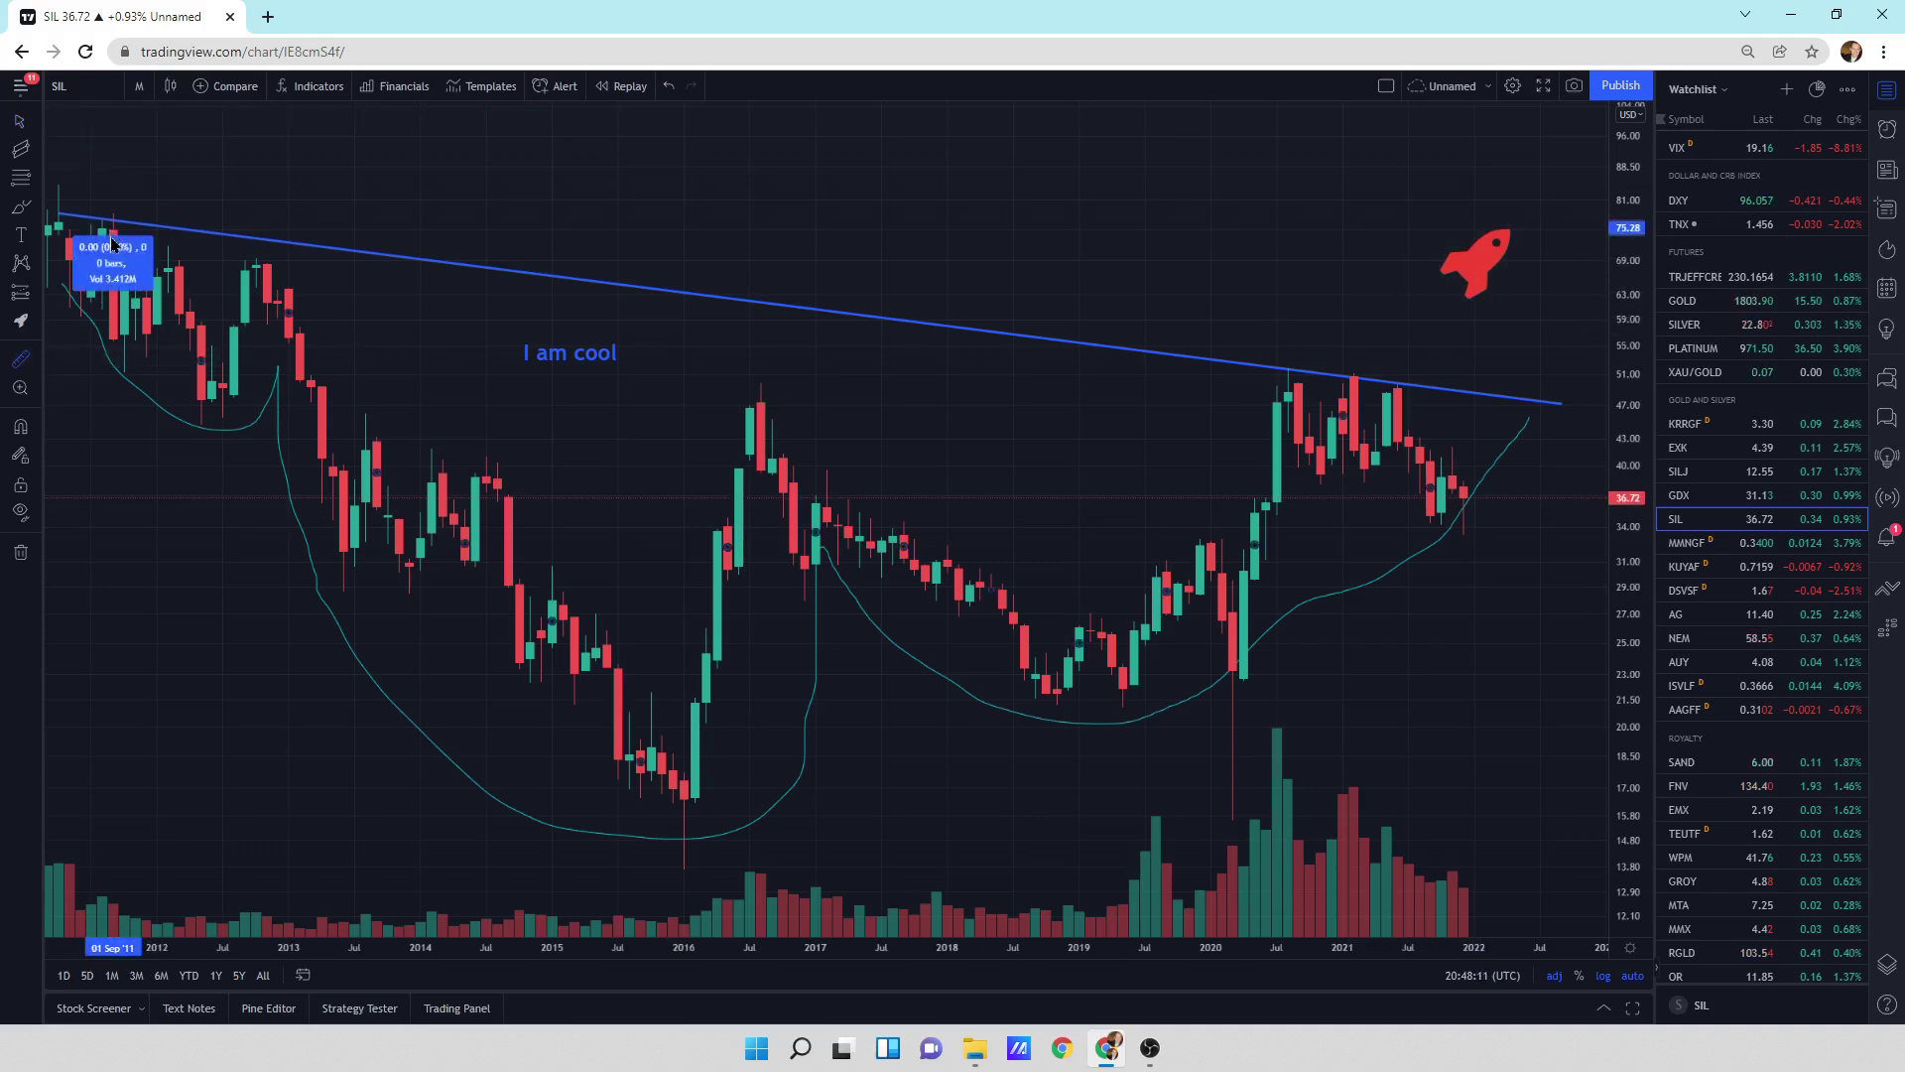
{"action": "left_click", "coordinate": [112, 339]}
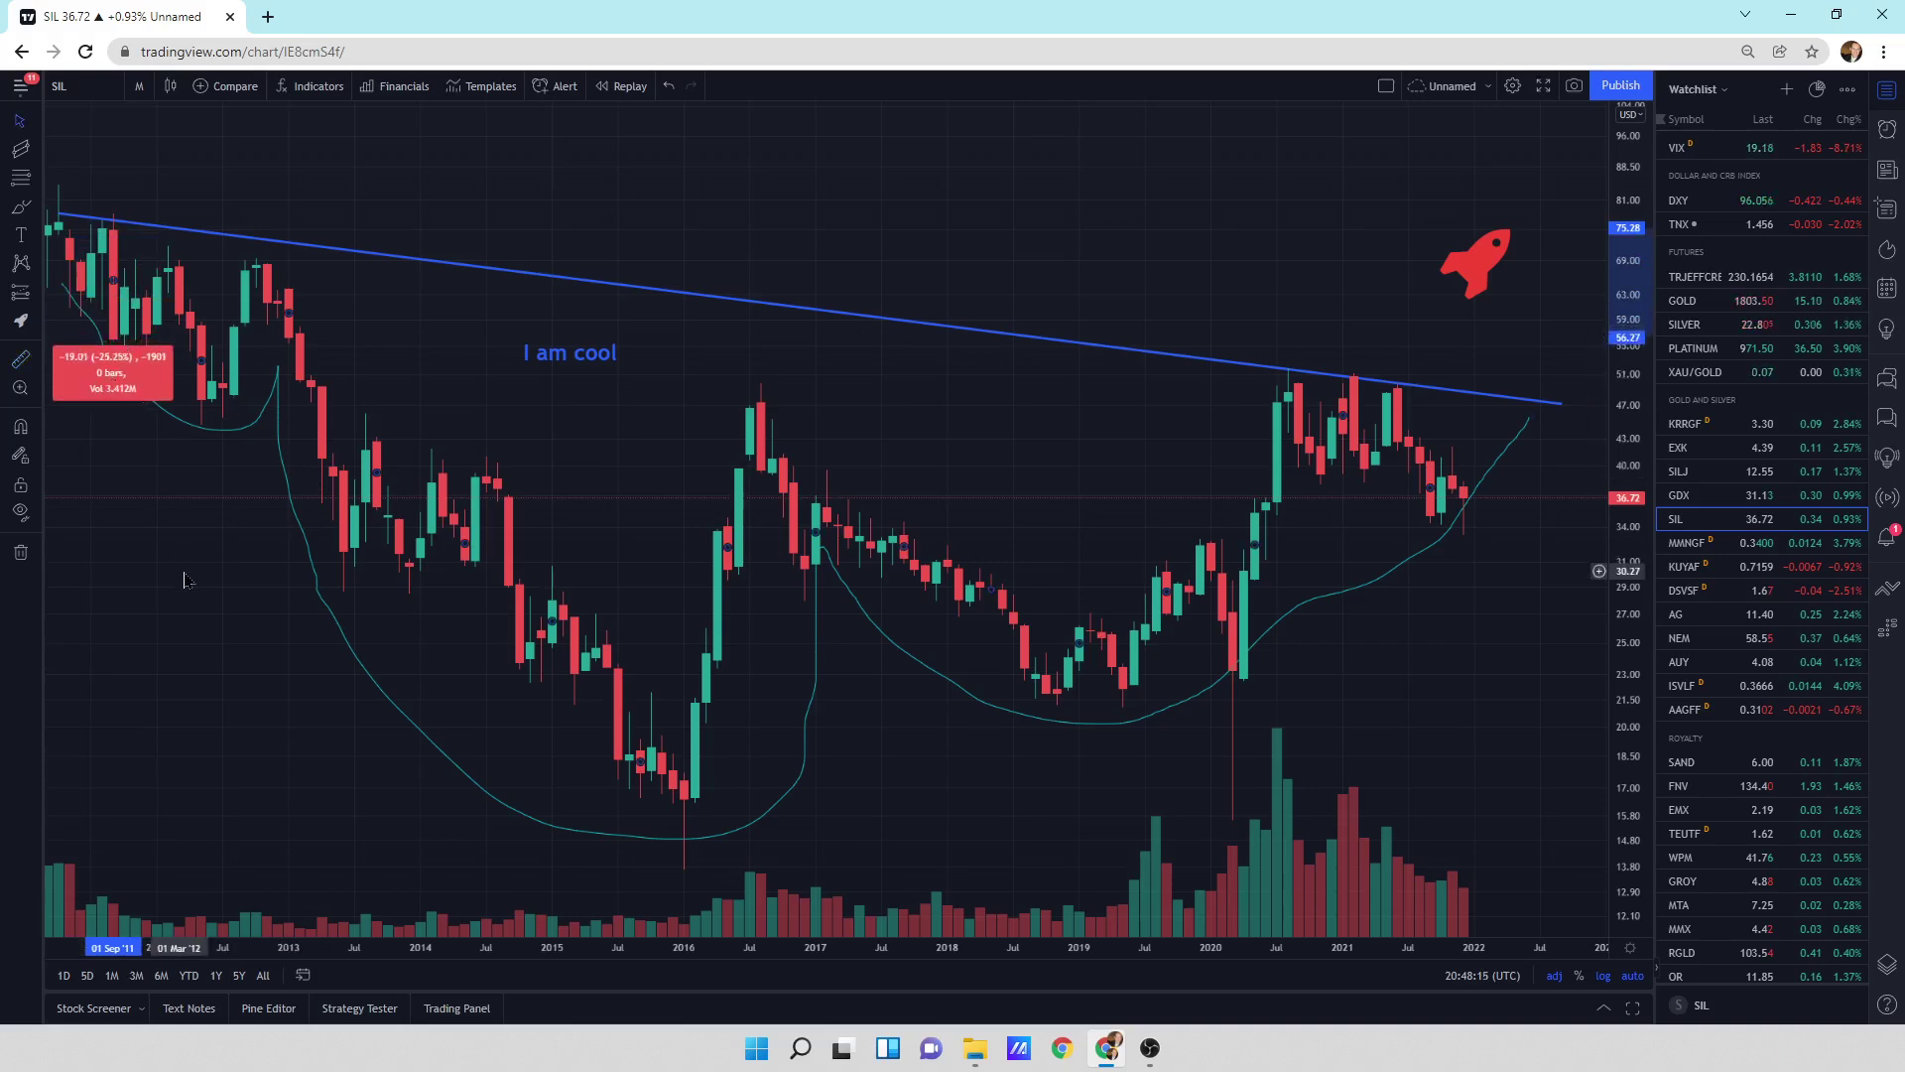
{"action": "left_click", "coordinate": [127, 370]}
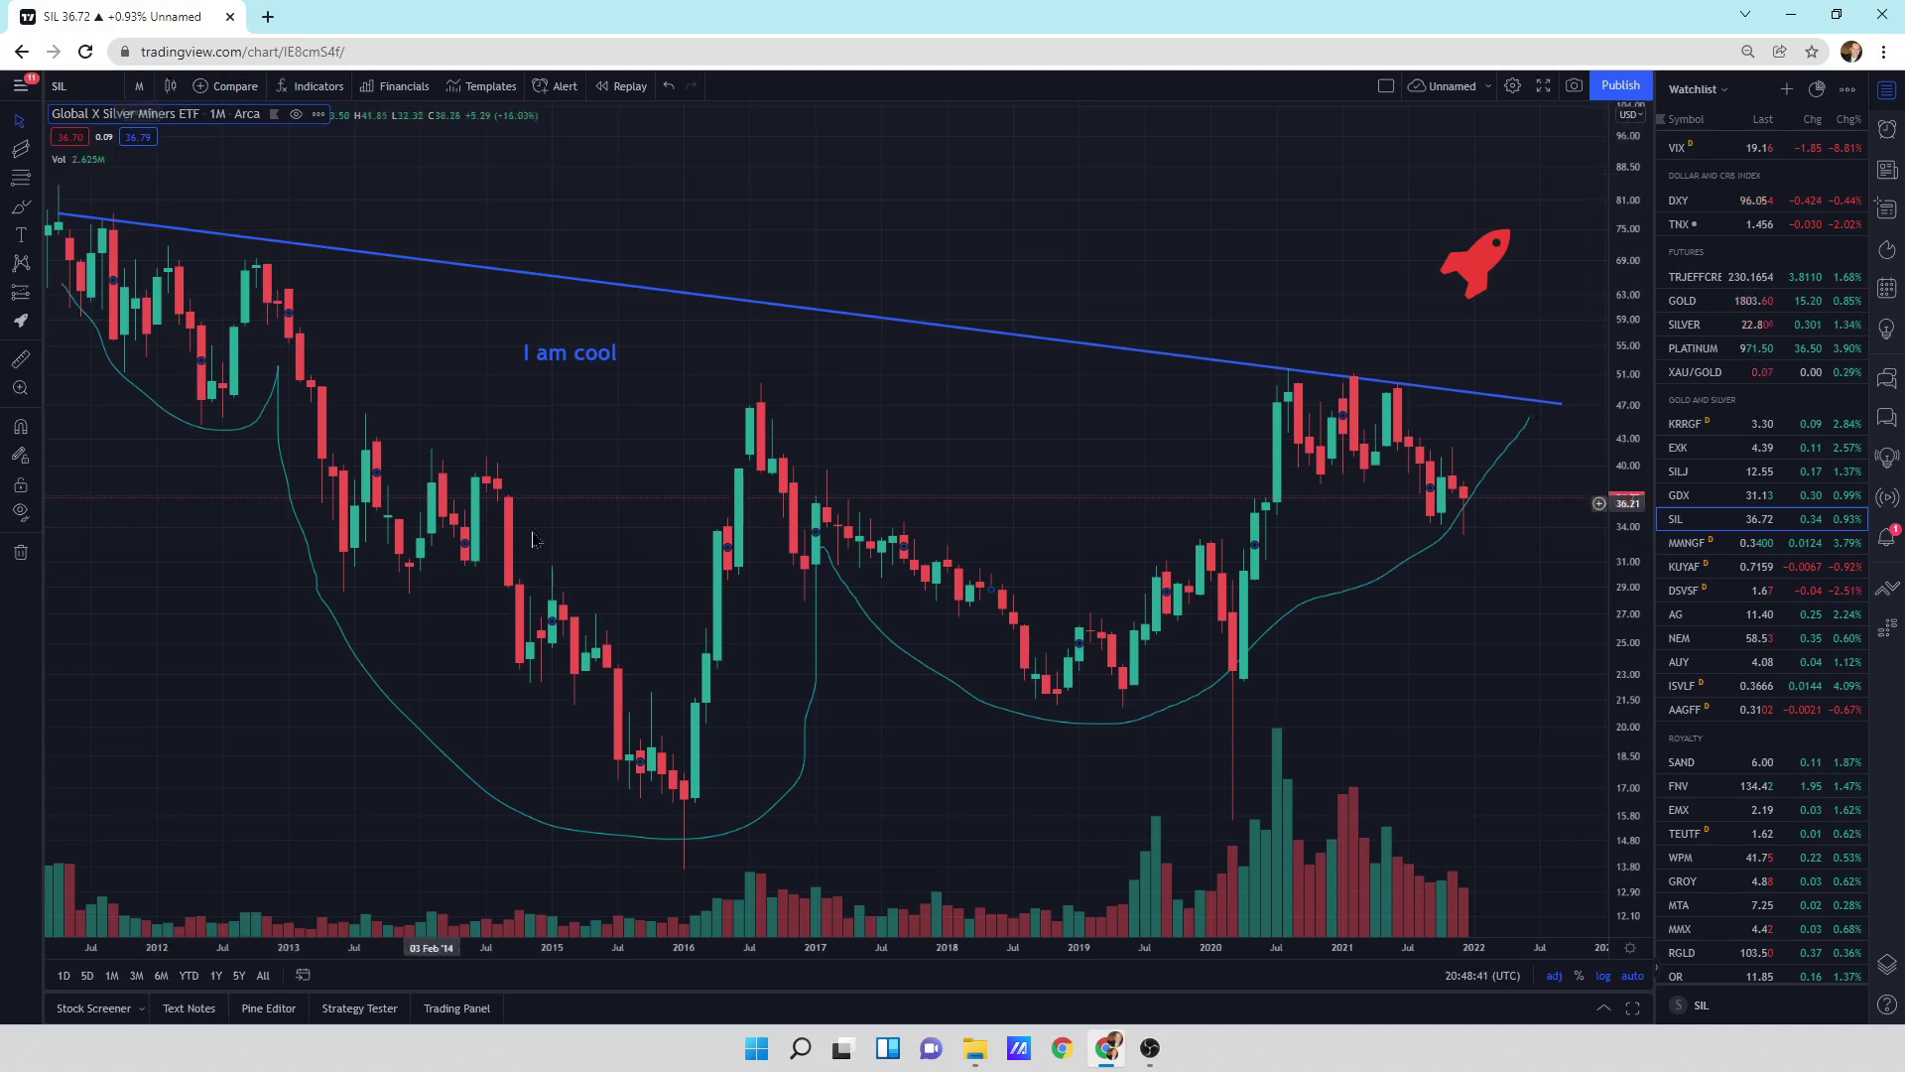
- Show SIL's past year on the chart in daily candles
{"action": "left_click", "coordinate": [217, 975]}
{"action": "scroll", "coordinate": [437, 655], "scroll_direction": "down", "scroll_amount": 10}
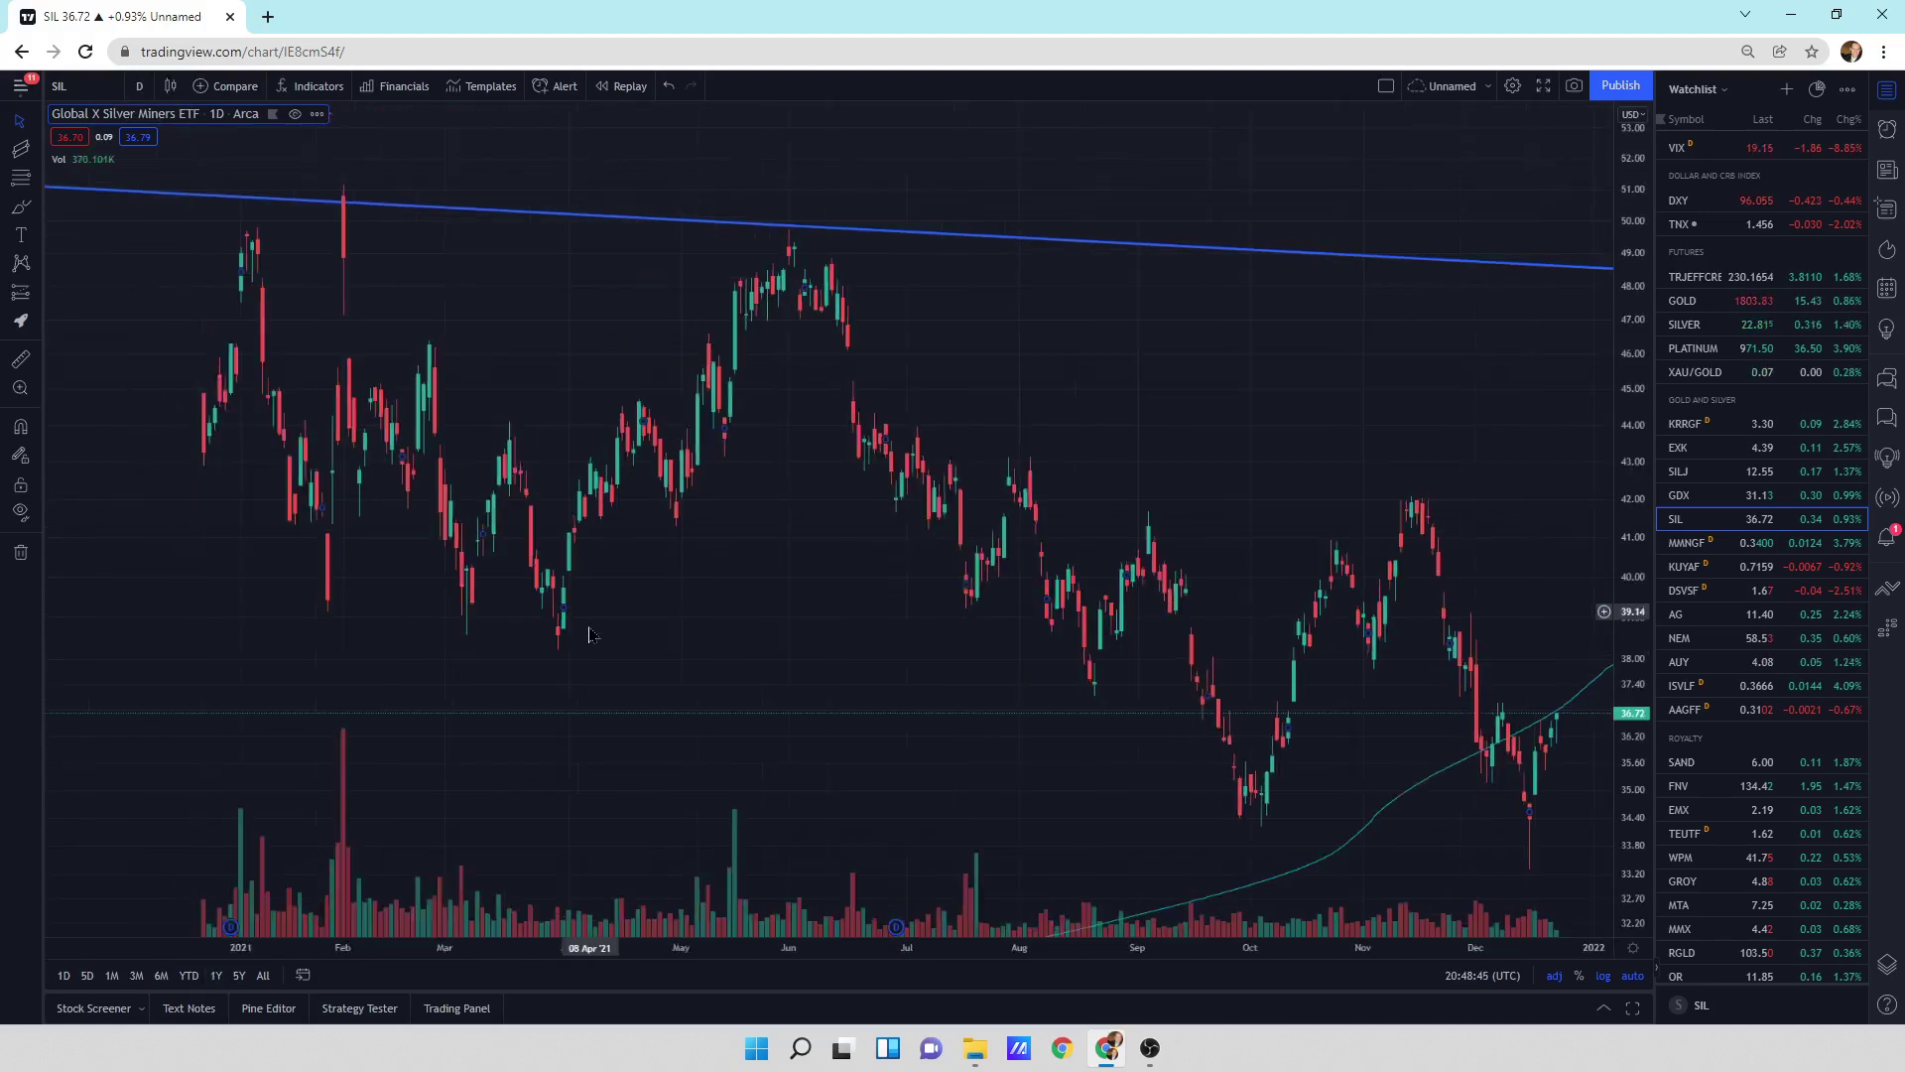
{"action": "scroll", "coordinate": [846, 579], "scroll_direction": "down", "scroll_amount": 8}
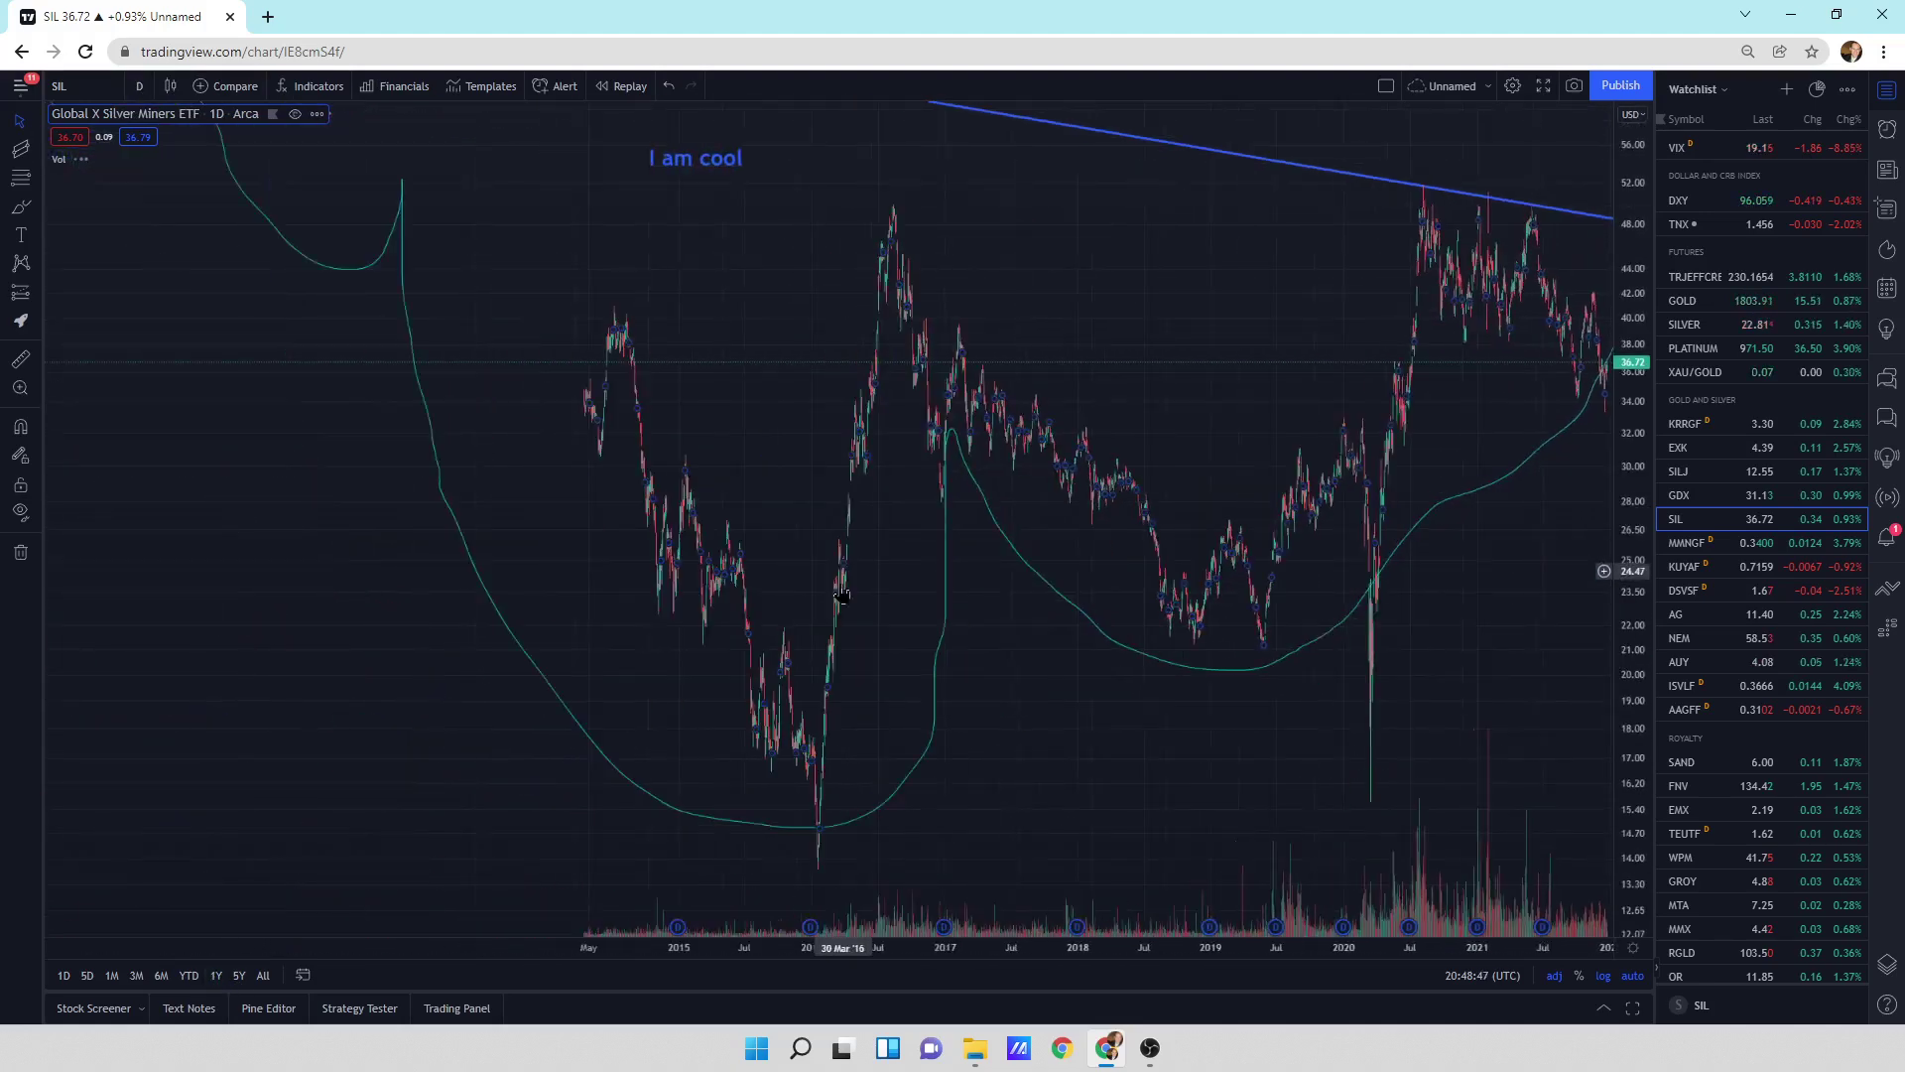
{"action": "scroll", "coordinate": [613, 426], "scroll_direction": "up", "scroll_amount": 5}
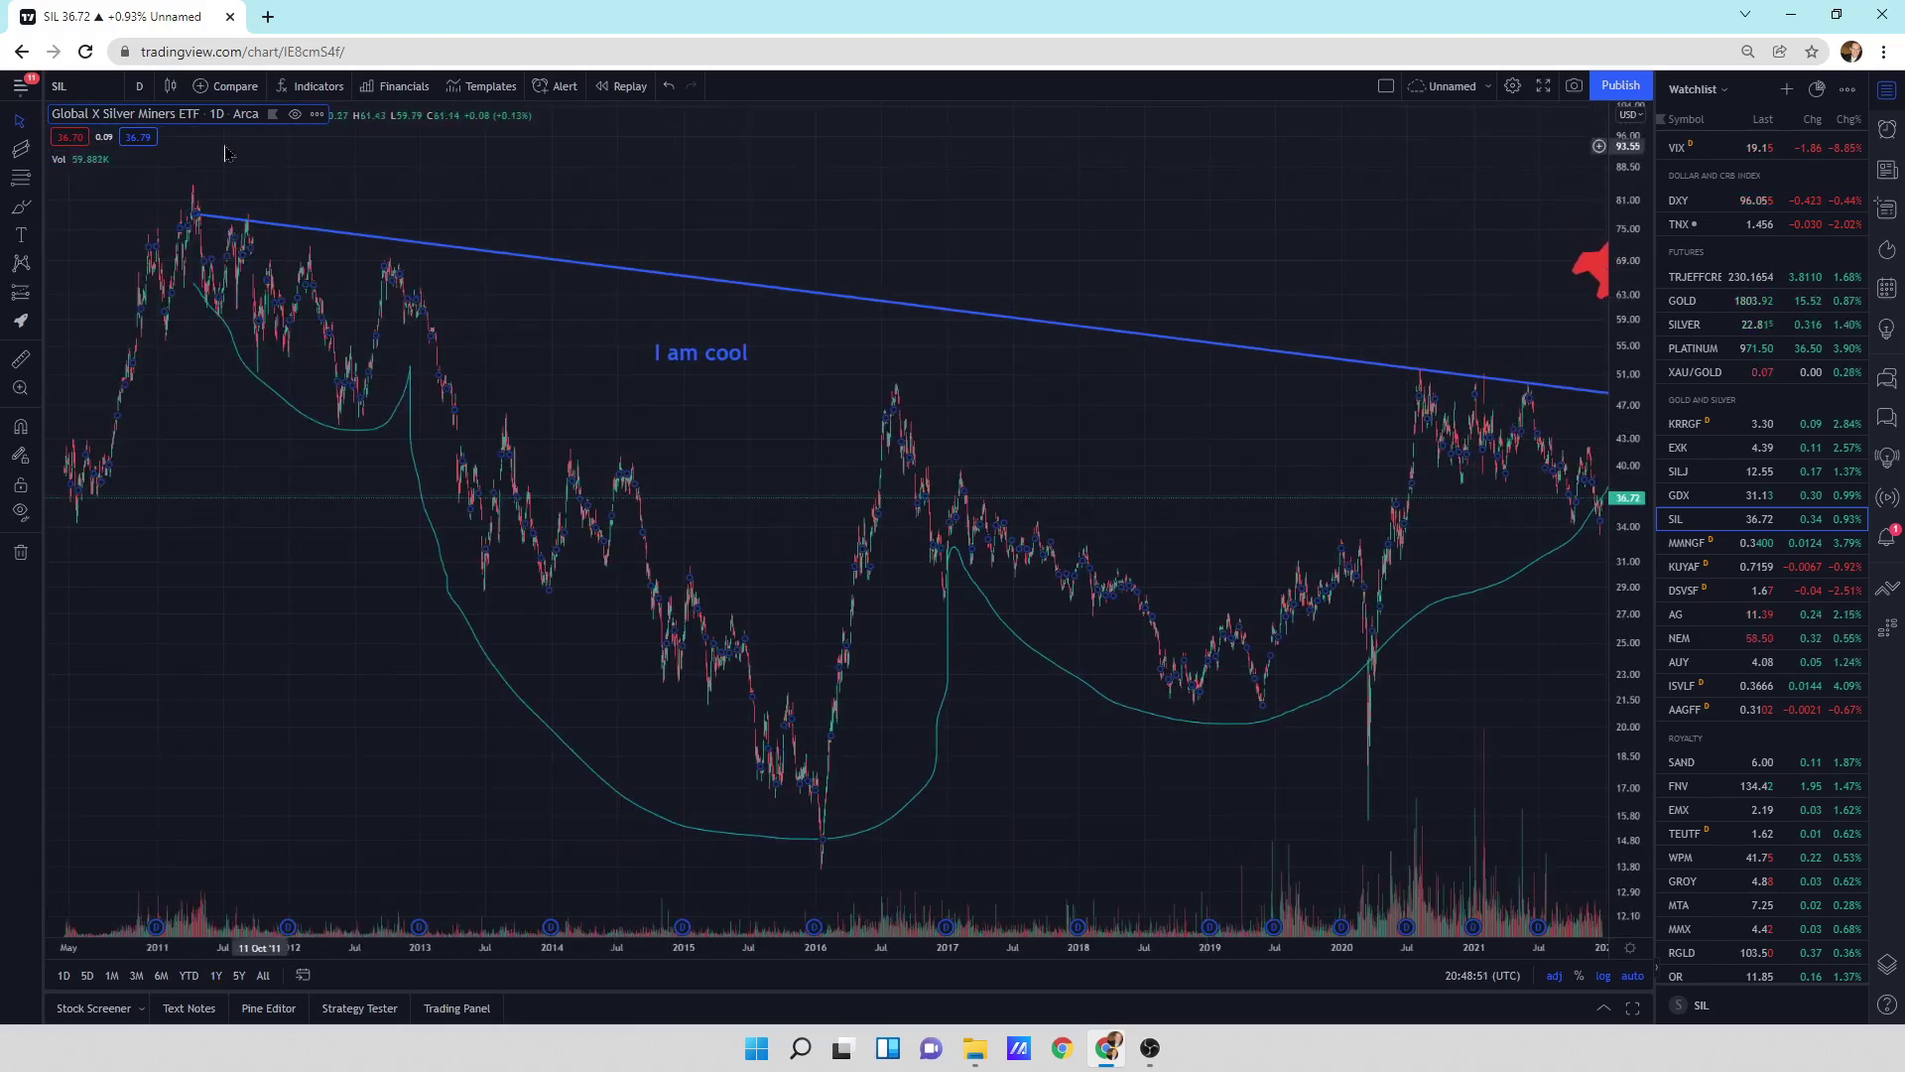
{"action": "left_click", "coordinate": [171, 87]}
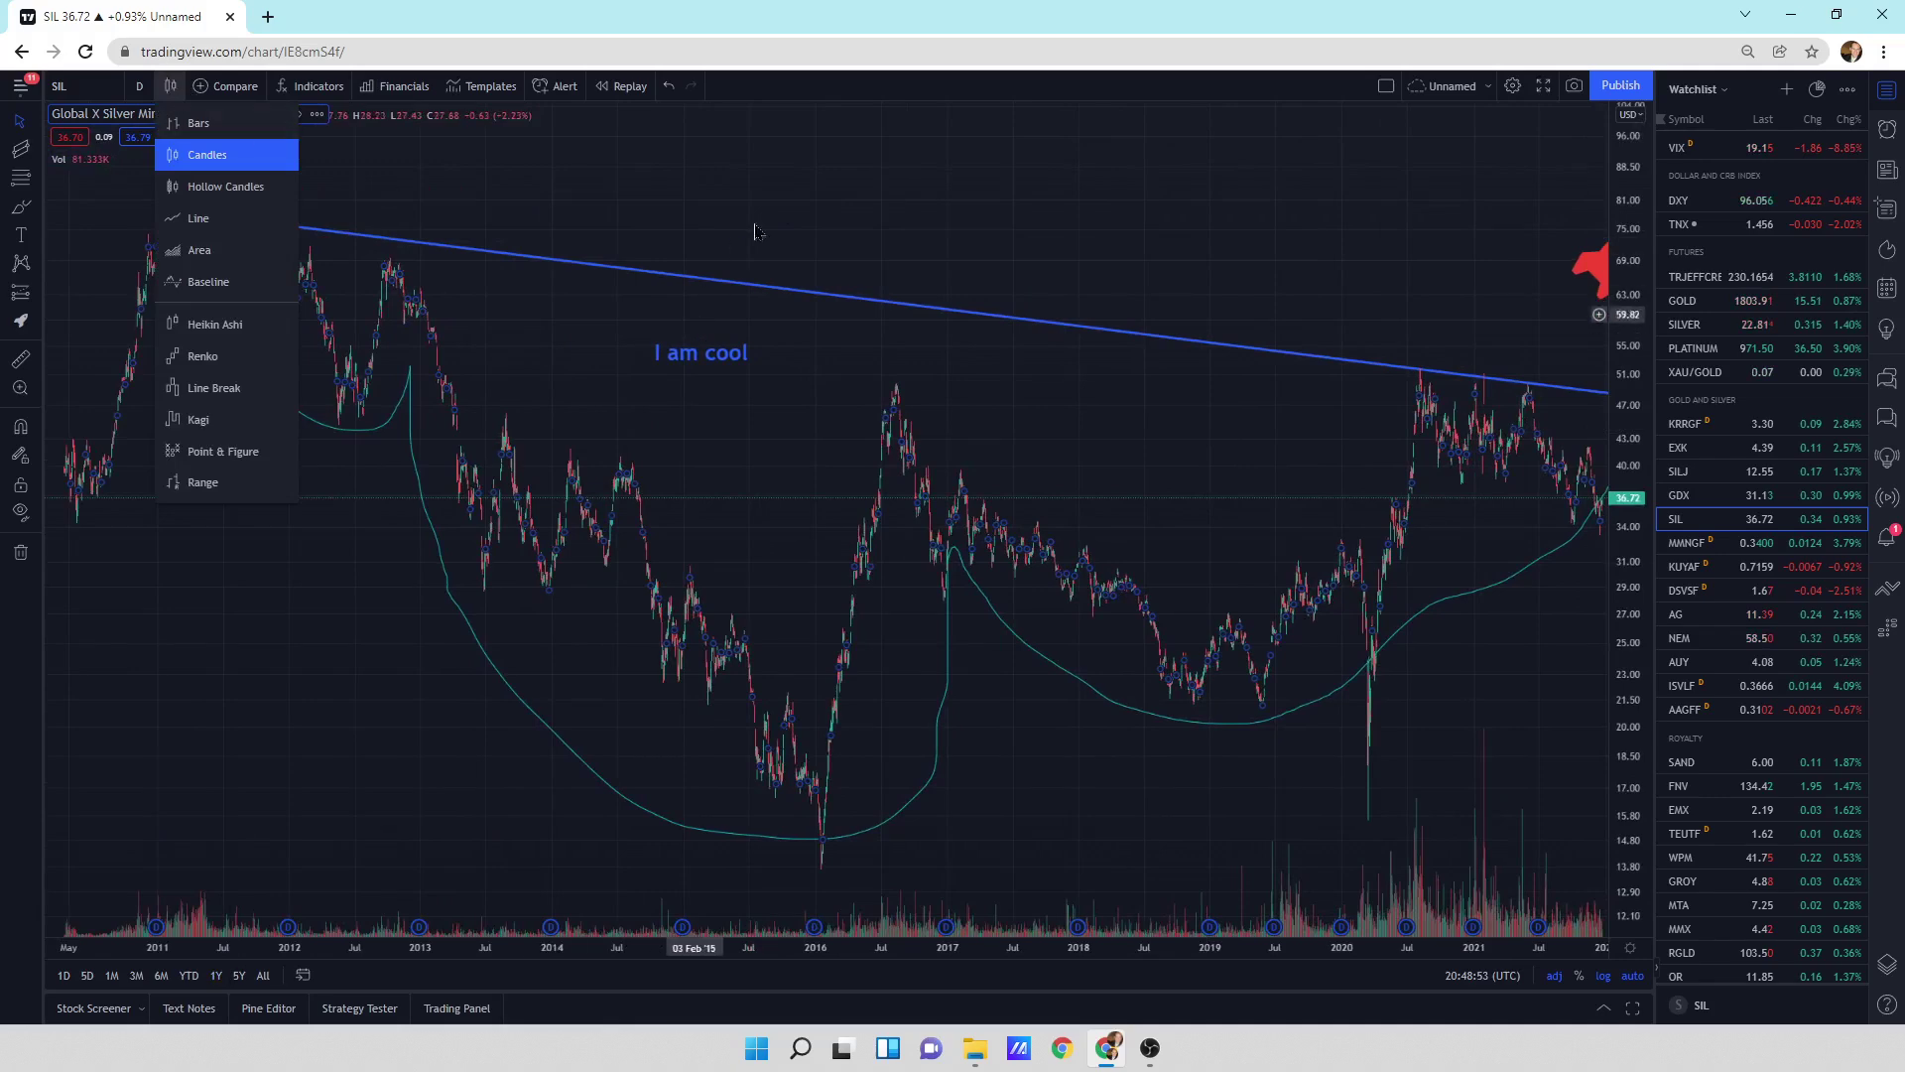
{"action": "left_click", "coordinate": [340, 778]}
{"action": "left_click", "coordinate": [216, 975]}
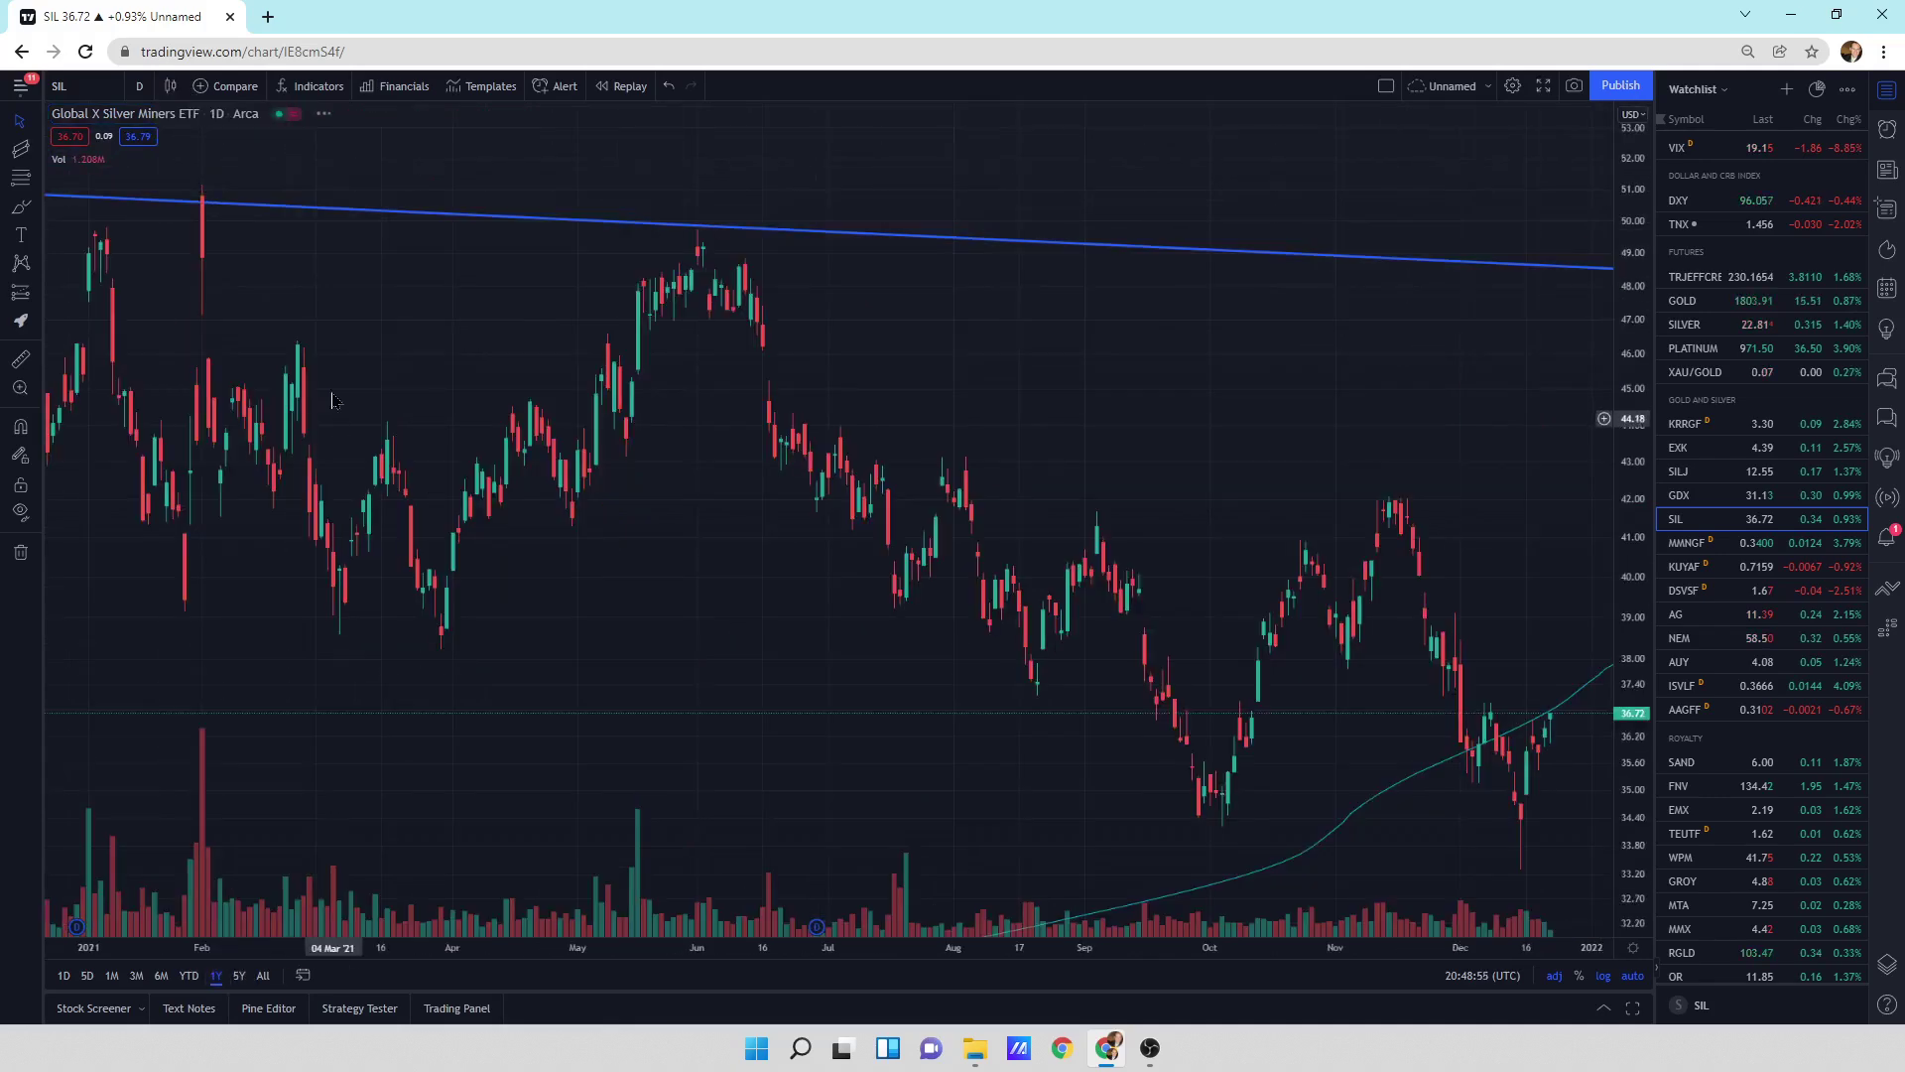
- Preview SIL's daily chart as Bars and return it to Candles
{"action": "left_click", "coordinate": [172, 87]}
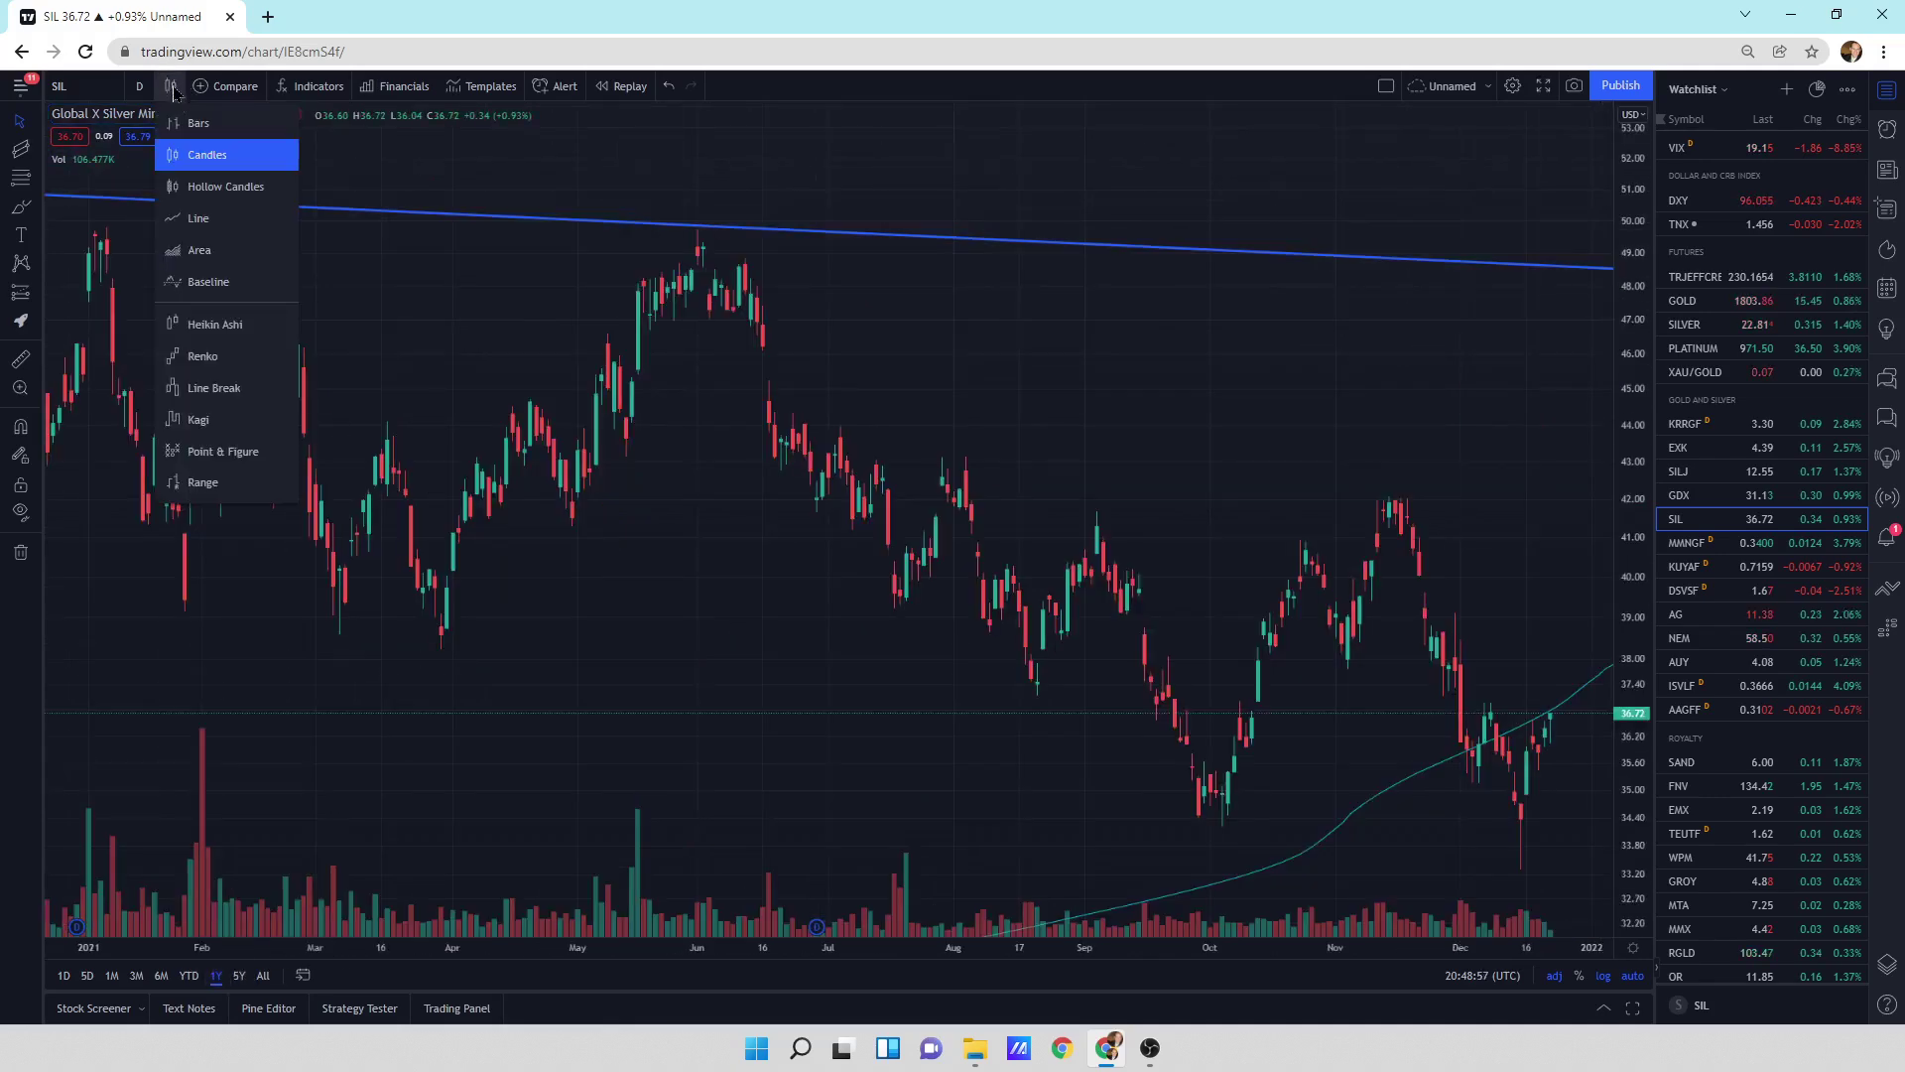
{"action": "left_click", "coordinate": [199, 123]}
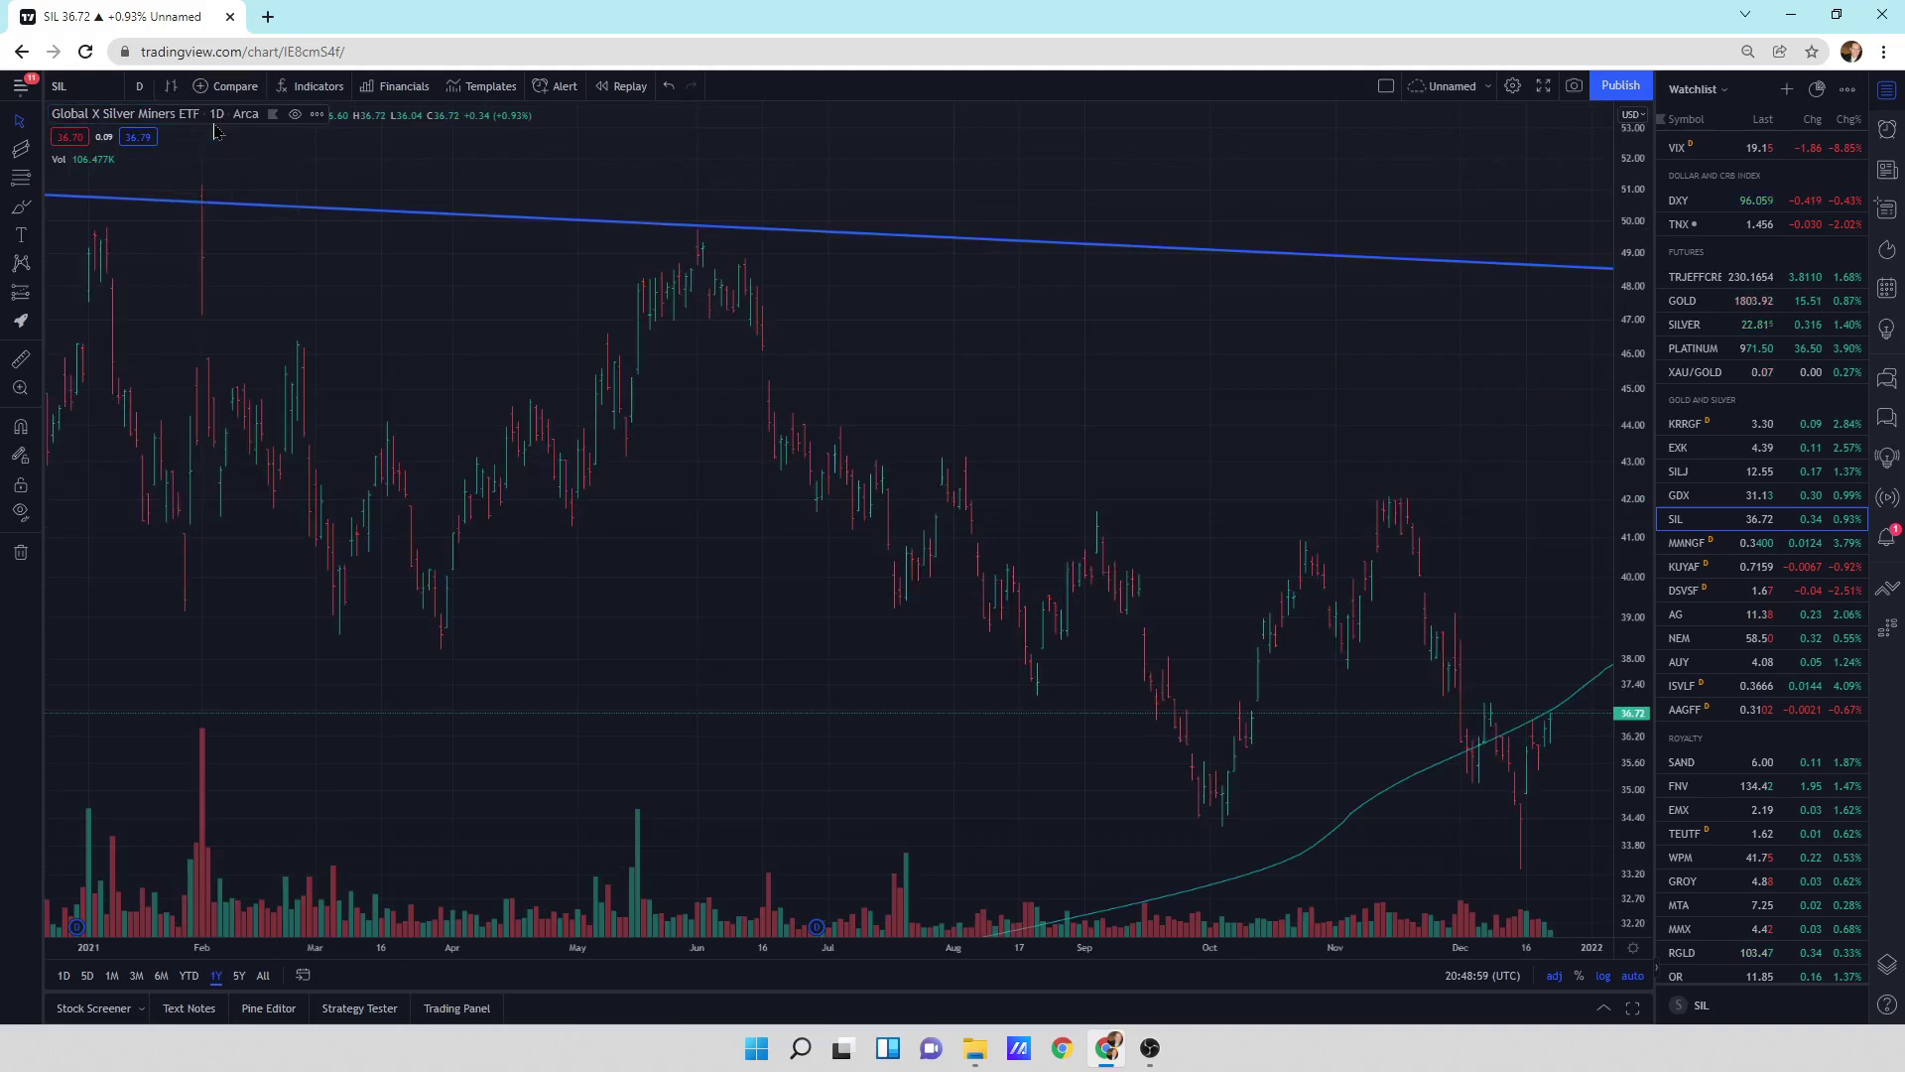
{"action": "left_click", "coordinate": [172, 87]}
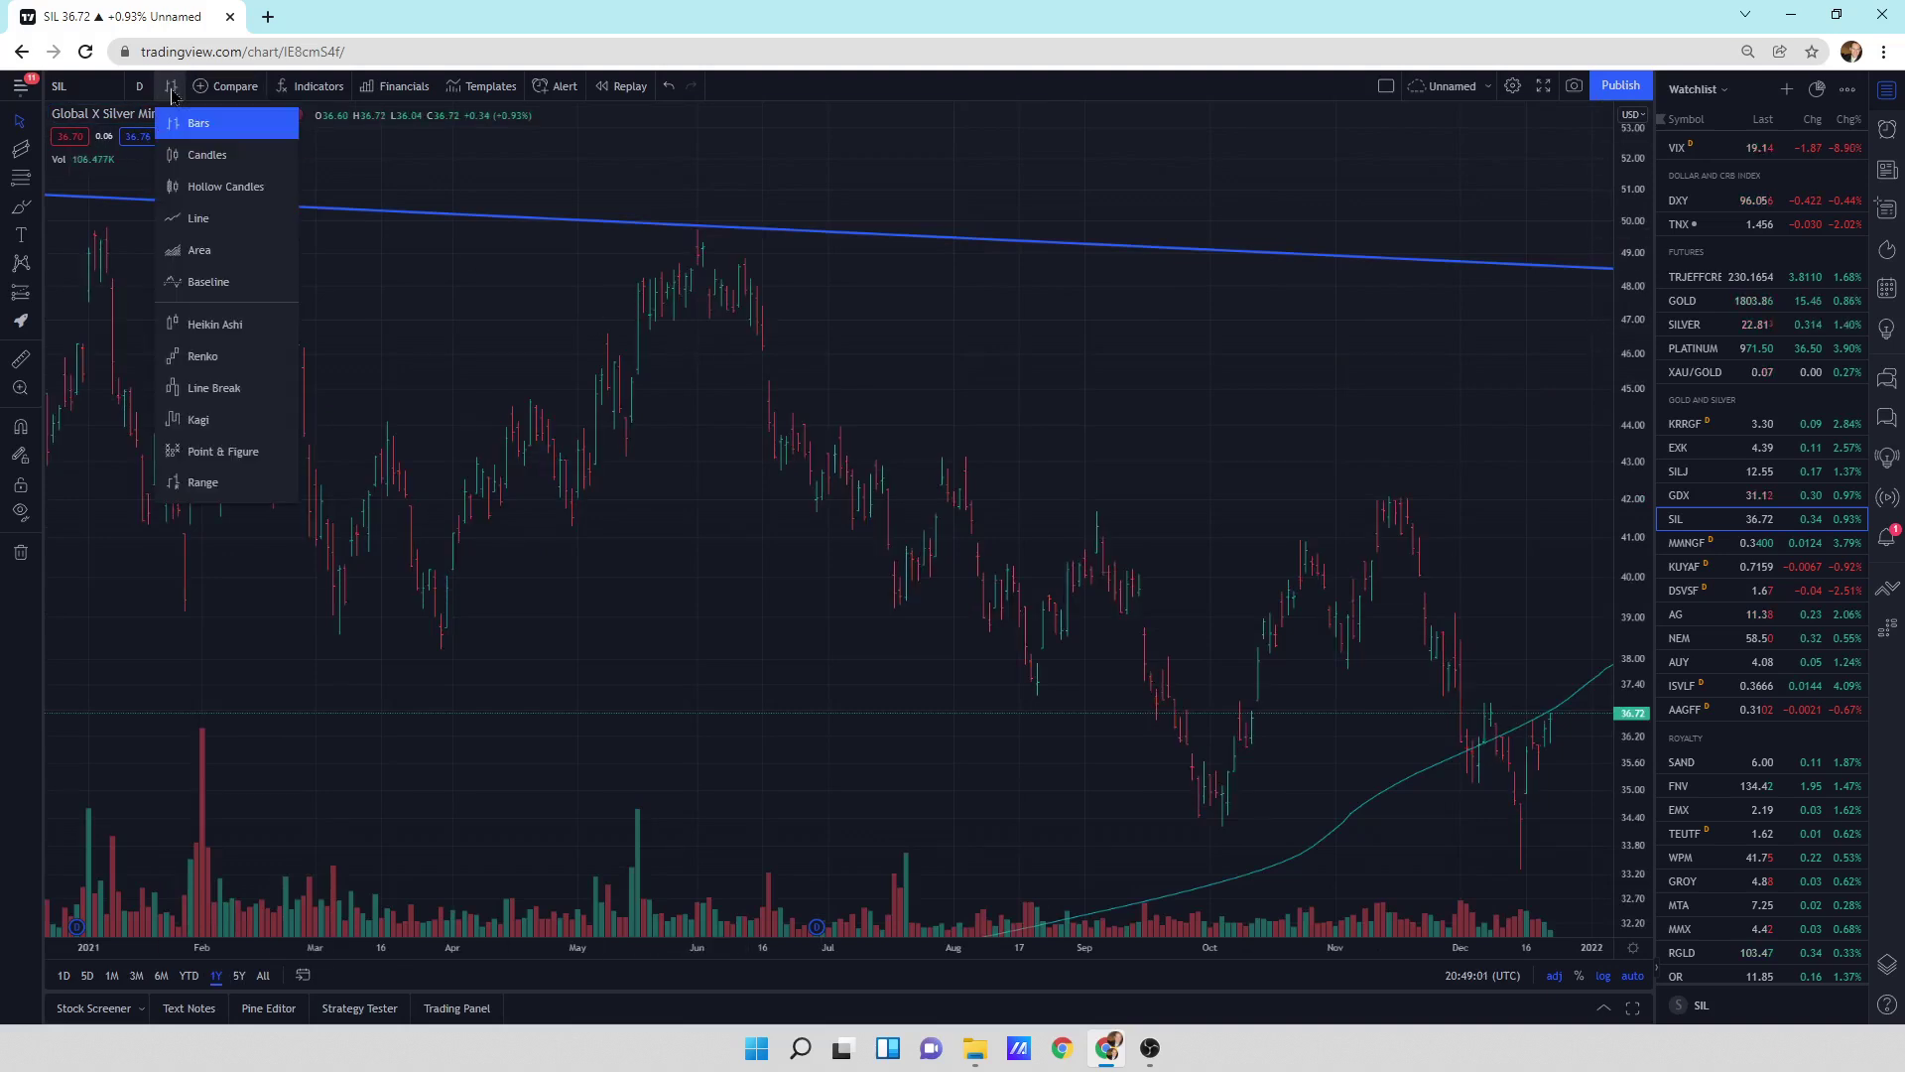
{"action": "left_click", "coordinate": [191, 156]}
- Preview SIL's daily chart as Hollow Candles and as a Line
{"action": "left_click", "coordinate": [171, 87]}
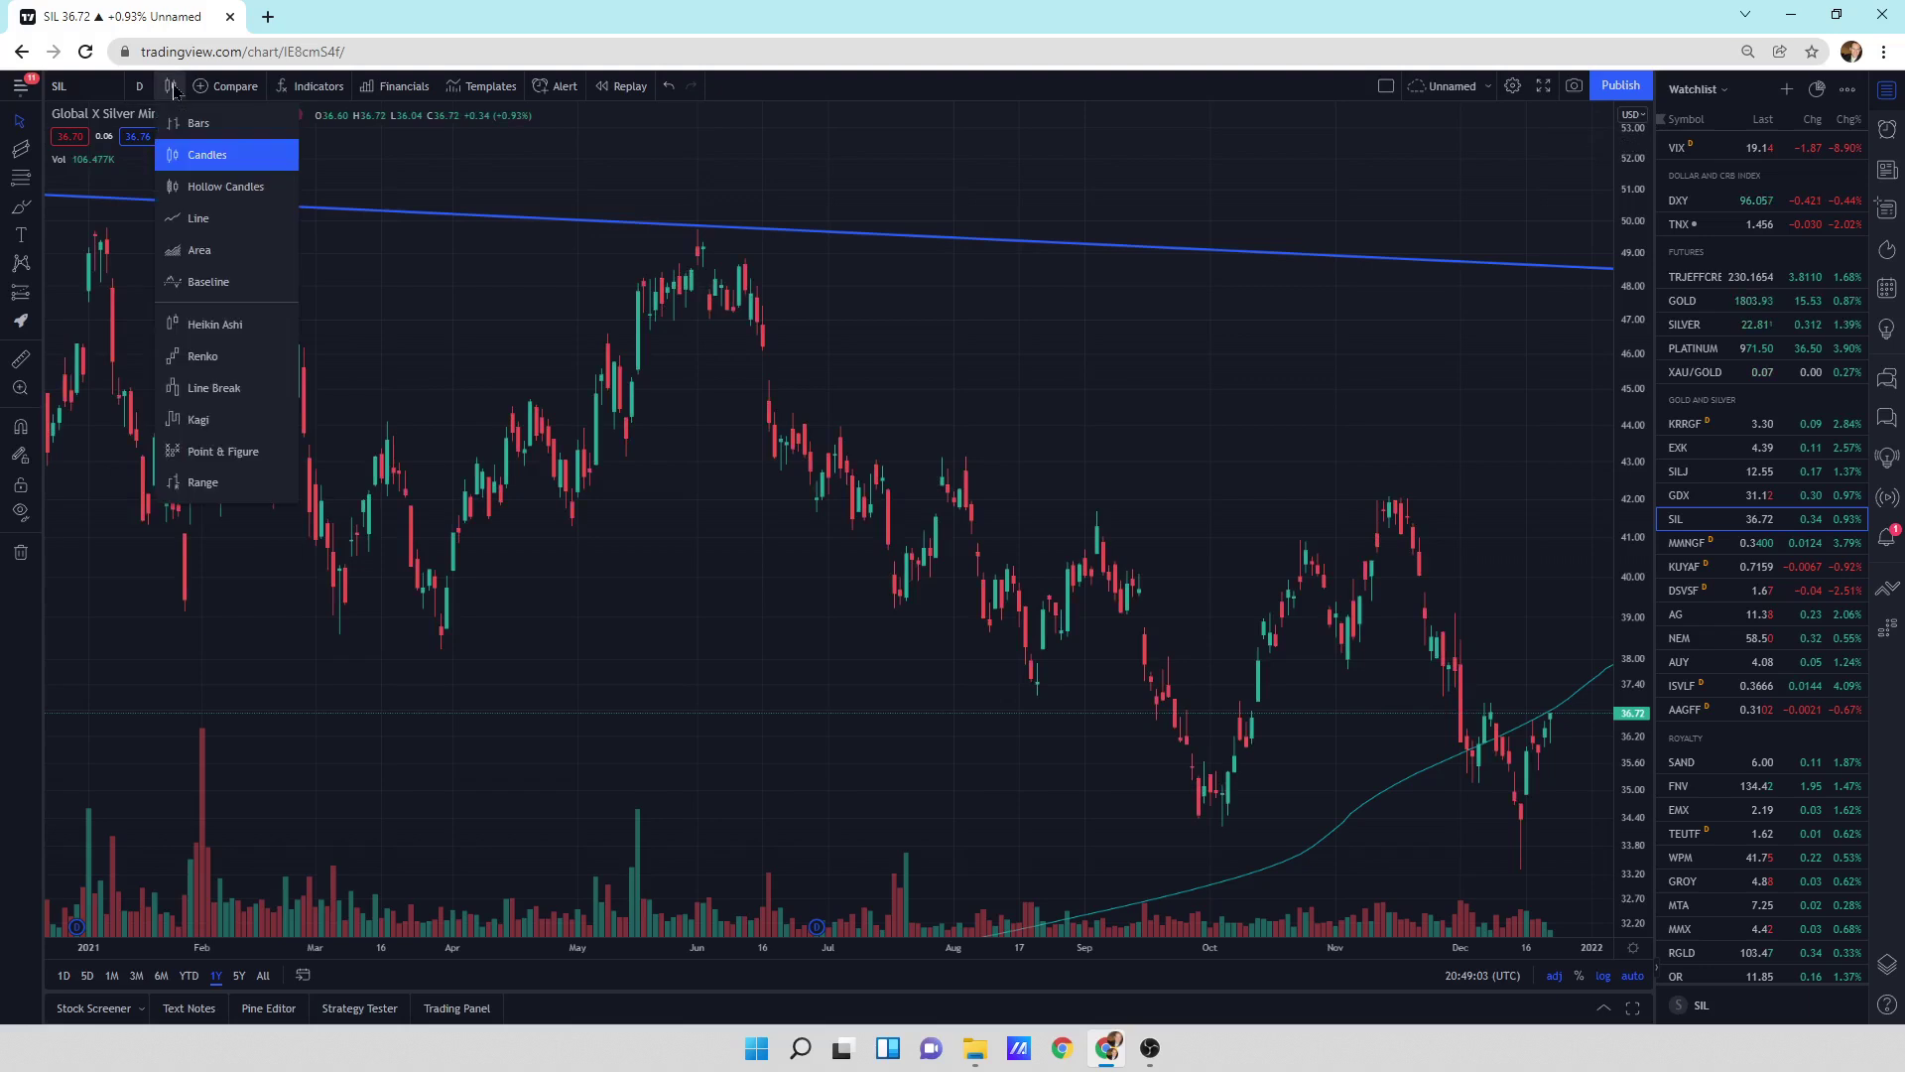
{"action": "left_click", "coordinate": [195, 188]}
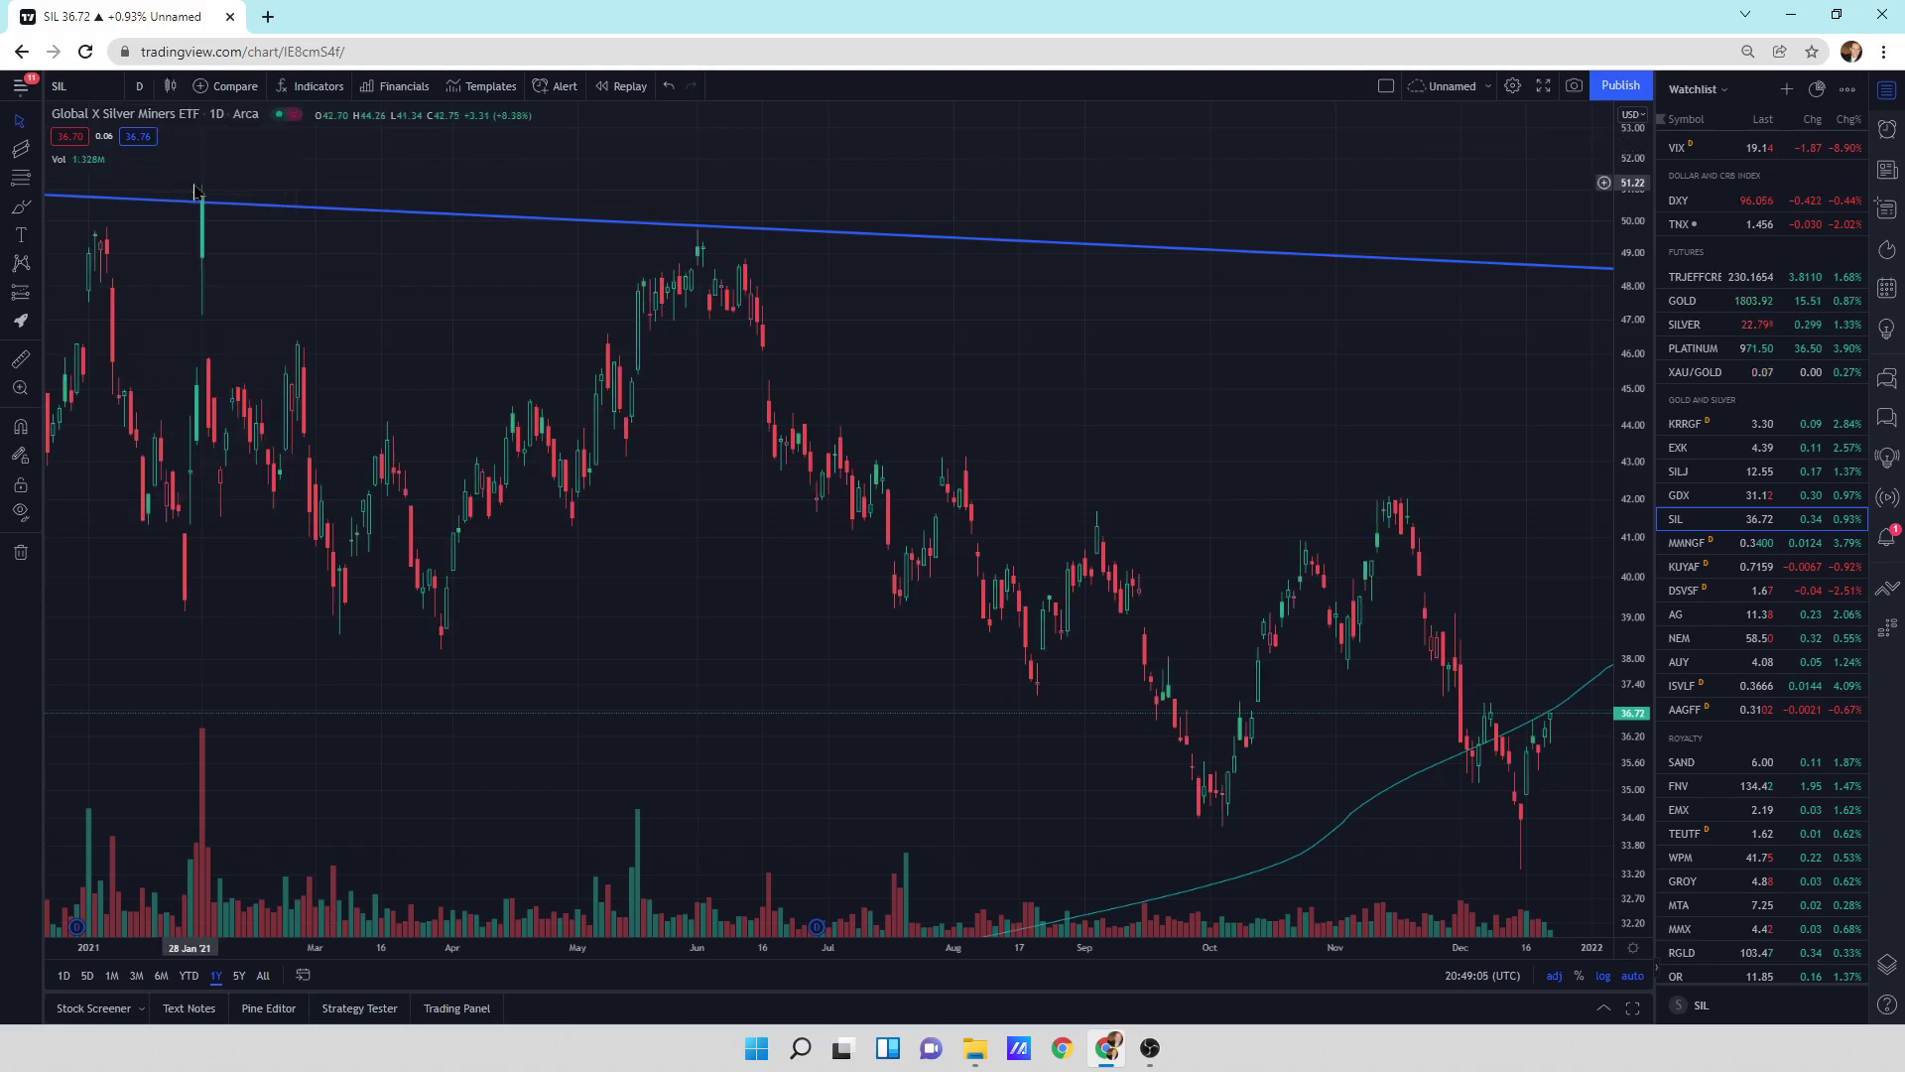
{"action": "left_click", "coordinate": [171, 86]}
{"action": "left_click", "coordinate": [210, 221]}
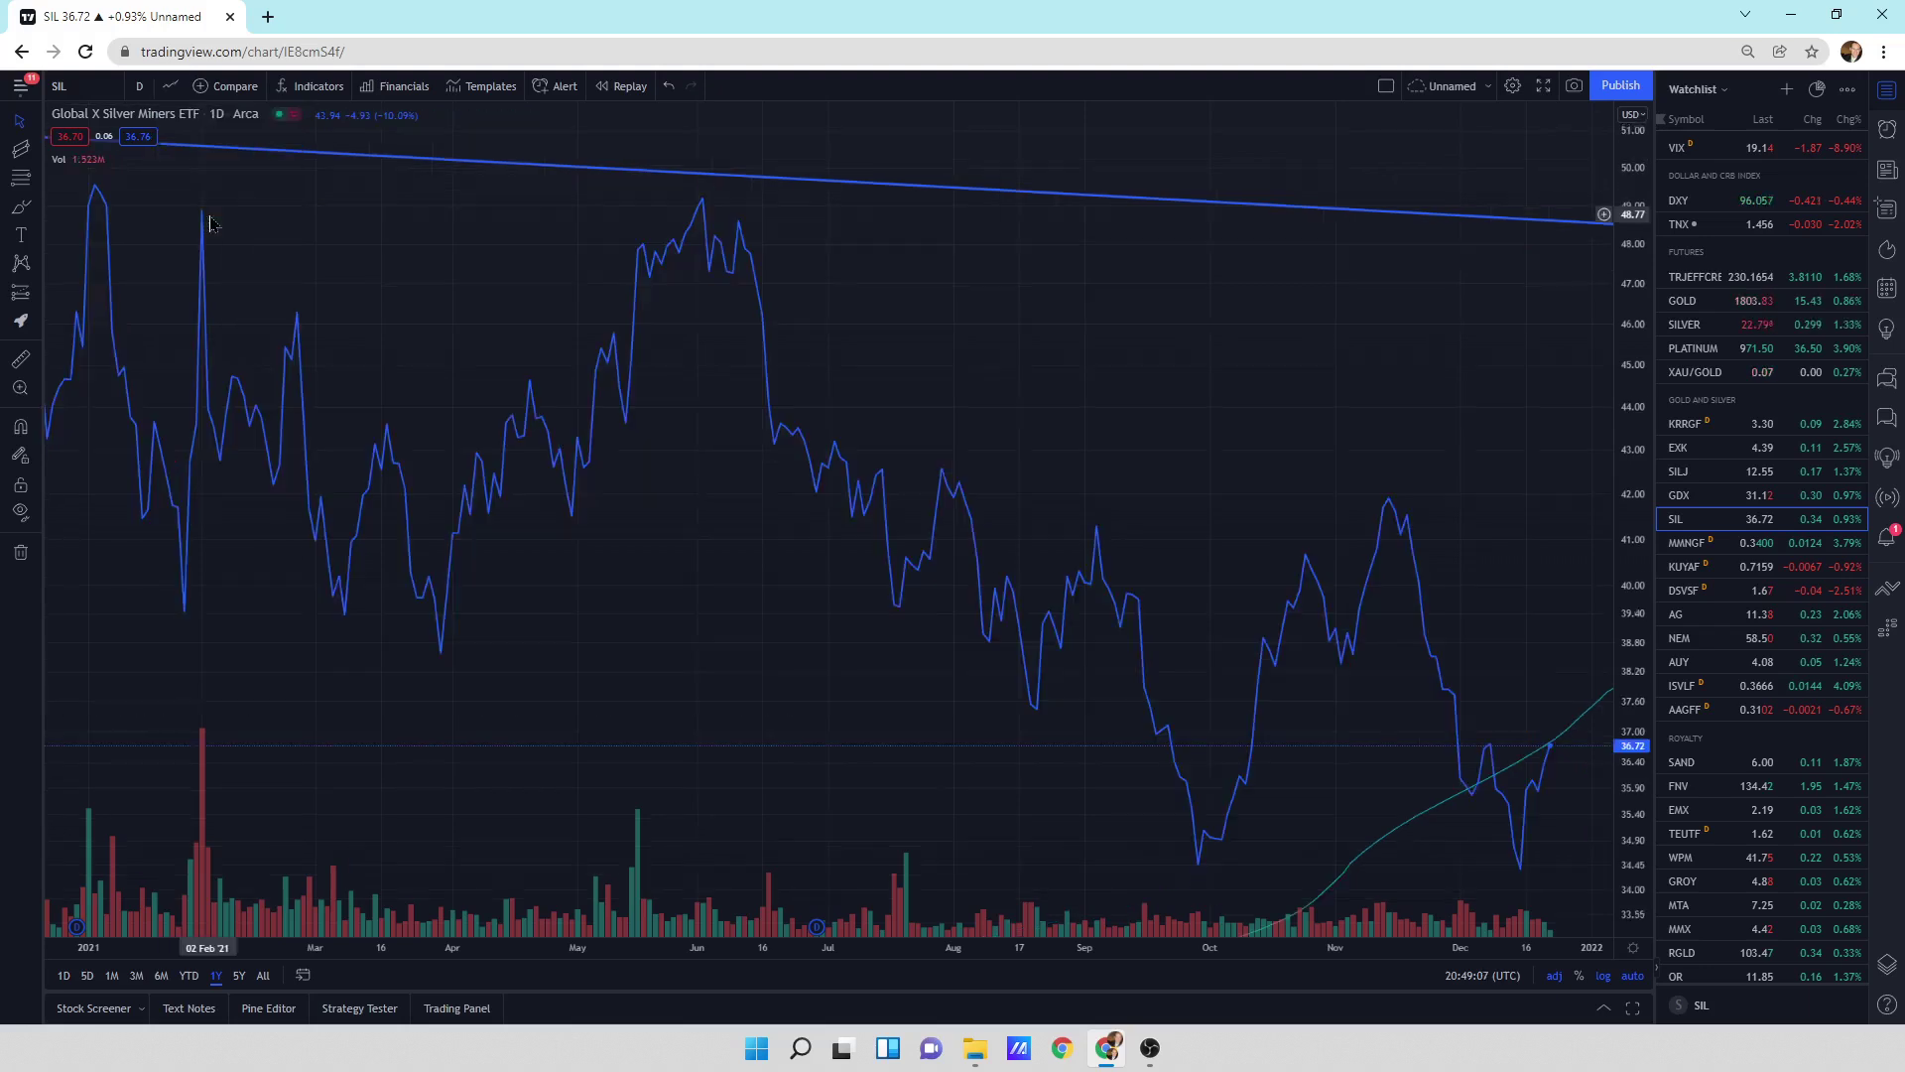
- Preview SIL's daily chart in the Area and Baseline styles, extending the Baseline view back to early 2019
{"action": "left_click", "coordinate": [171, 86]}
{"action": "left_click", "coordinate": [213, 250]}
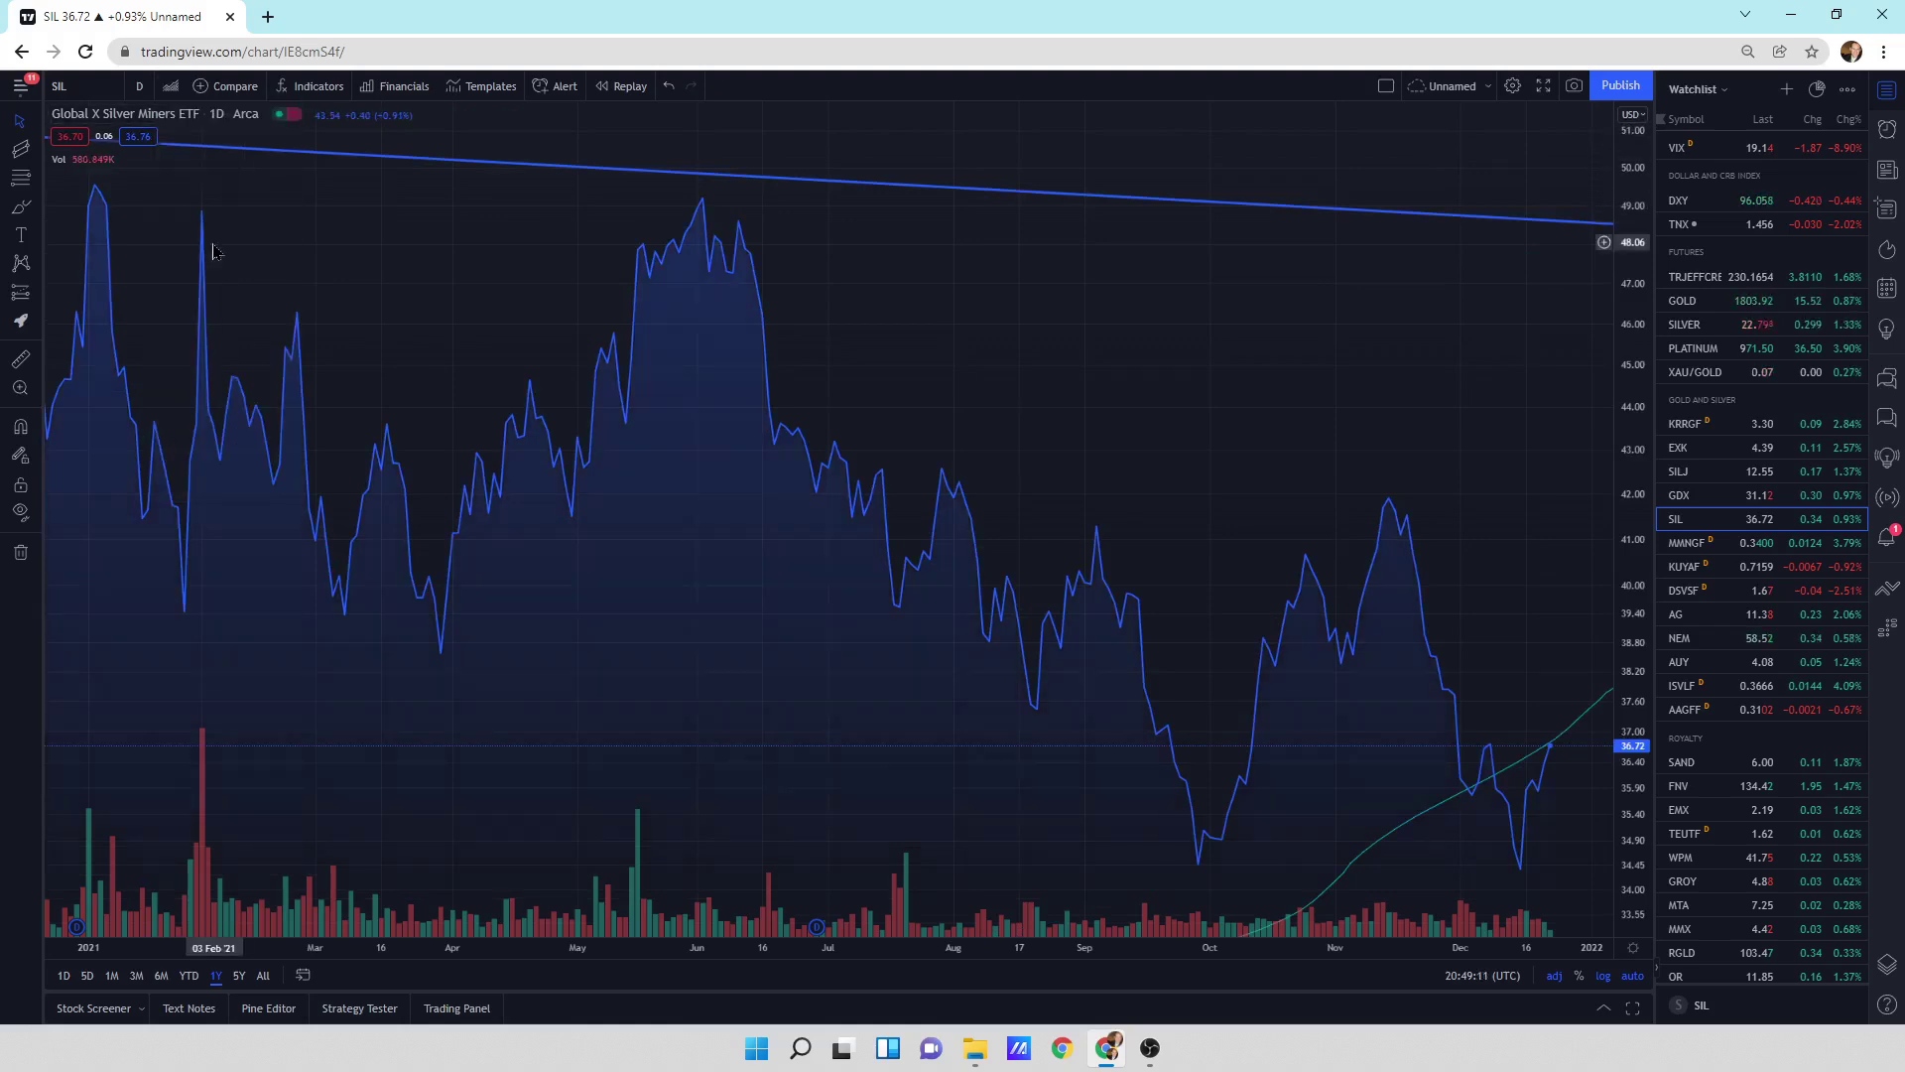
{"action": "left_click", "coordinate": [170, 86]}
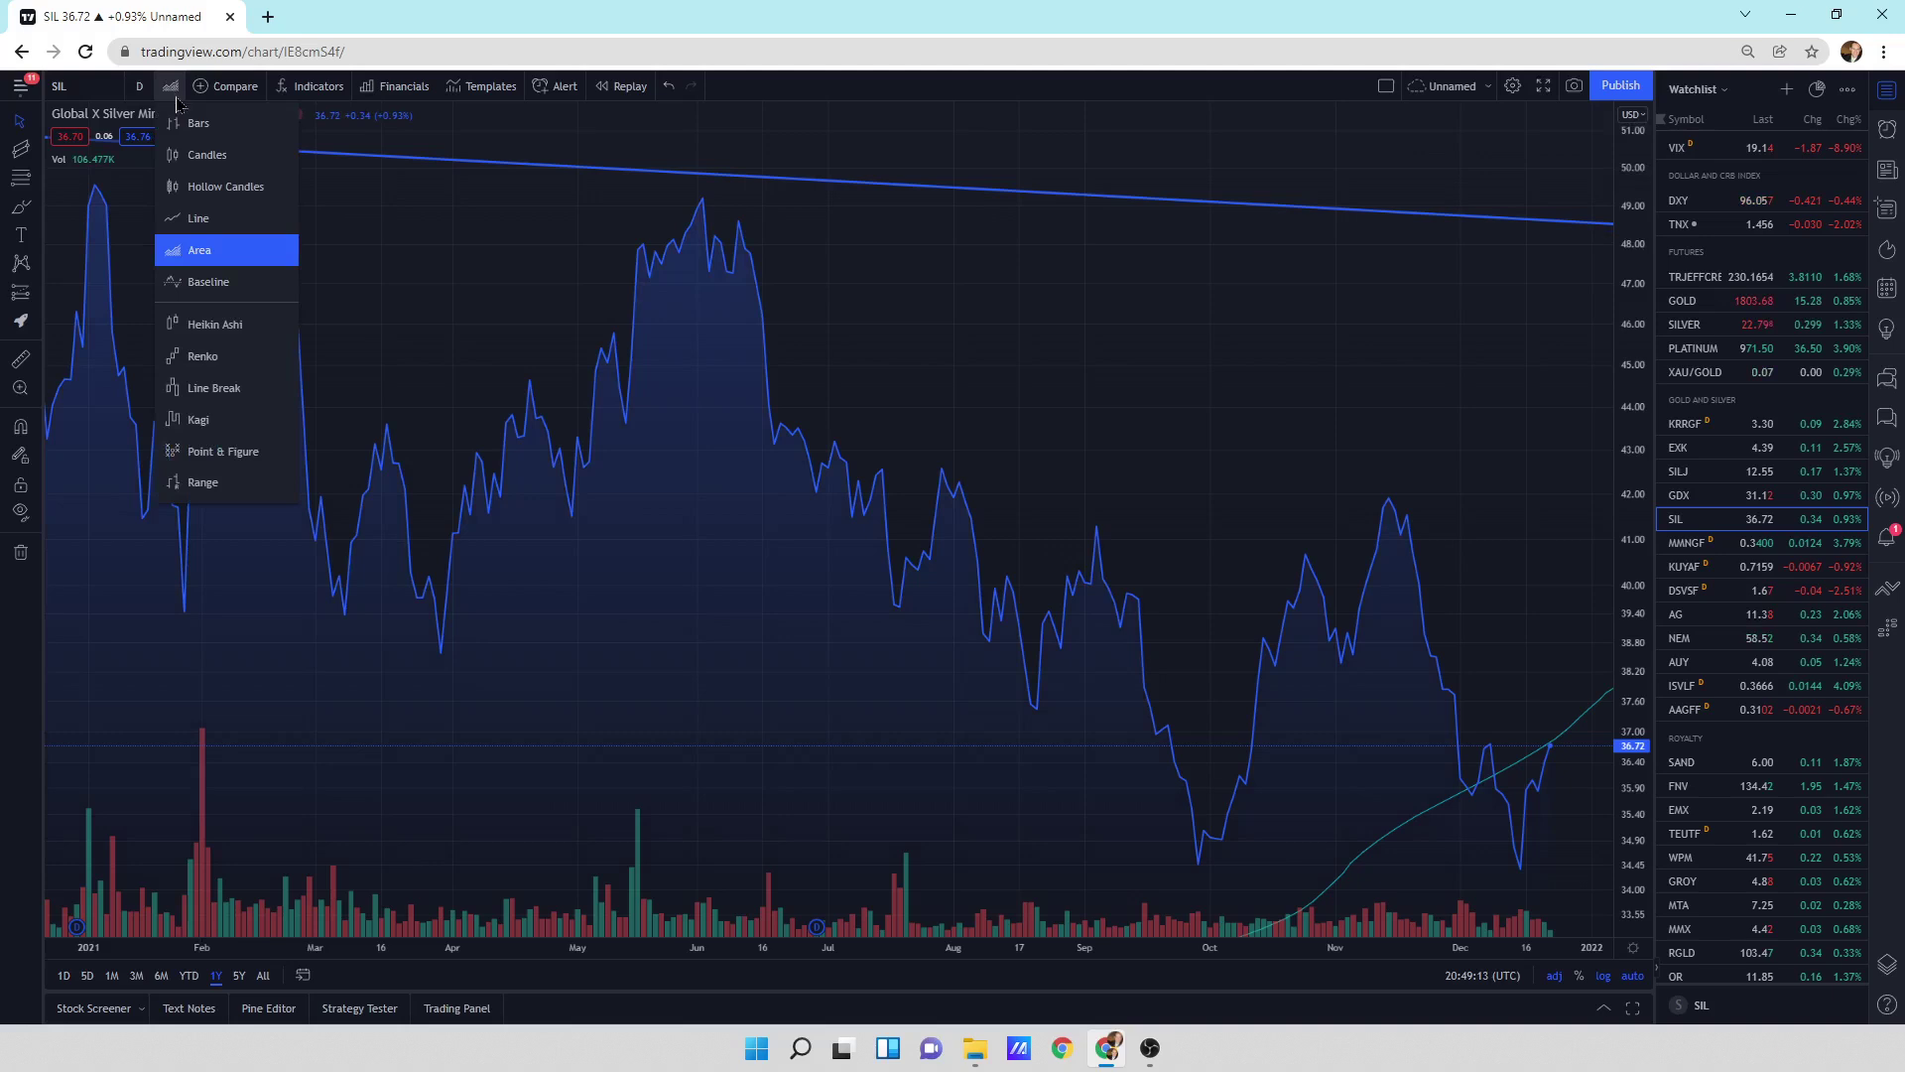
{"action": "left_click", "coordinate": [203, 292]}
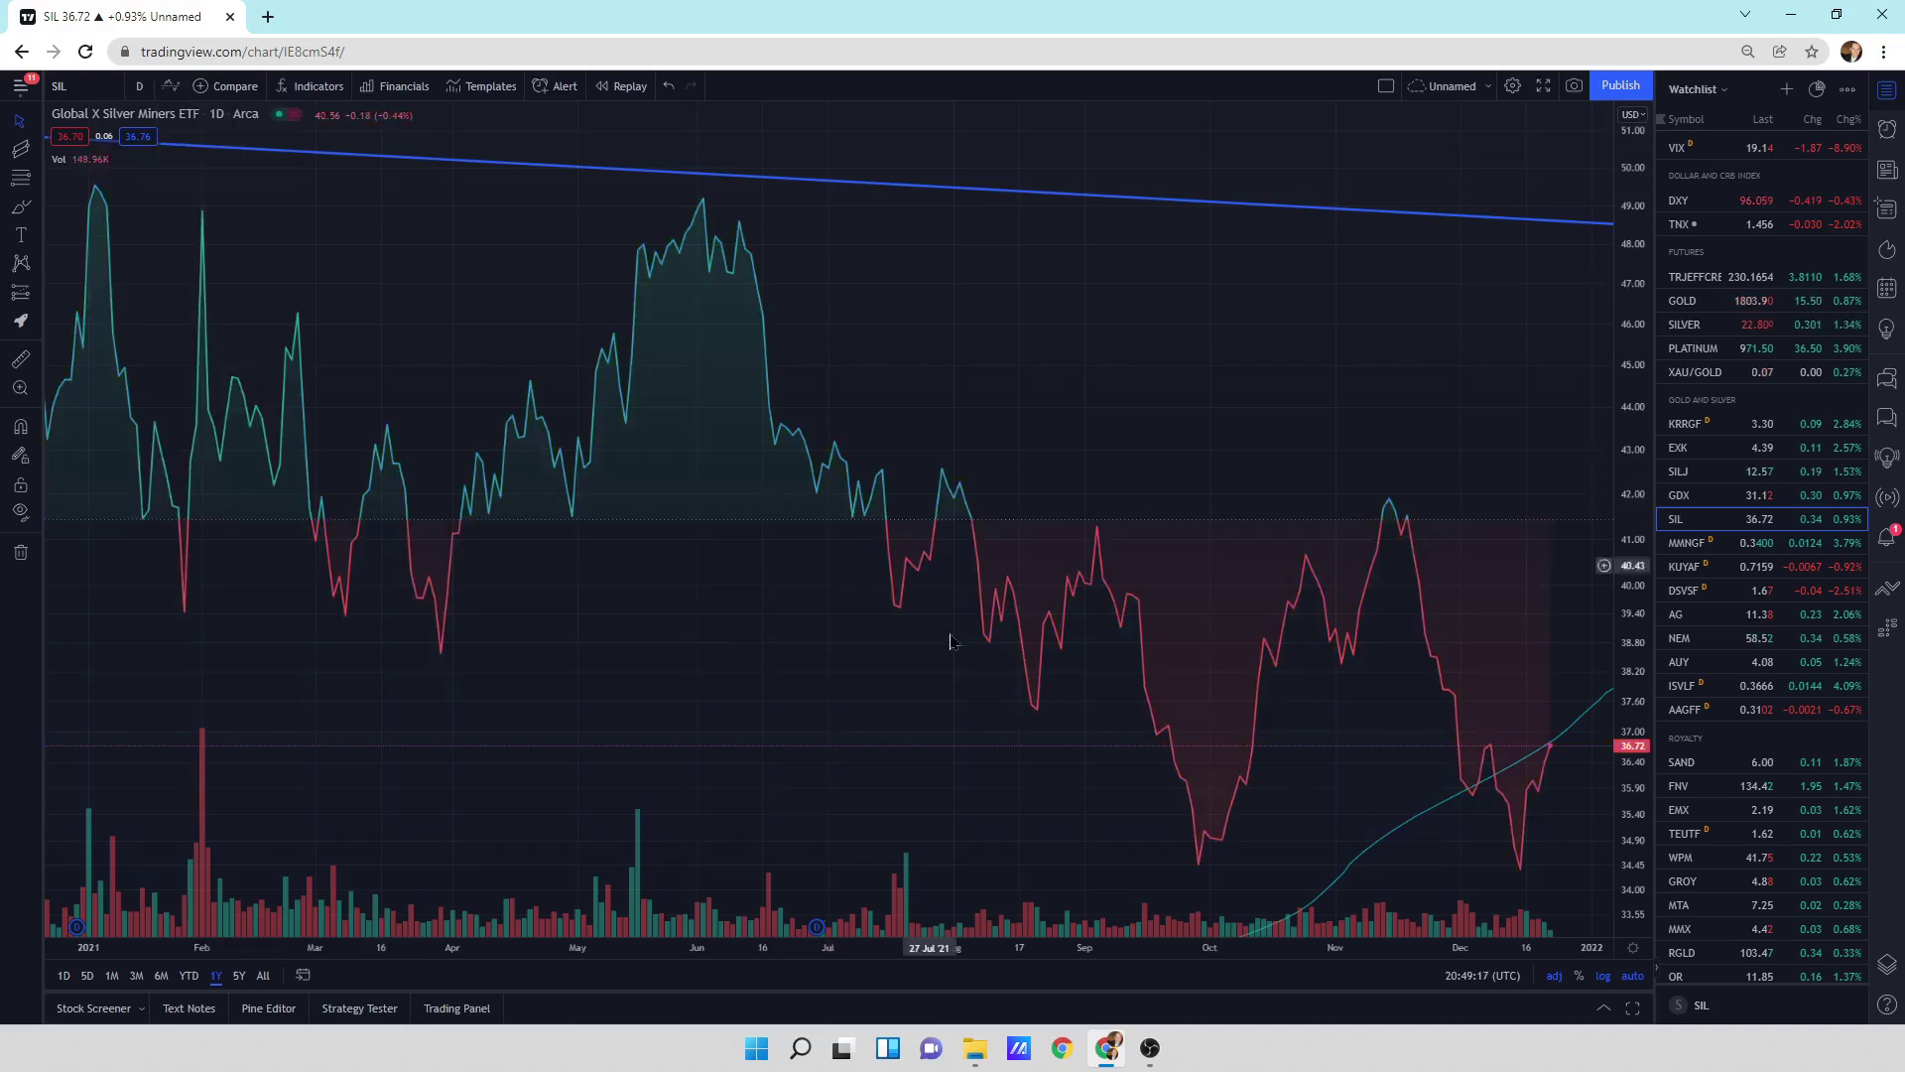
{"action": "scroll", "coordinate": [562, 336], "scroll_direction": "down", "scroll_amount": 5}
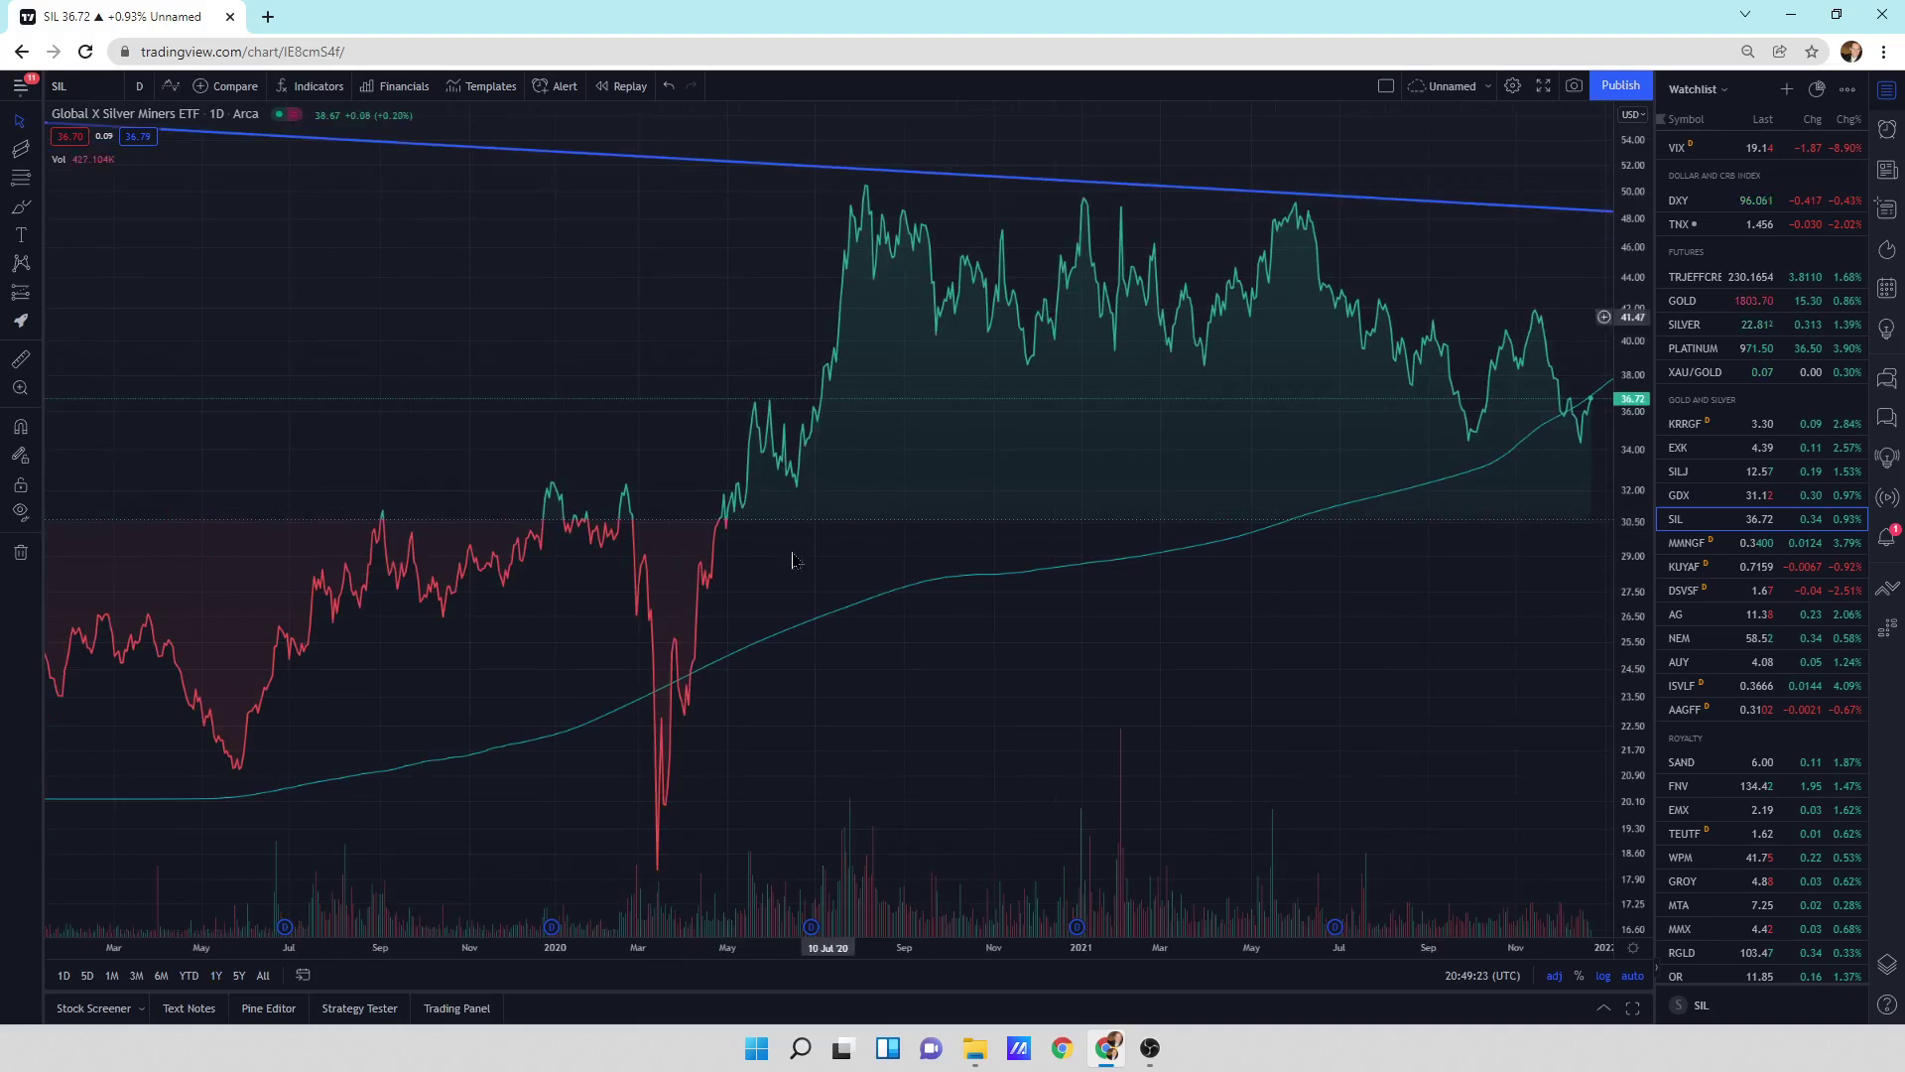
- Set SIL's daily chart style to Heikin Ashi
{"action": "left_click", "coordinate": [170, 86]}
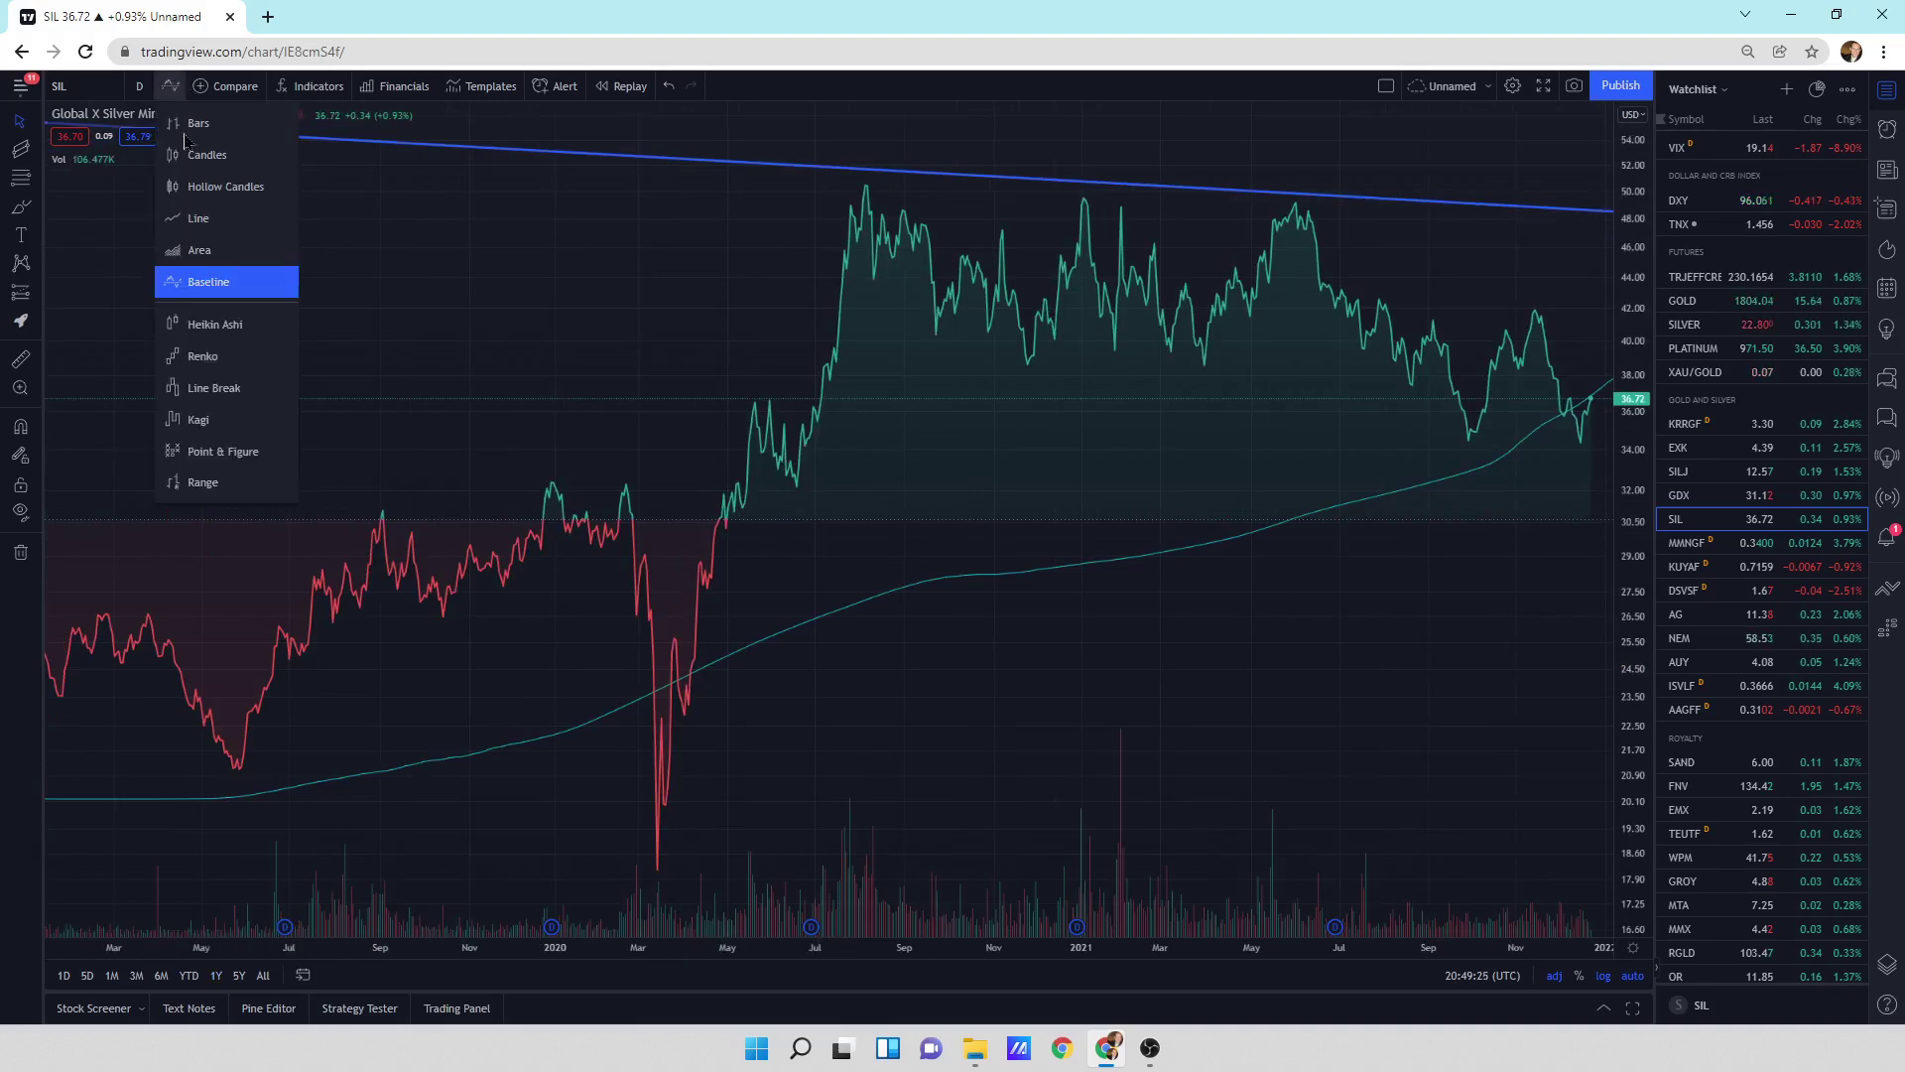
{"action": "left_click", "coordinate": [211, 325]}
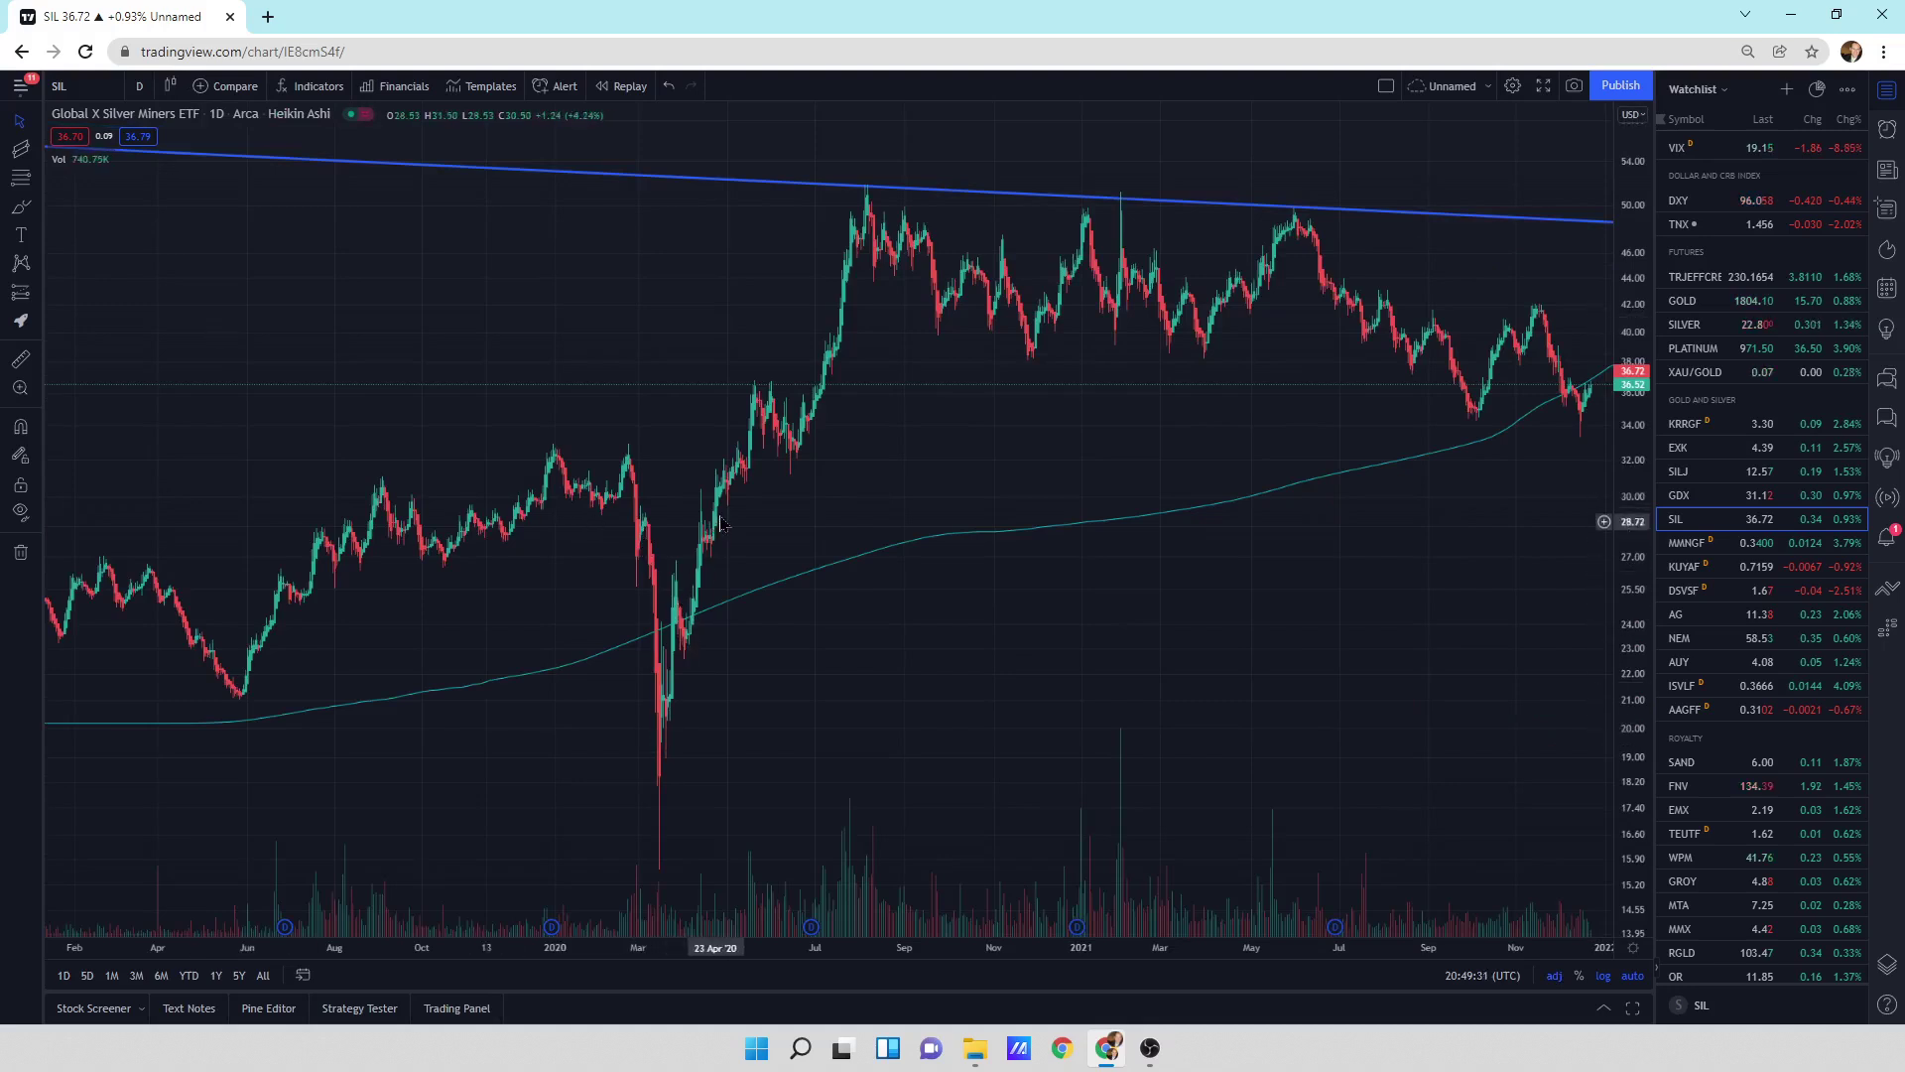
- Preview SIL's daily chart in the Renko and Line Break styles
{"action": "left_click", "coordinate": [174, 87]}
{"action": "left_click", "coordinate": [202, 357]}
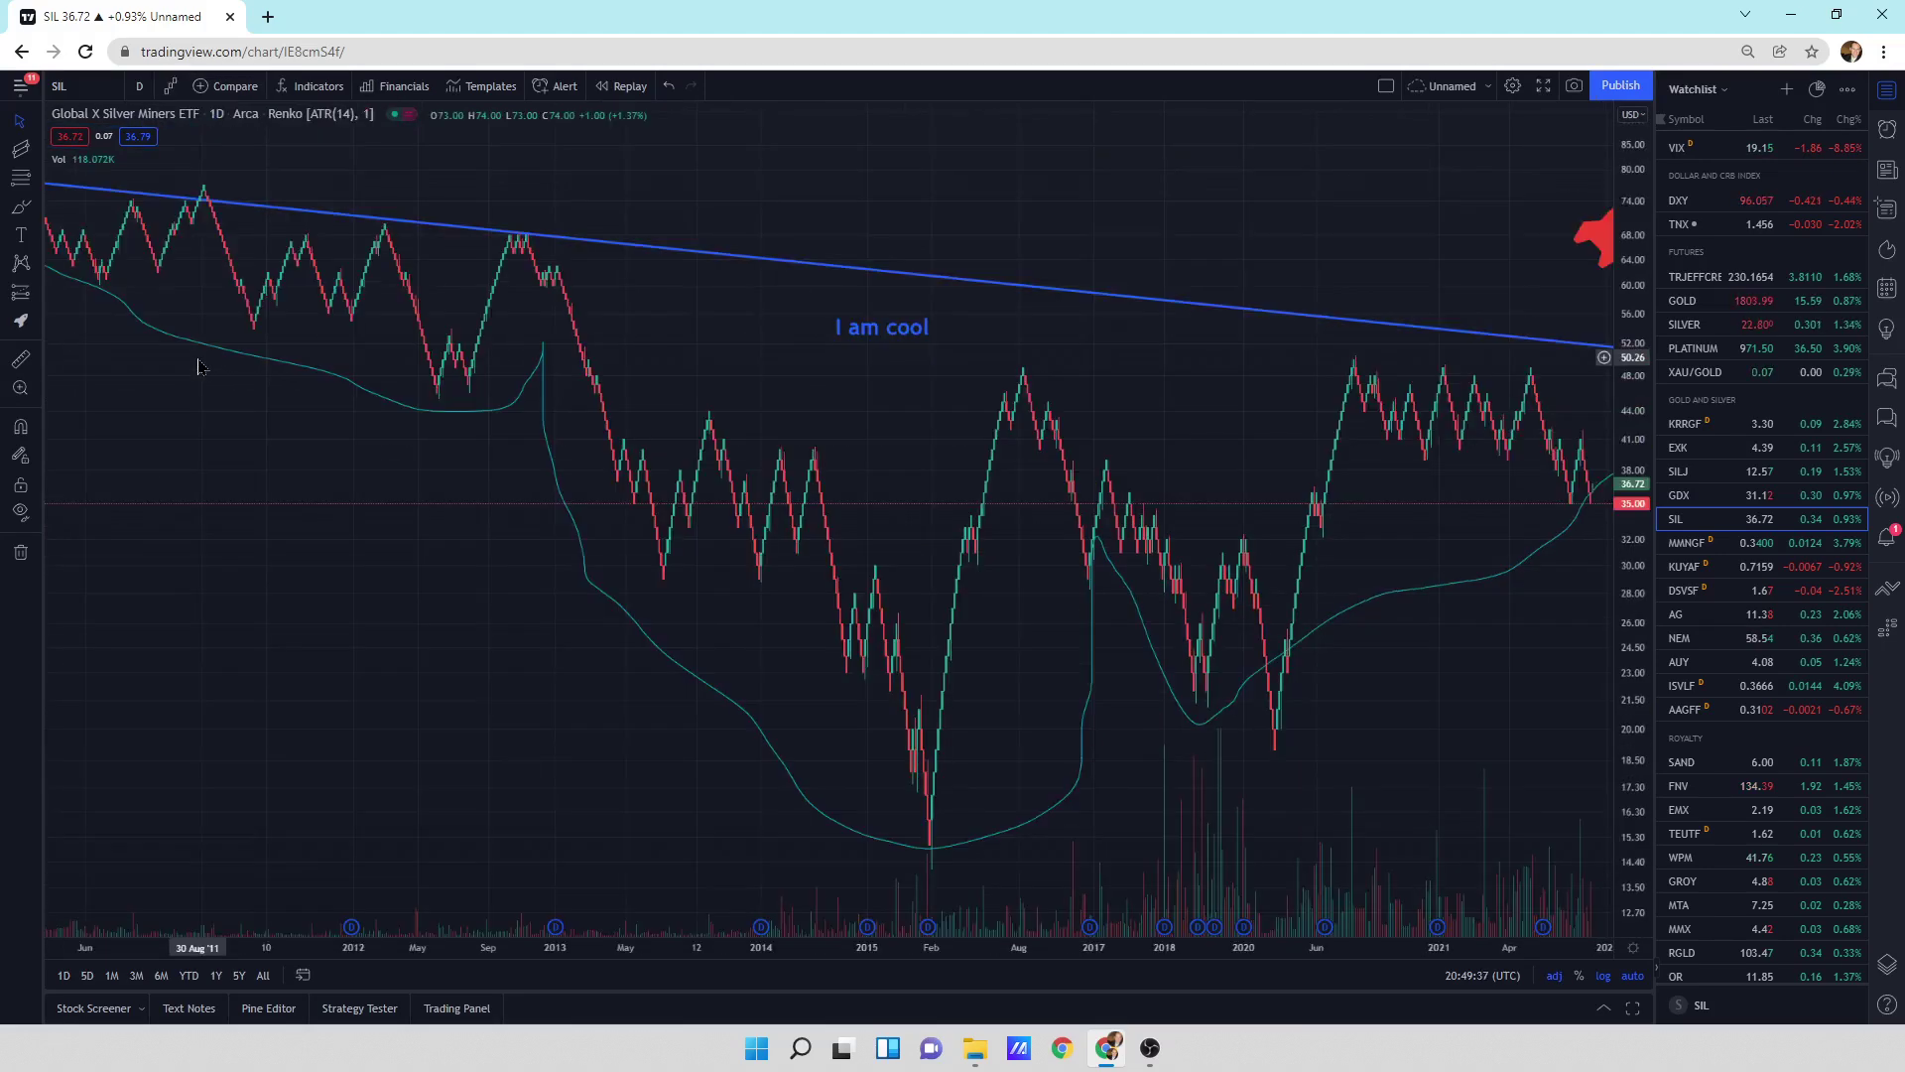
{"action": "left_click", "coordinate": [170, 86]}
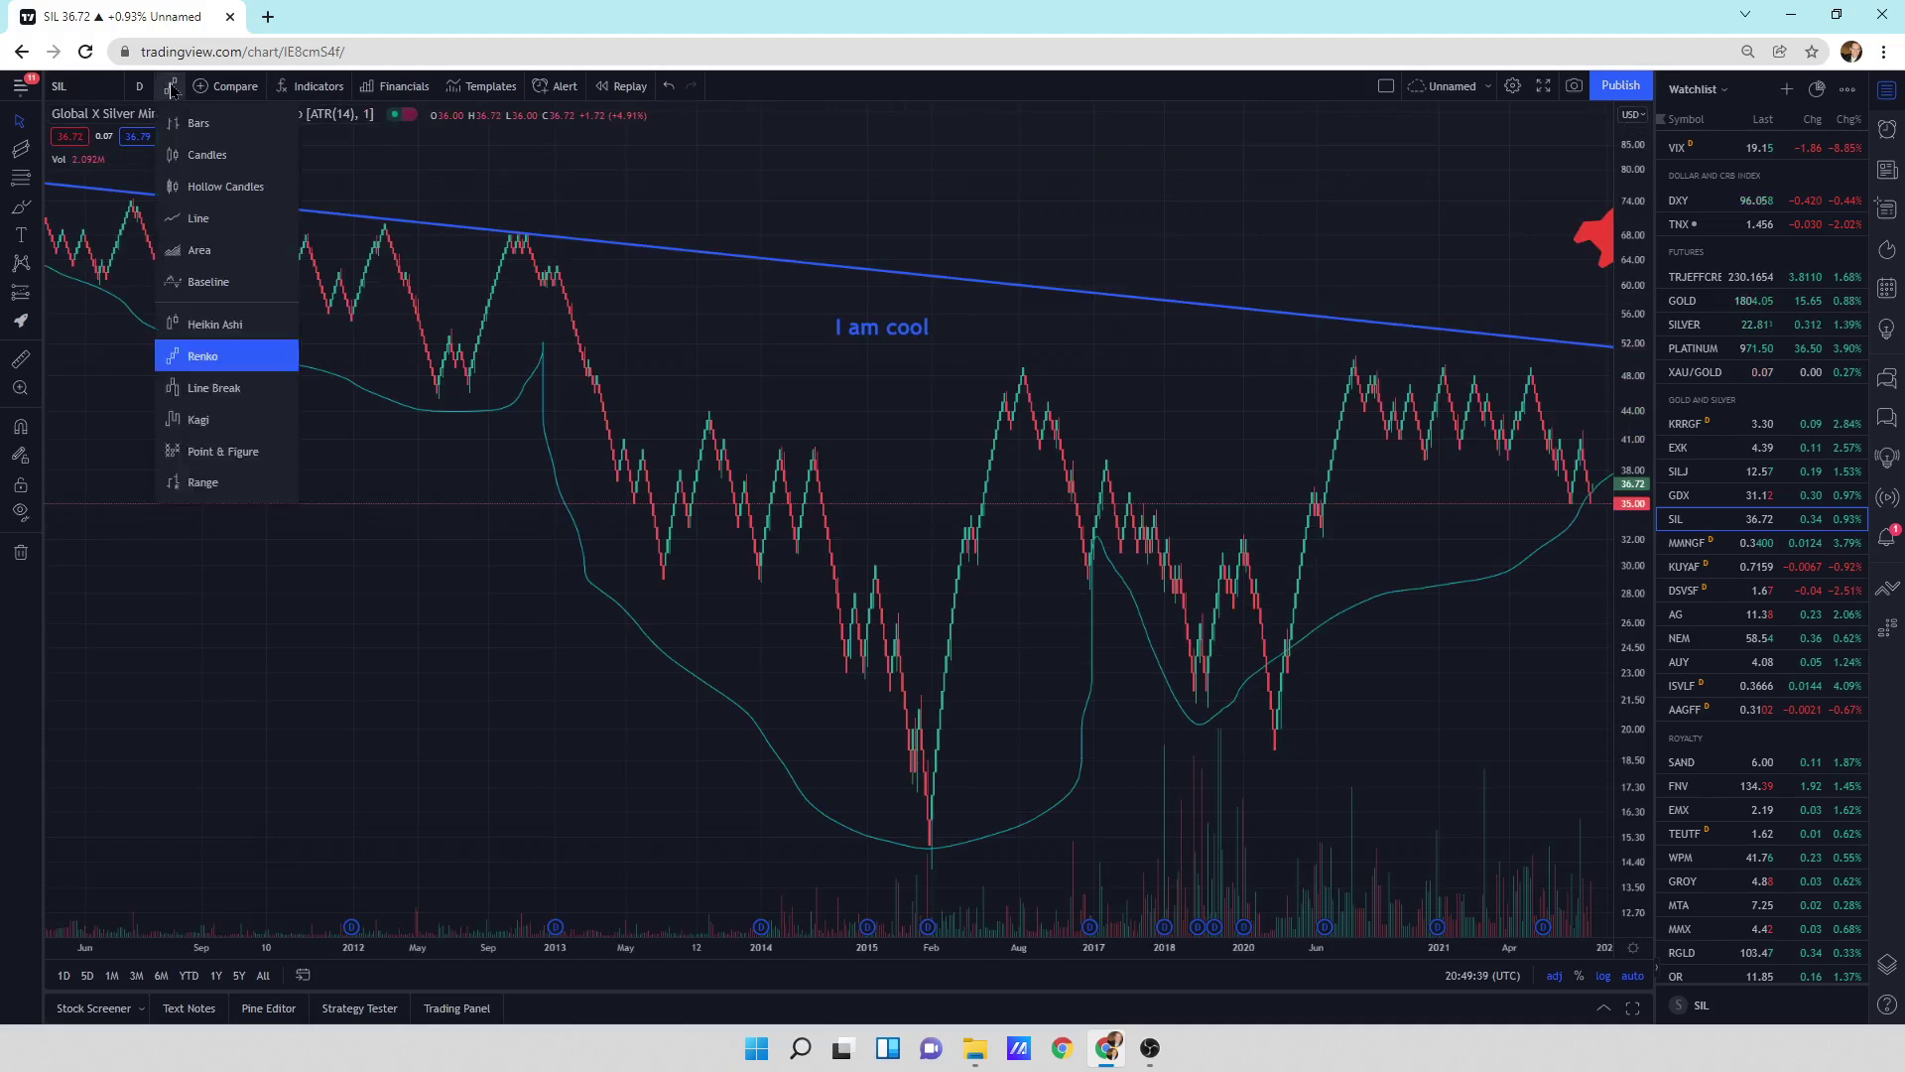
{"action": "left_click", "coordinate": [215, 388]}
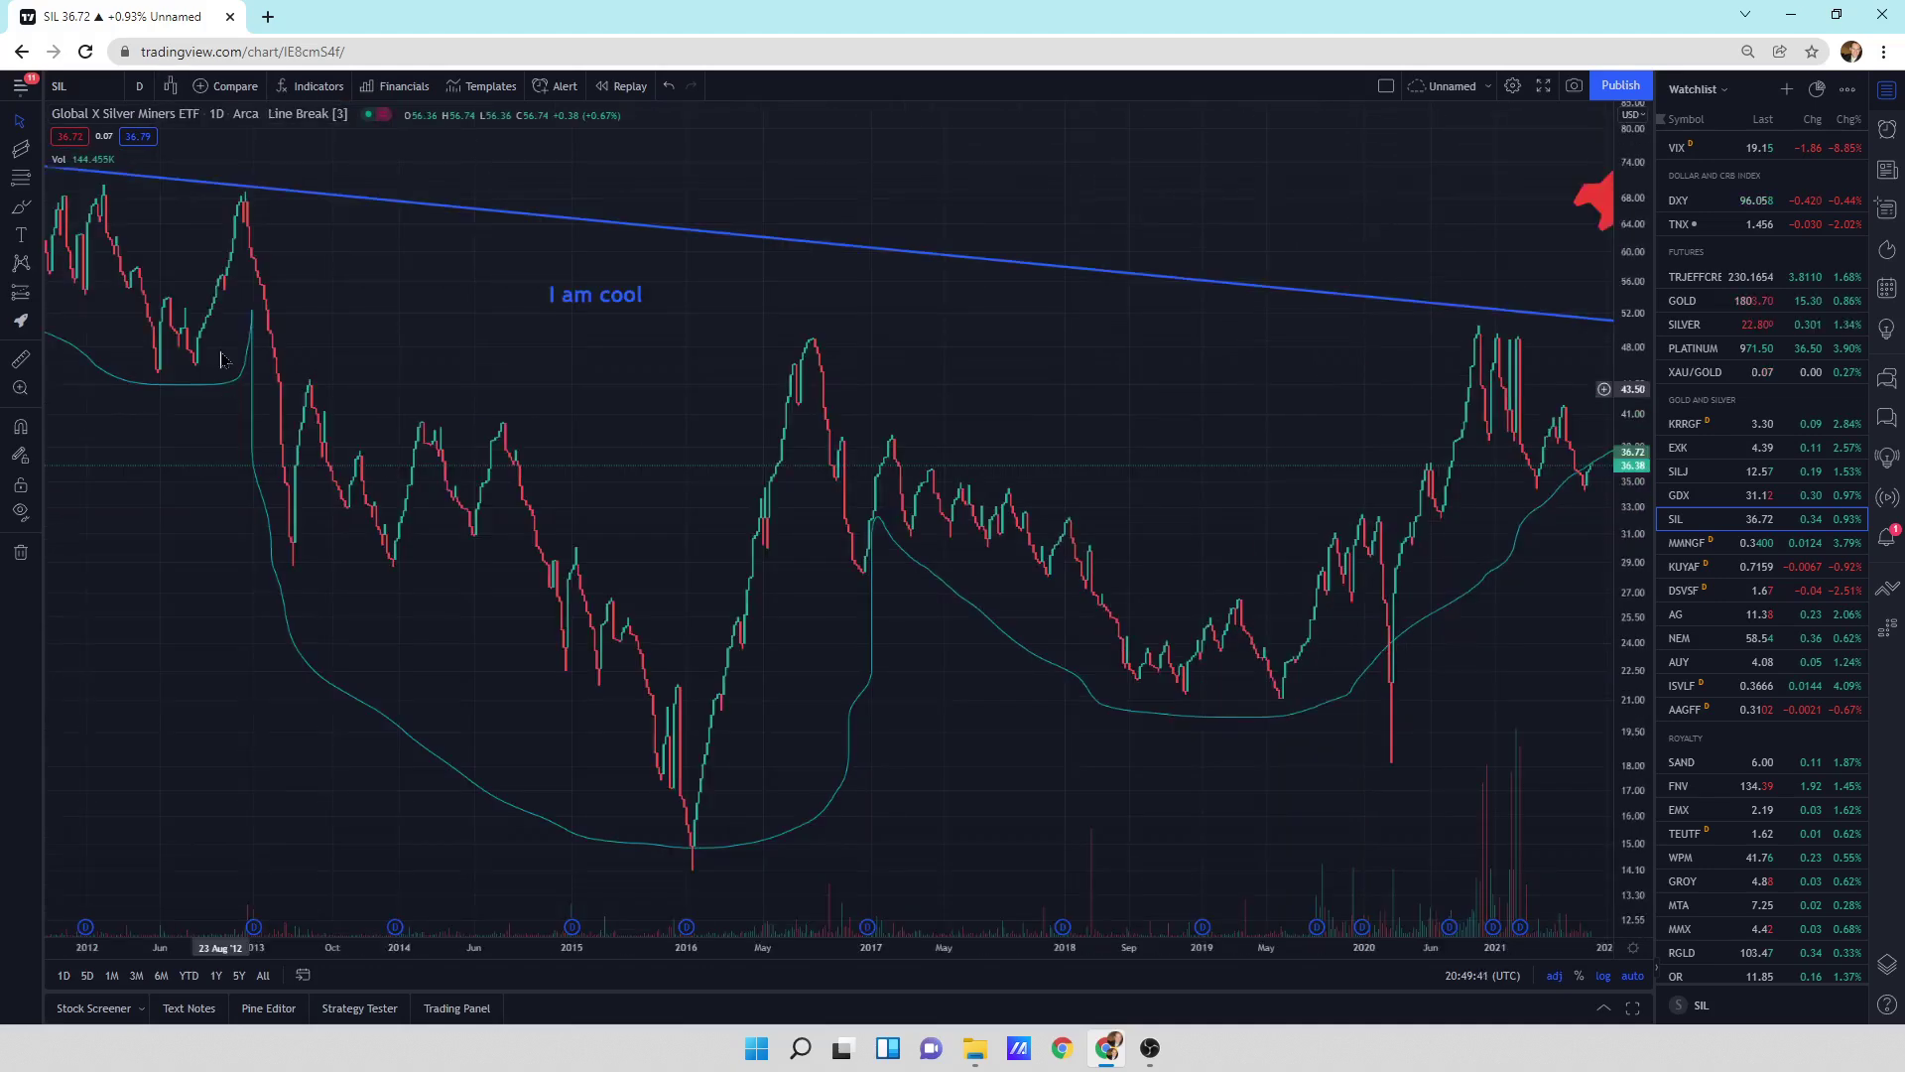
- Preview SIL's daily chart in the Kagi and Point & Figure styles
{"action": "left_click", "coordinate": [173, 87]}
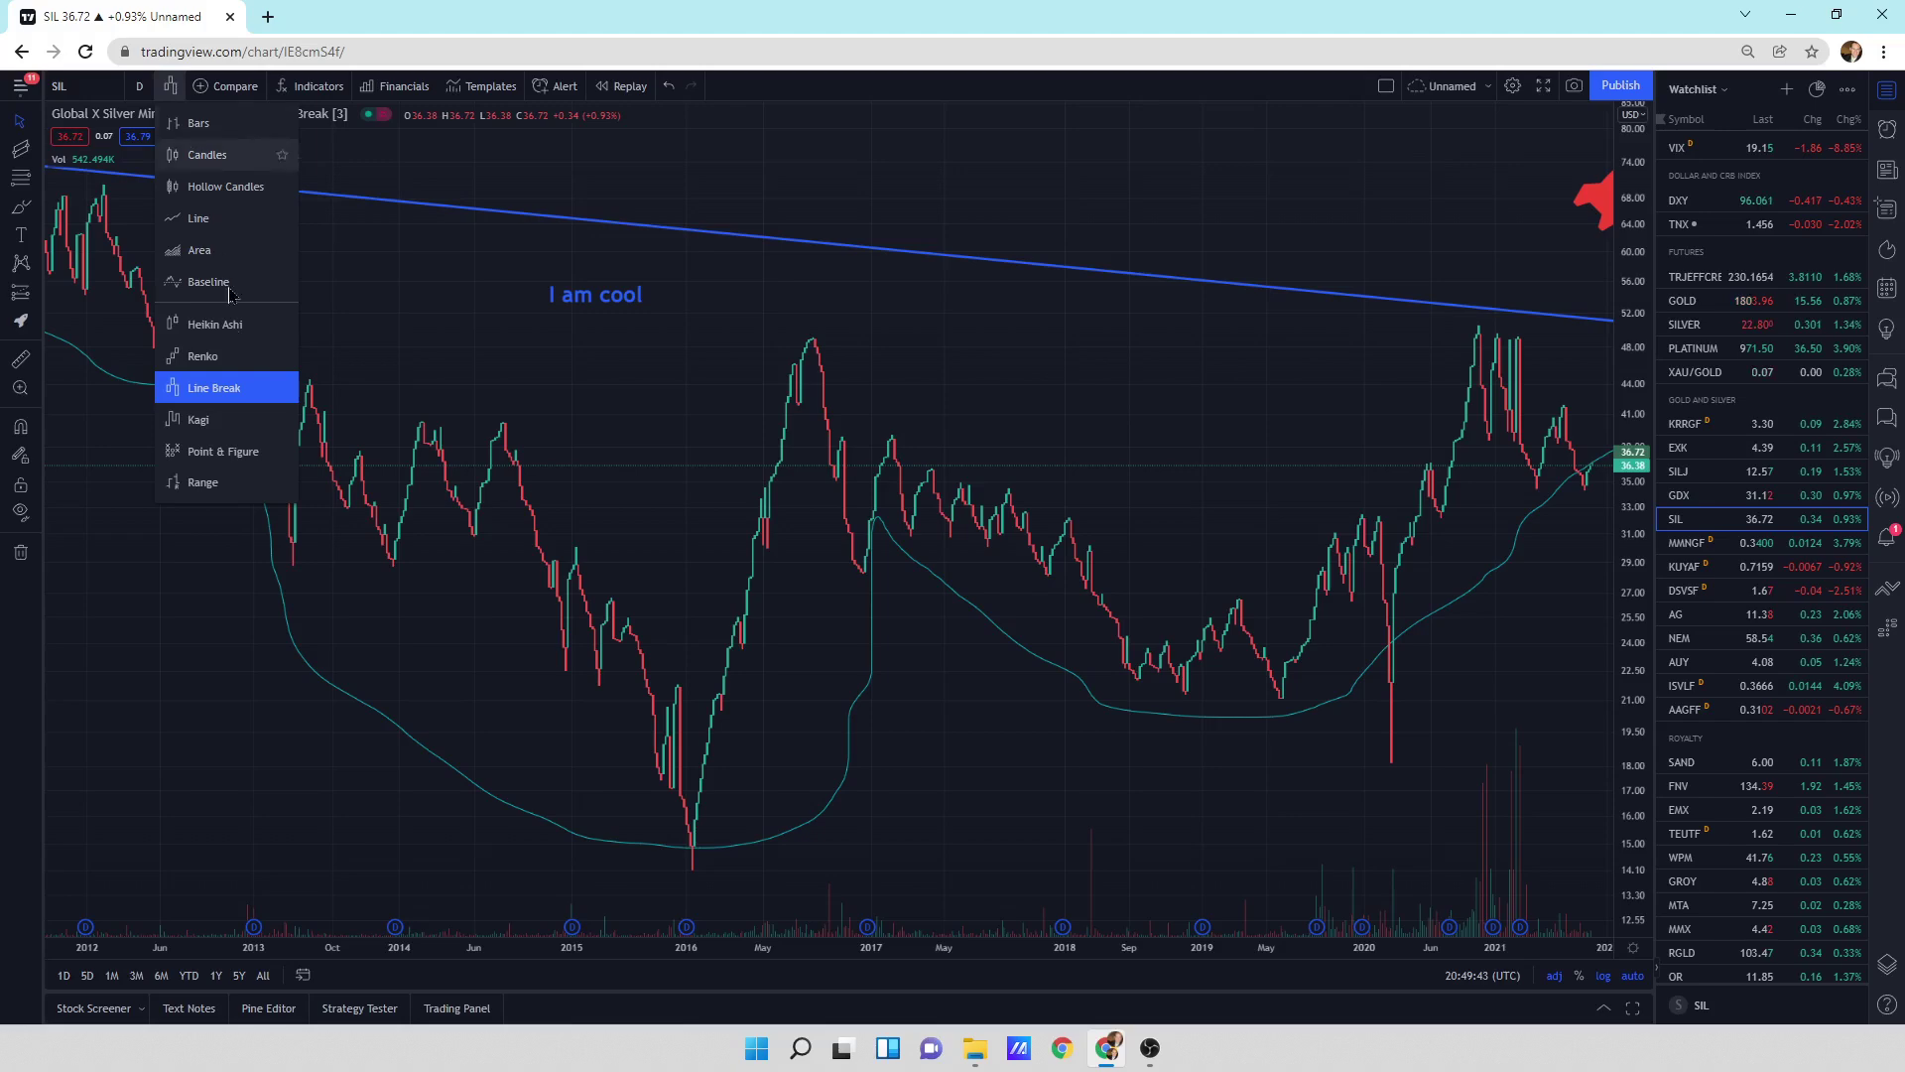
{"action": "left_click", "coordinate": [200, 419]}
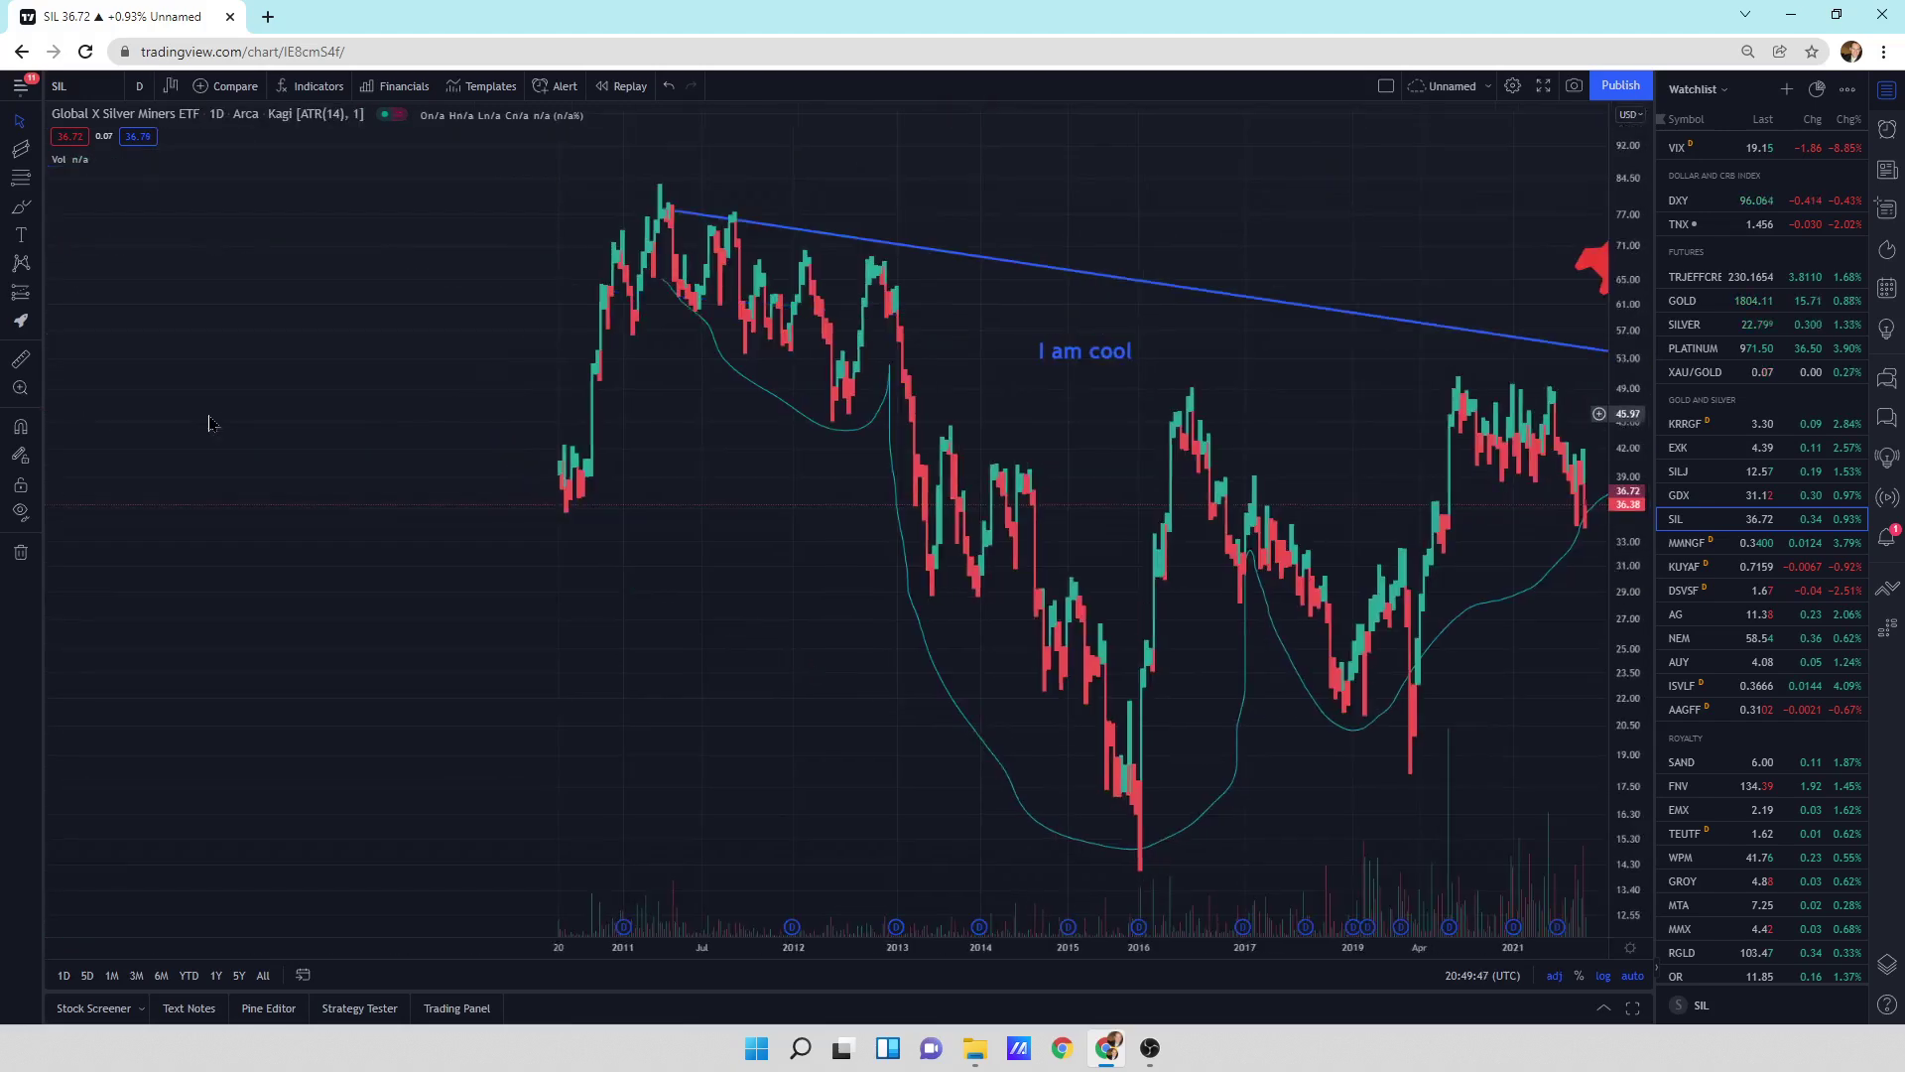
{"action": "left_click", "coordinate": [173, 88]}
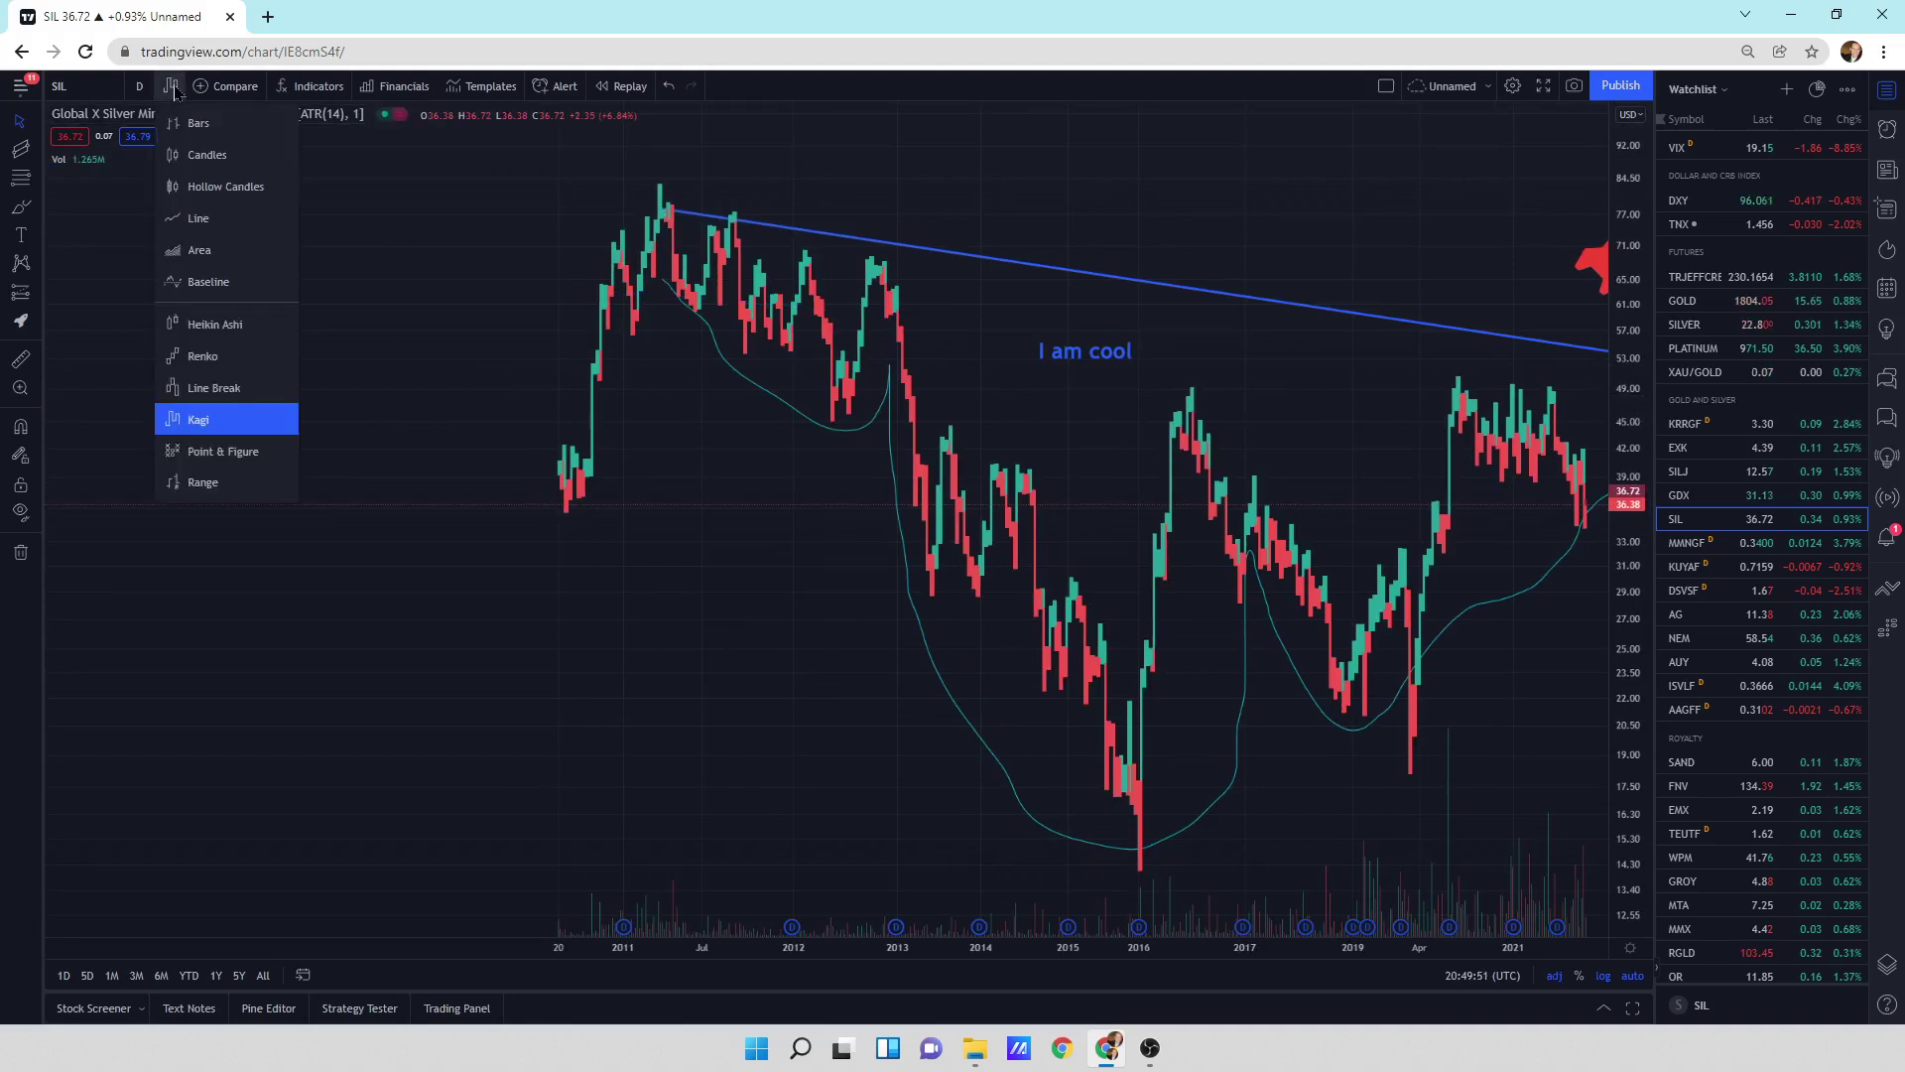
{"action": "left_click", "coordinate": [220, 451]}
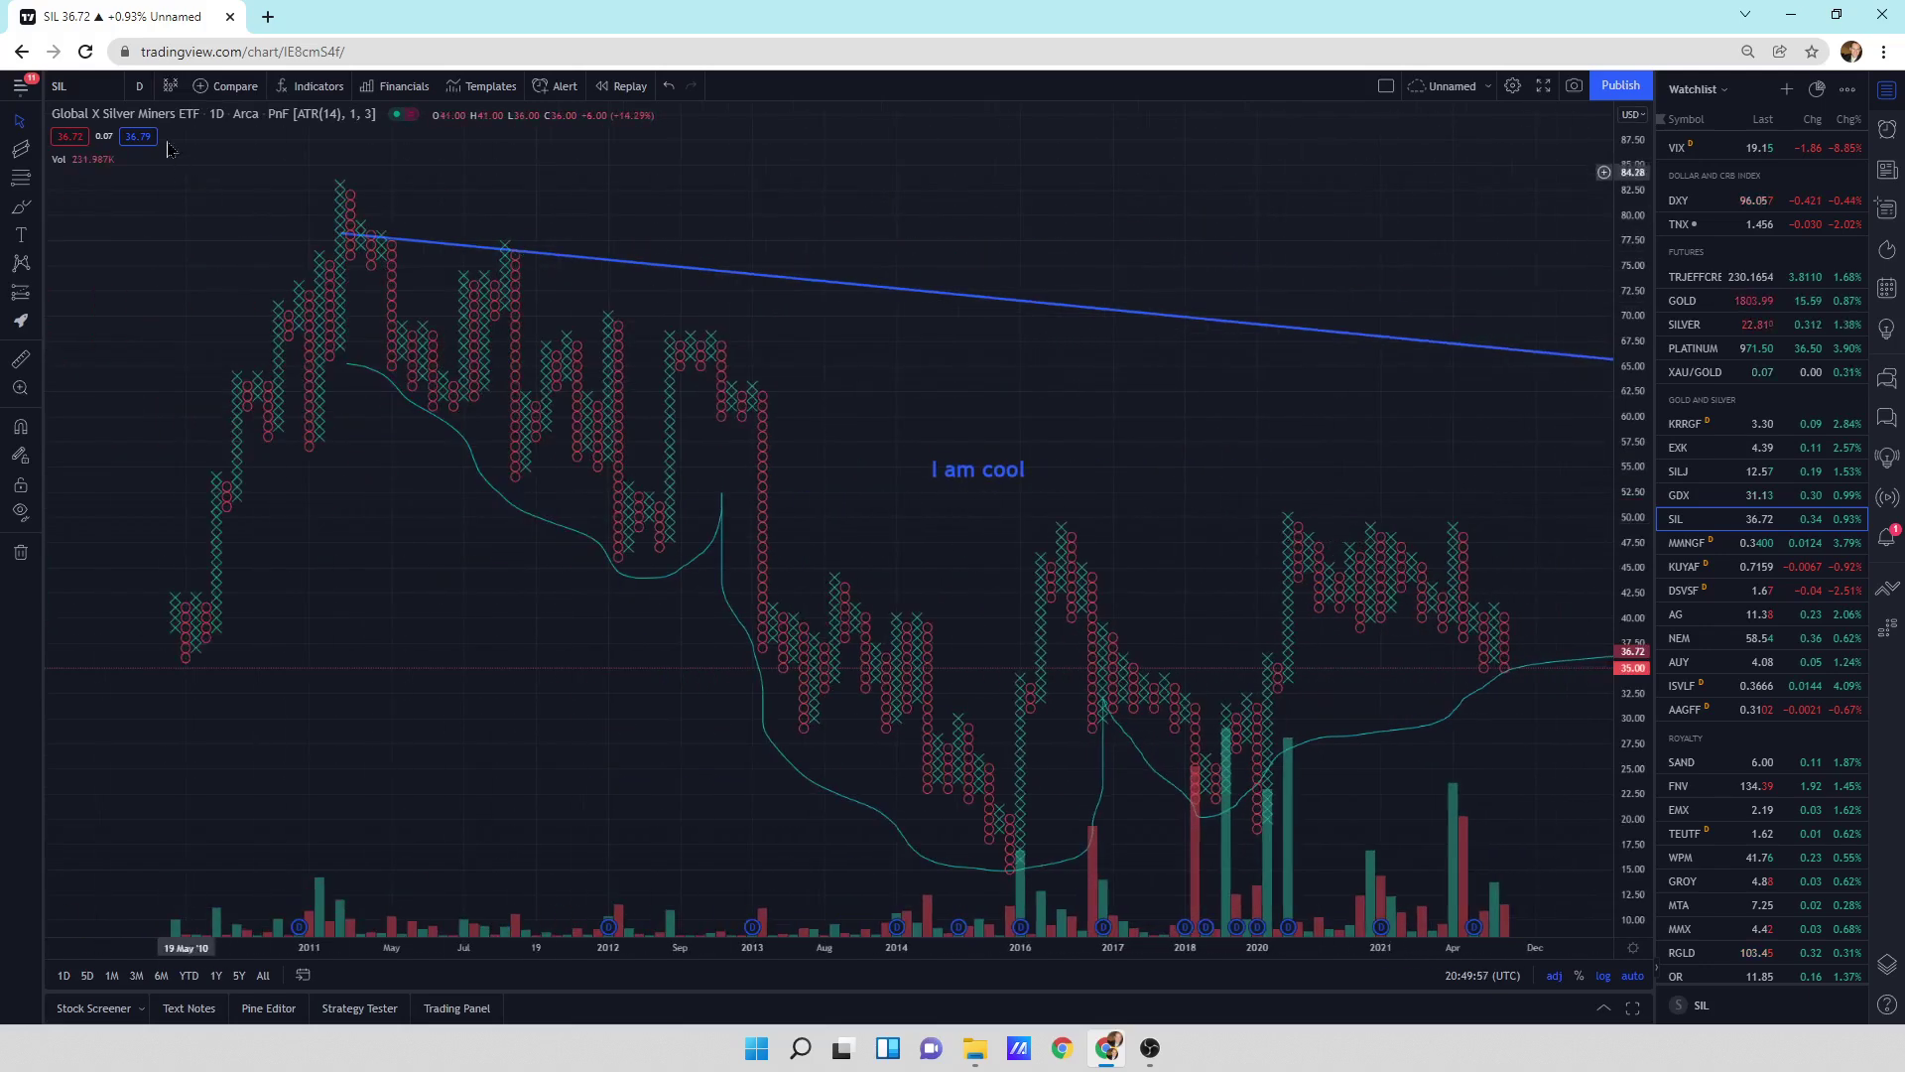
- Preview SIL's chart in the Range style back to 2019 and return it to daily Candles
{"action": "left_click", "coordinate": [176, 88]}
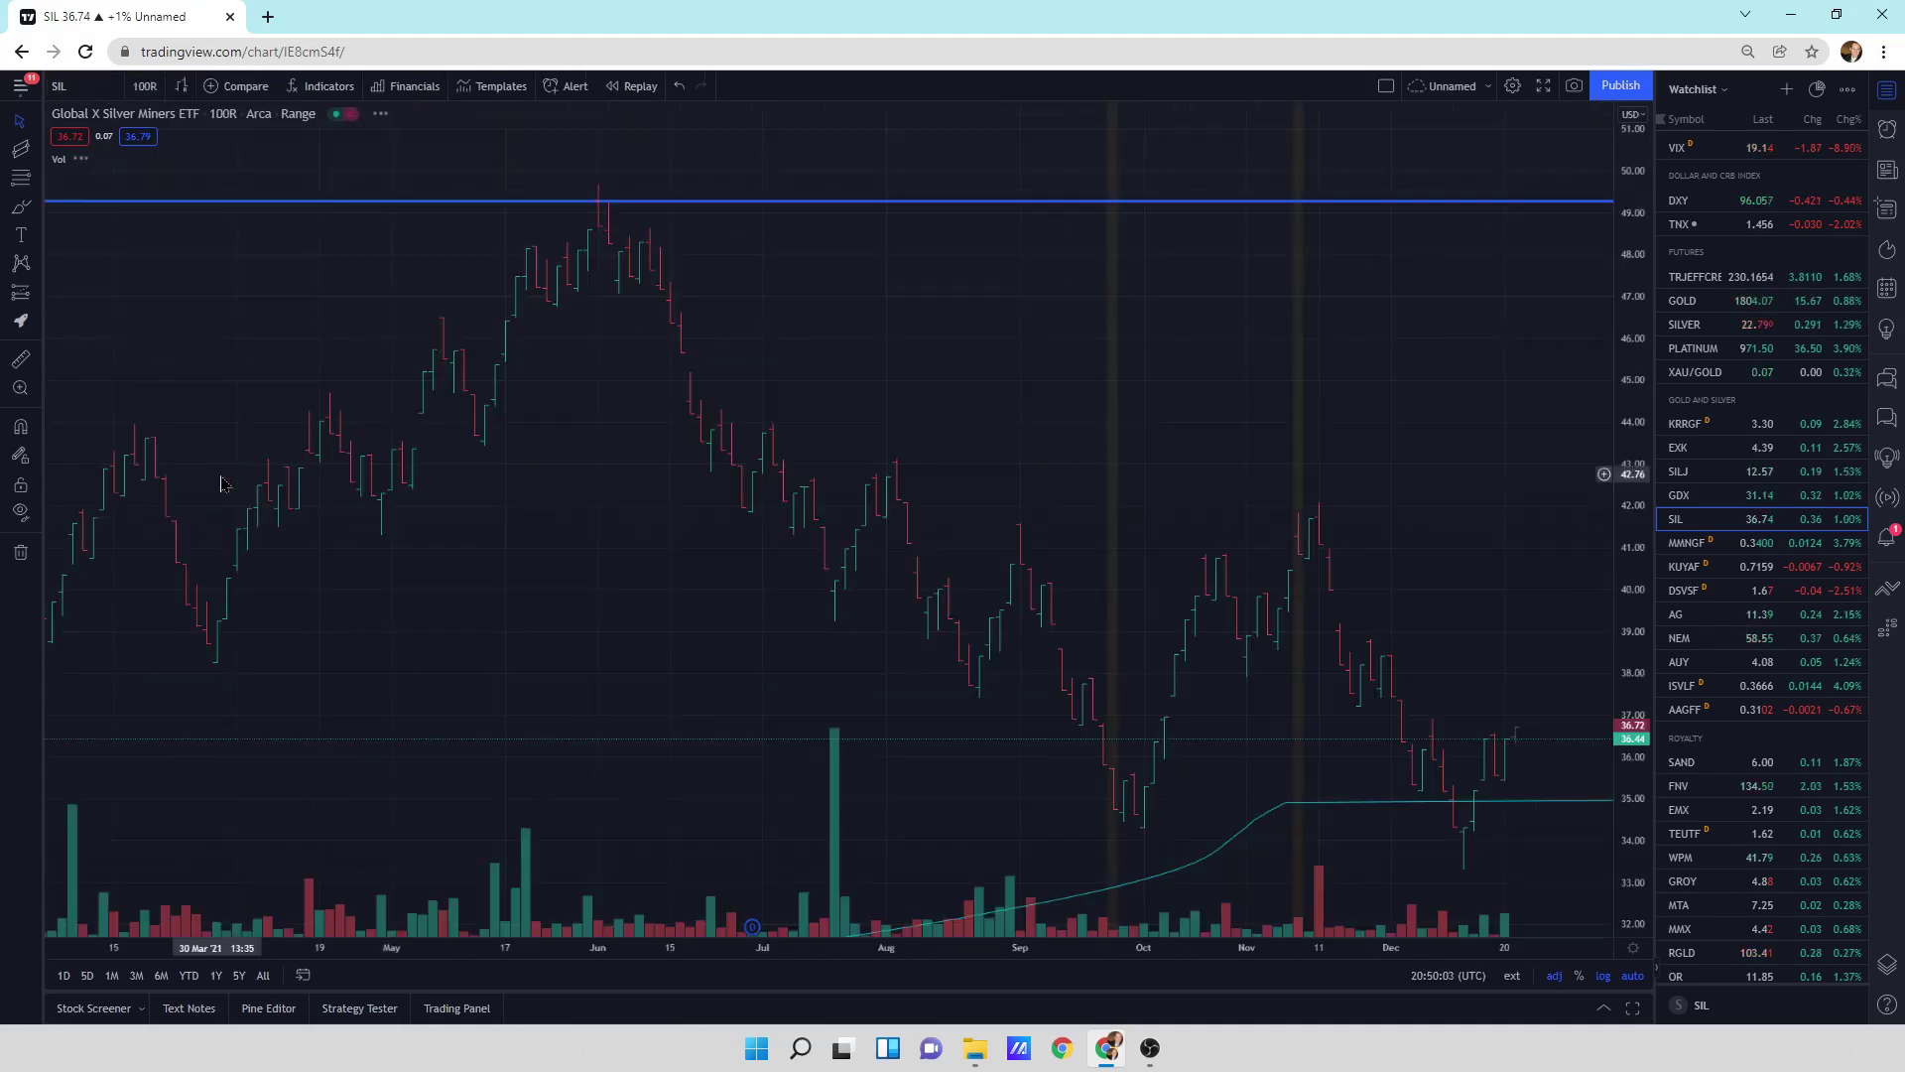
{"action": "scroll", "coordinate": [690, 490], "scroll_direction": "down", "scroll_amount": 5}
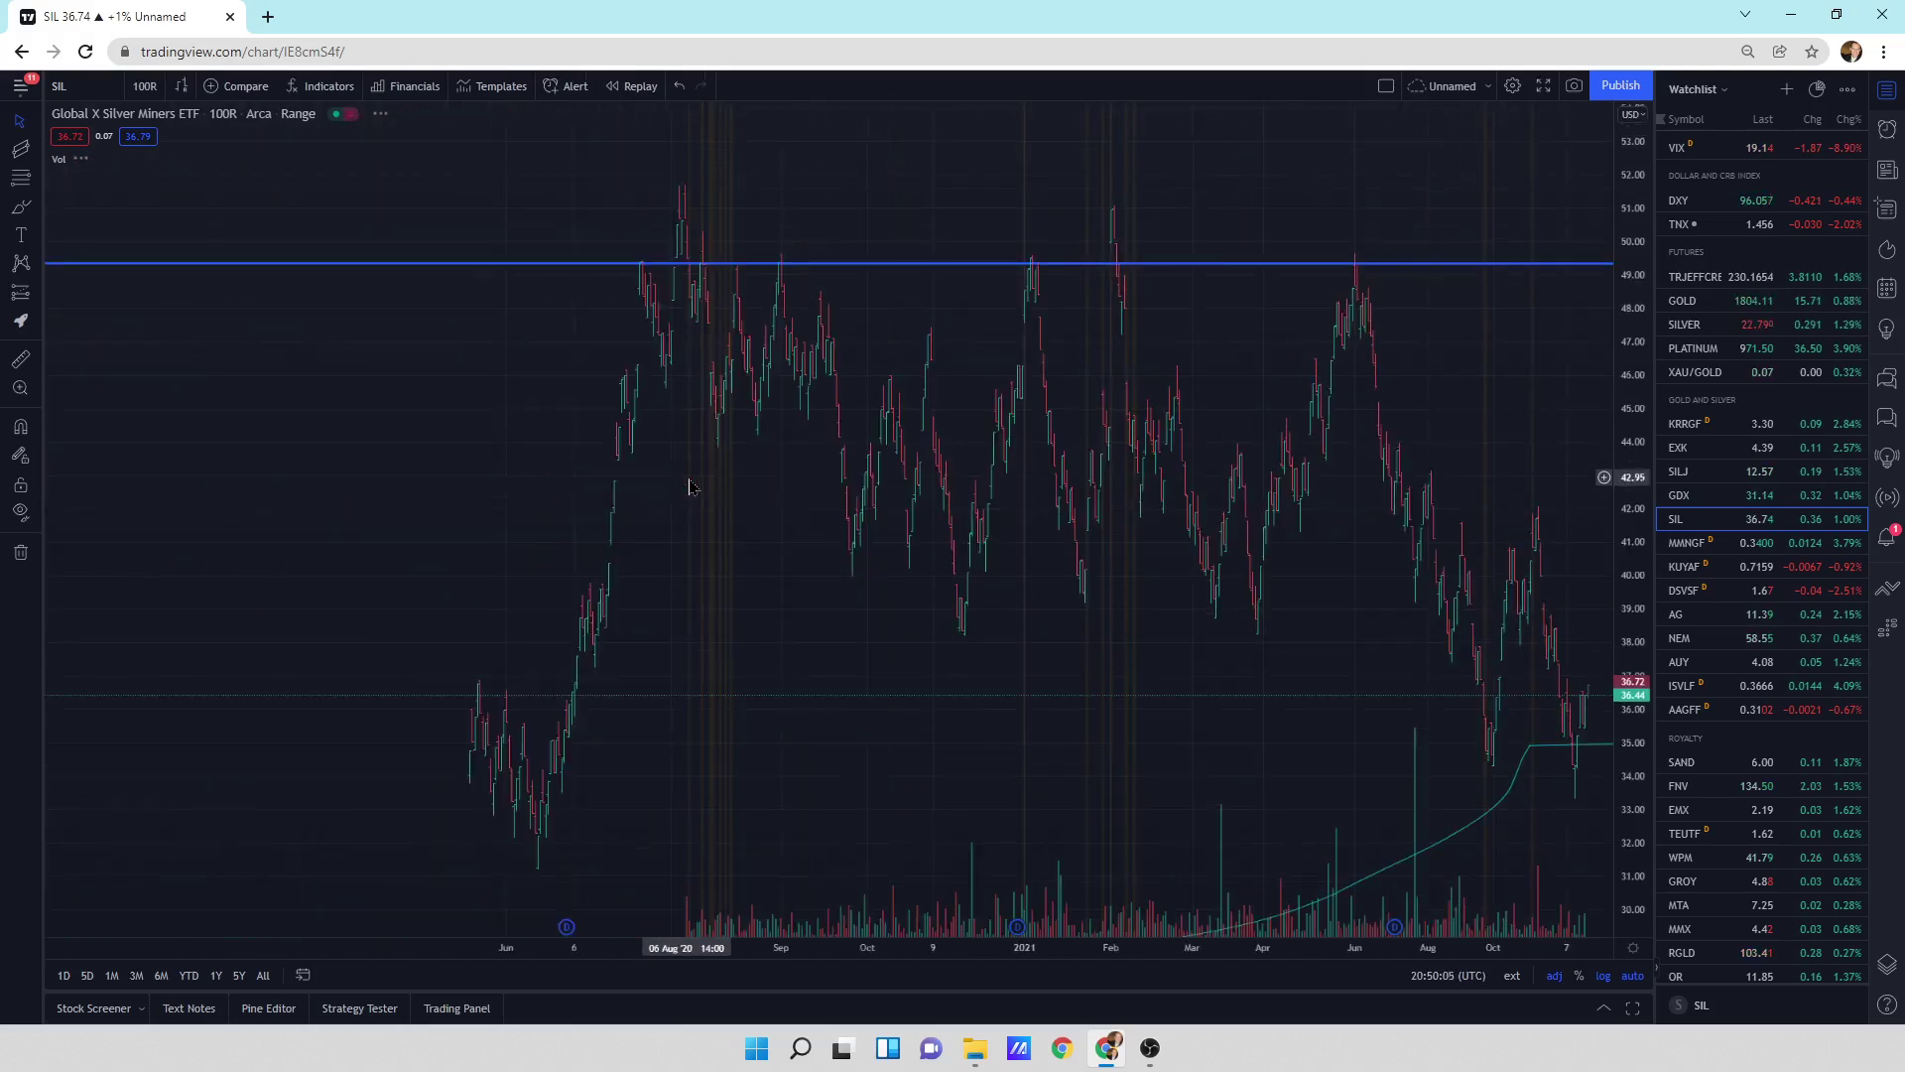
{"action": "left_click", "coordinate": [189, 91]}
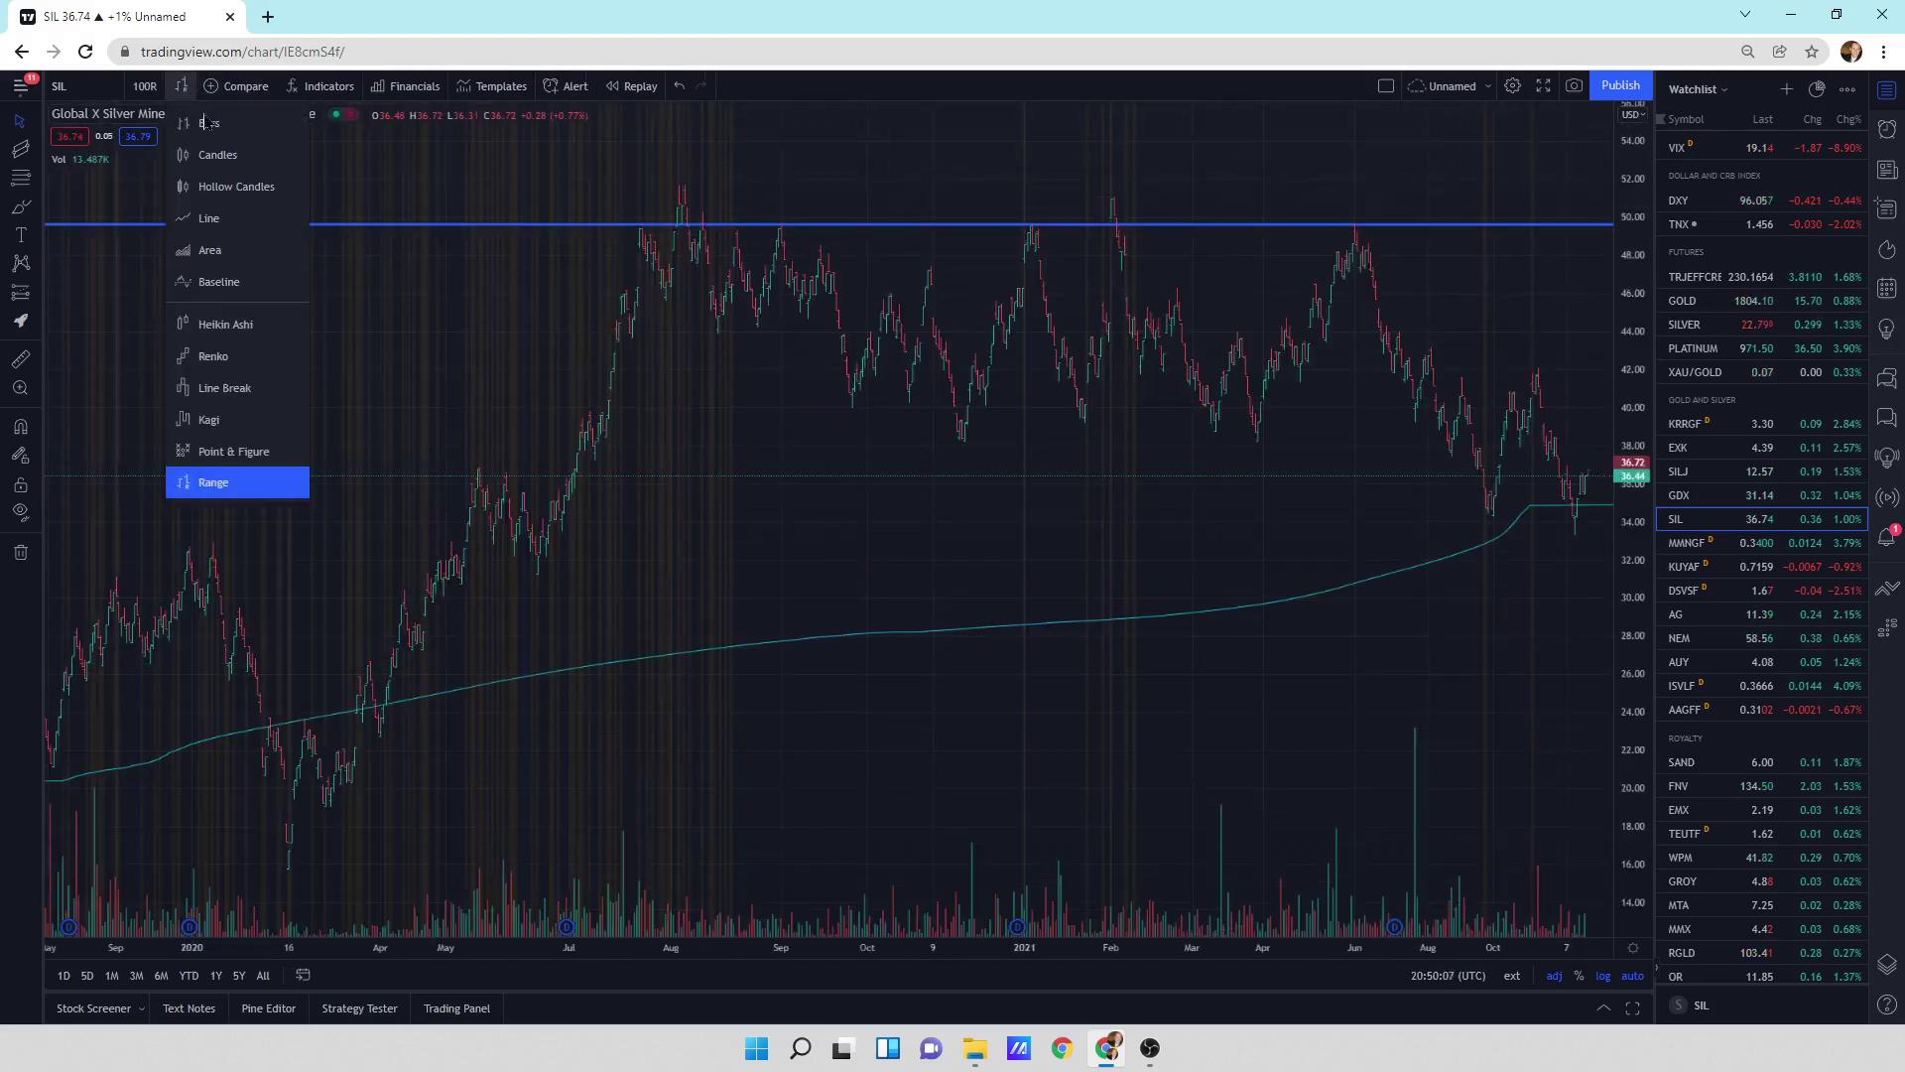
{"action": "left_click", "coordinate": [220, 165]}
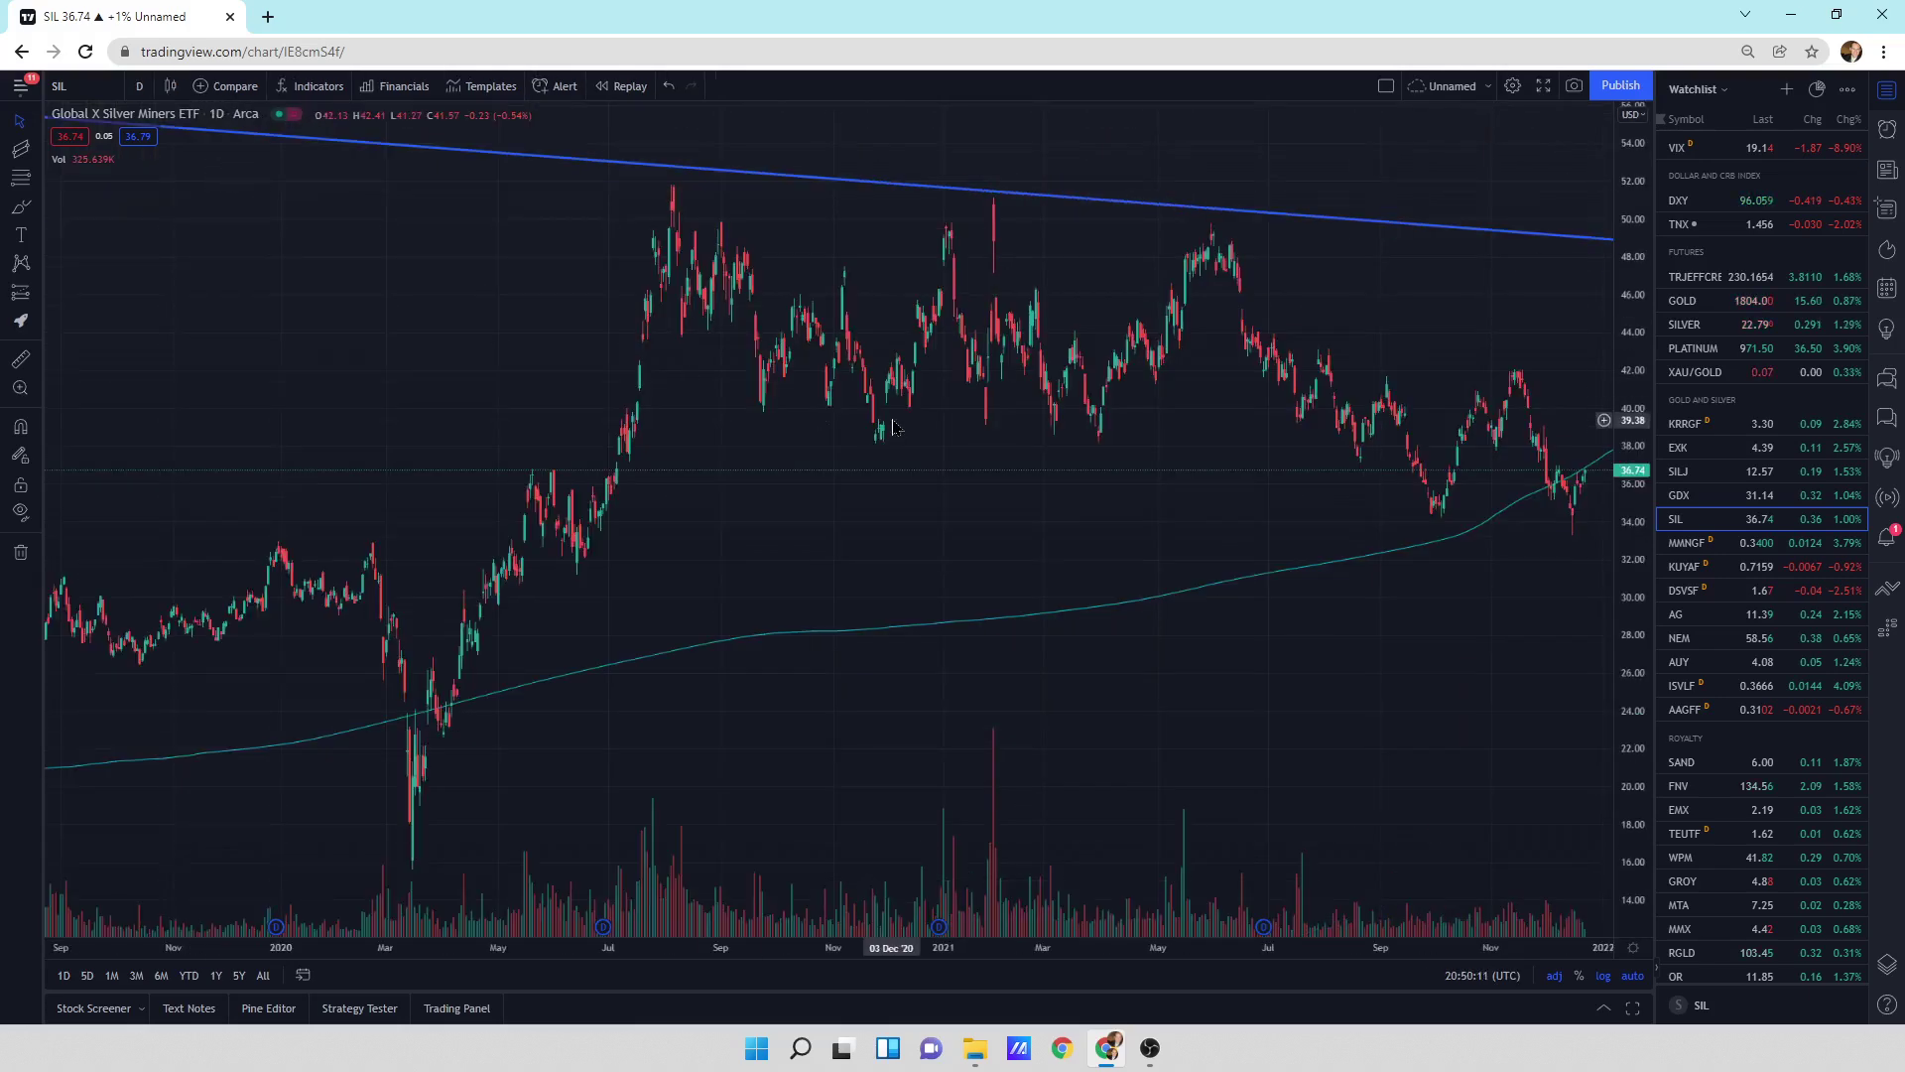
- Add TNX as a comparison symbol on SIL's chart and show both over a five-year range
{"action": "left_click", "coordinate": [228, 86]}
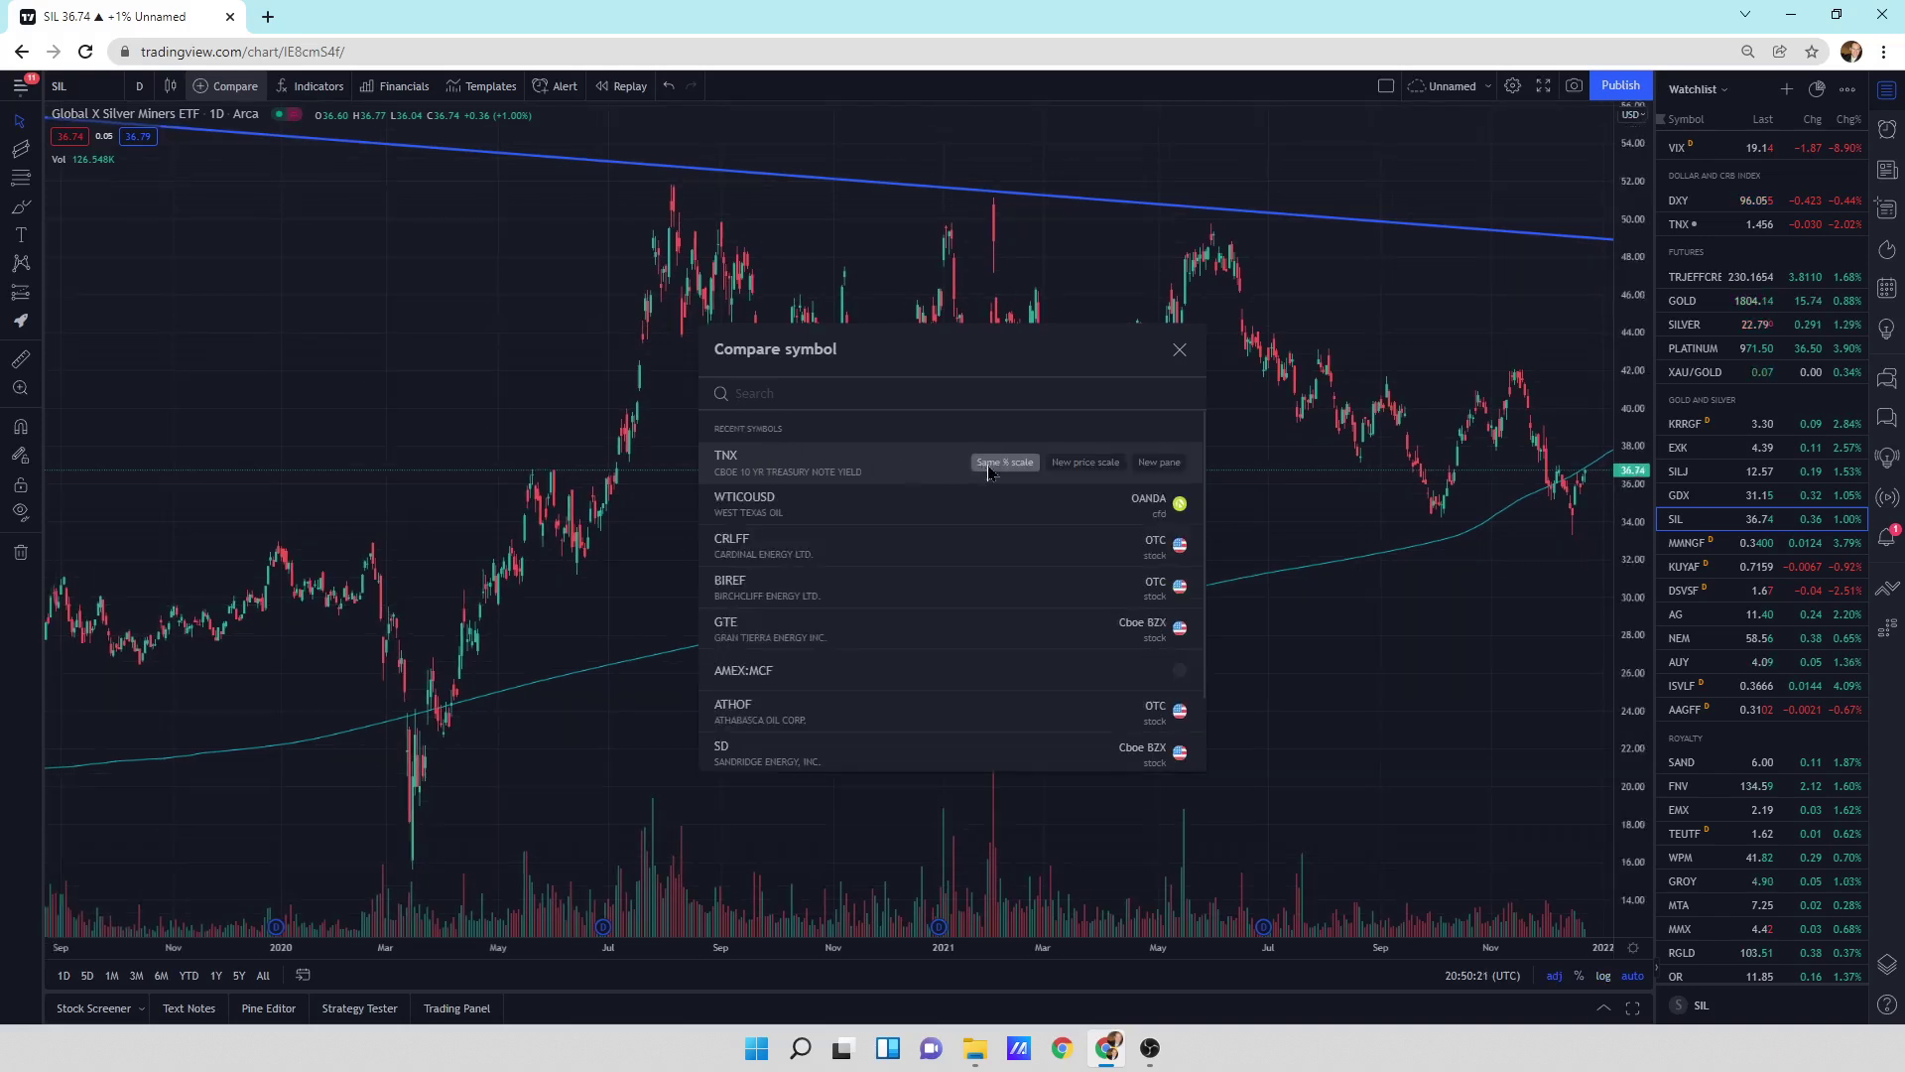
{"action": "type", "text": "T"}
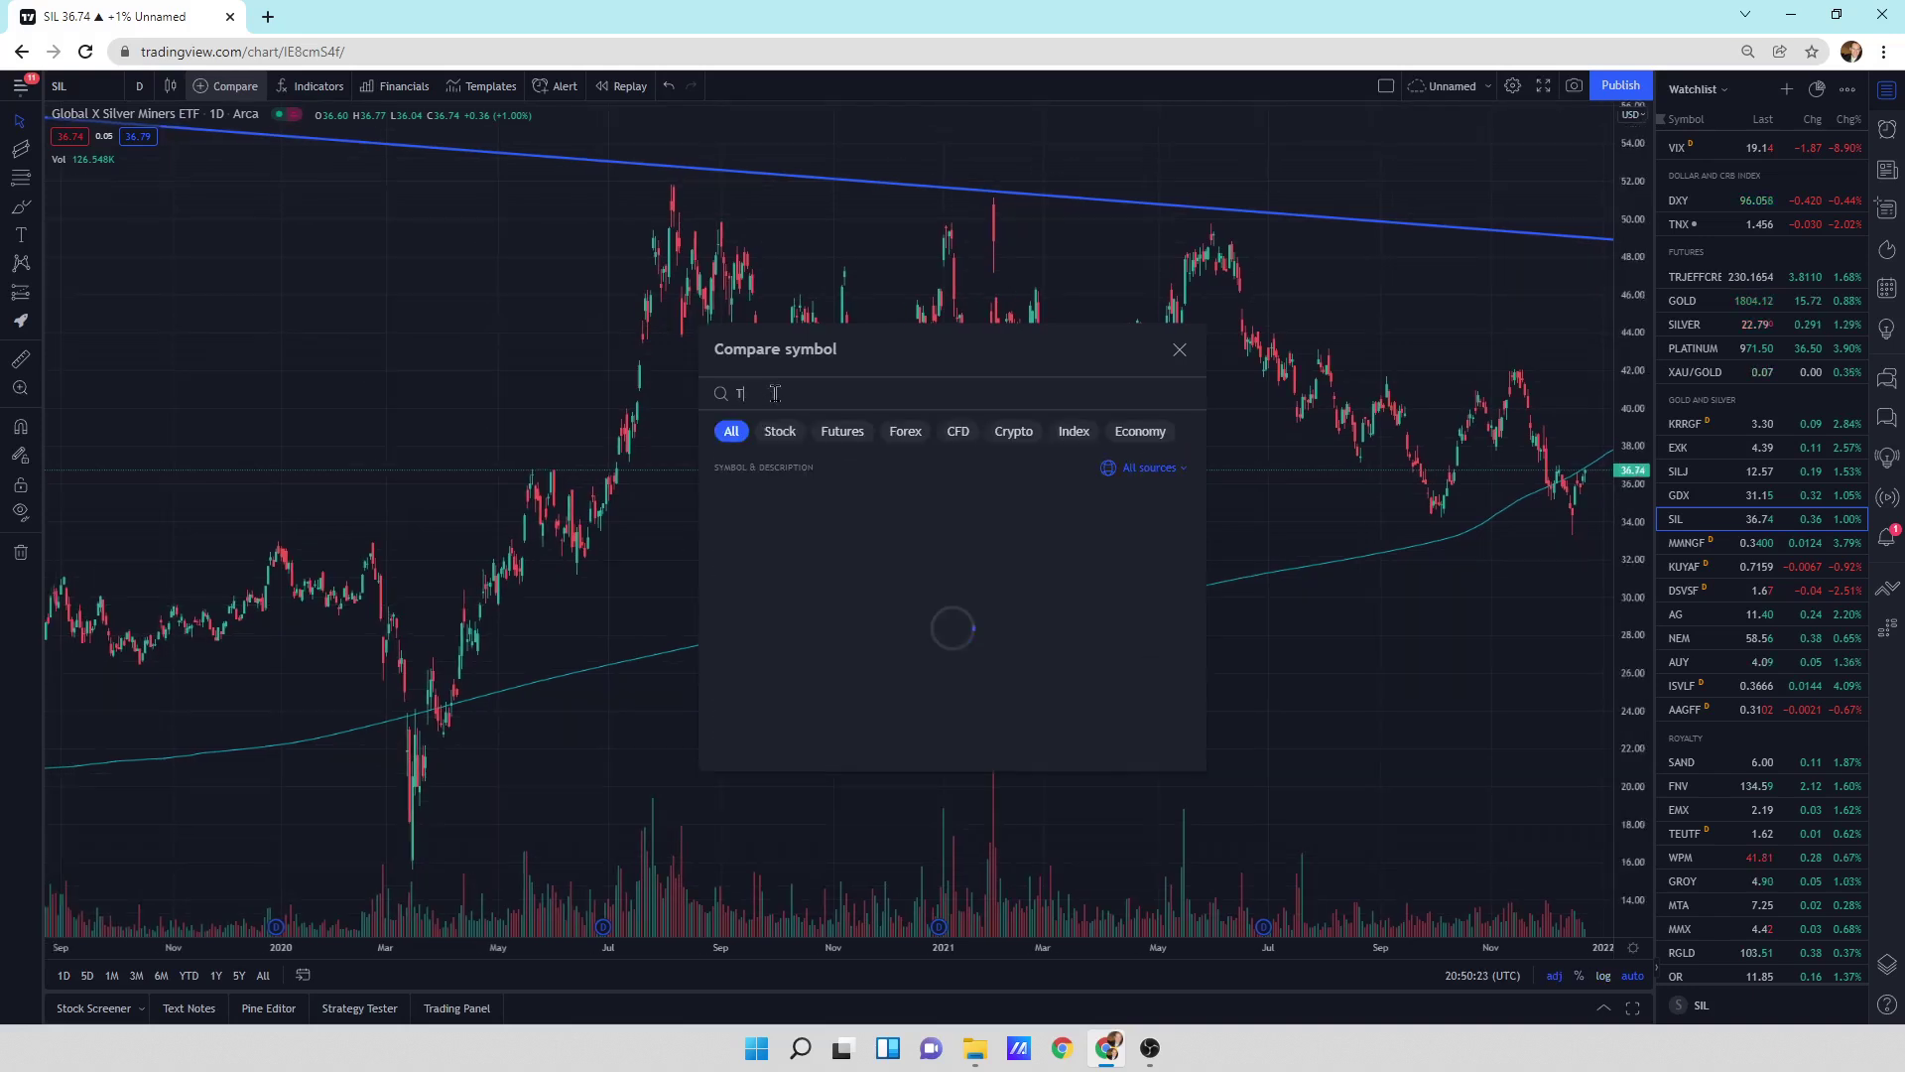
{"action": "type", "text": "NX"}
{"action": "key", "text": "Return"}
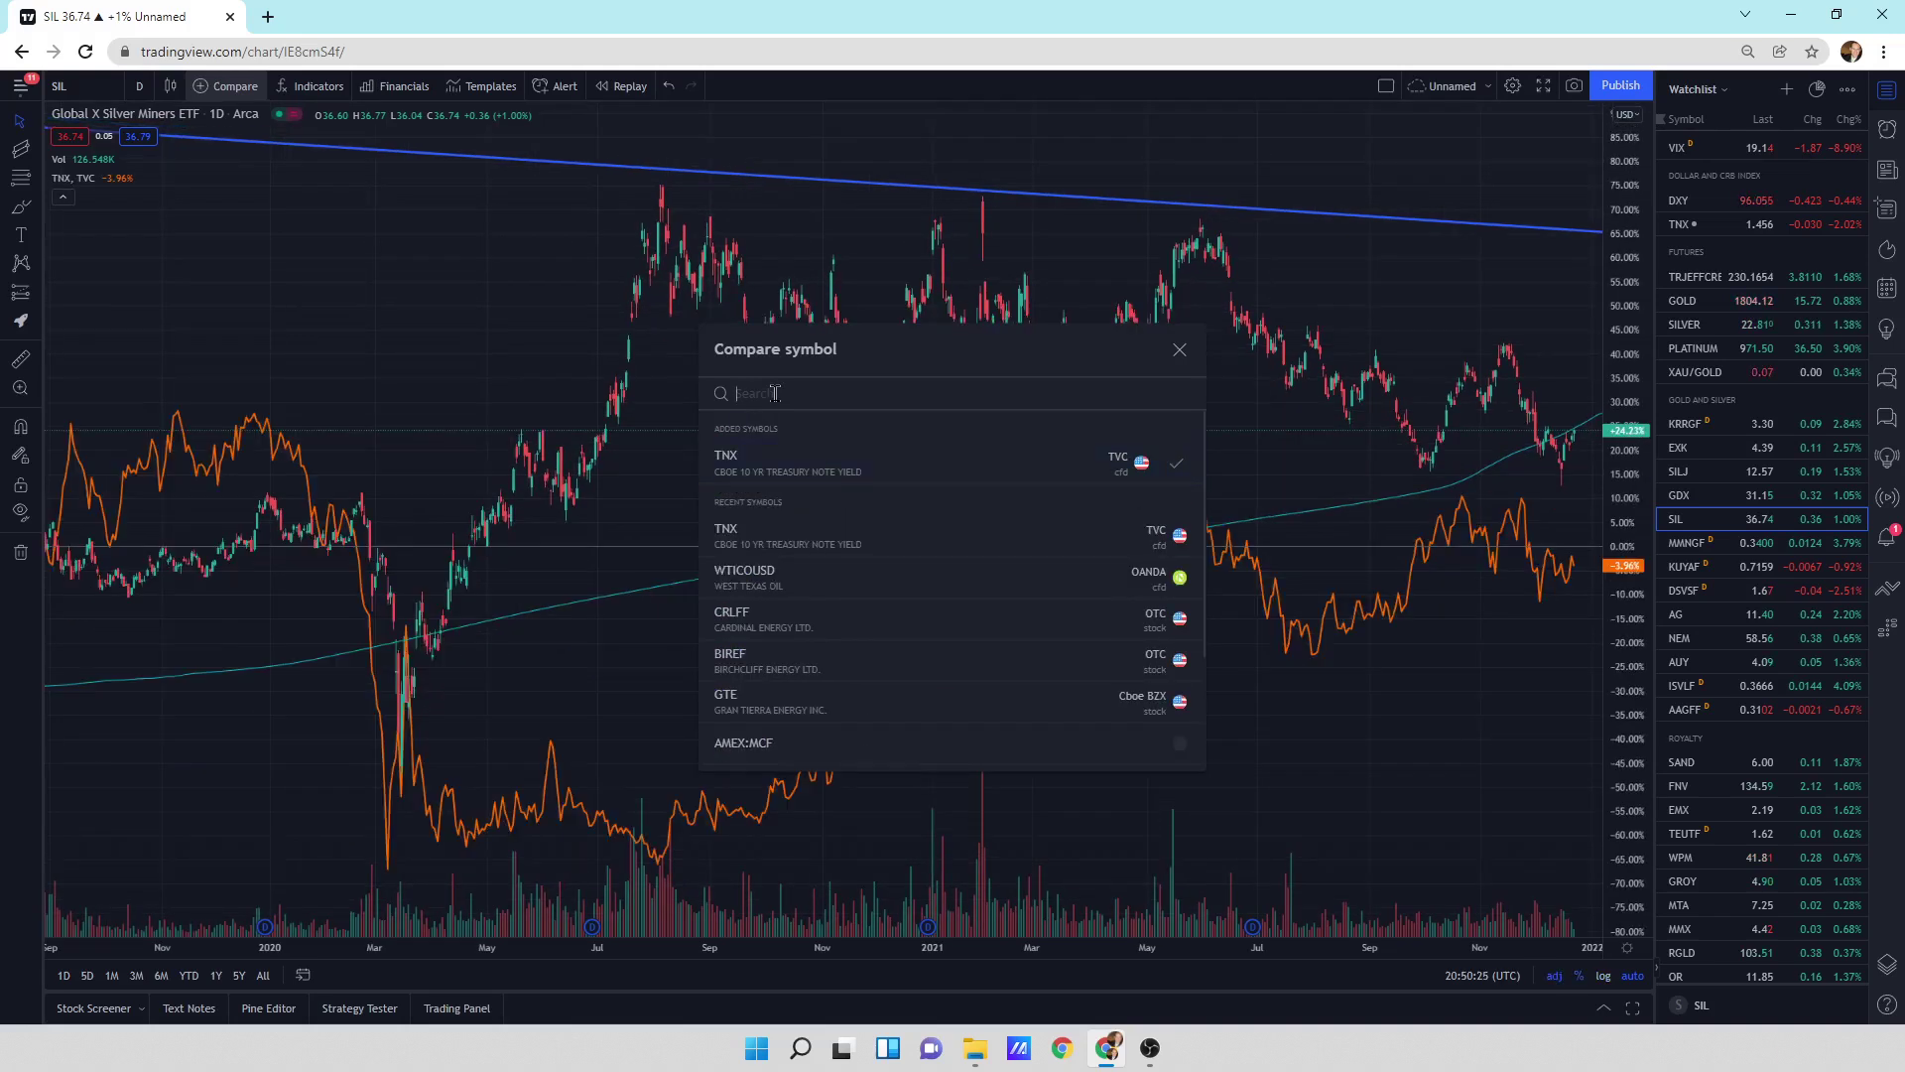
{"action": "left_click", "coordinate": [1179, 353]}
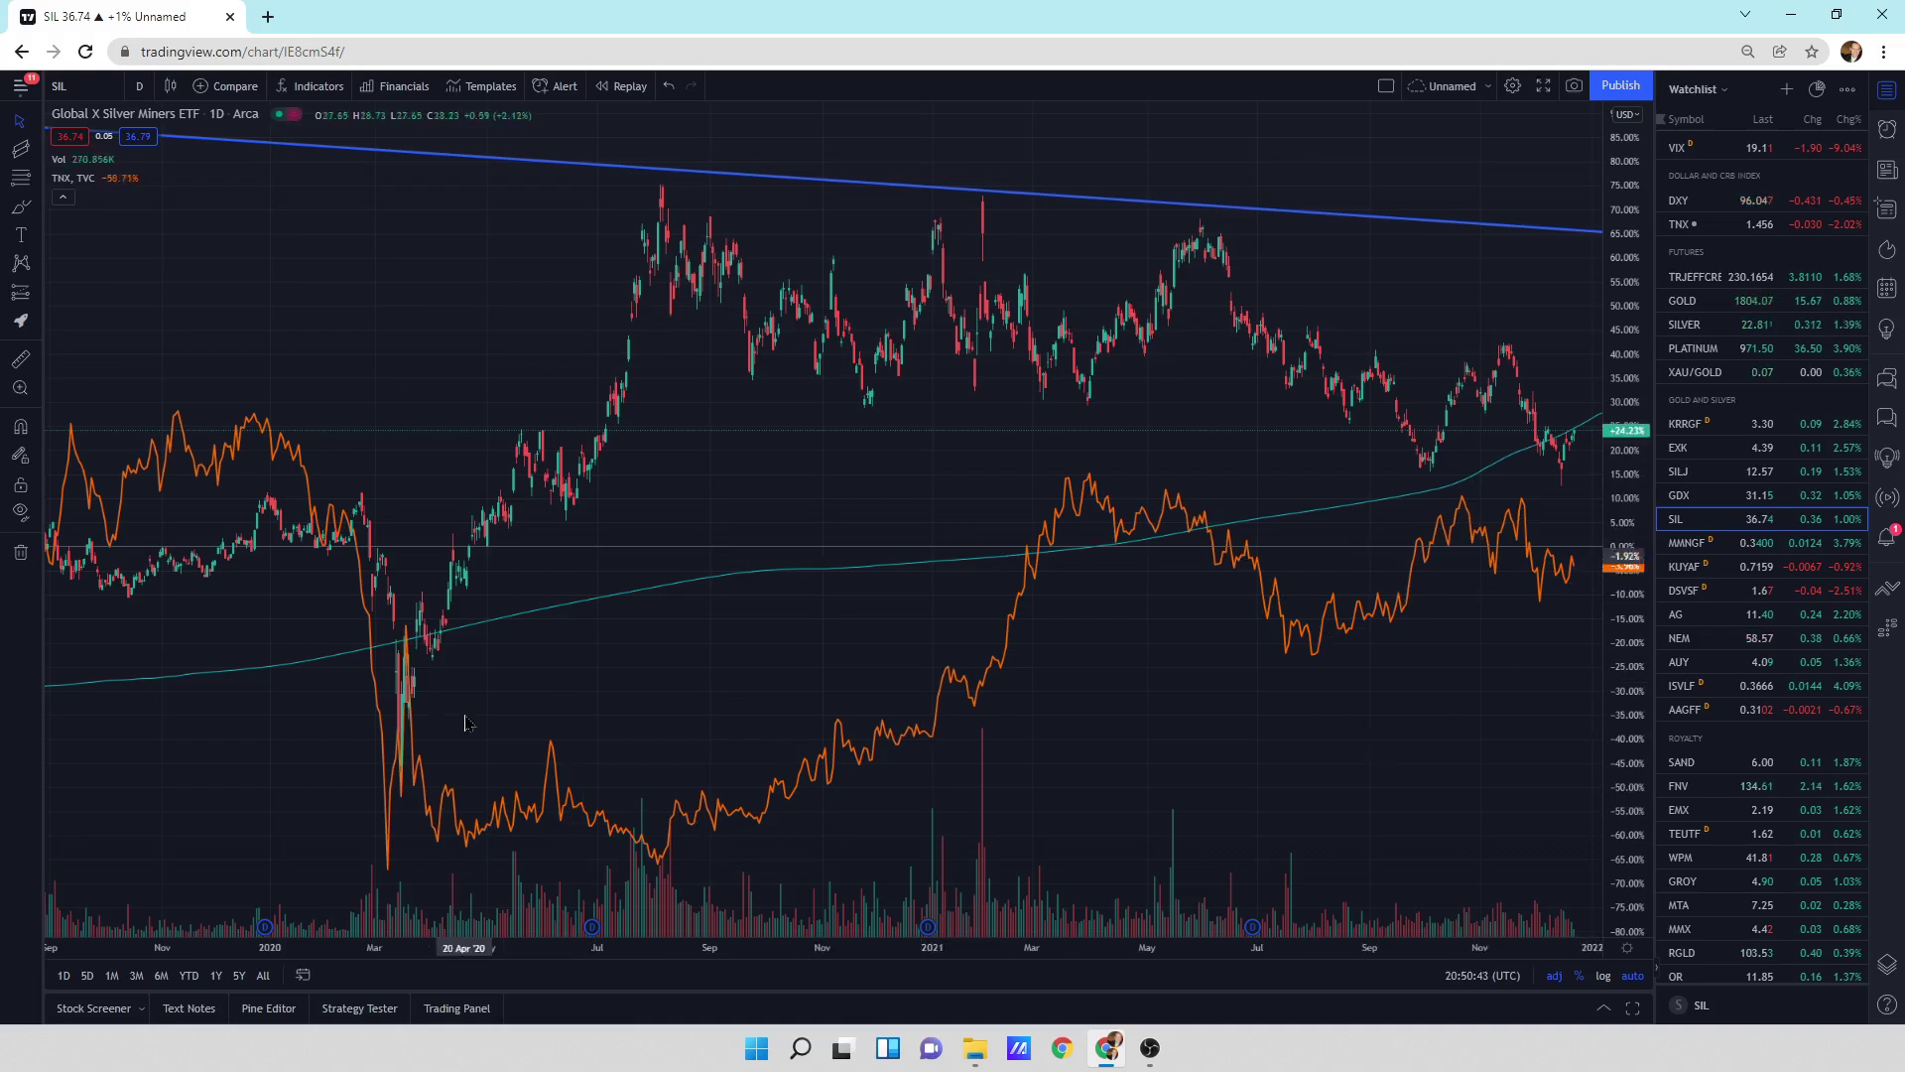
{"action": "left_click", "coordinate": [238, 975]}
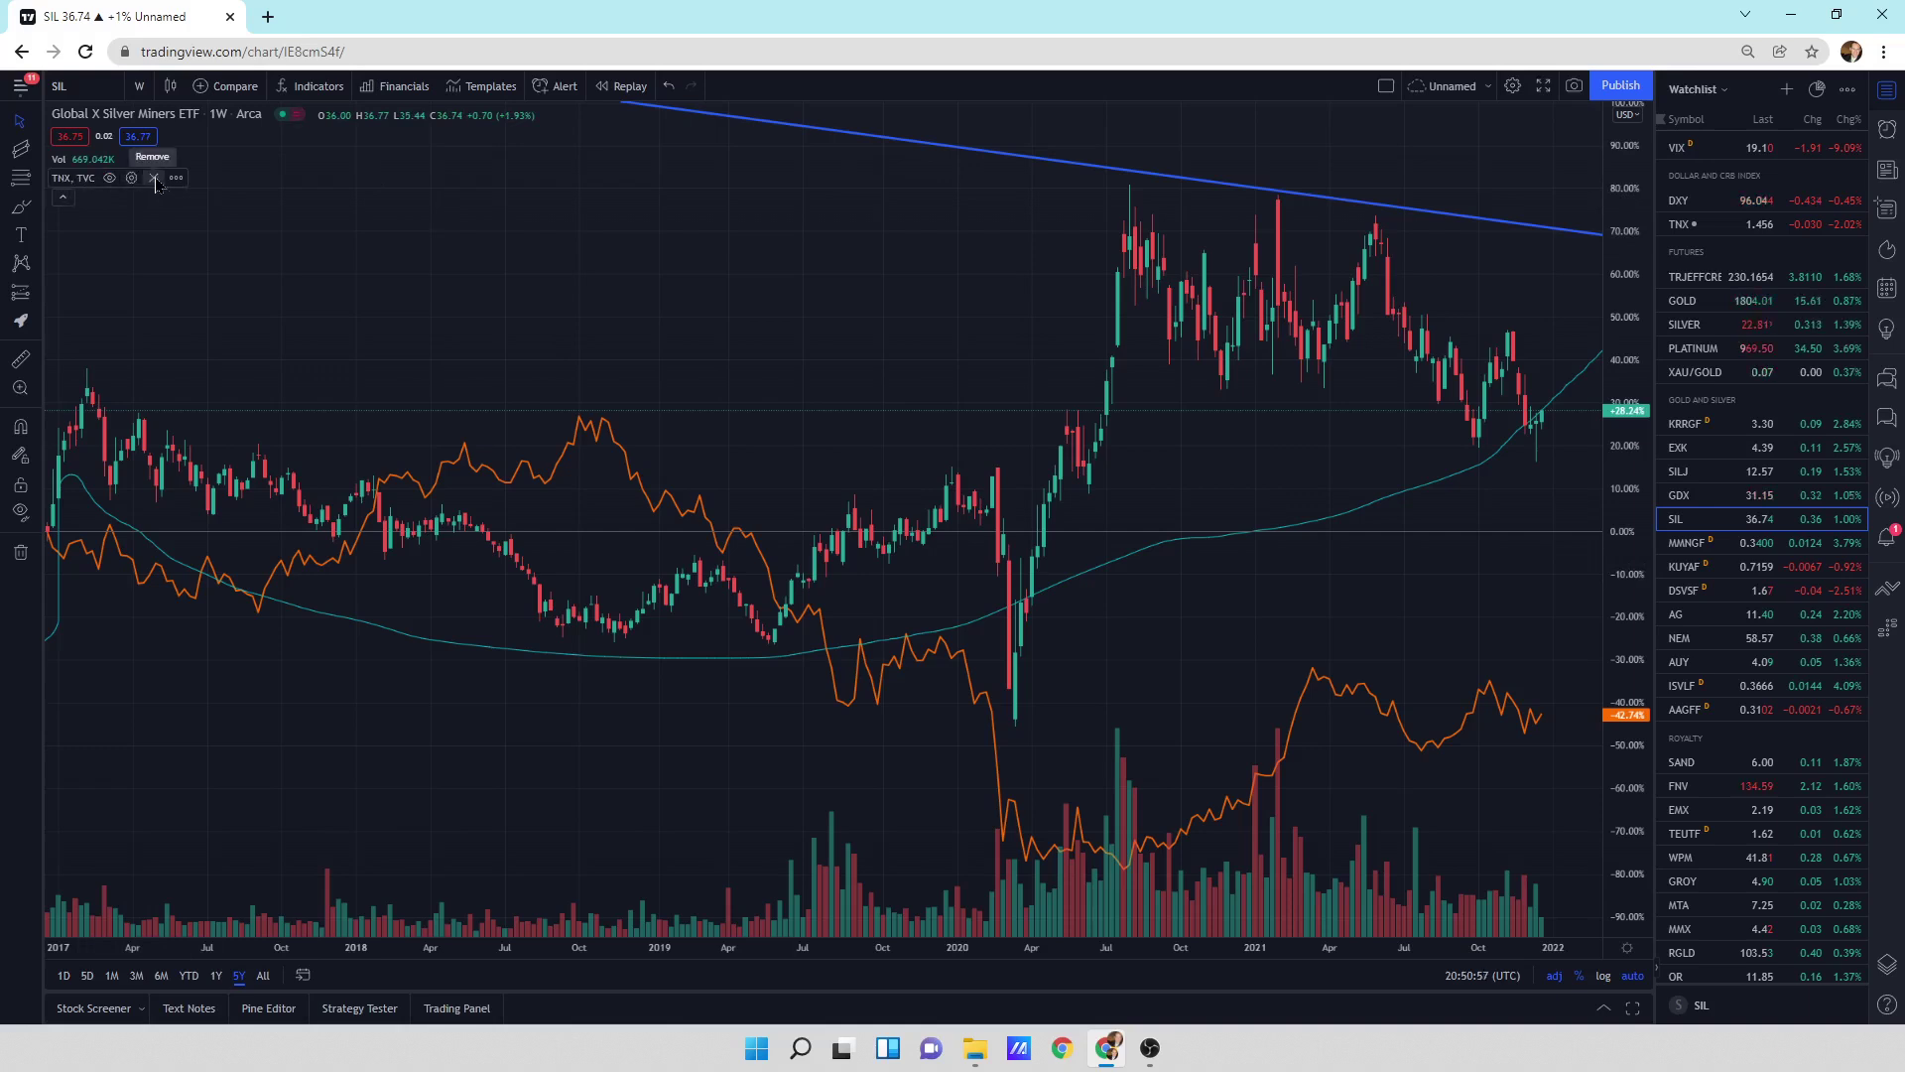
- Recolour the TNX comparison line light yellow and remove TNX from the chart
{"action": "left_click", "coordinate": [131, 179]}
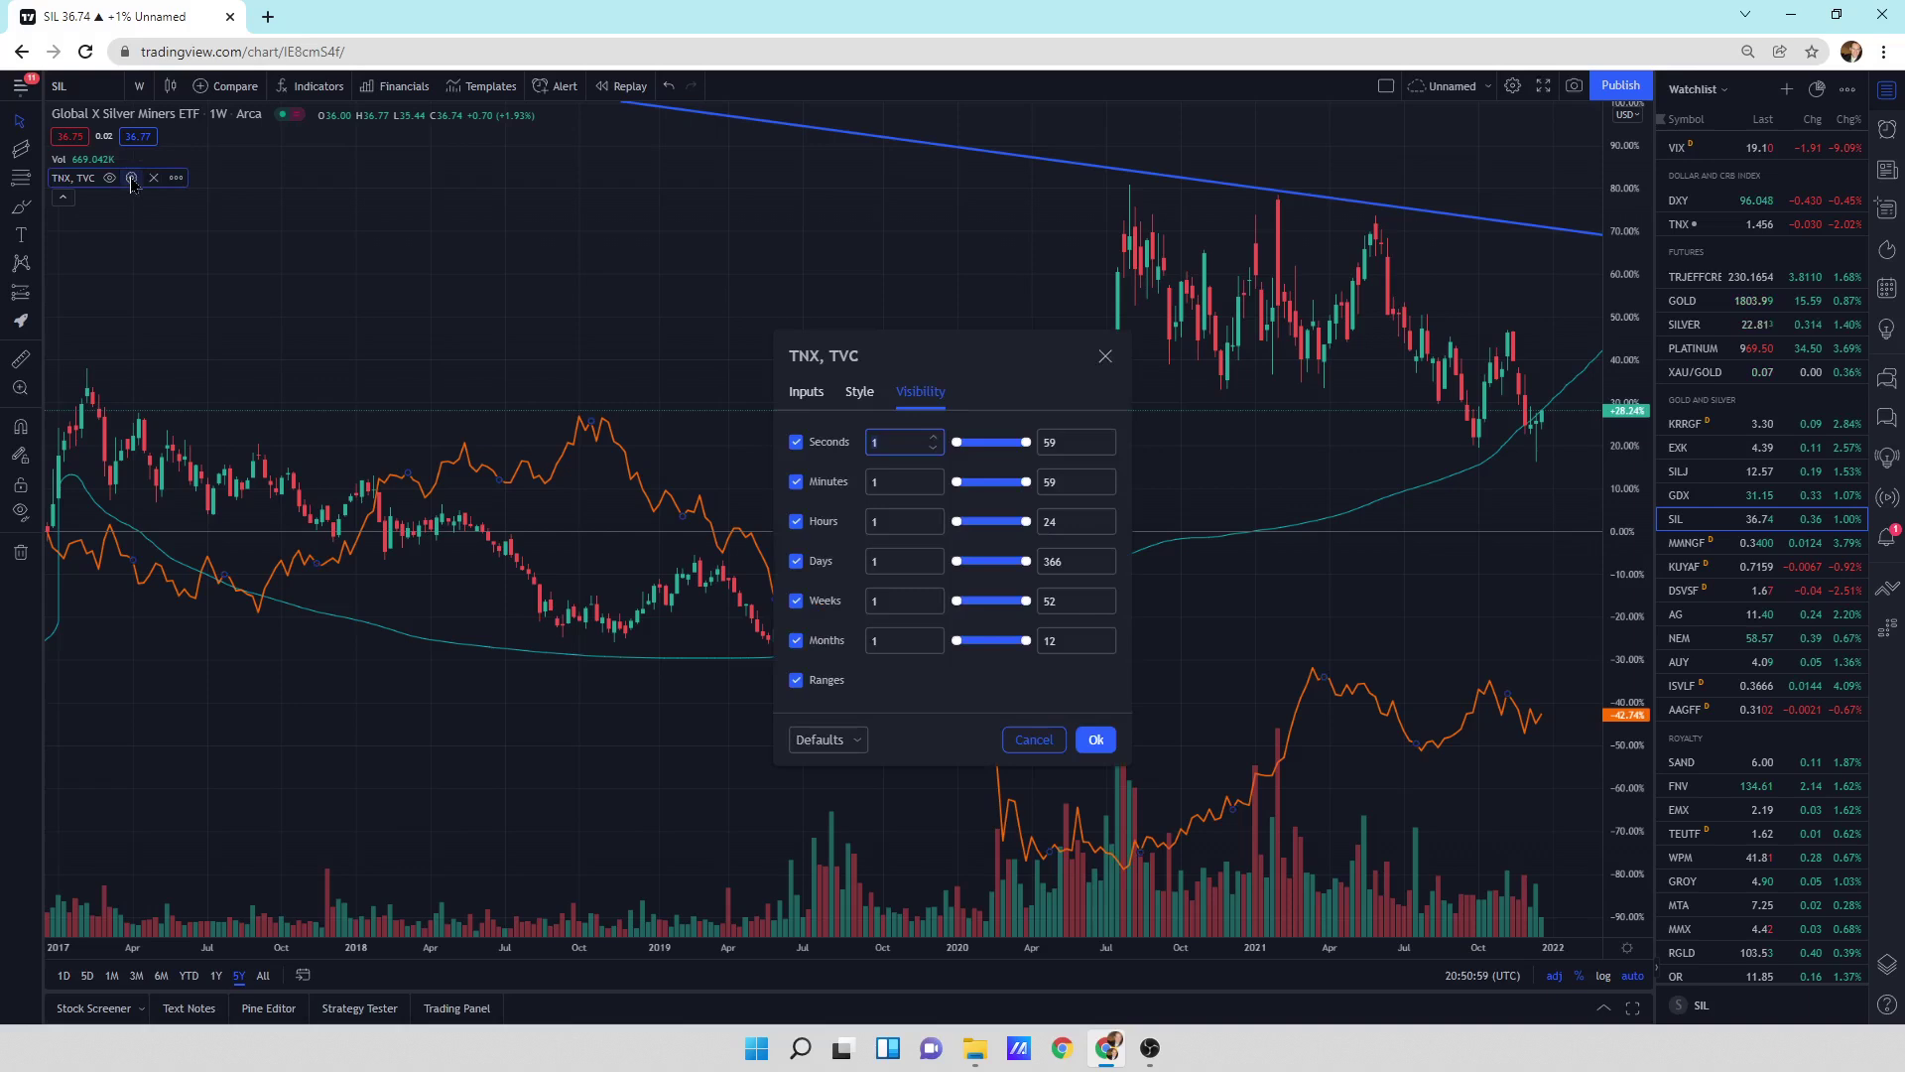
{"action": "left_click", "coordinate": [859, 393]}
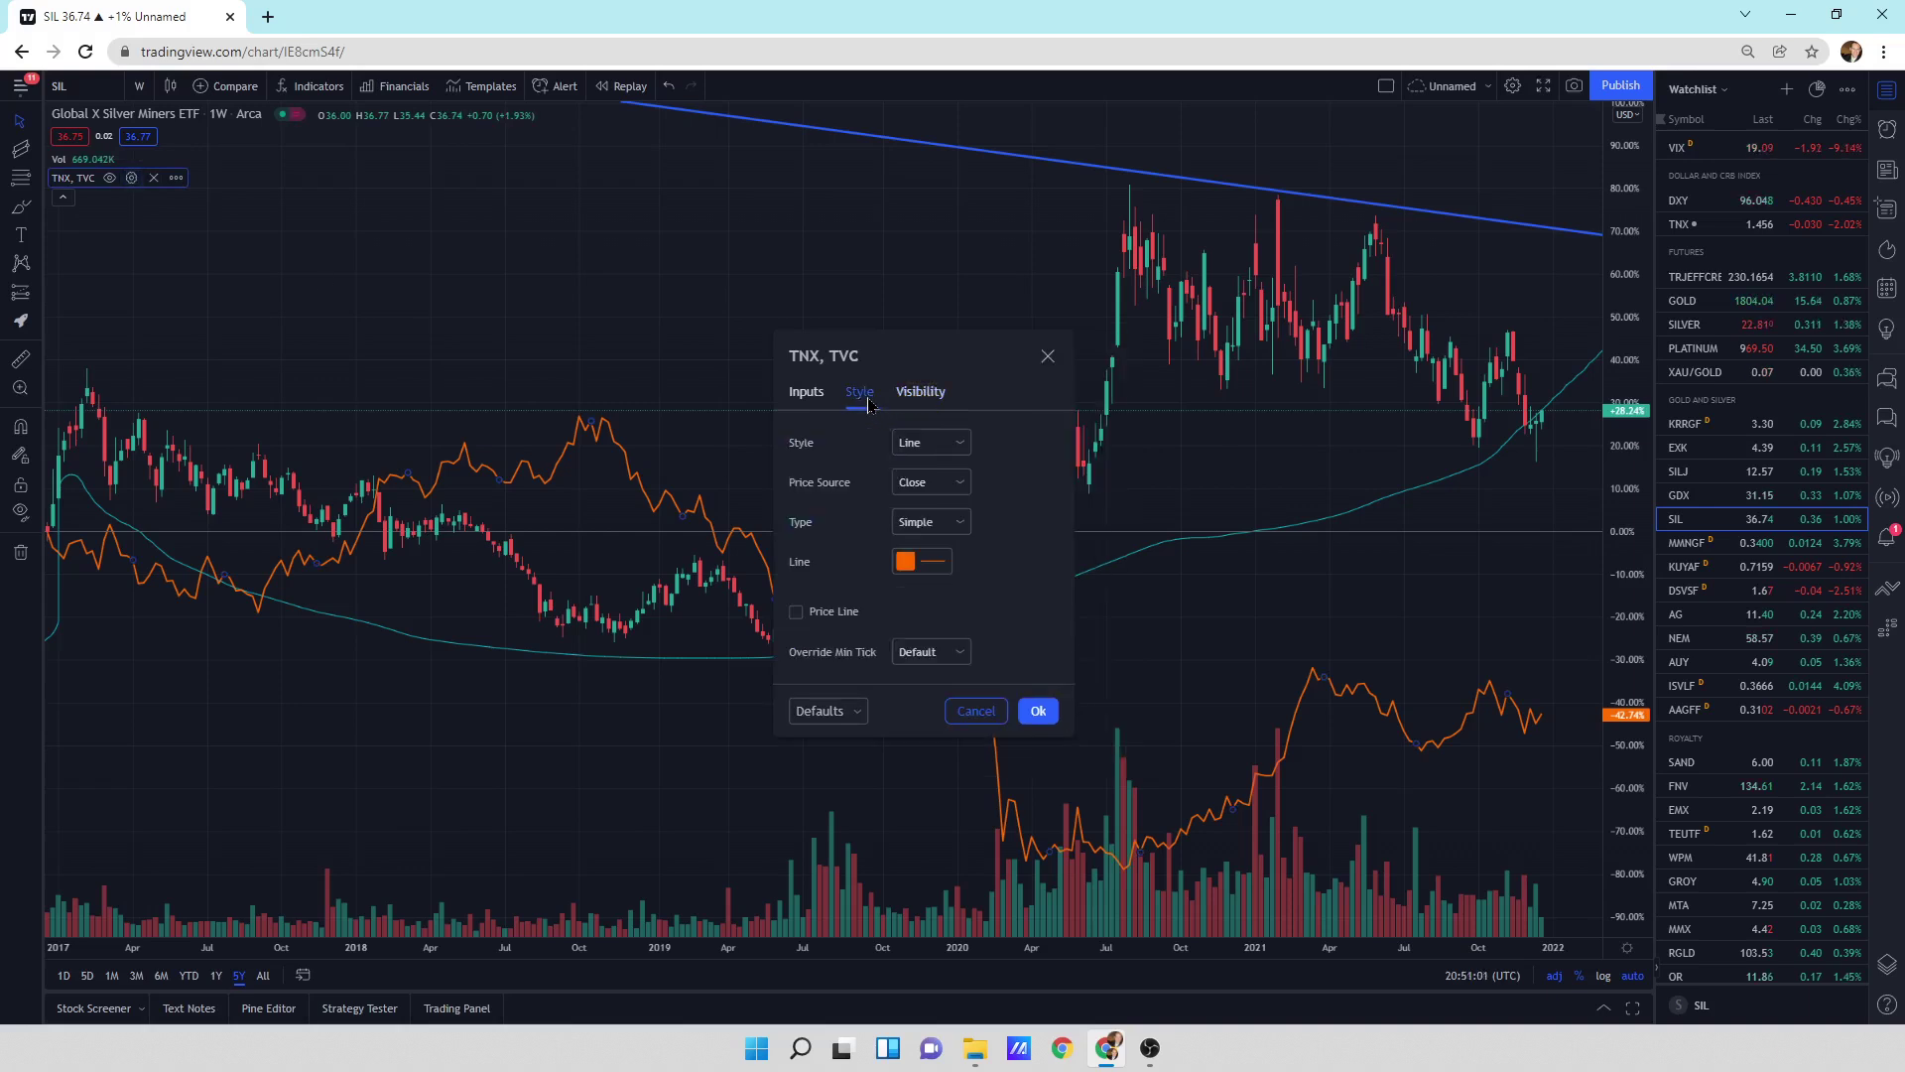
{"action": "left_click", "coordinate": [927, 569]}
{"action": "left_click", "coordinate": [1021, 614]}
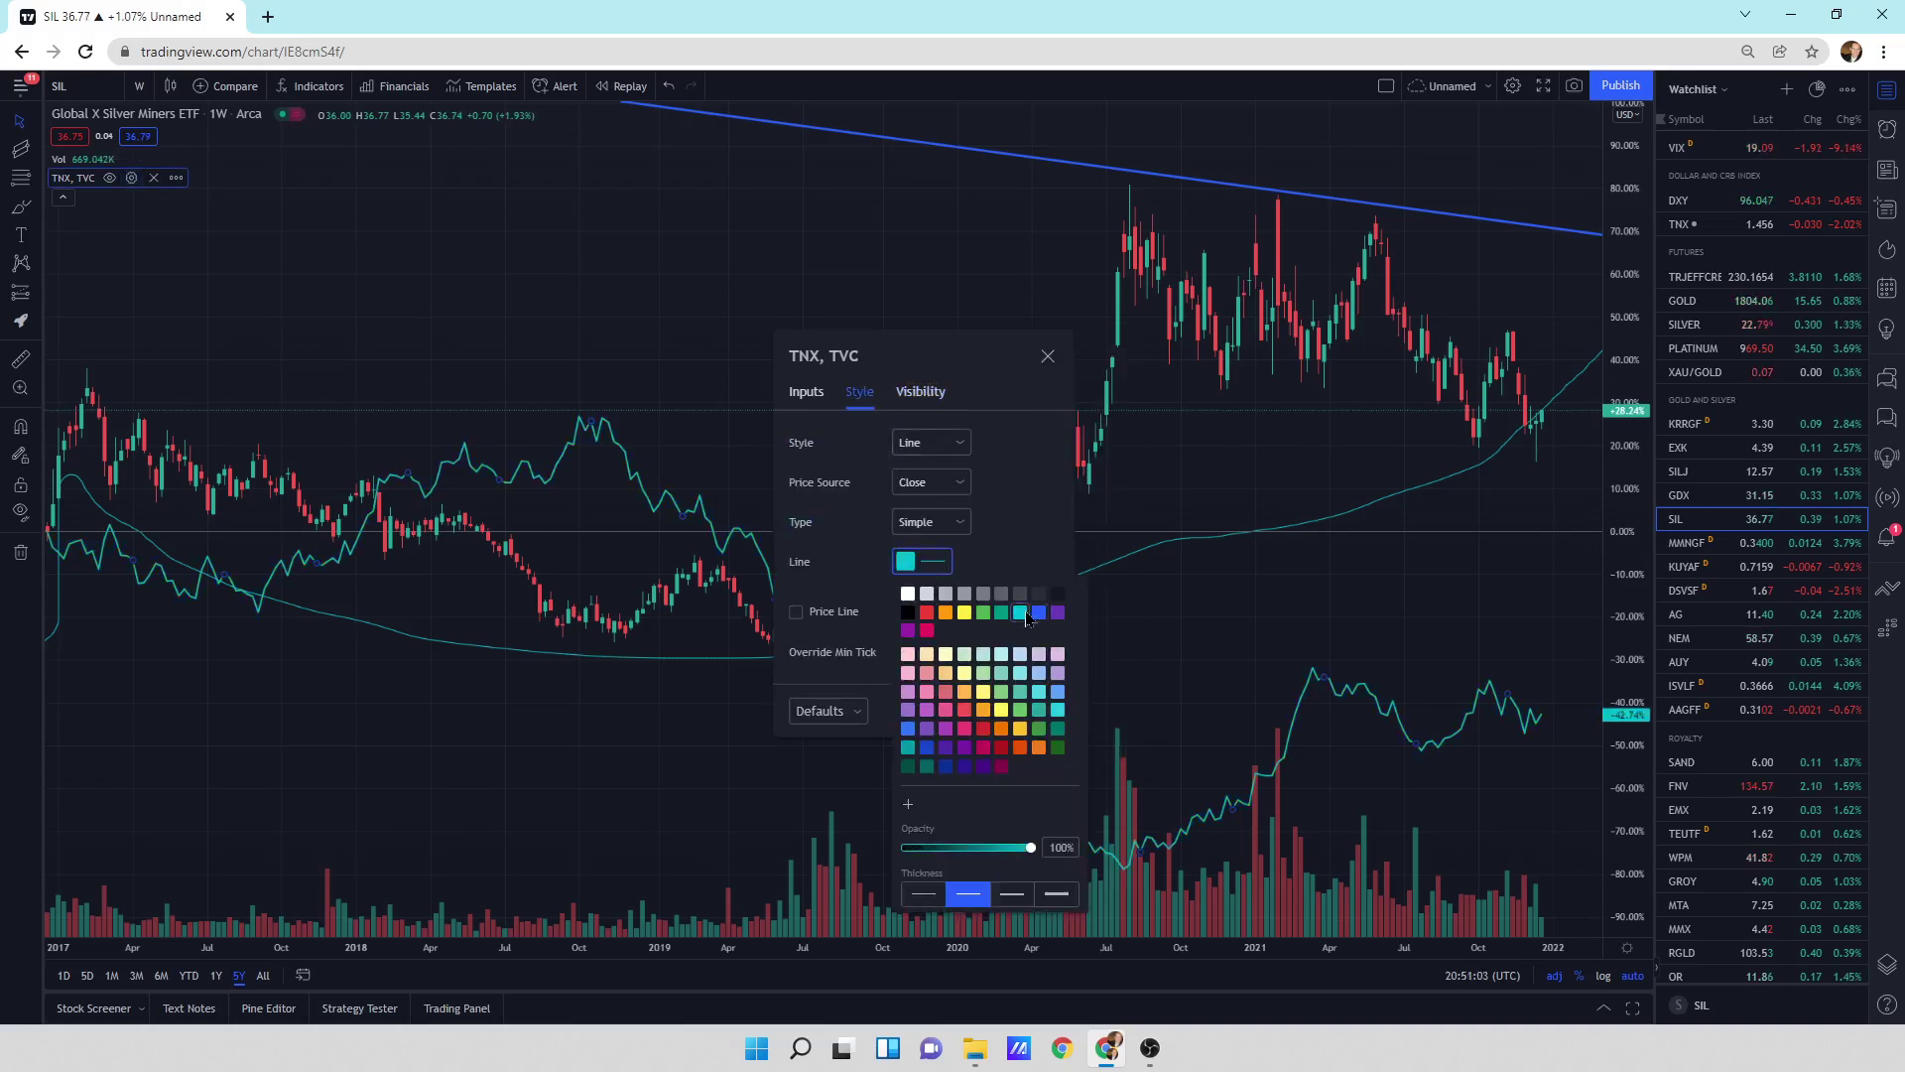
{"action": "left_click", "coordinate": [980, 694]}
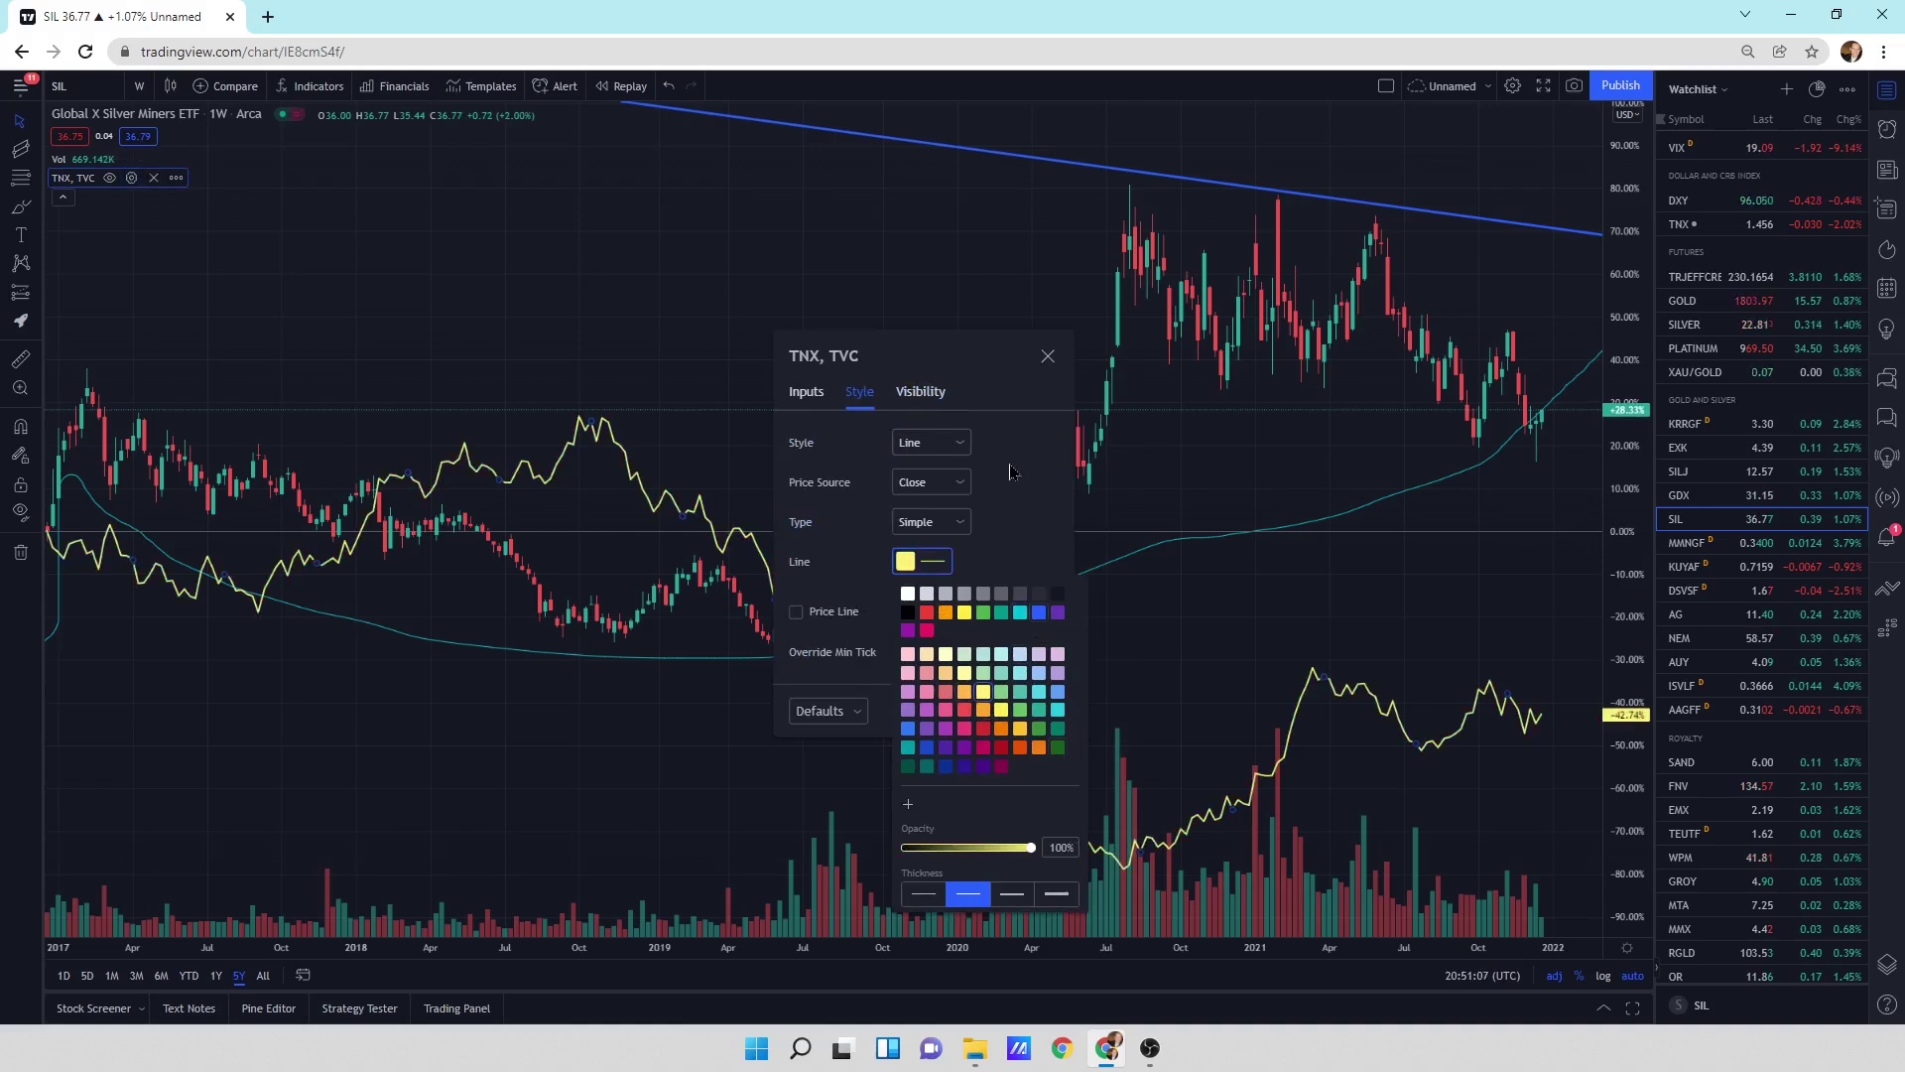
{"action": "left_click", "coordinate": [1010, 471]}
{"action": "left_click", "coordinate": [1038, 711]}
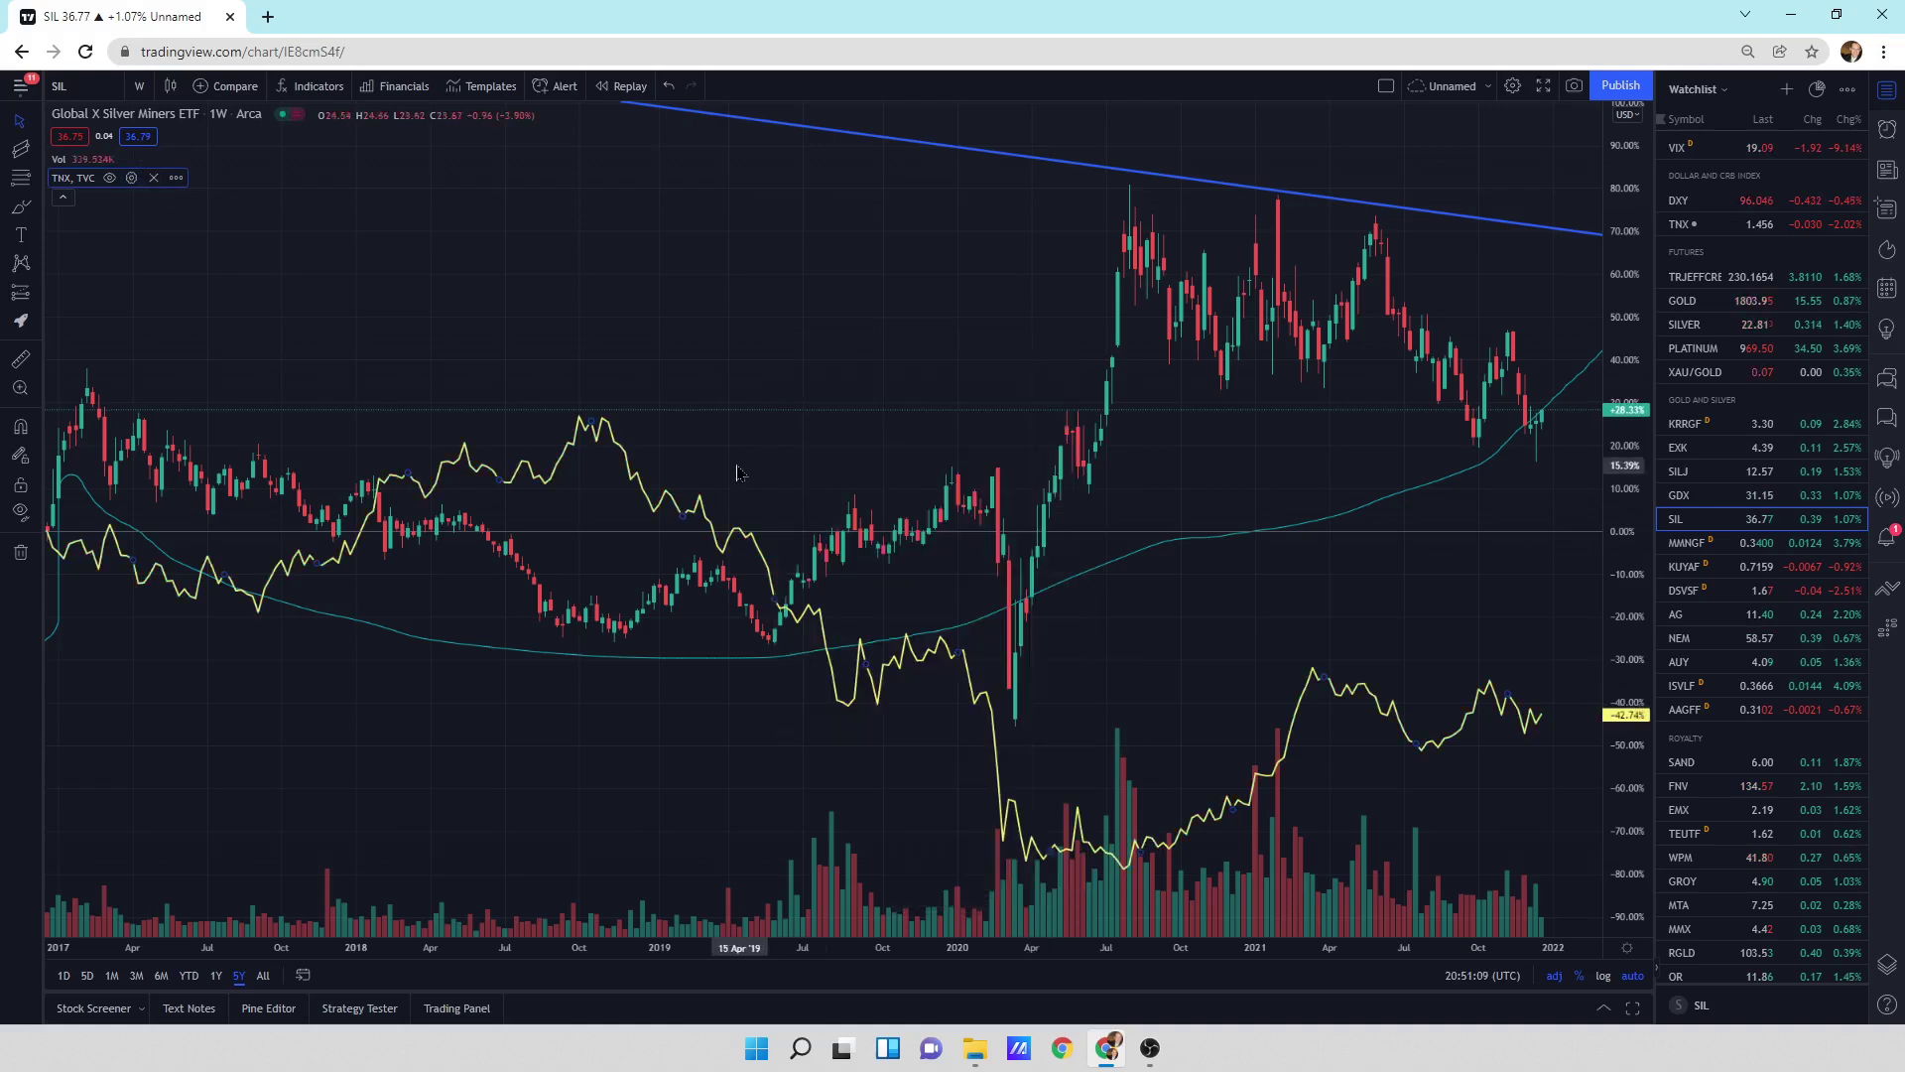
{"action": "left_click", "coordinate": [153, 179]}
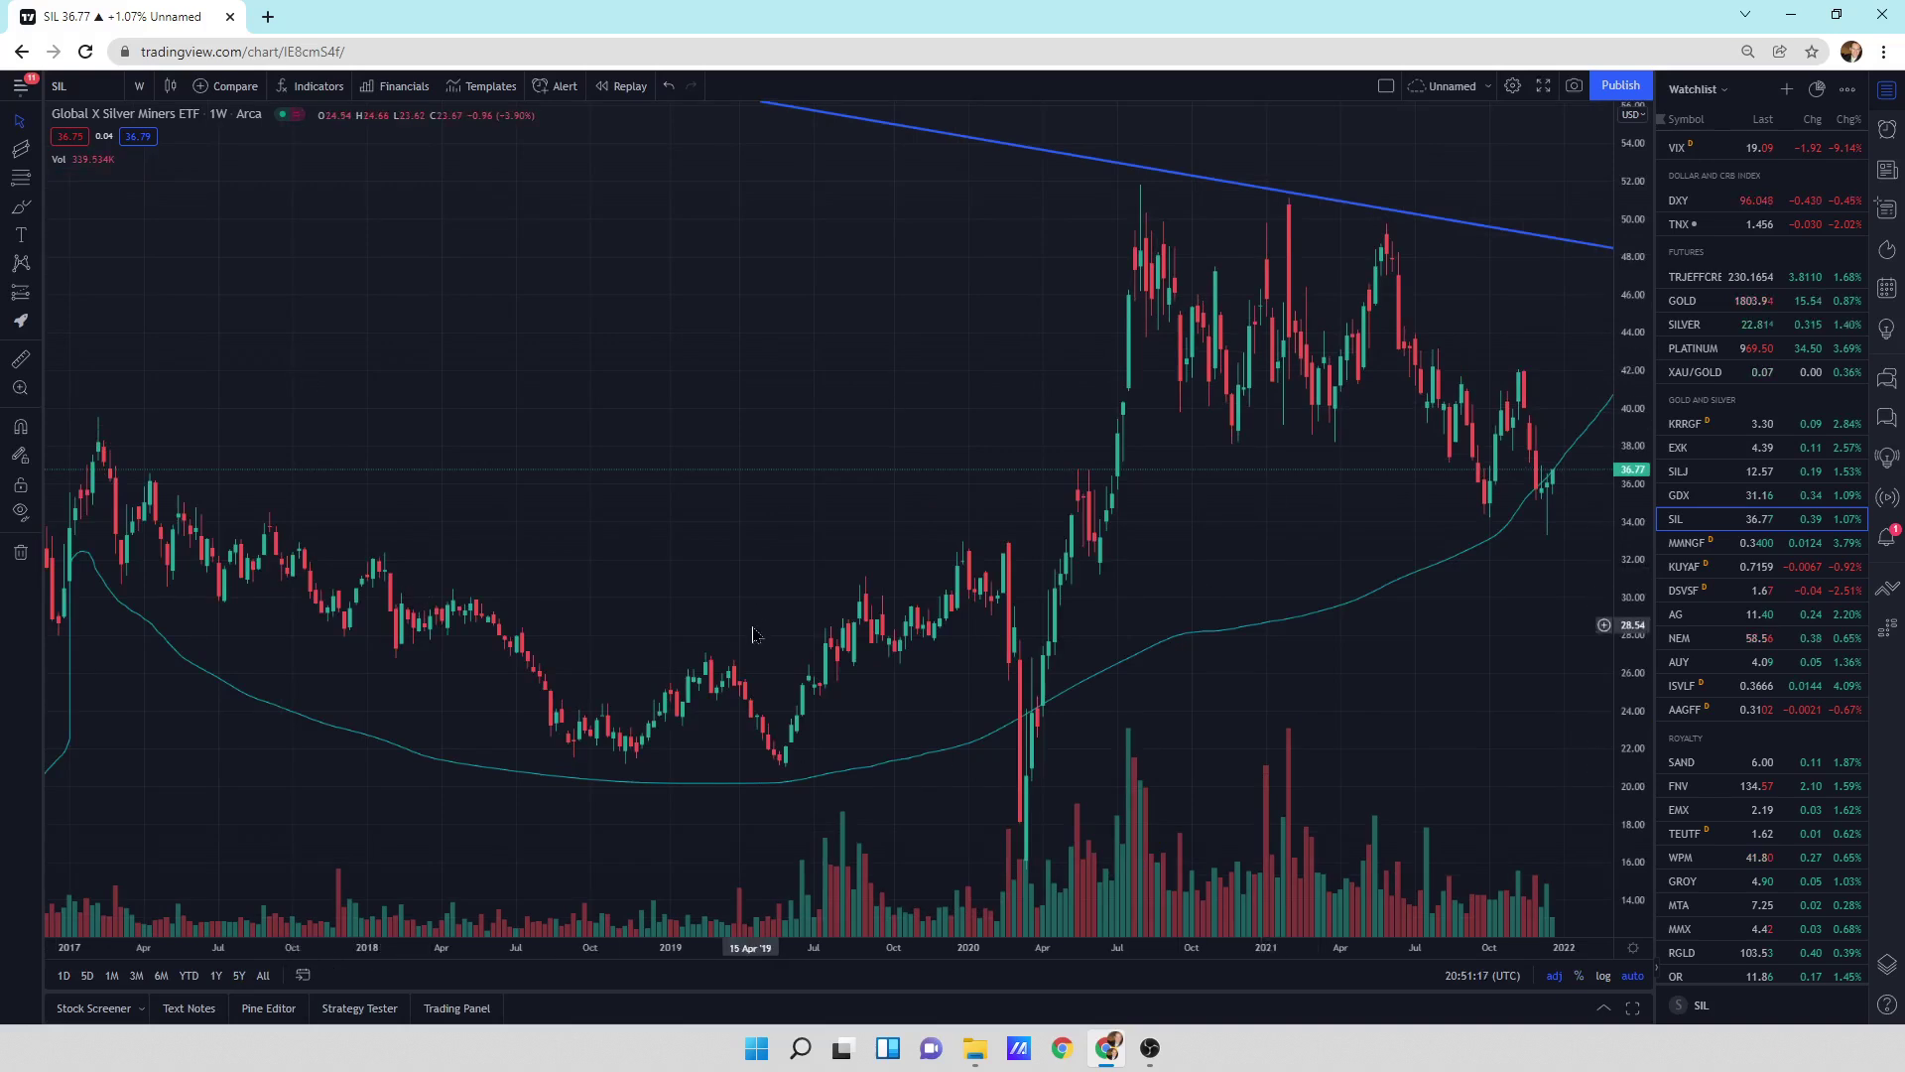
- Browse the list of built-in indicators without adding one to the chart
{"action": "left_click", "coordinate": [317, 88]}
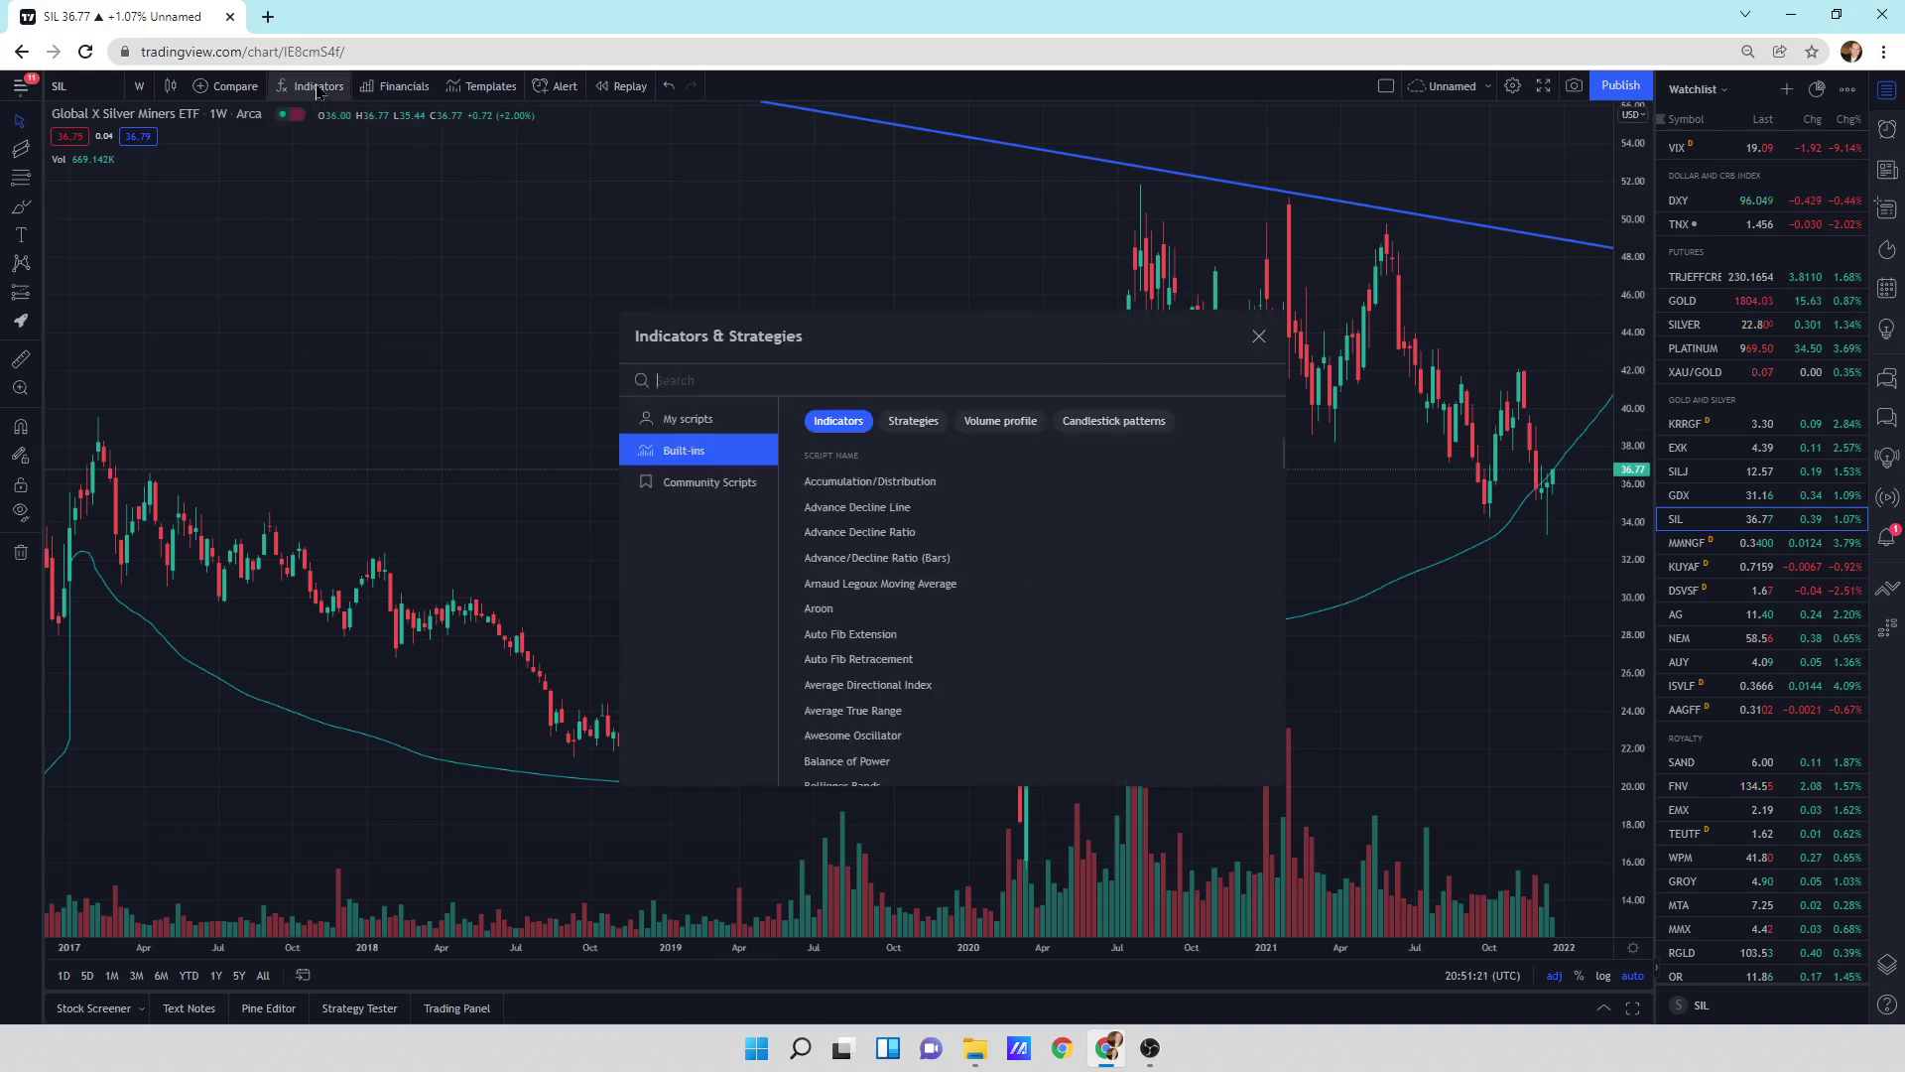
{"action": "scroll", "coordinate": [950, 596], "scroll_direction": "down", "scroll_amount": 5}
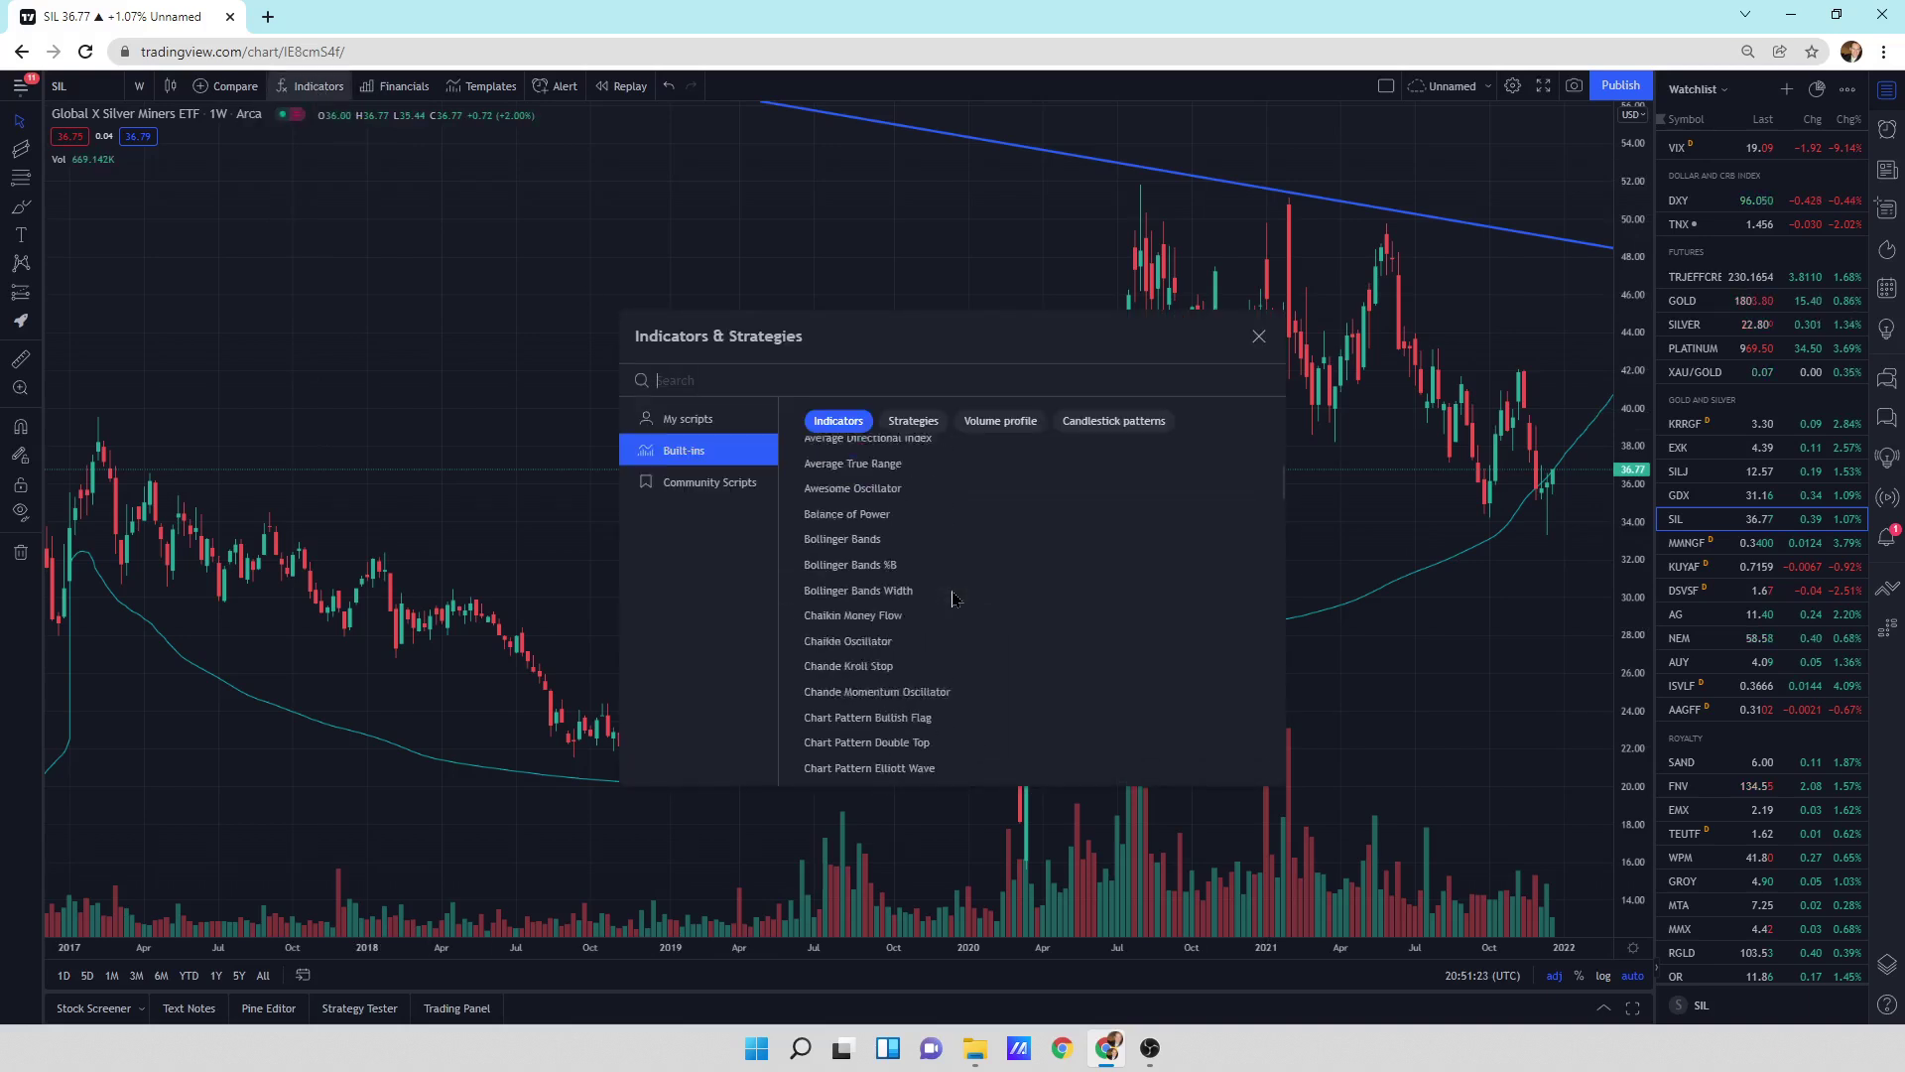
{"action": "scroll", "coordinate": [950, 596], "scroll_direction": "up", "scroll_amount": 5}
{"action": "left_click", "coordinate": [1258, 337]}
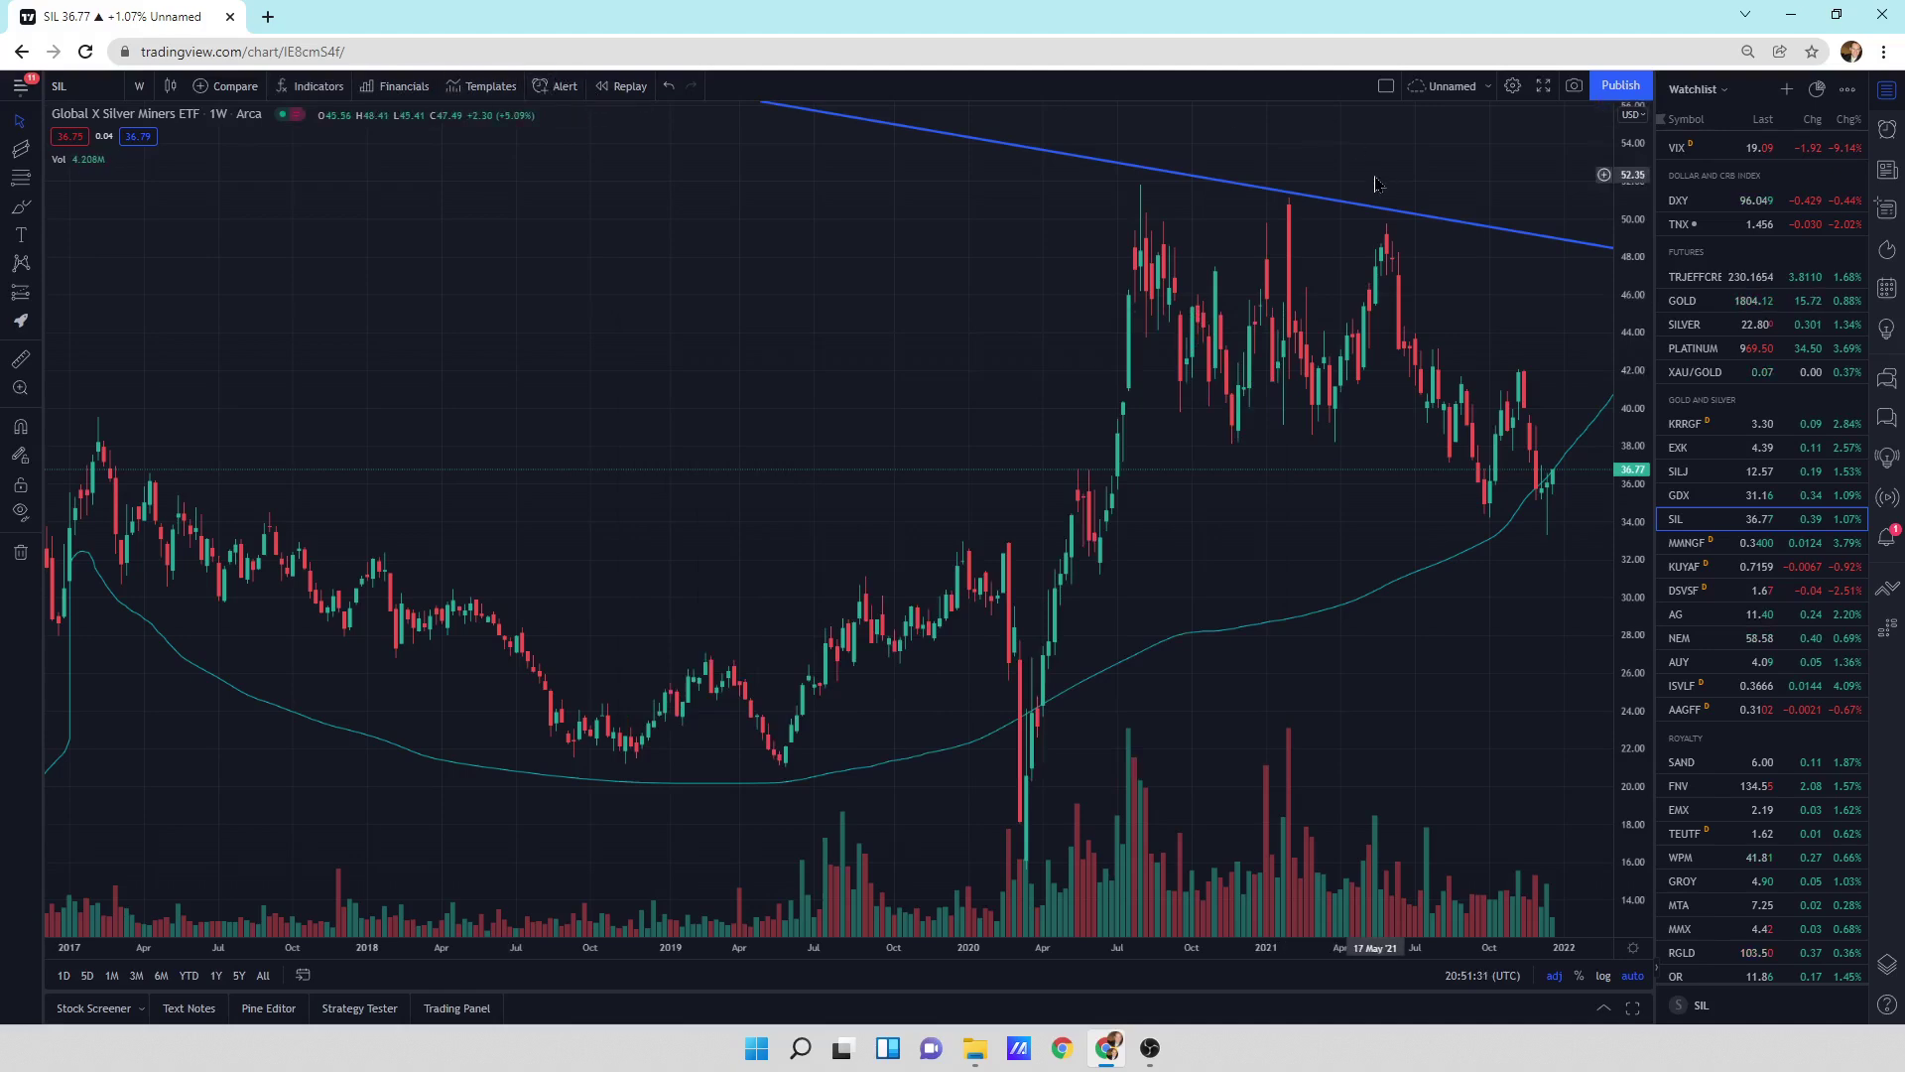
- Show SIL's chart over five years and over its entire available history
{"action": "scroll", "coordinate": [1360, 407], "scroll_direction": "down", "scroll_amount": 5}
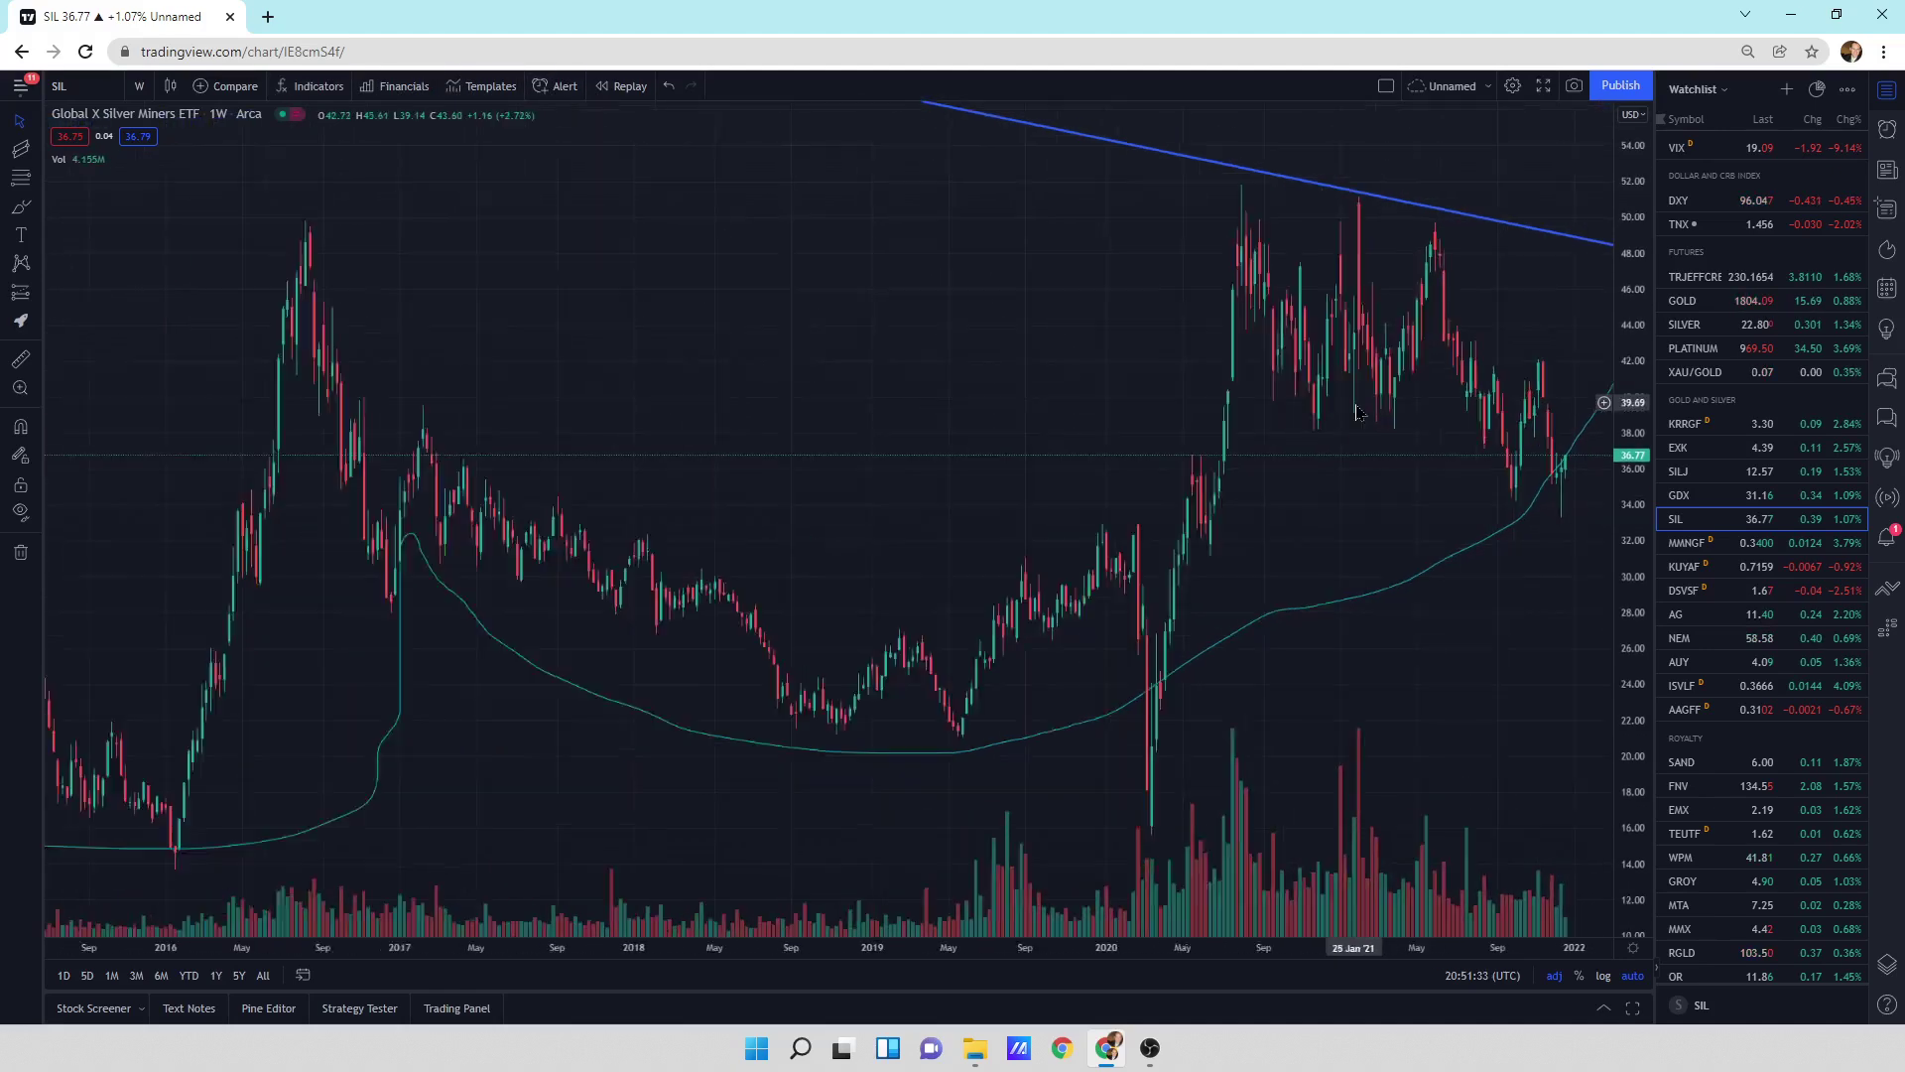
{"action": "left_click", "coordinate": [241, 977]}
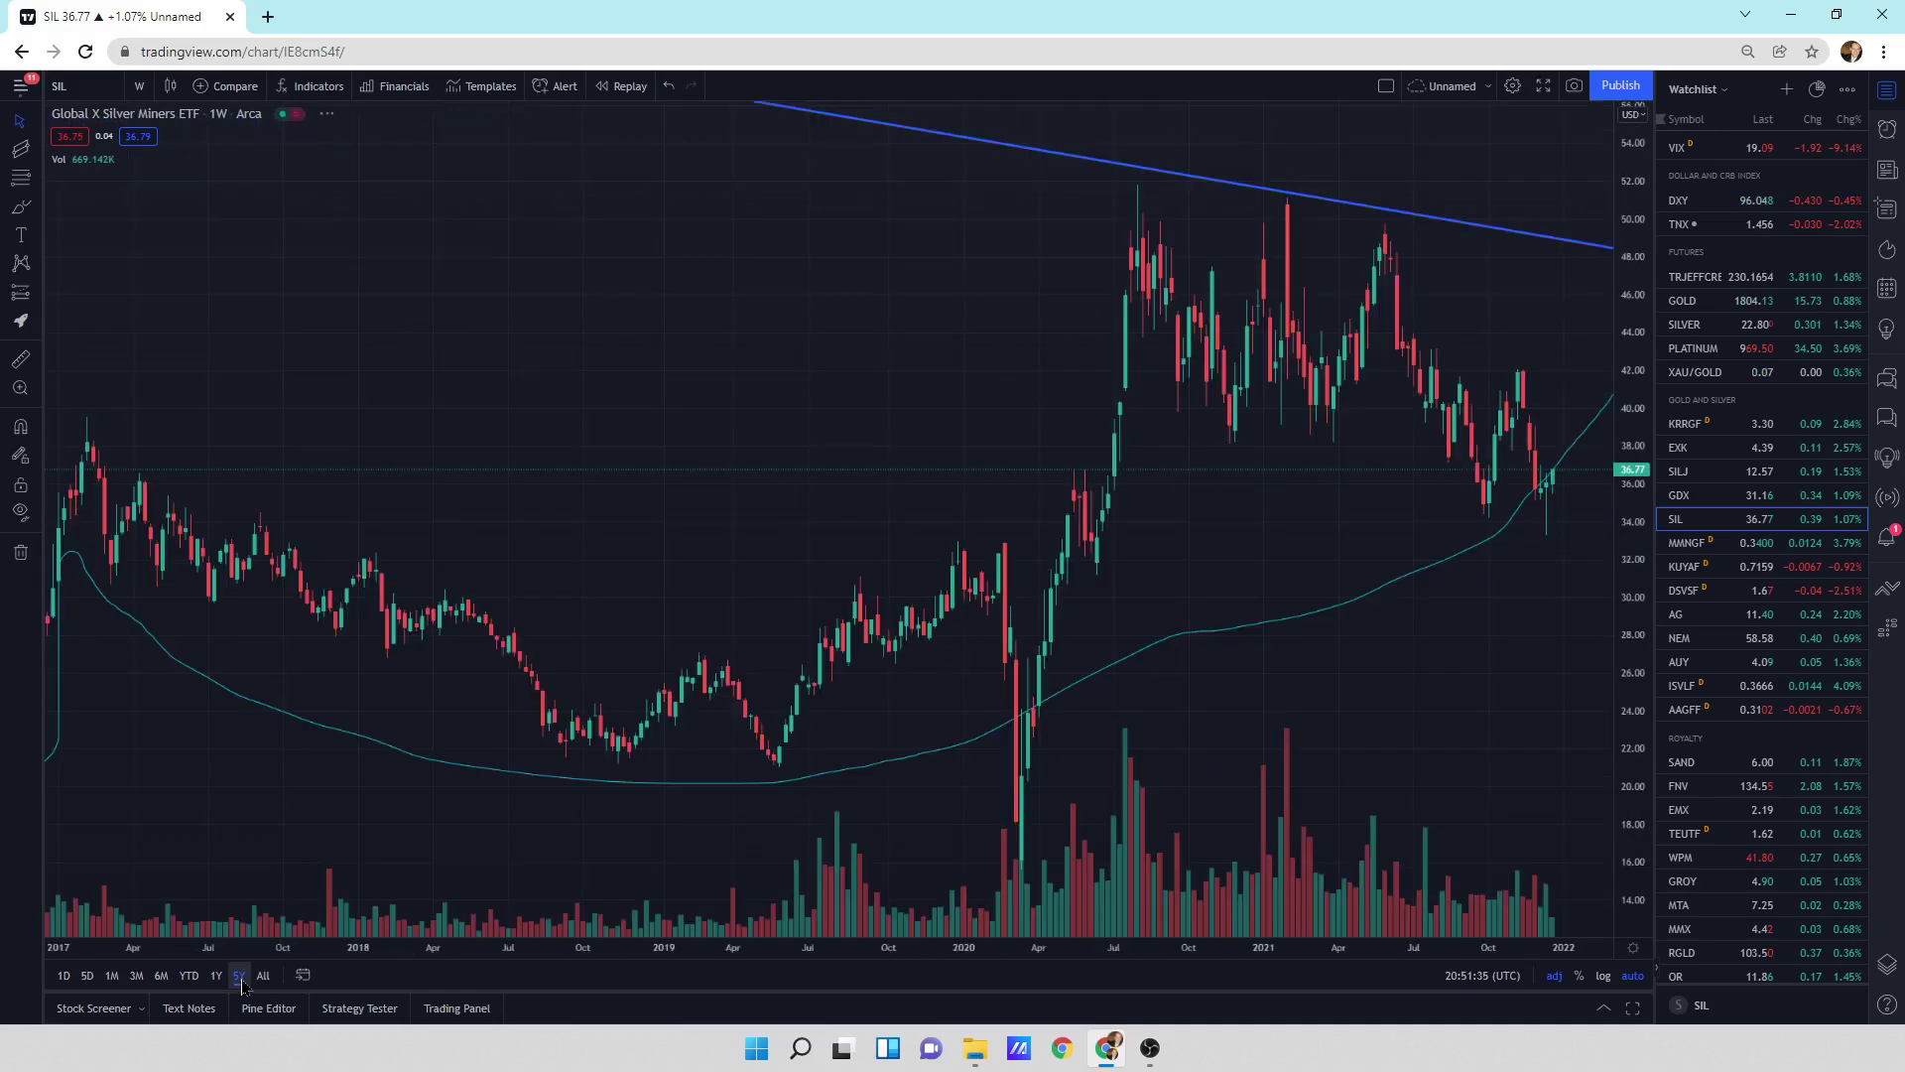
{"action": "left_click", "coordinate": [263, 976]}
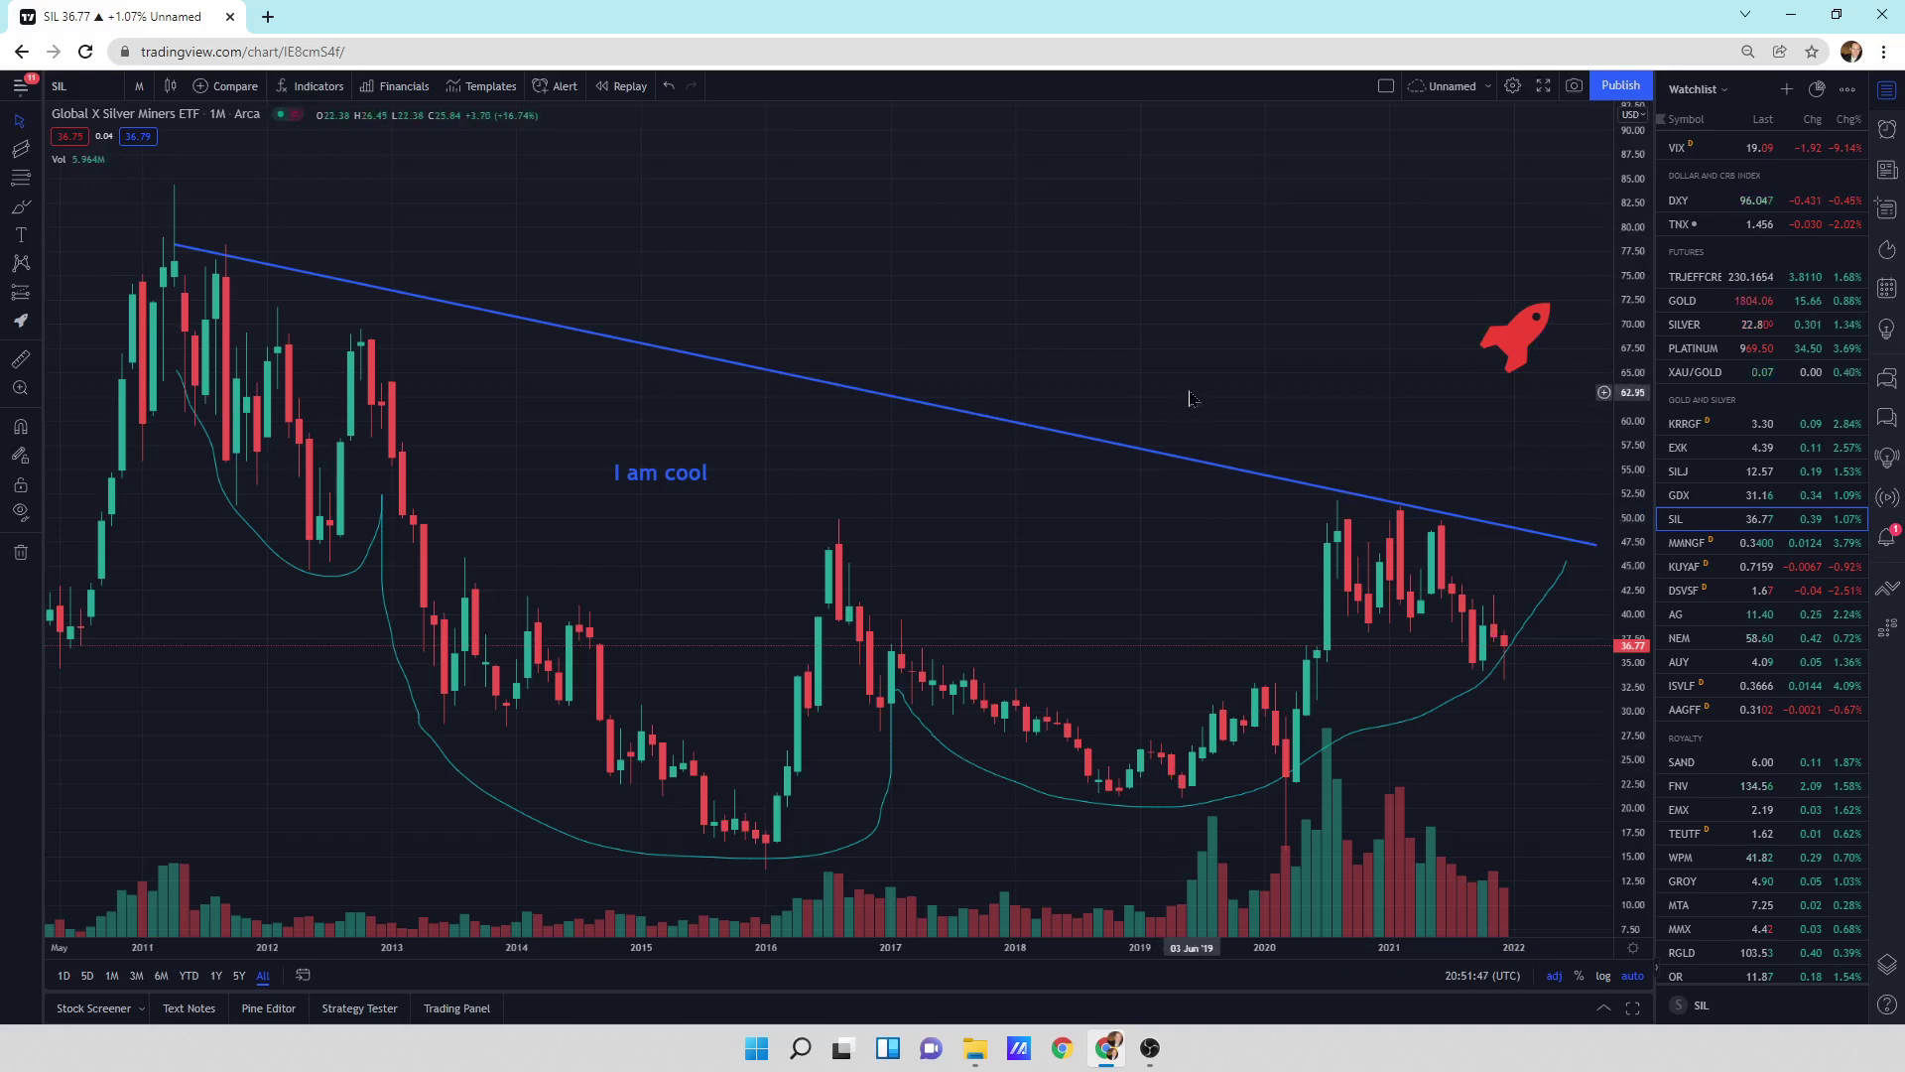
- Look through the chart settings for events, trading, appearance and scales without changing them
{"action": "left_click", "coordinate": [1513, 88]}
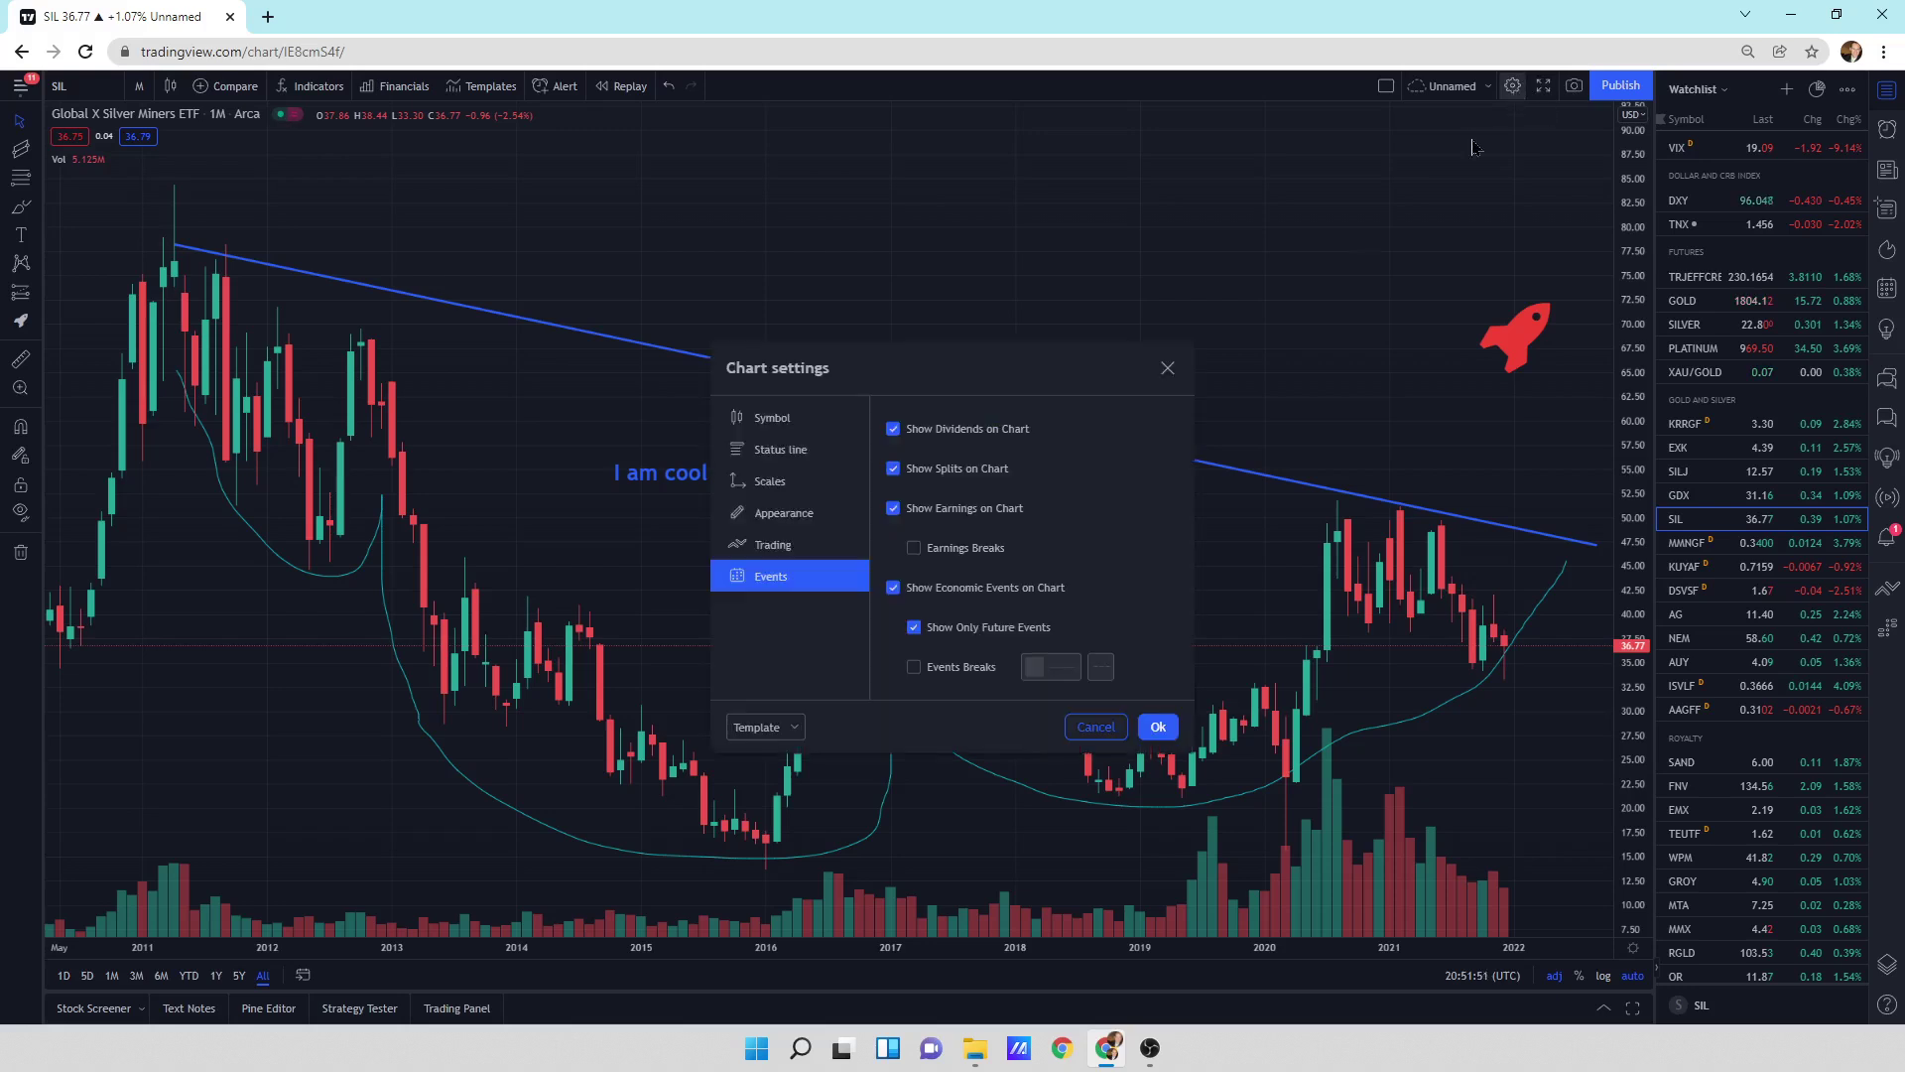
{"action": "left_click", "coordinate": [766, 545]}
{"action": "left_click", "coordinate": [776, 512]}
{"action": "left_click", "coordinate": [771, 483]}
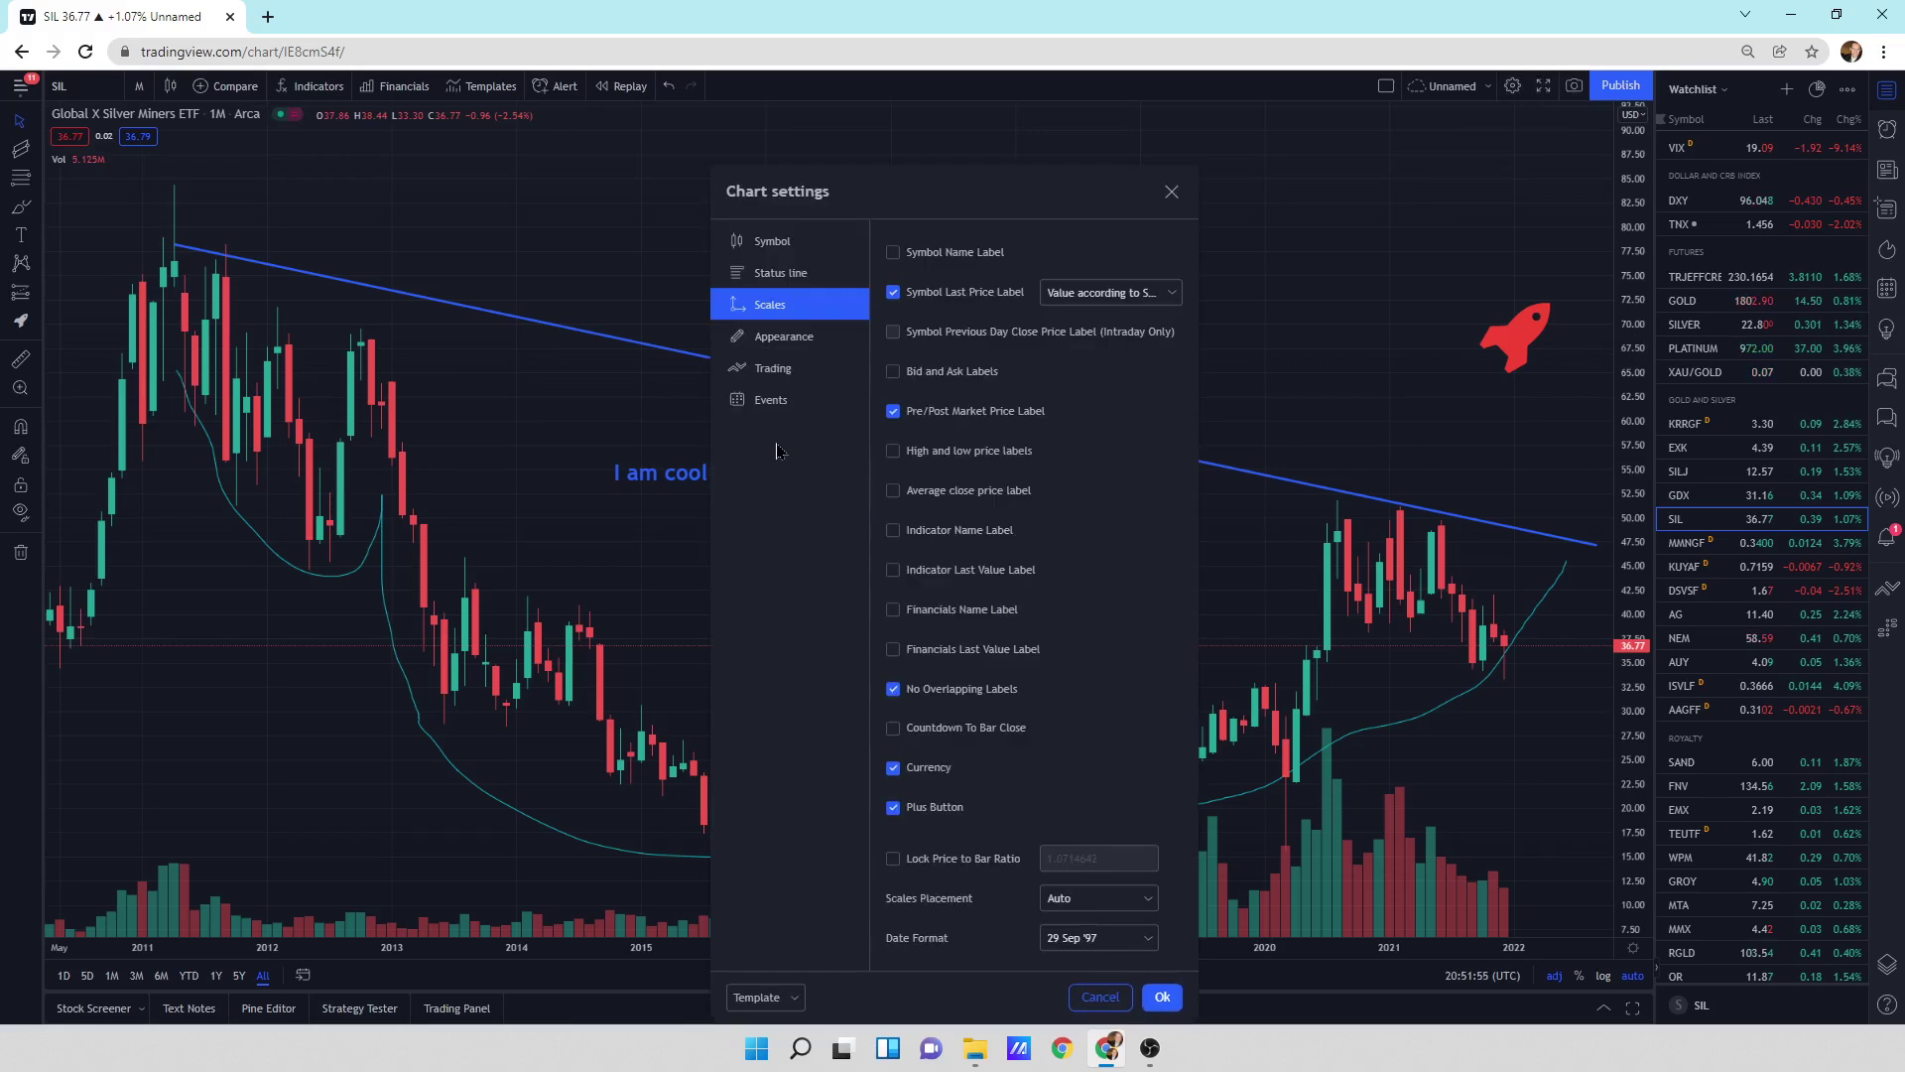
{"action": "left_click", "coordinate": [1172, 192]}
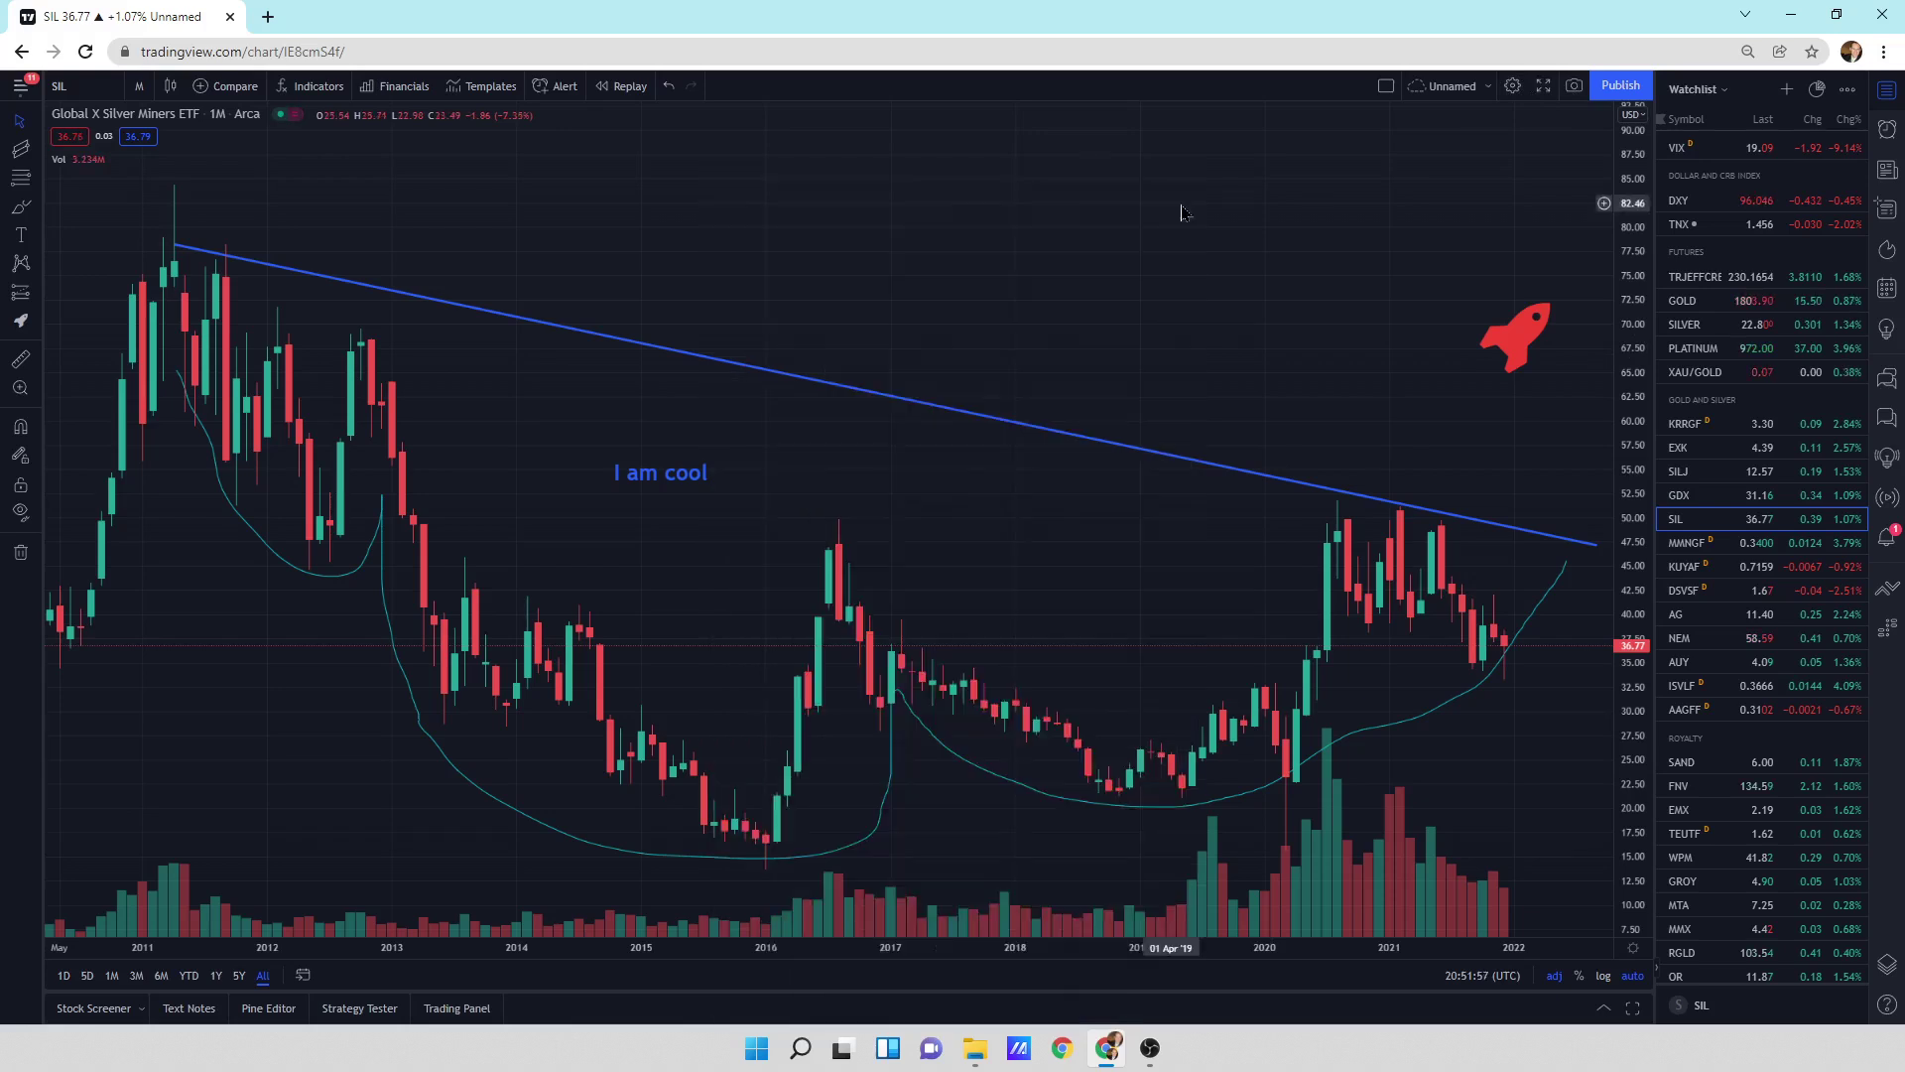
- View SIL's chart in full screen and return, and open a tweet draft sharing the chart image
{"action": "left_click", "coordinate": [1544, 88]}
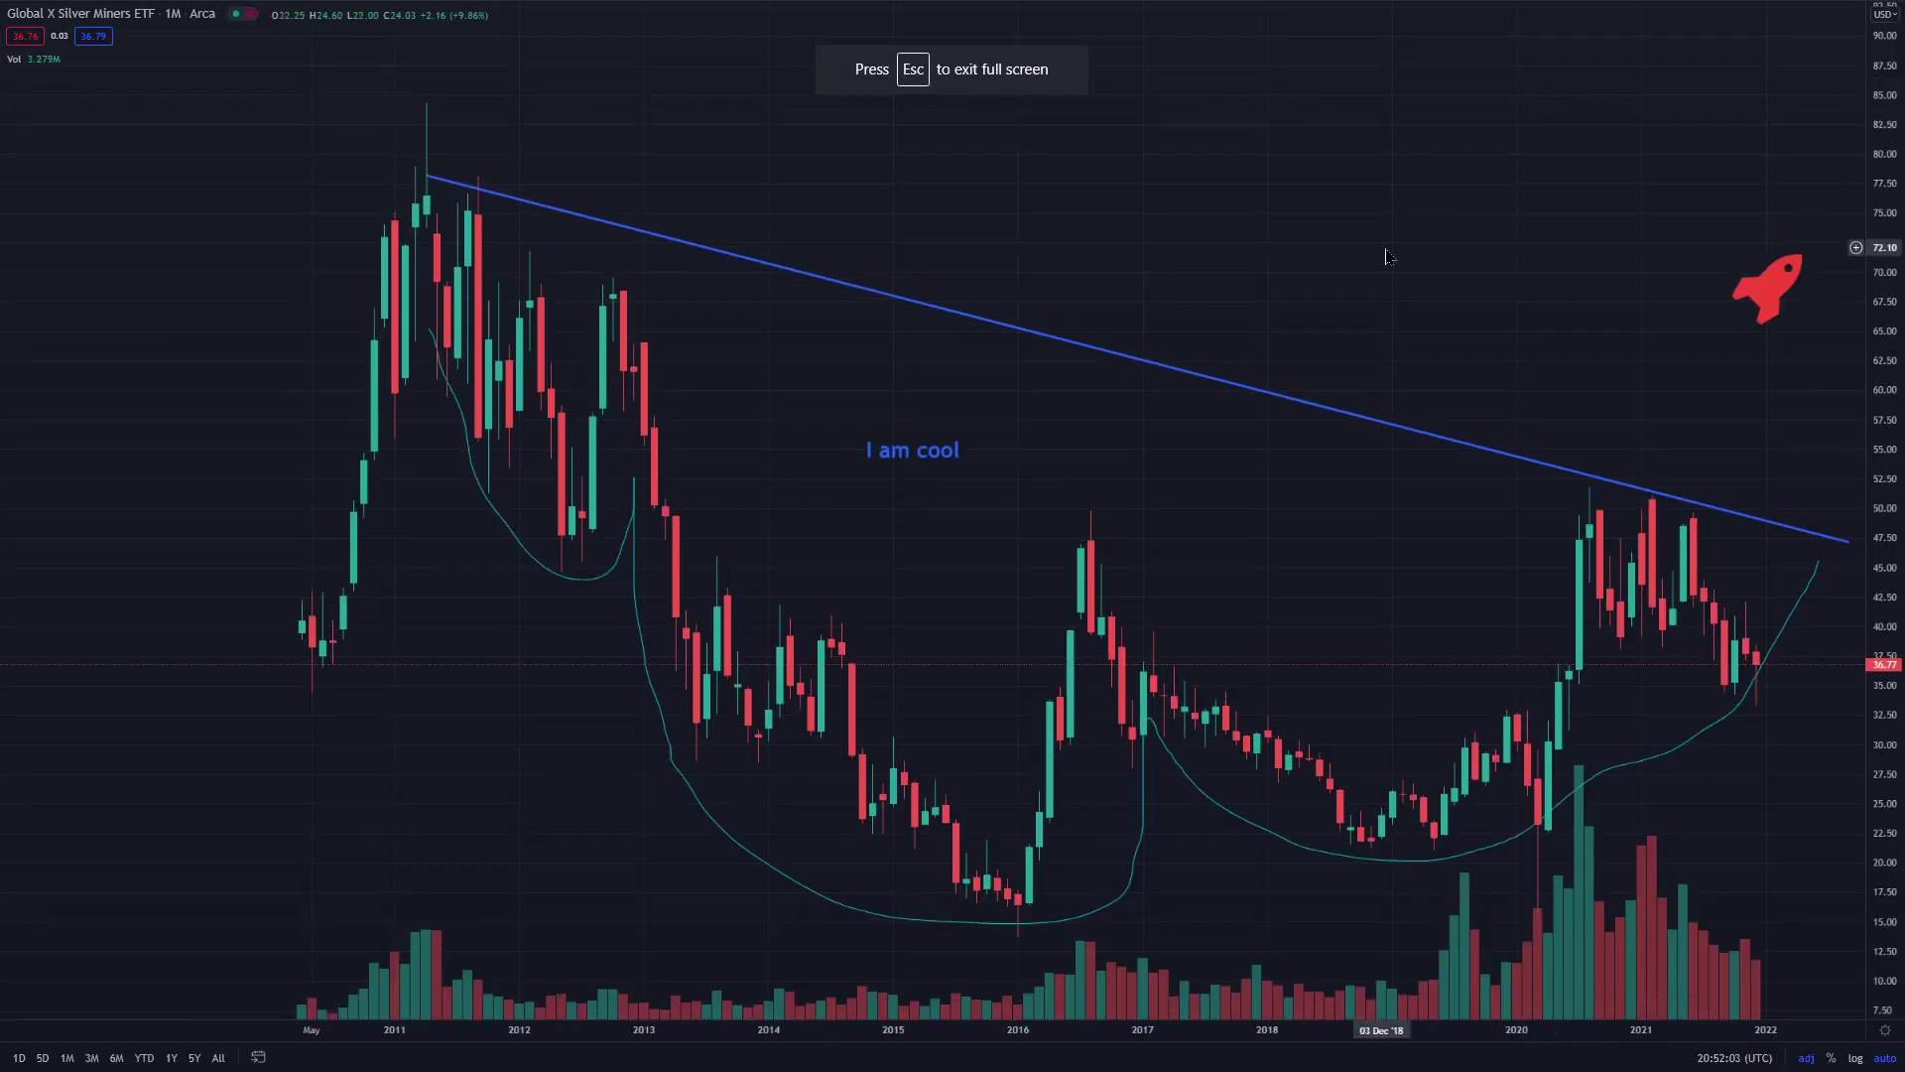
{"action": "key", "text": "Escape"}
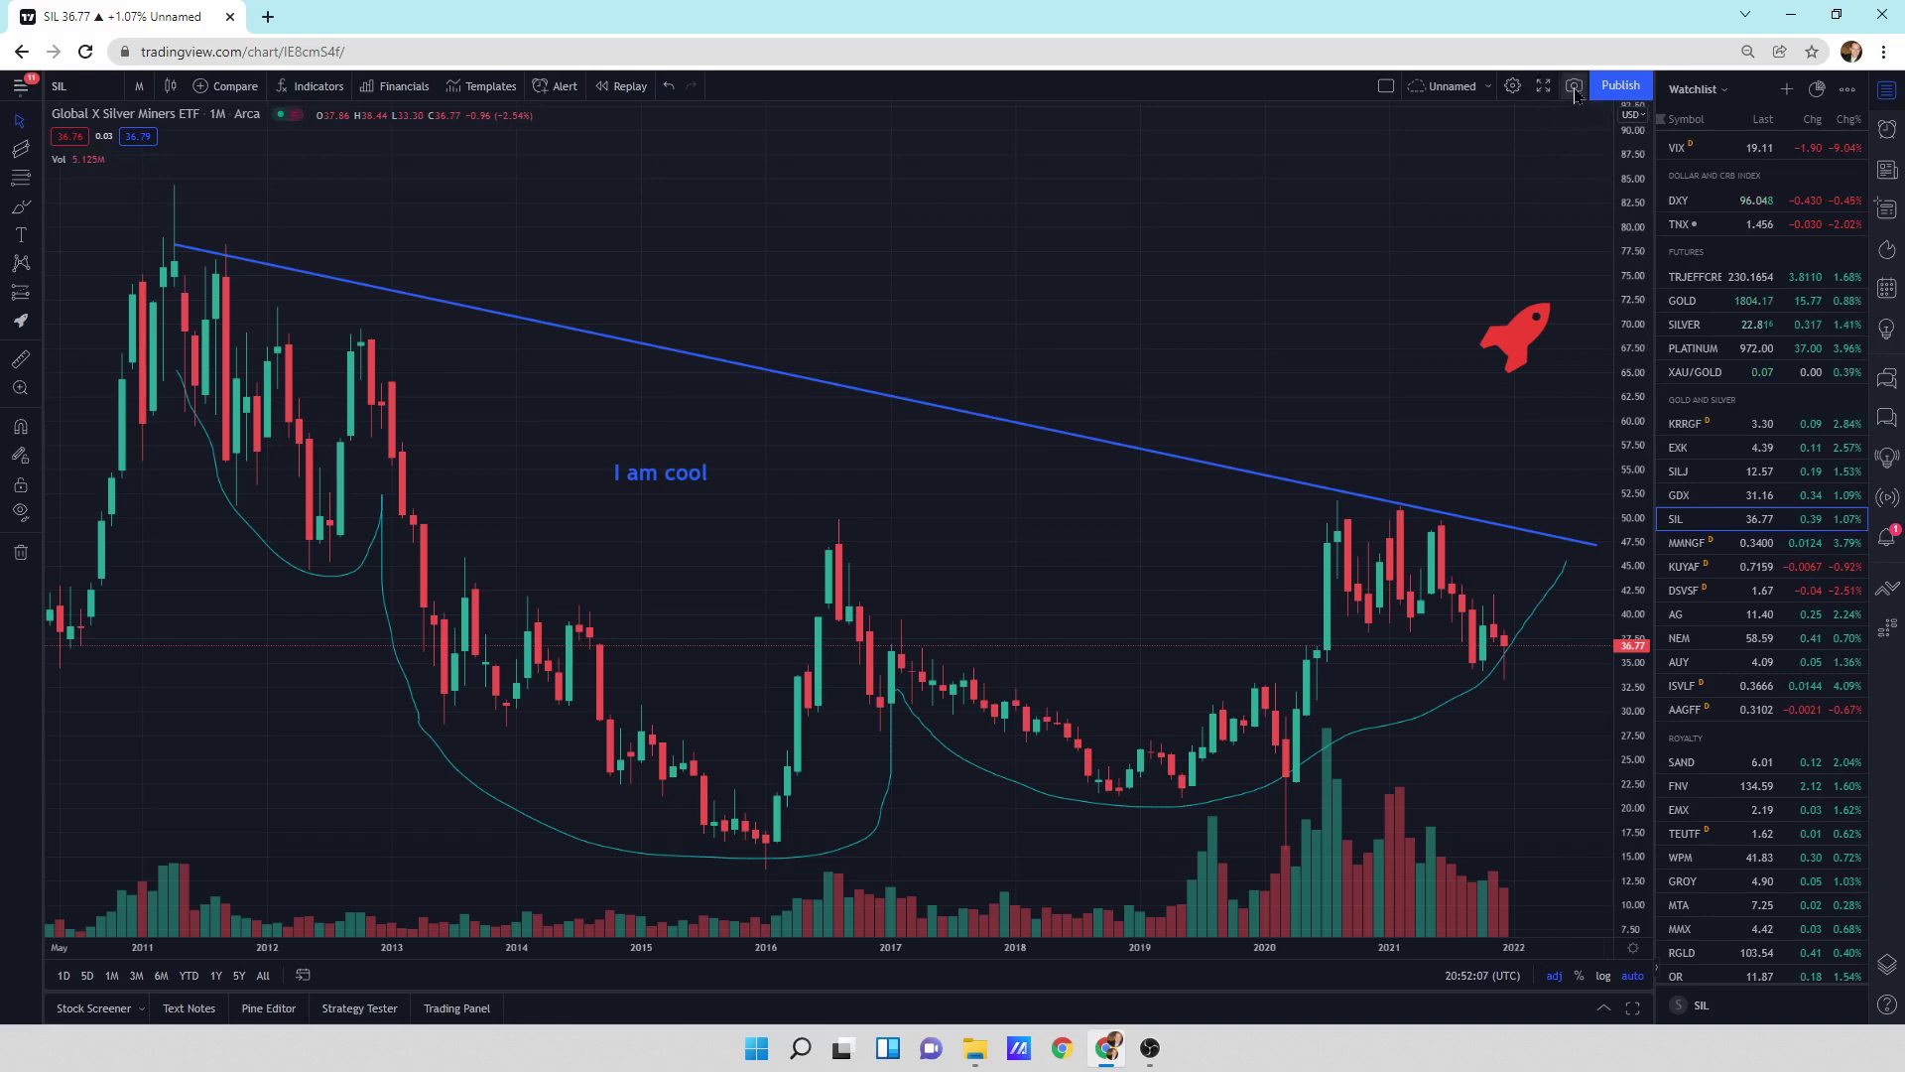
{"action": "left_click", "coordinate": [1574, 88]}
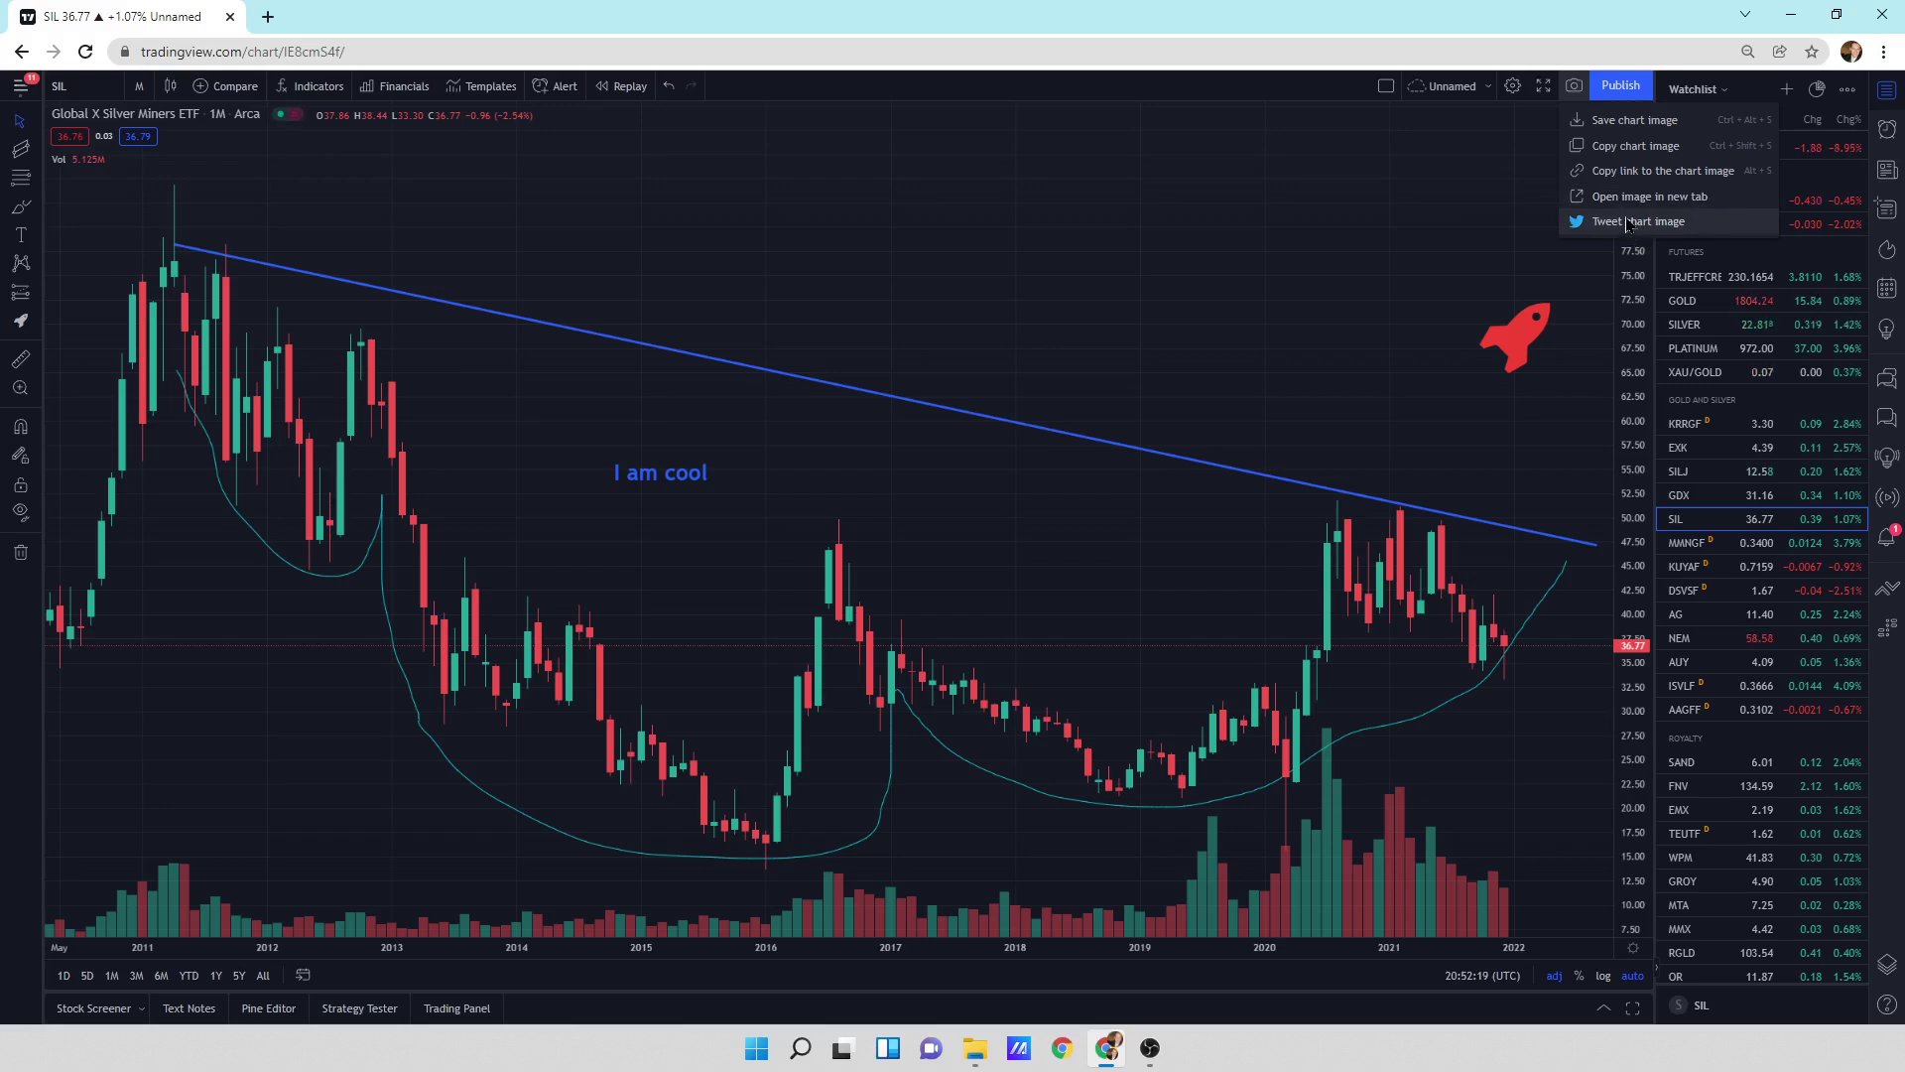
{"action": "left_click", "coordinate": [1627, 224]}
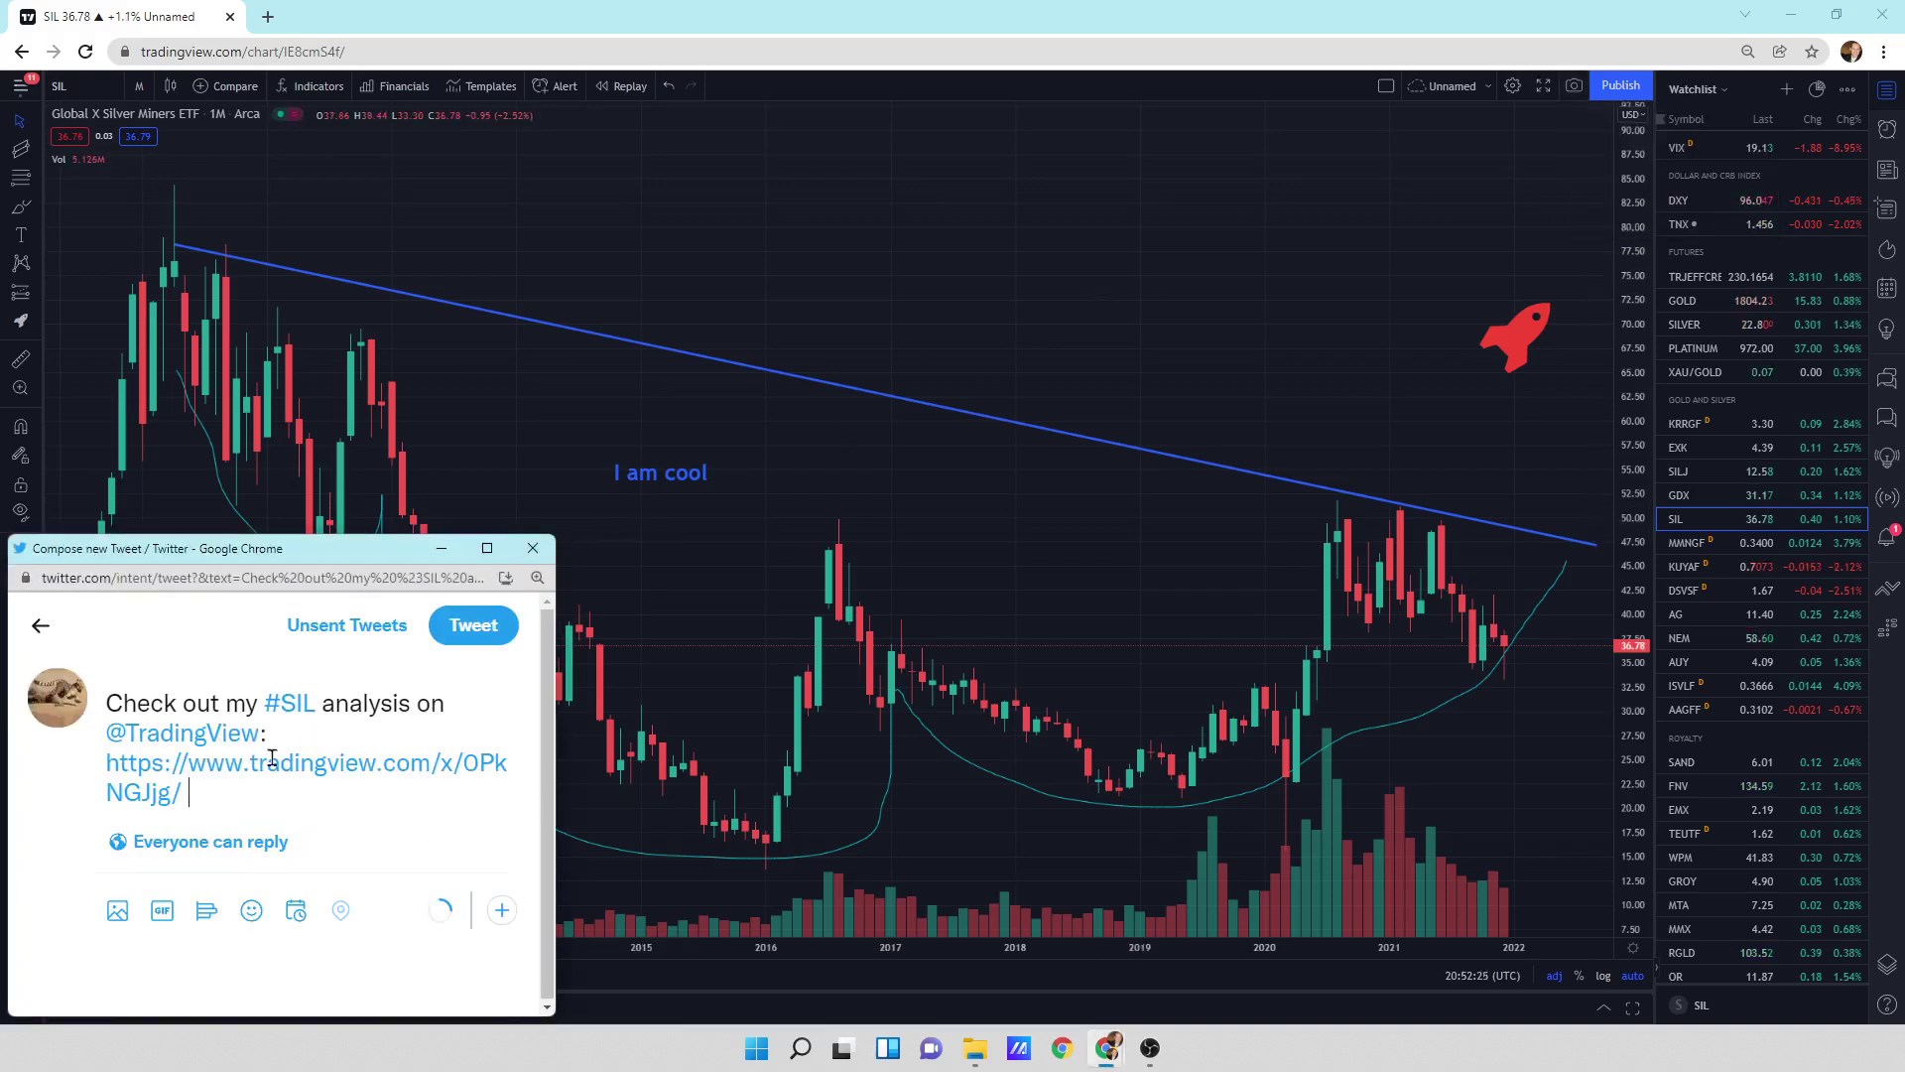
- Leave the tweet draft and copy an image of the SIL chart to the clipboard
{"action": "left_click", "coordinate": [501, 631]}
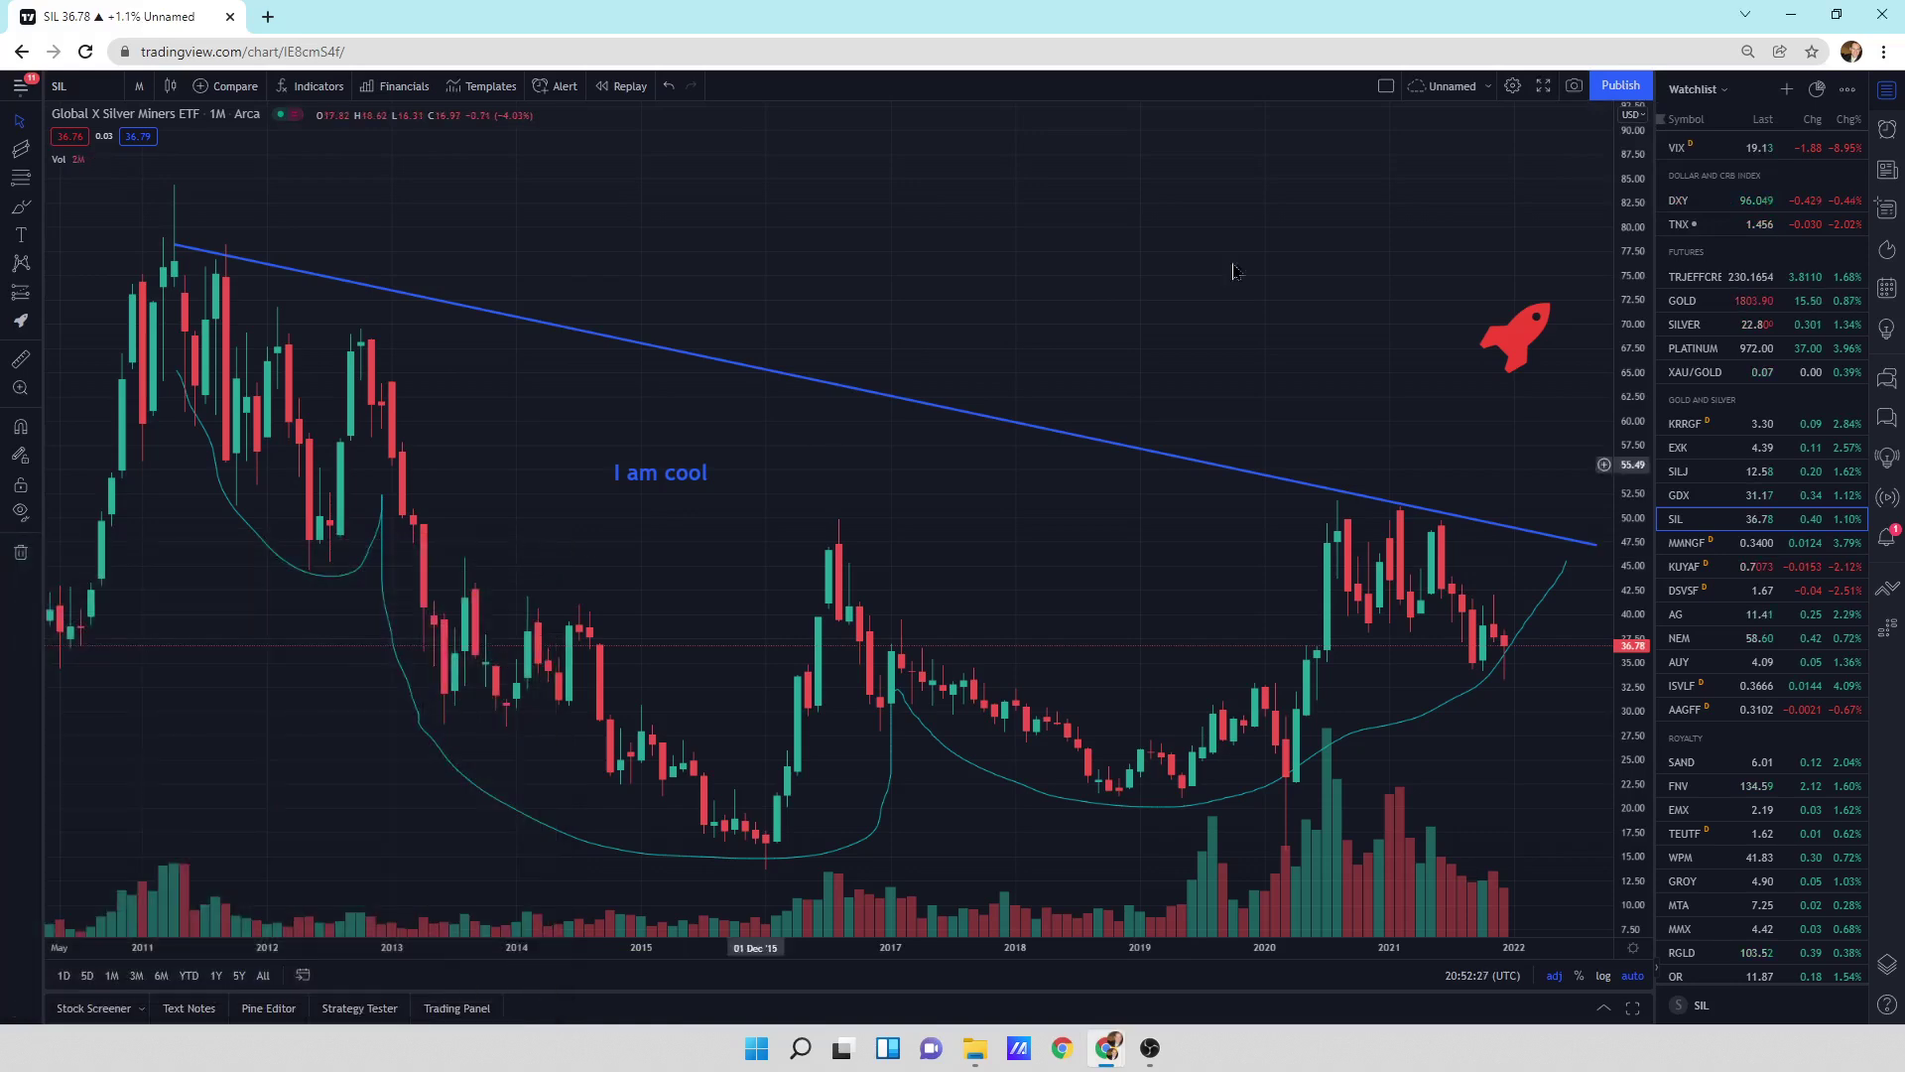
{"action": "left_click", "coordinate": [1578, 88]}
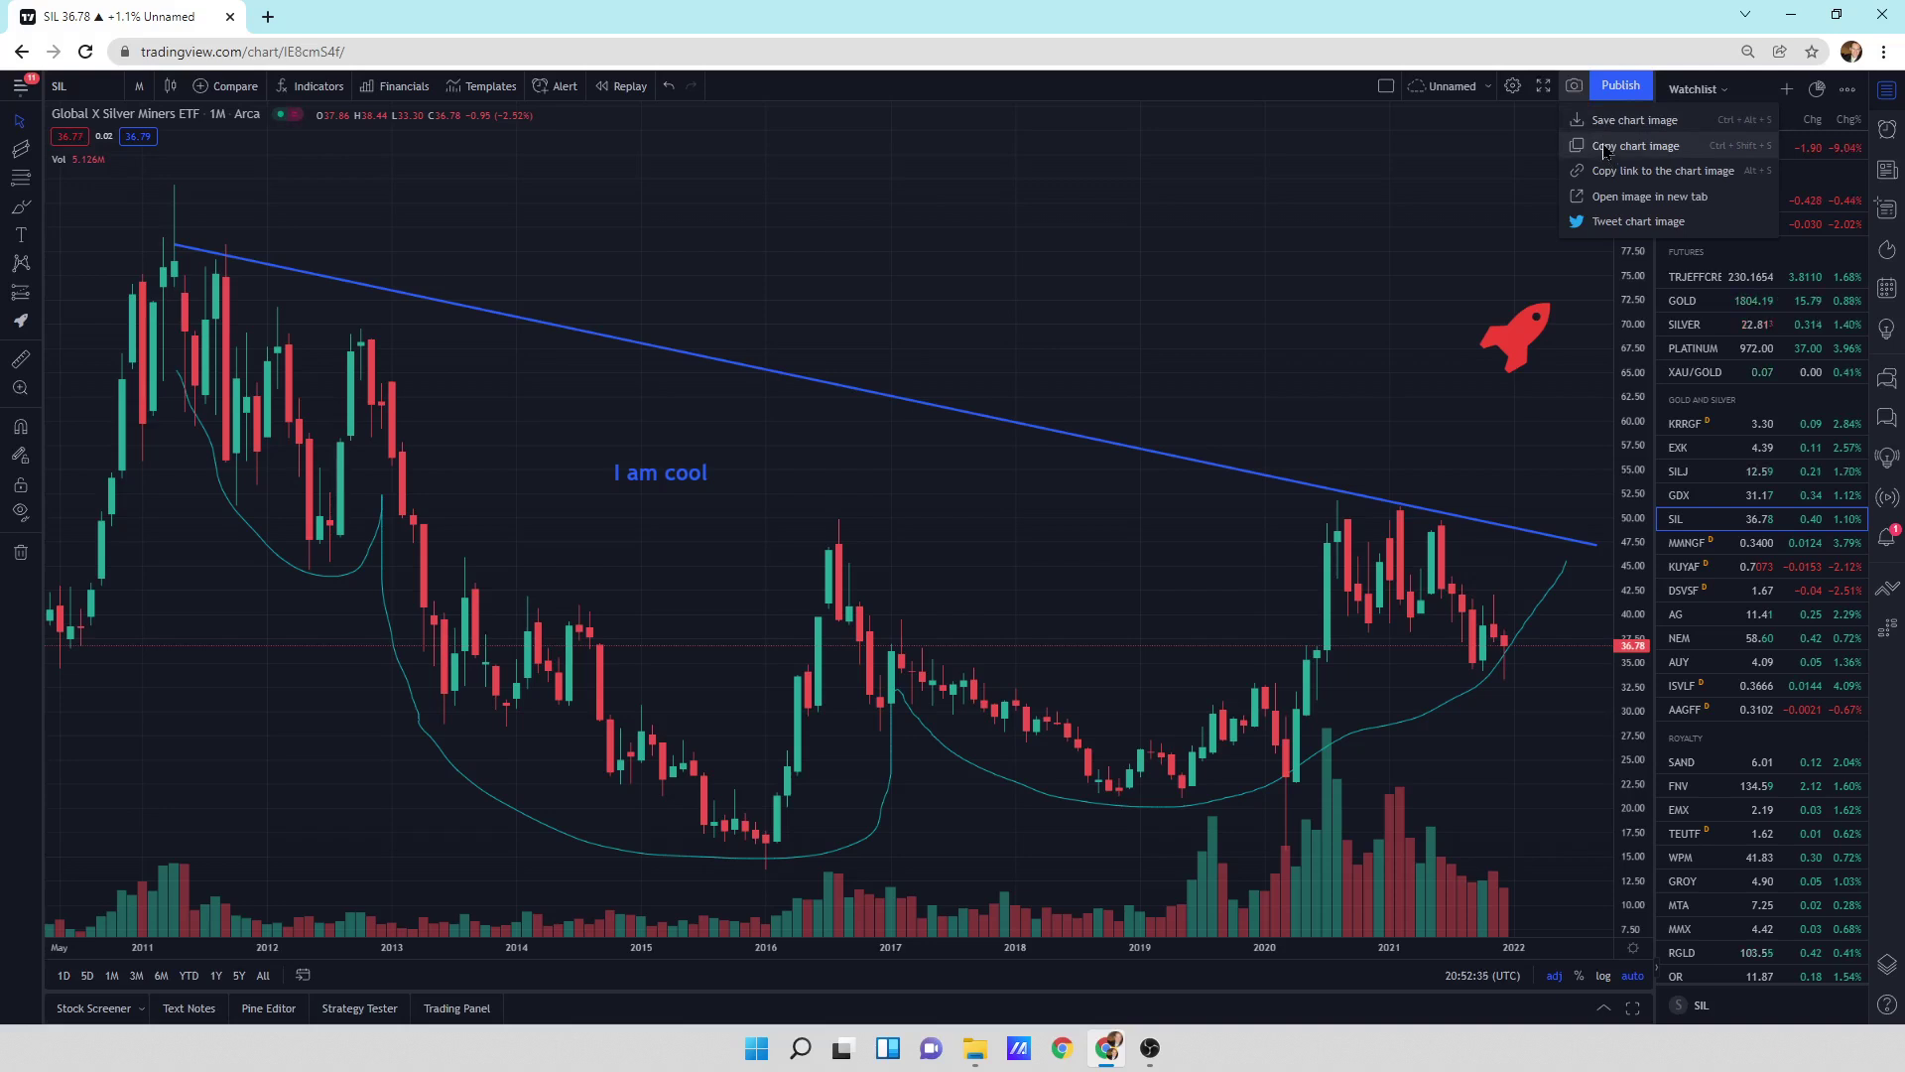
{"action": "left_click", "coordinate": [1604, 147]}
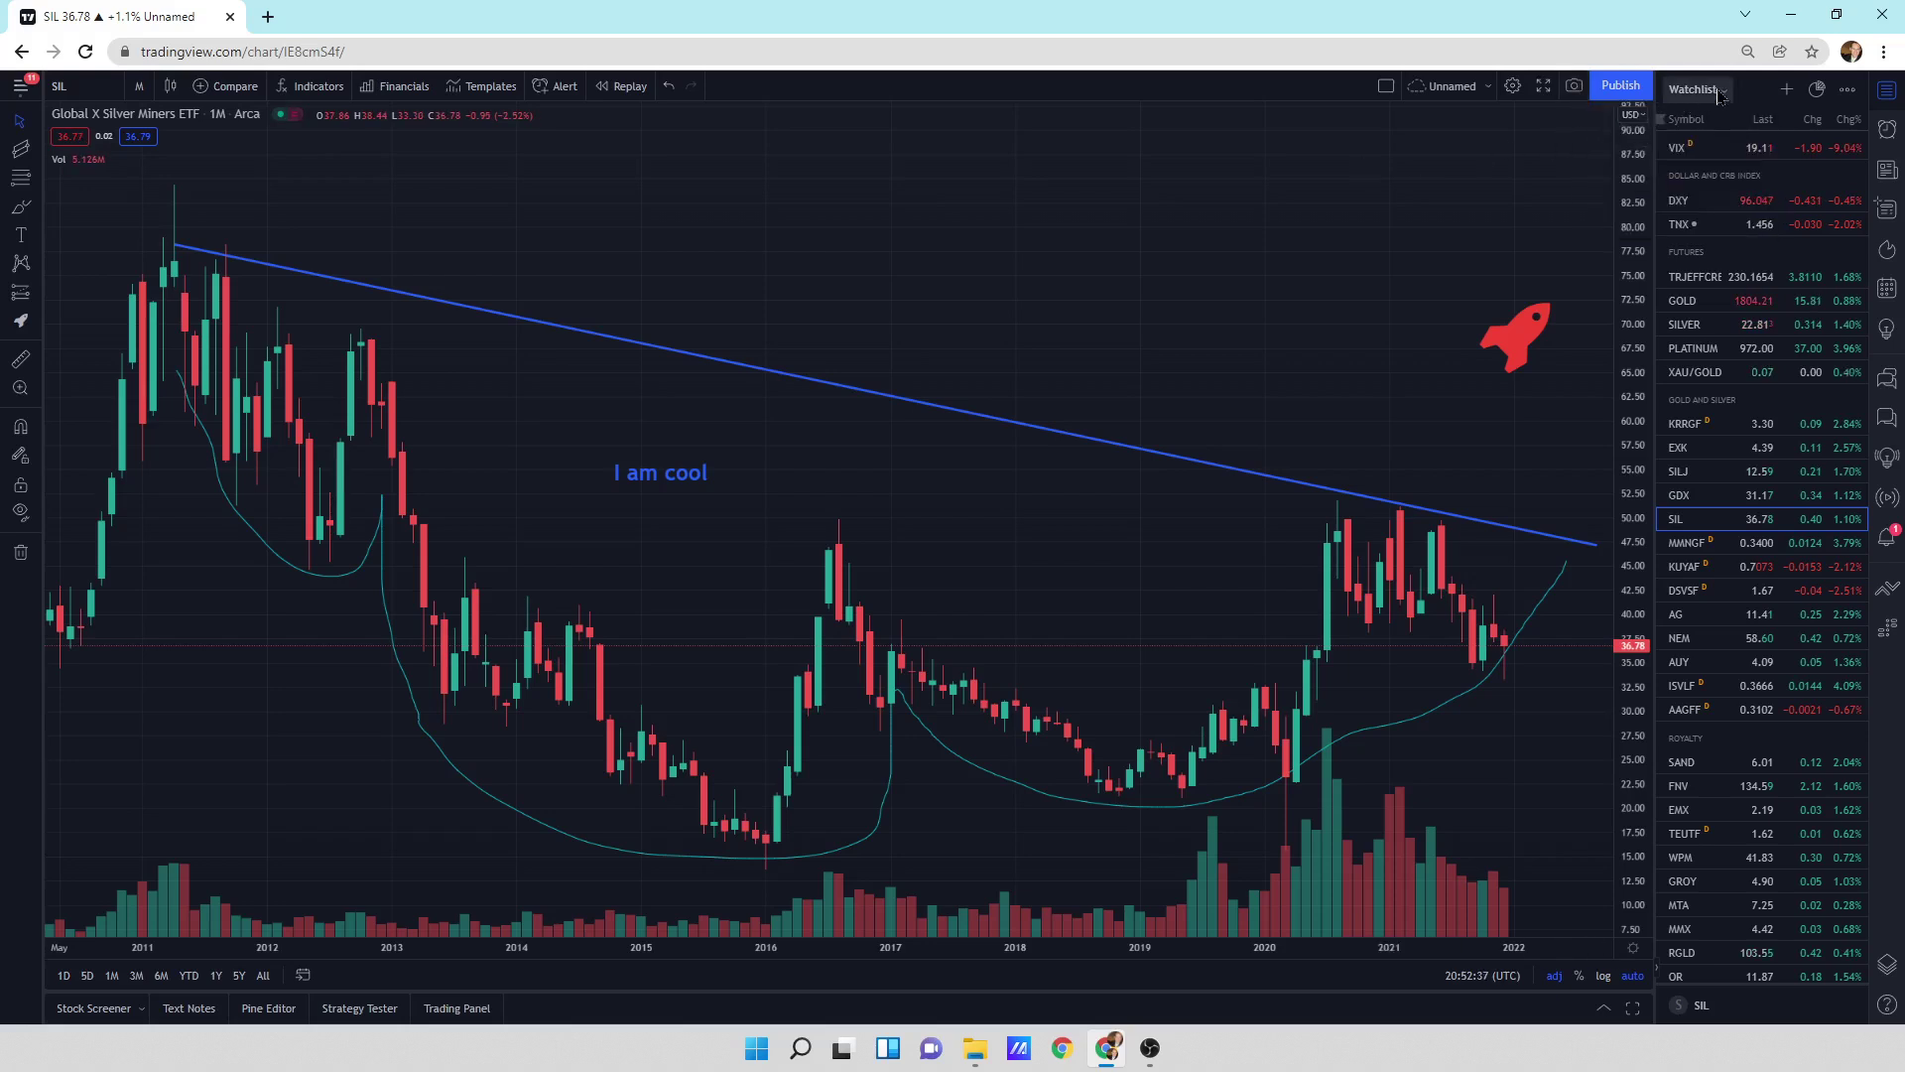
- Flag SILVER in blue in the watchlist and remove the flag again
{"action": "right_click", "coordinate": [1739, 328]}
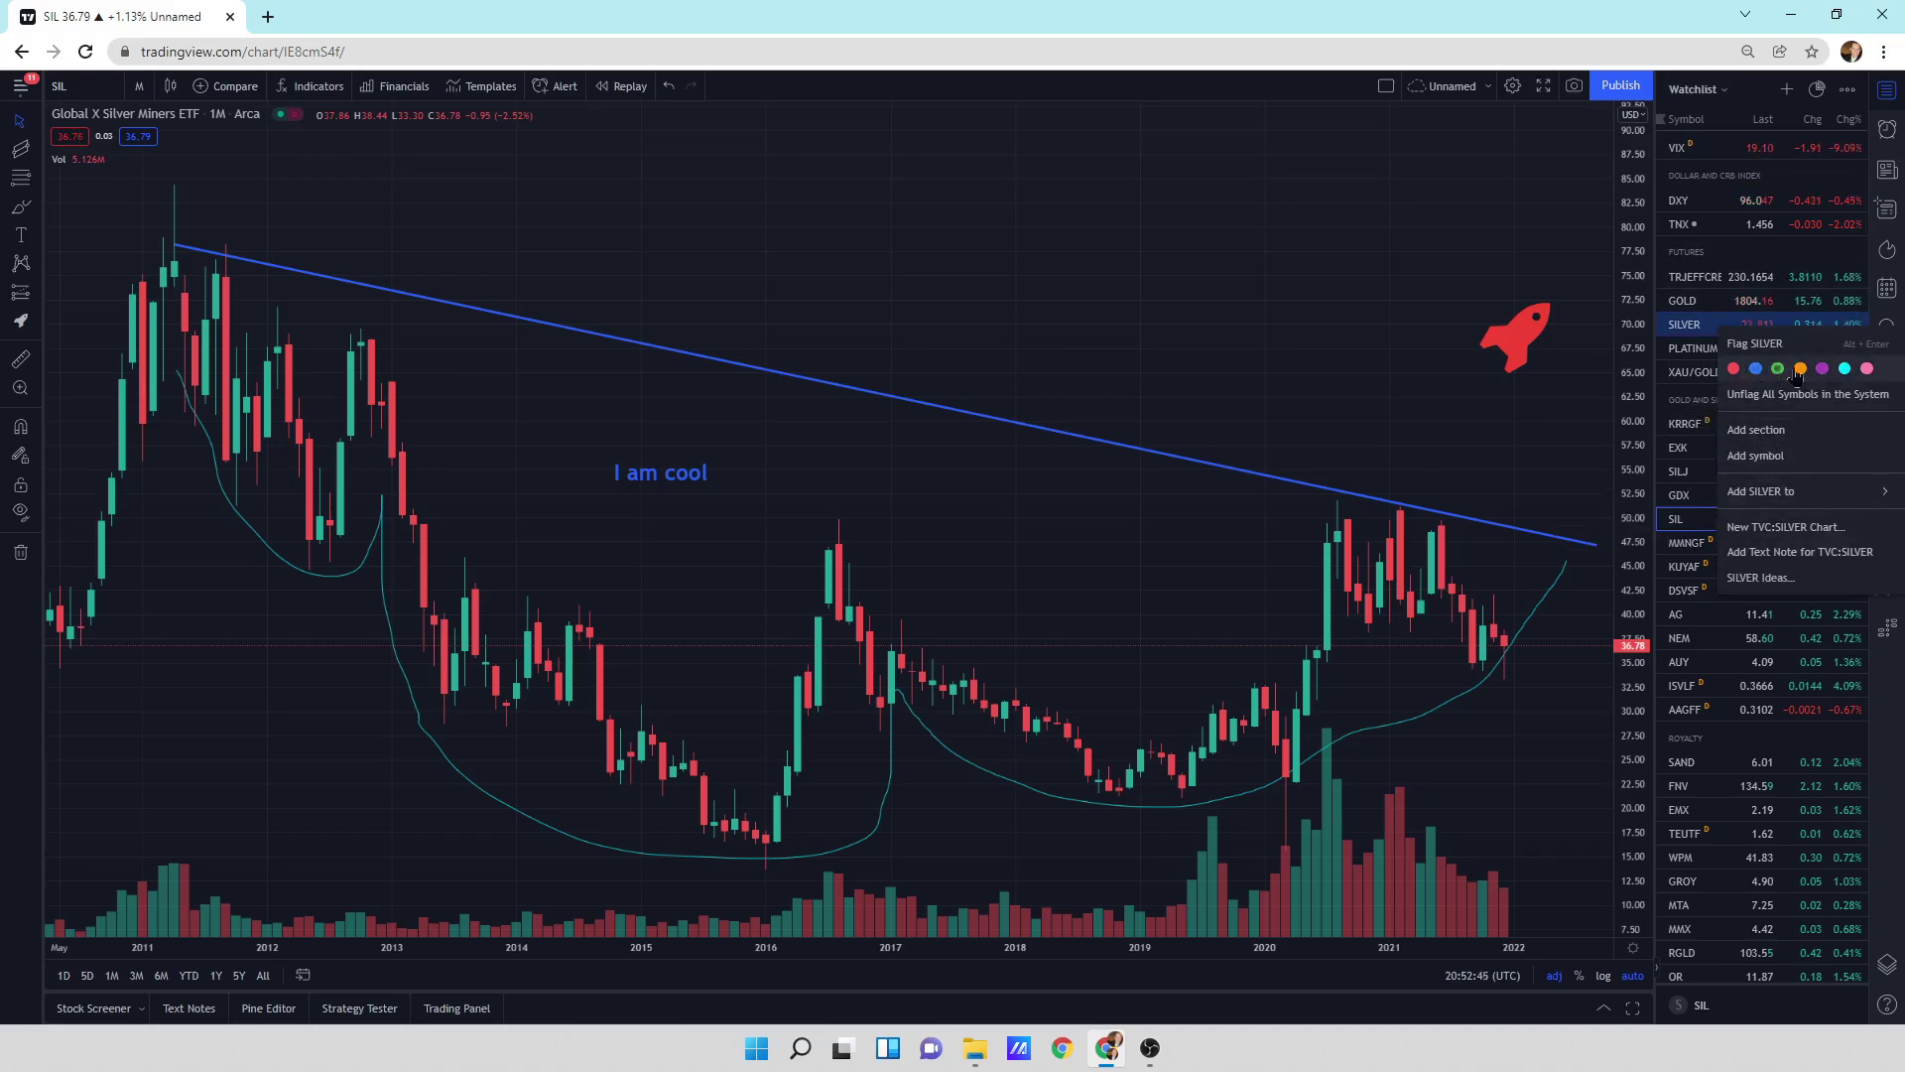
{"action": "left_click", "coordinate": [1757, 369]}
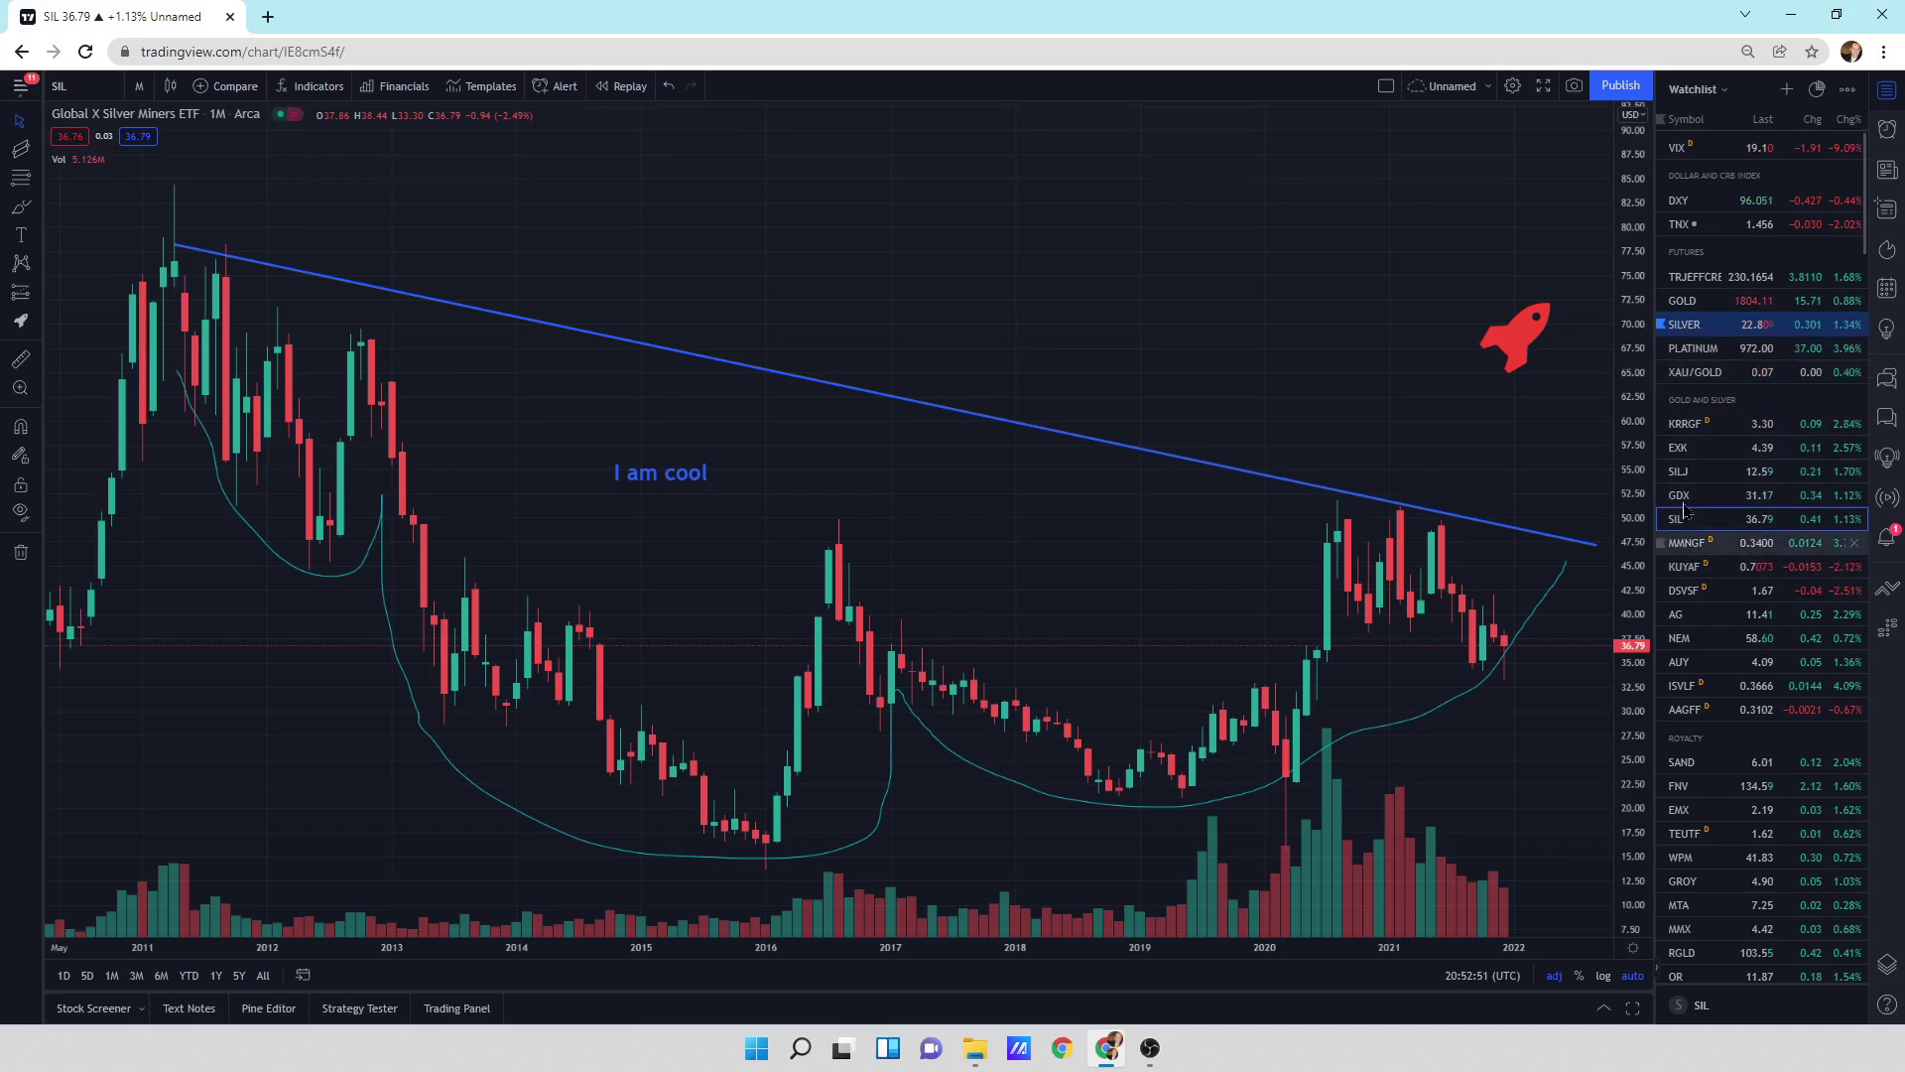
{"action": "right_click", "coordinate": [1690, 332]}
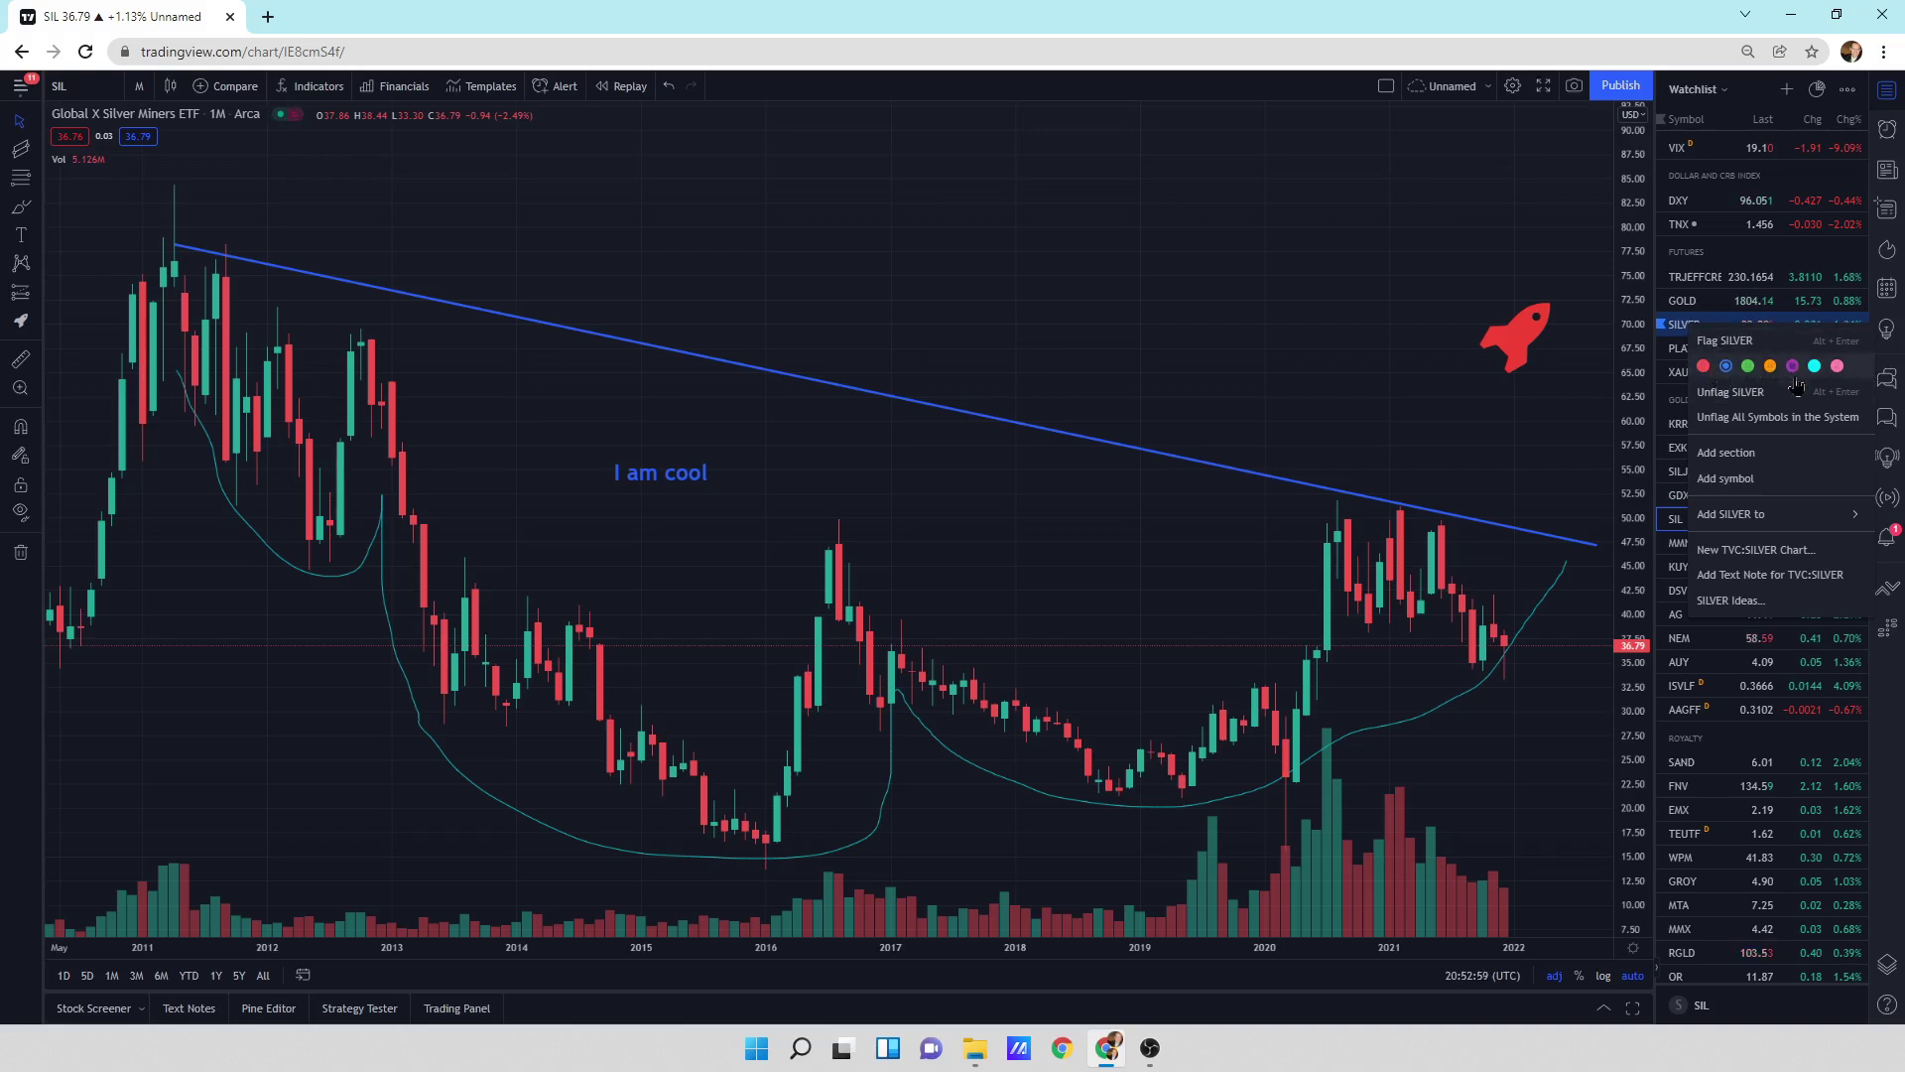
{"action": "left_click", "coordinate": [1766, 394]}
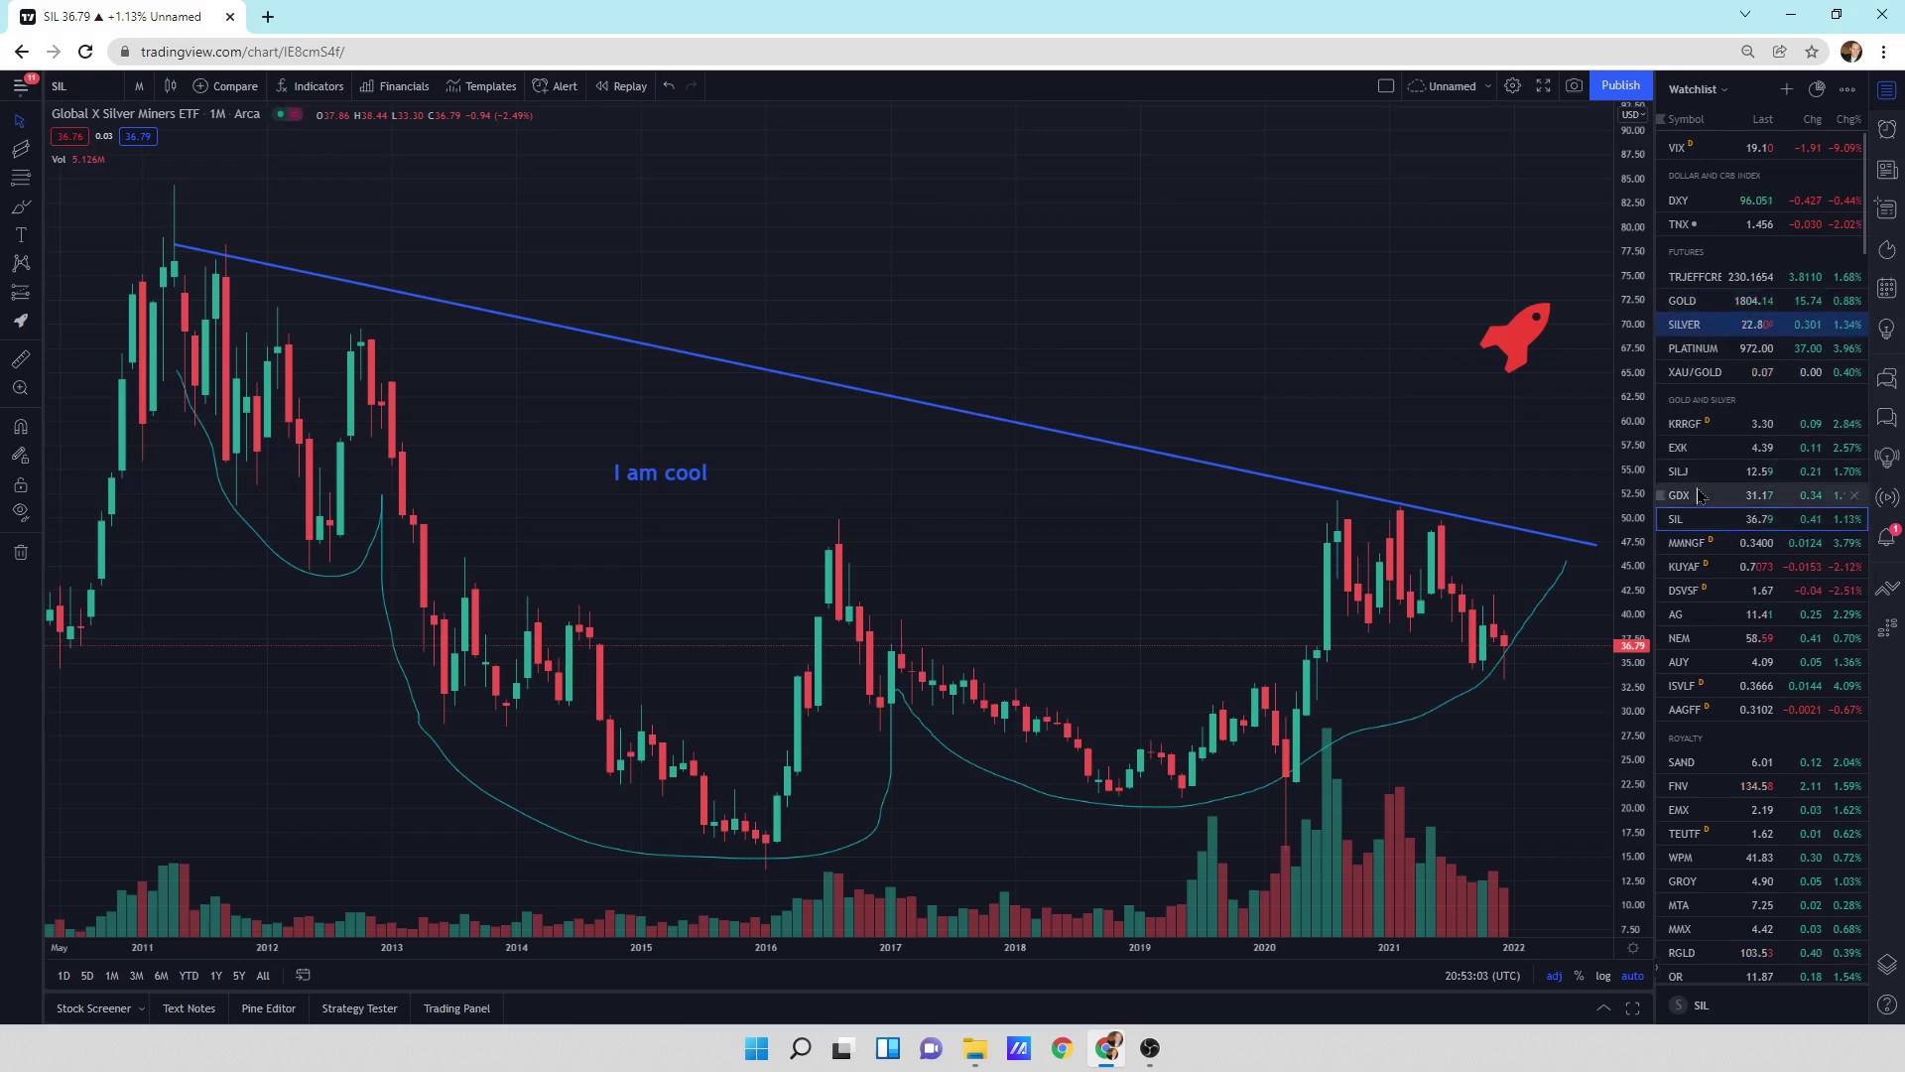
- Look through the watchlist's sections, from gold and silver down to rare earths and stocks
{"action": "scroll", "coordinate": [1702, 493], "scroll_direction": "down", "scroll_amount": 2}
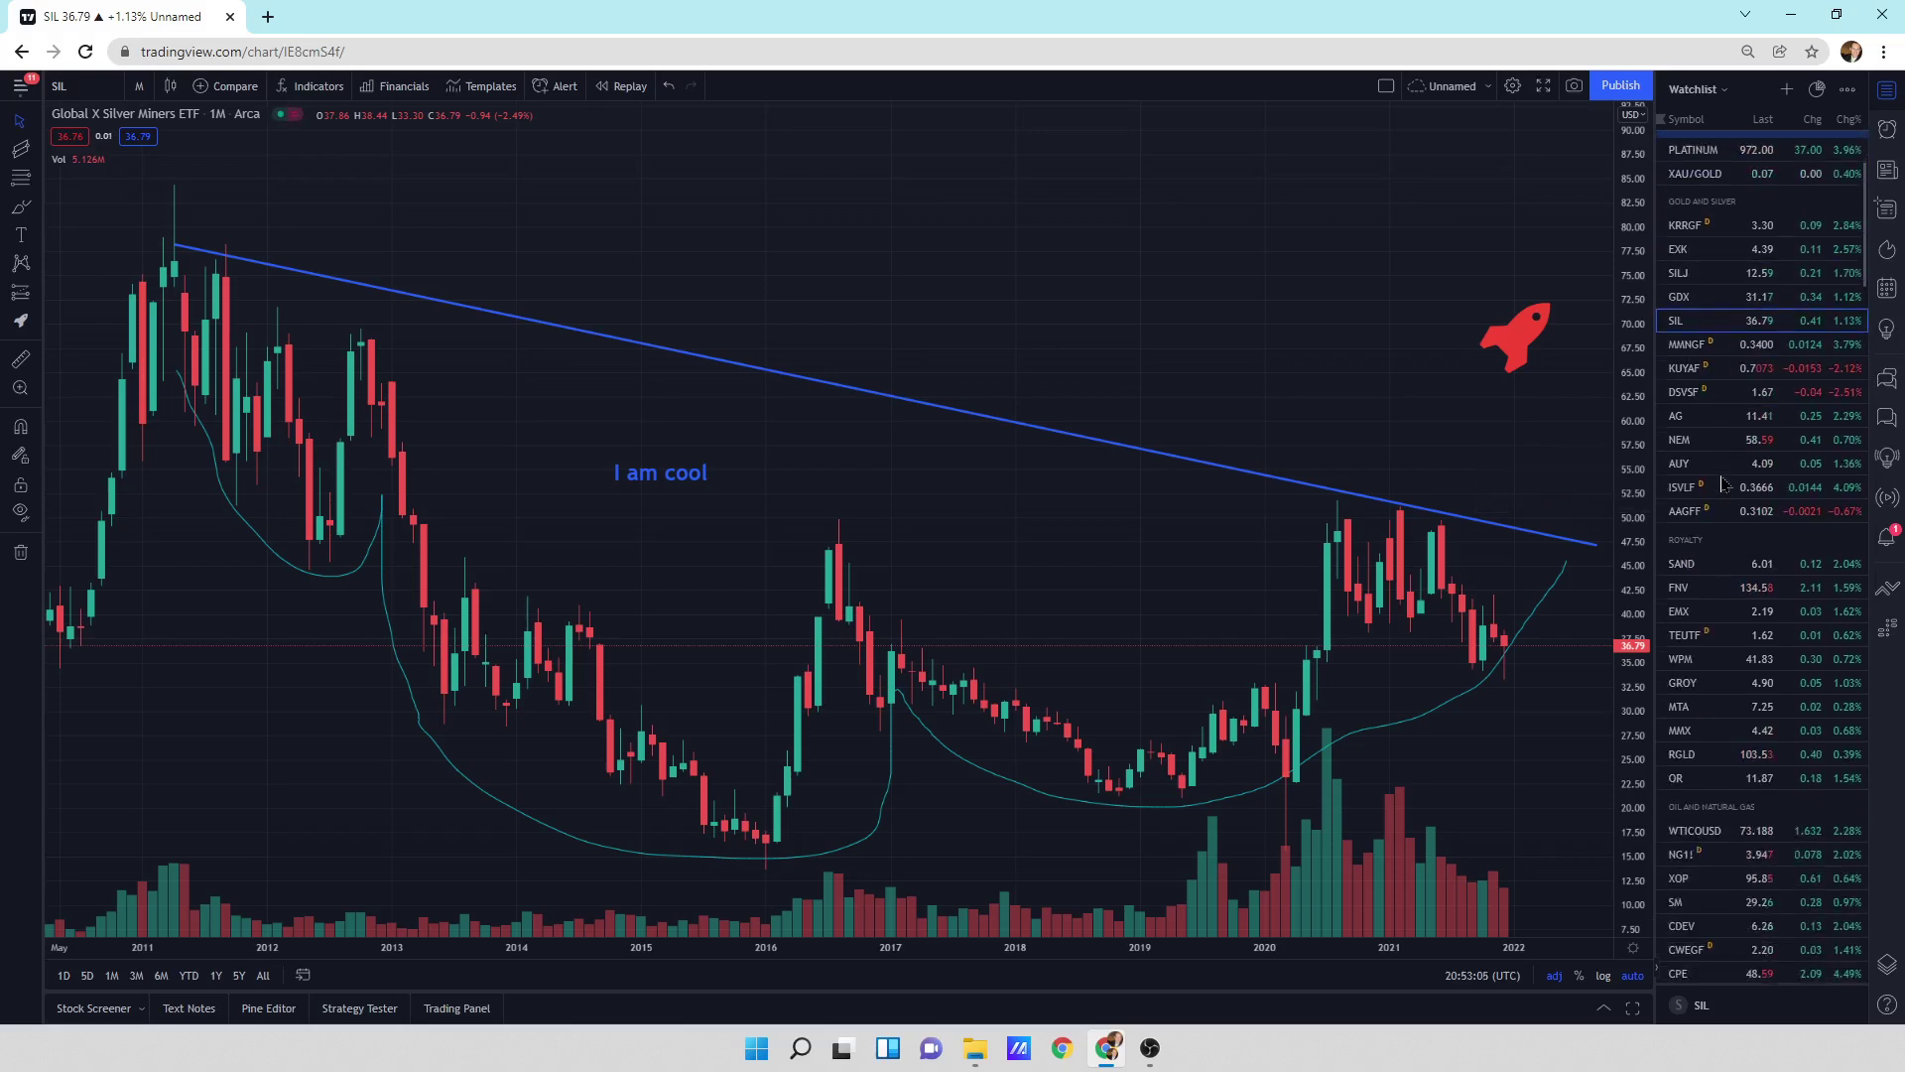
{"action": "scroll", "coordinate": [1726, 486], "scroll_direction": "down", "scroll_amount": 2}
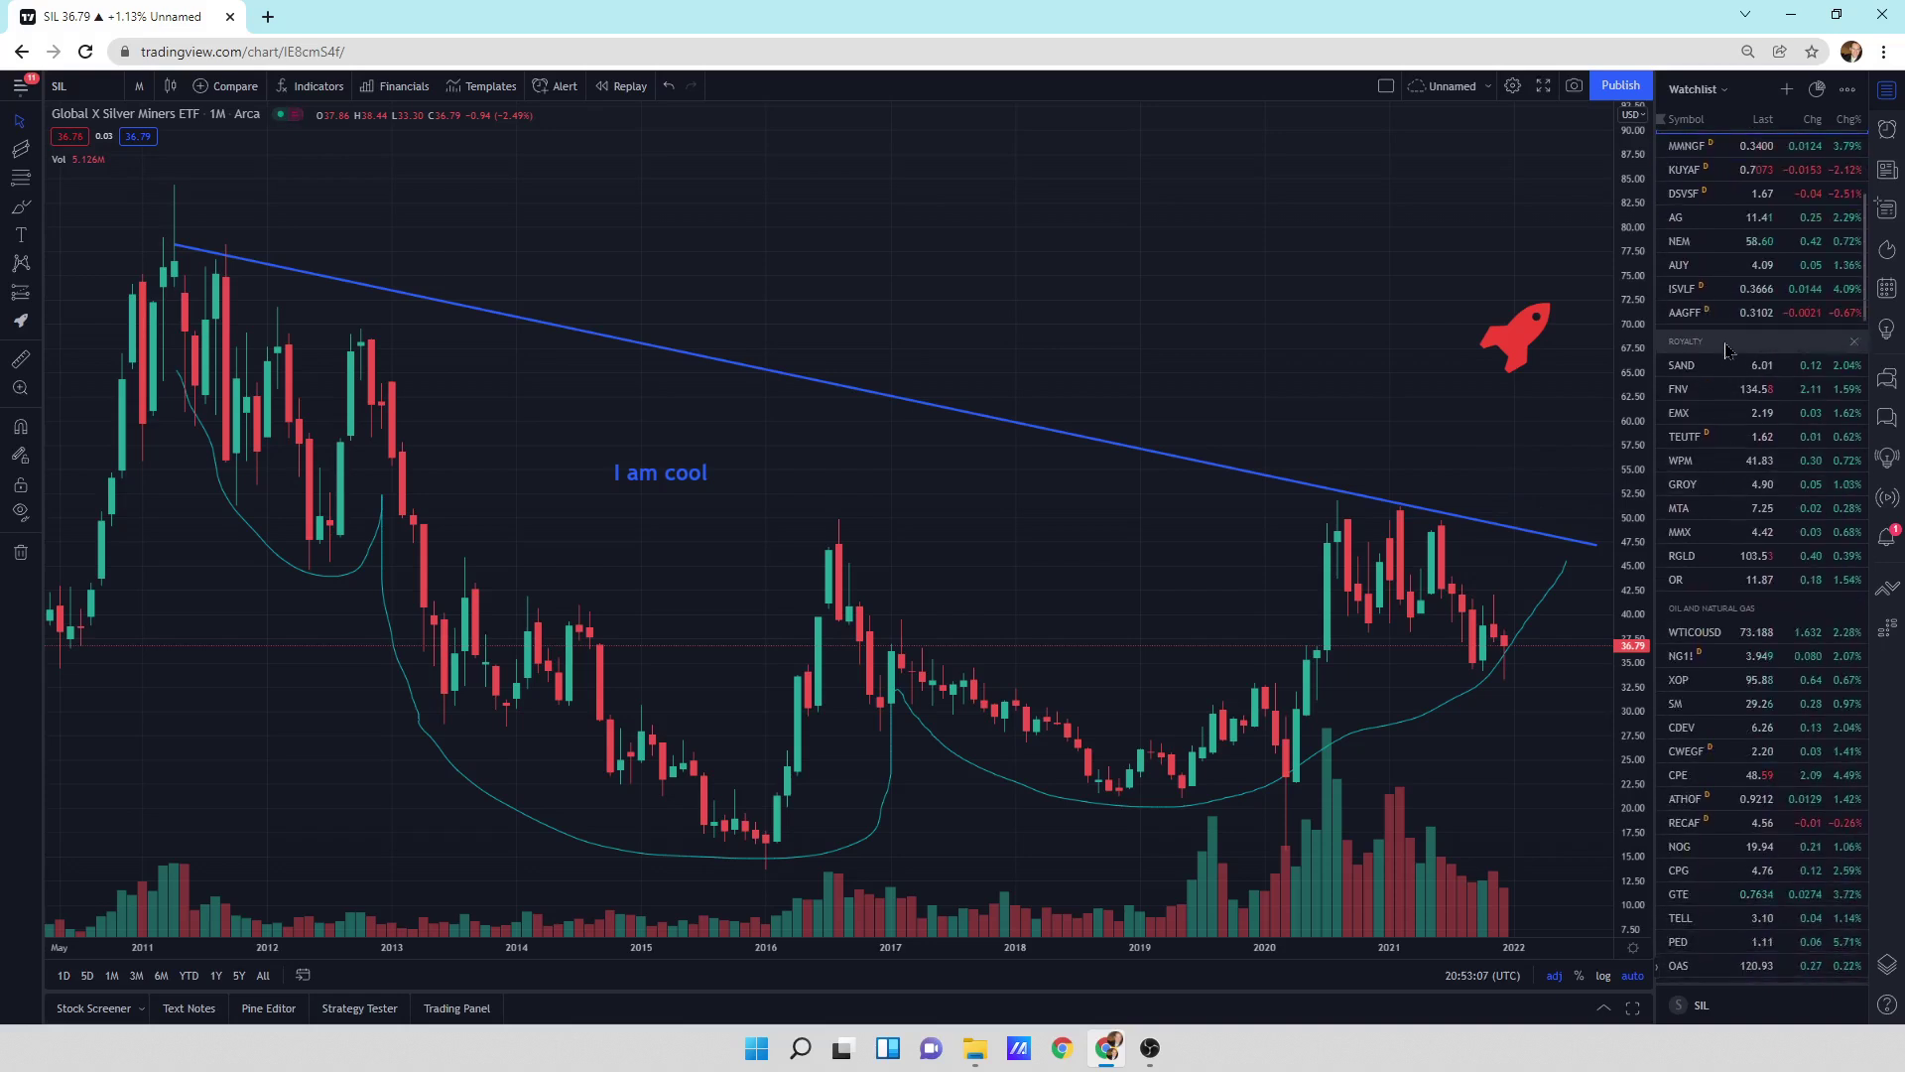
{"action": "scroll", "coordinate": [1732, 493], "scroll_direction": "up", "scroll_amount": 2}
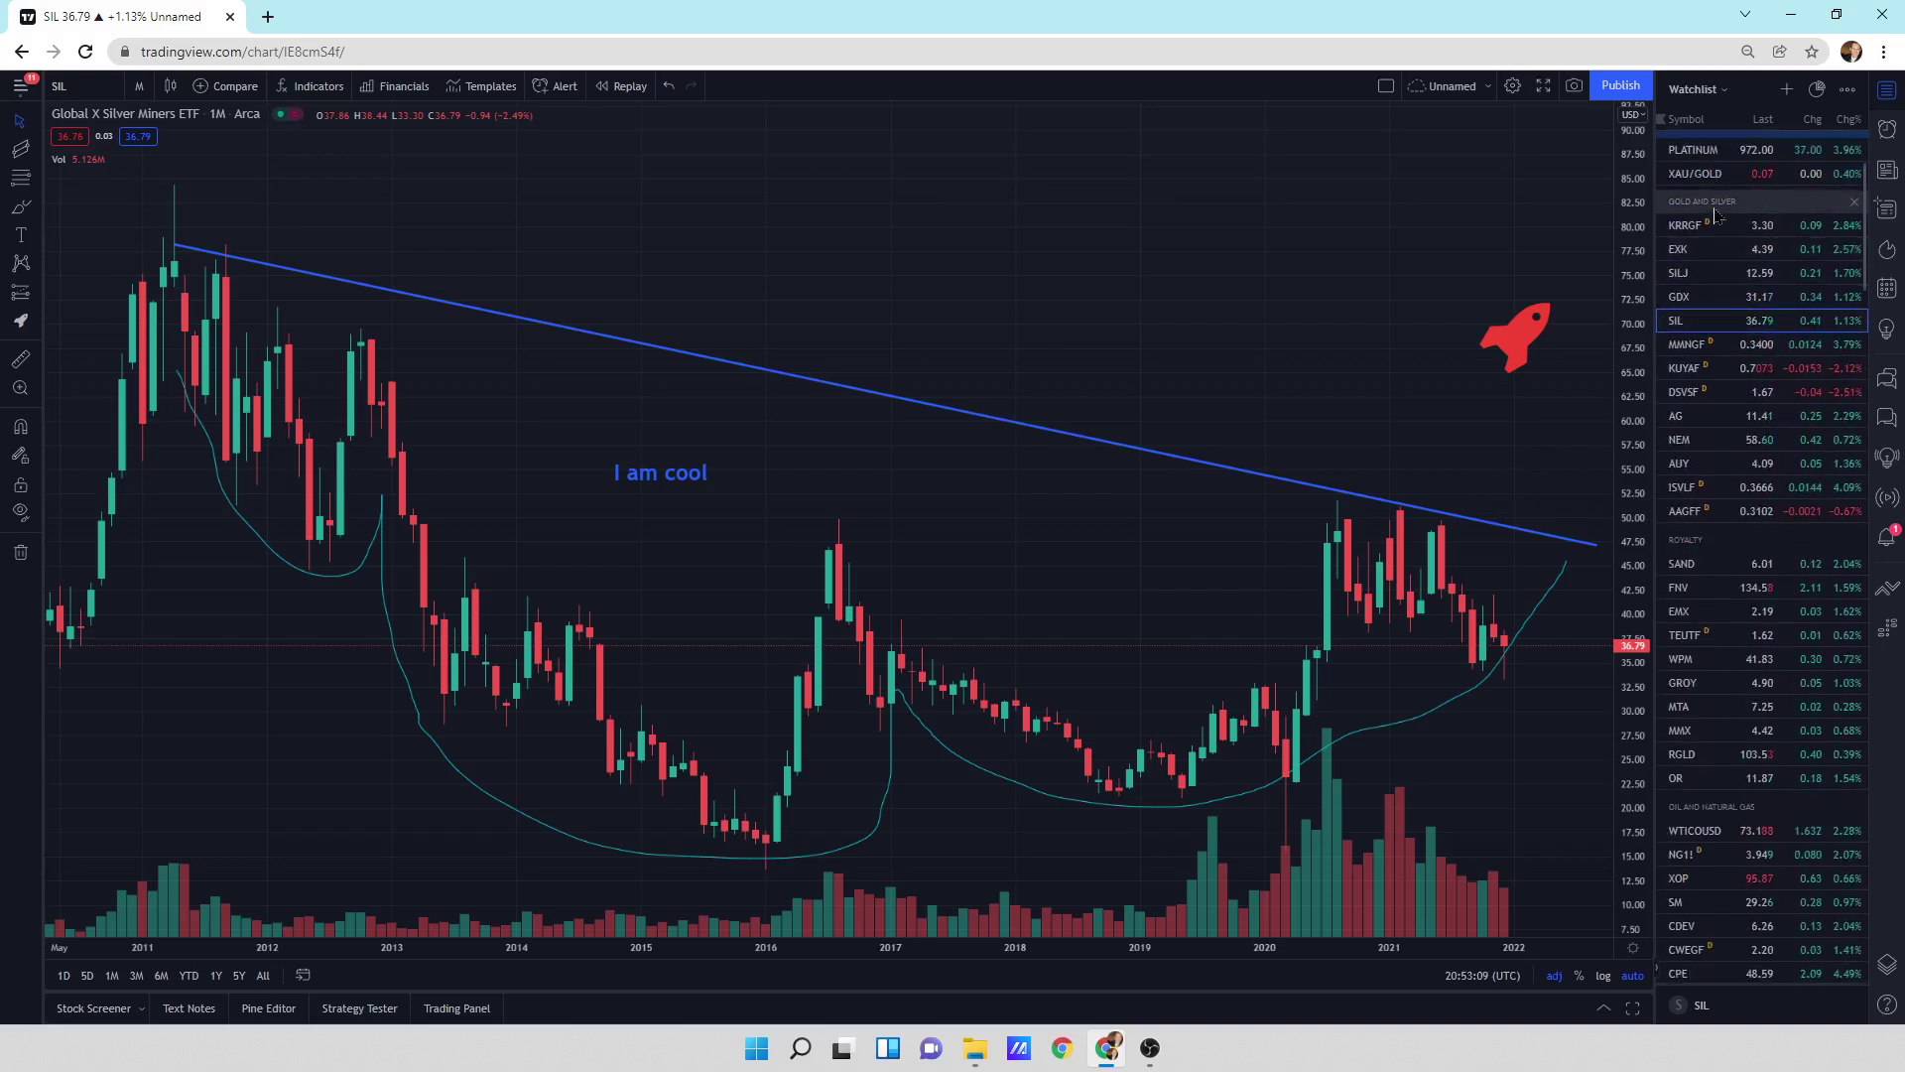
{"action": "scroll", "coordinate": [1729, 451], "scroll_direction": "down", "scroll_amount": 4}
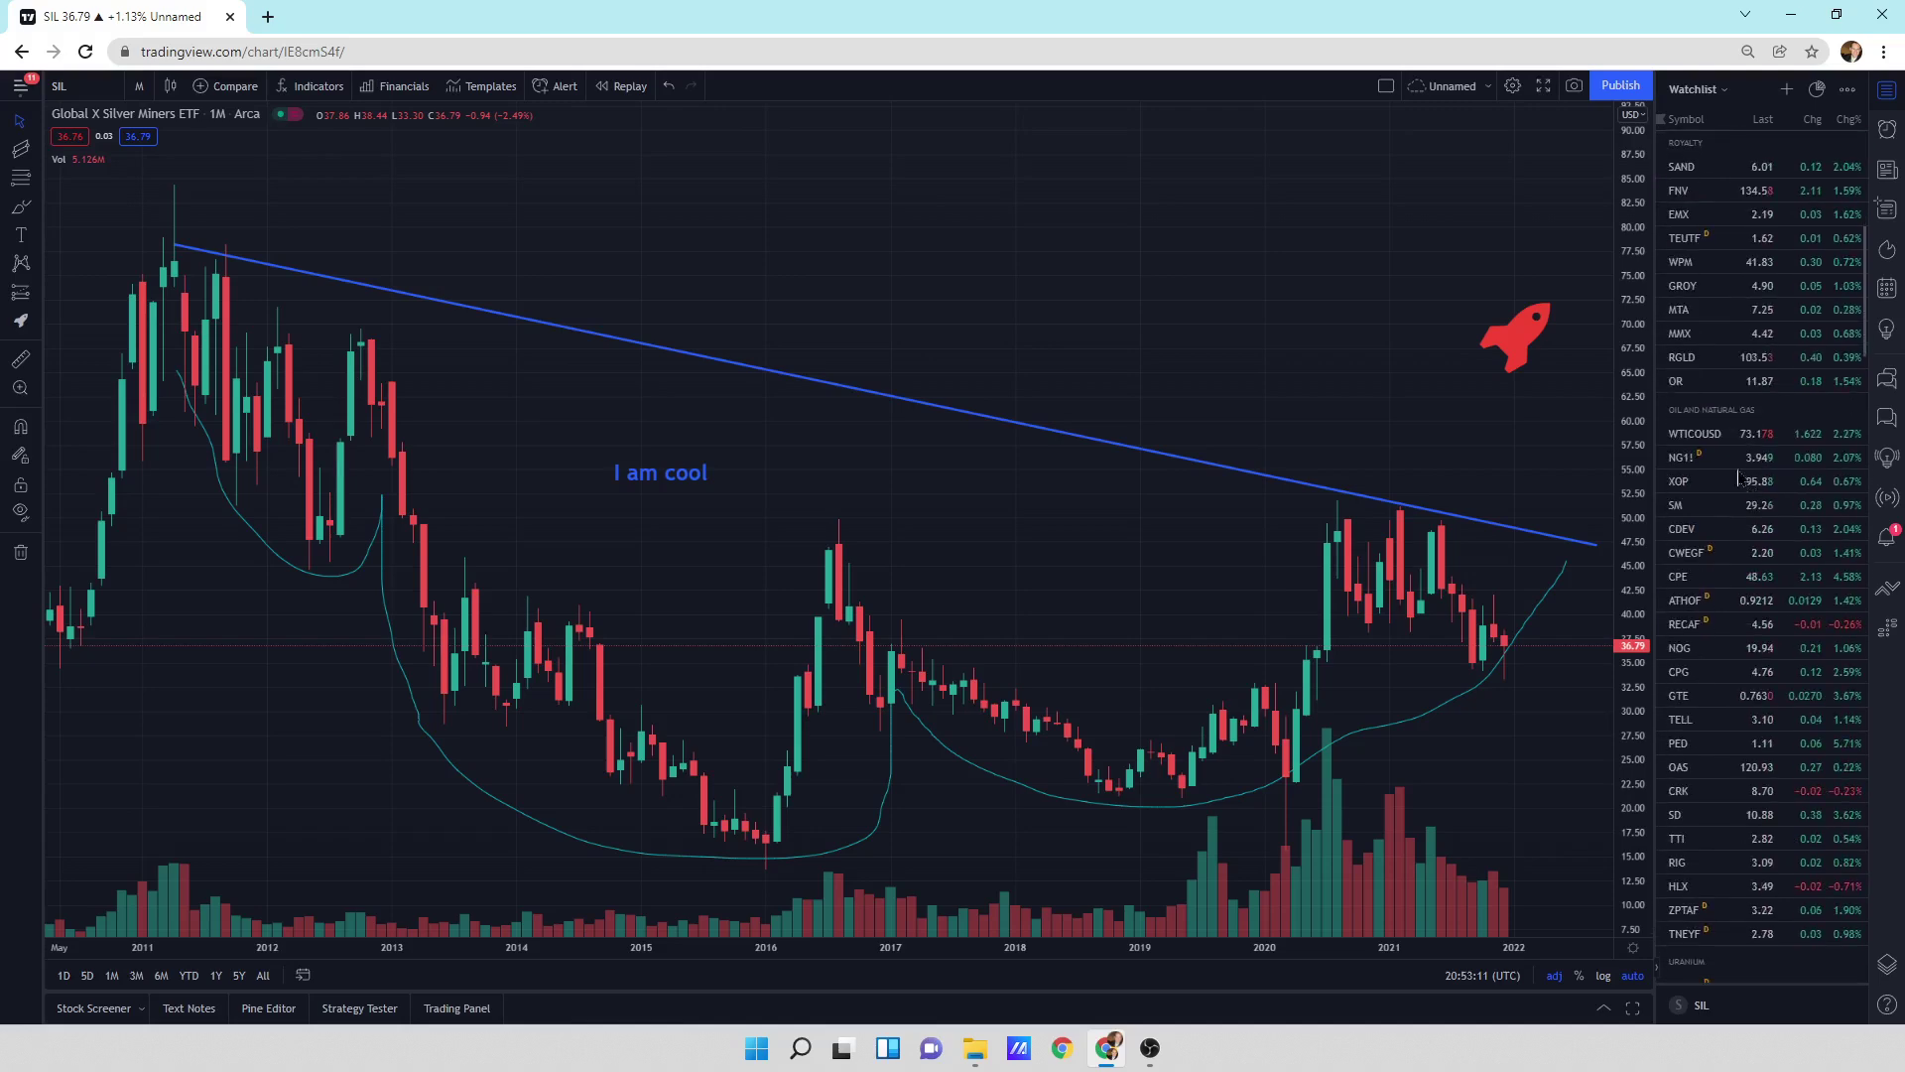
{"action": "scroll", "coordinate": [1726, 496], "scroll_direction": "down", "scroll_amount": 9}
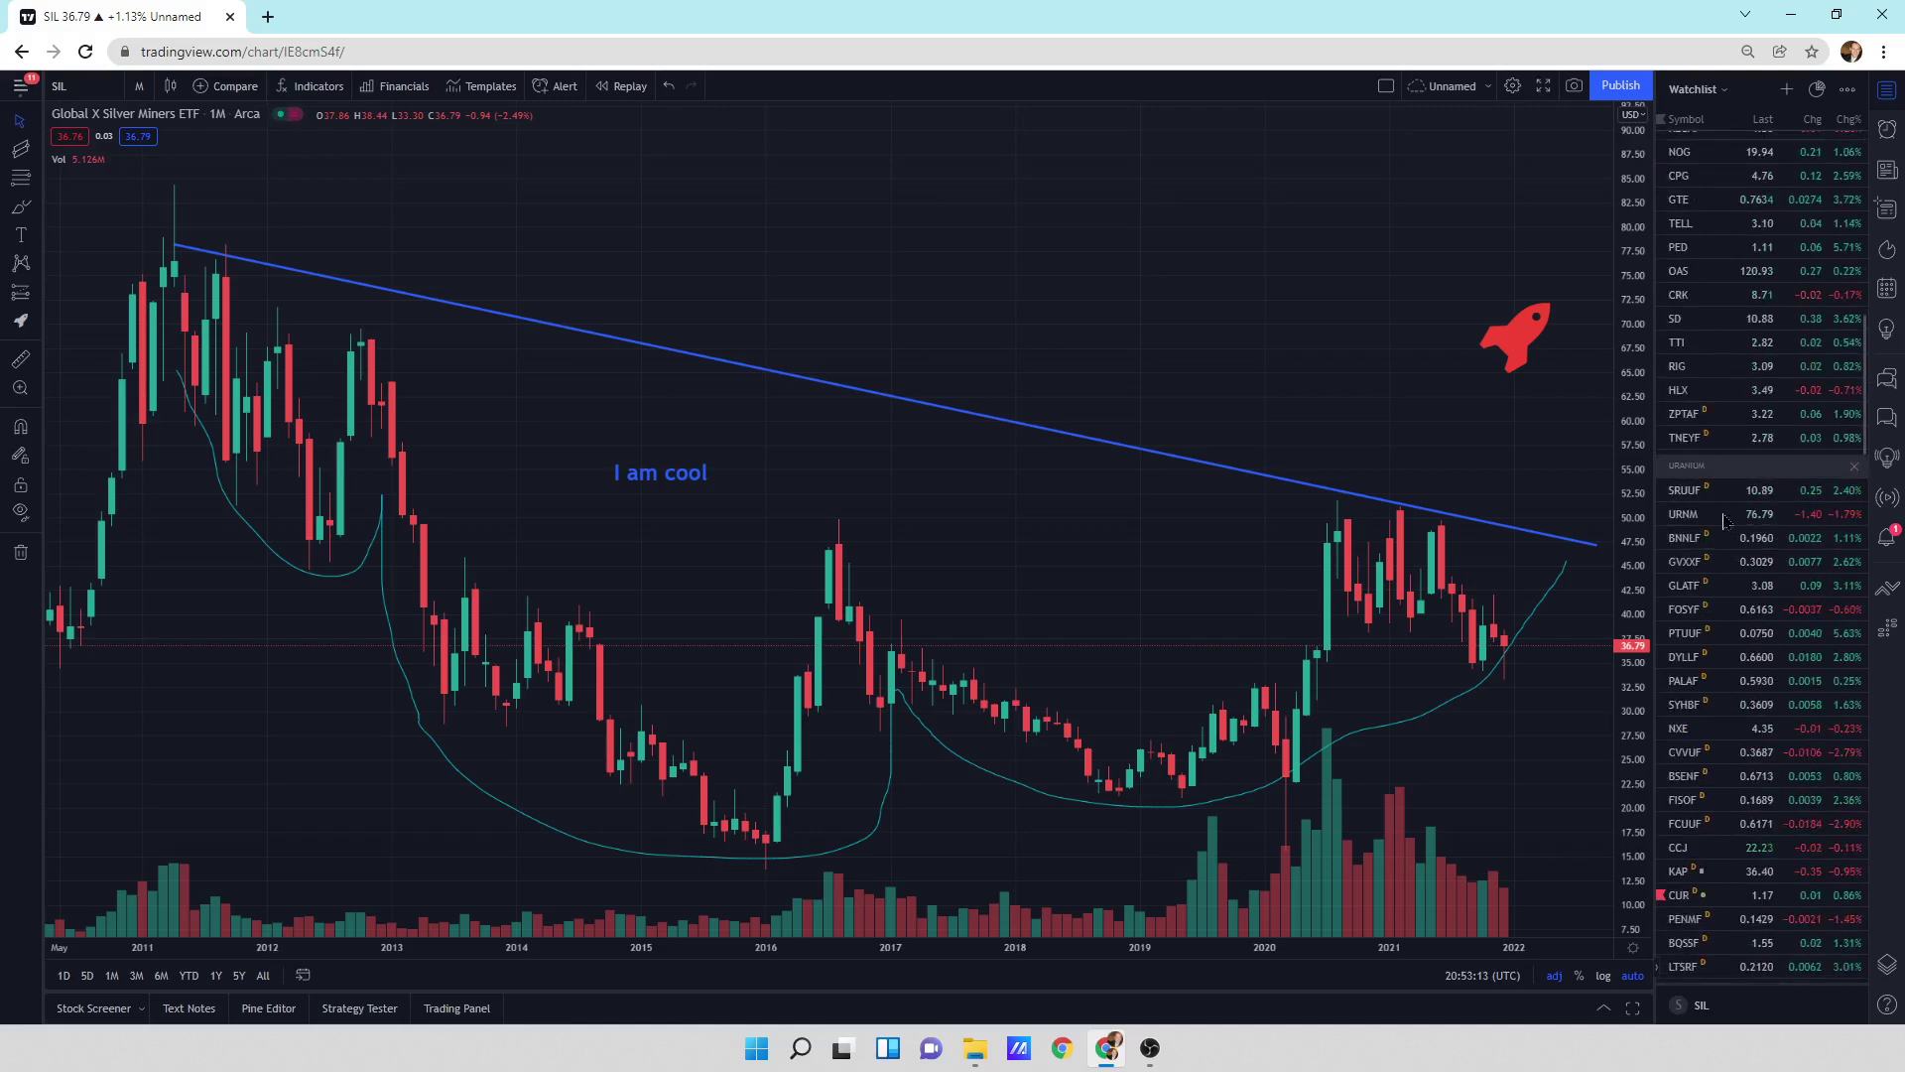
{"action": "scroll", "coordinate": [1723, 547], "scroll_direction": "down", "scroll_amount": 5}
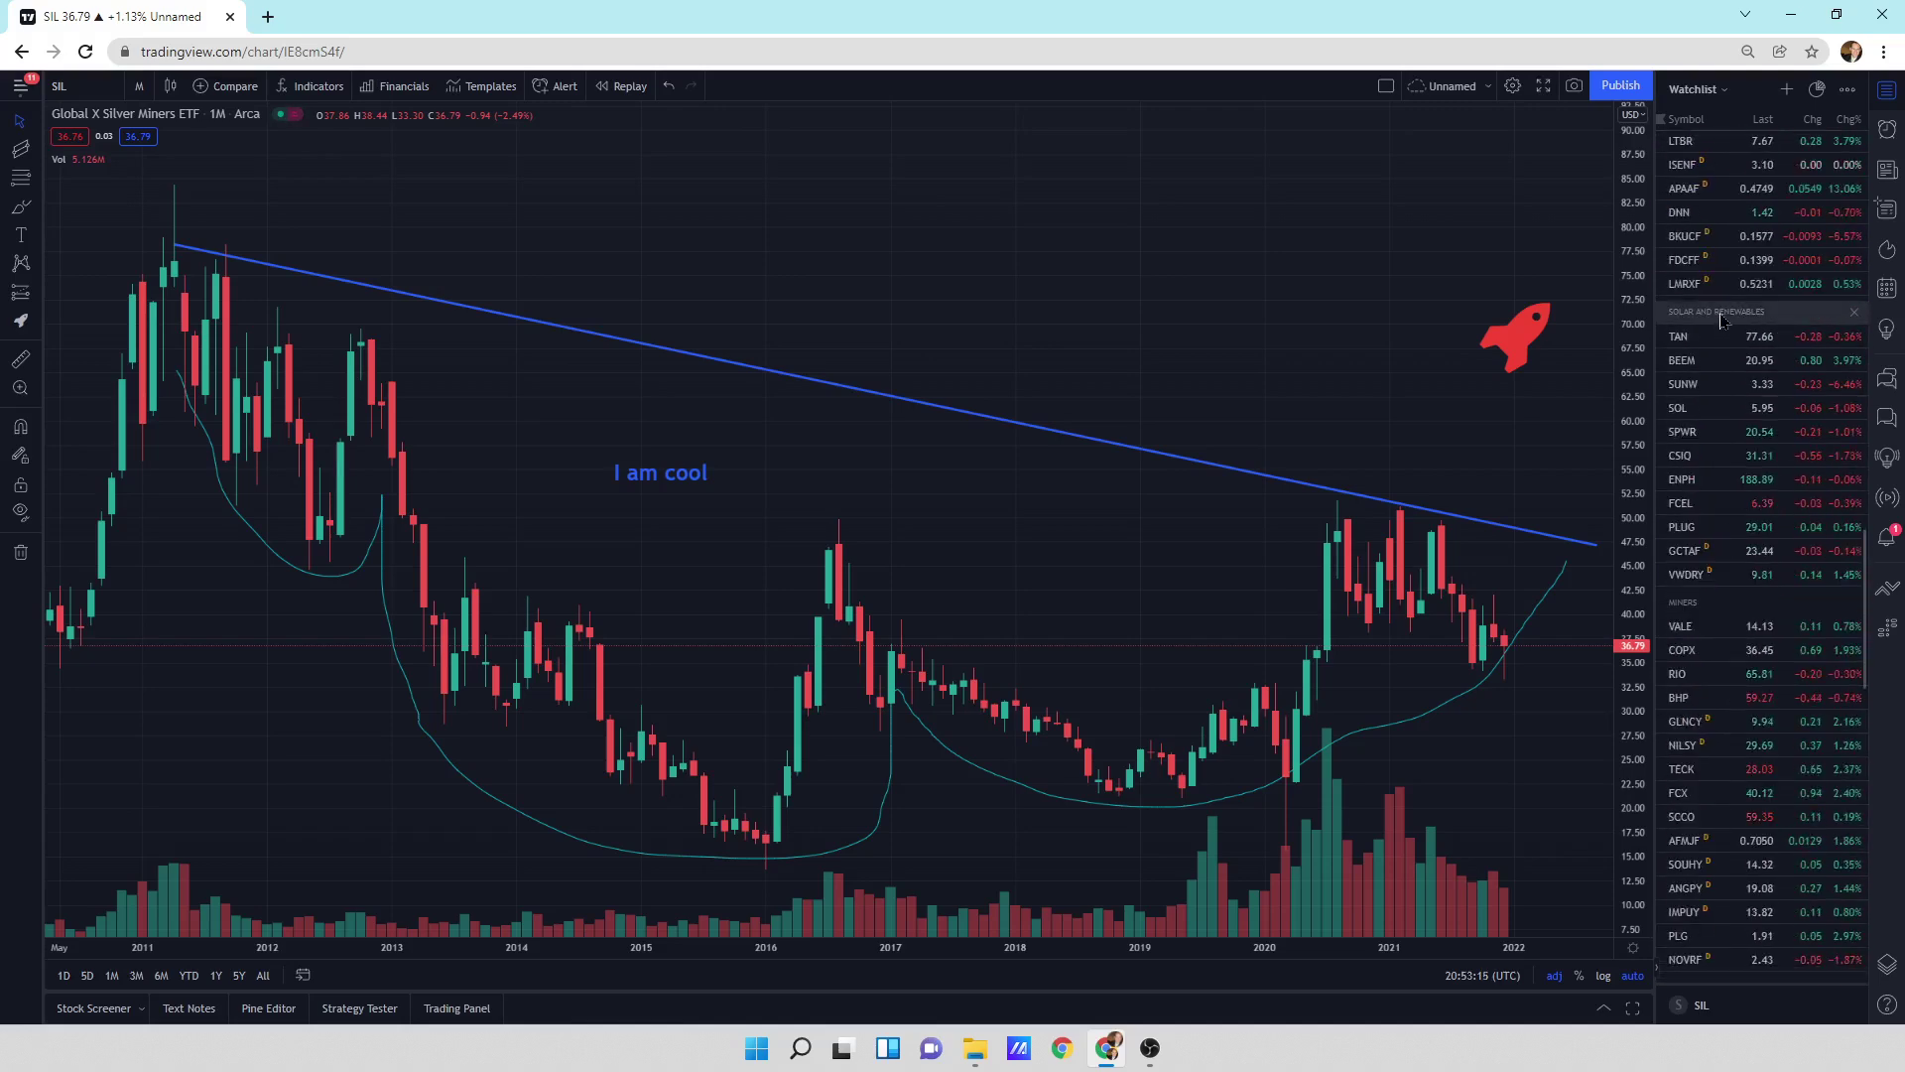
{"action": "scroll", "coordinate": [1715, 503], "scroll_direction": "down", "scroll_amount": 5}
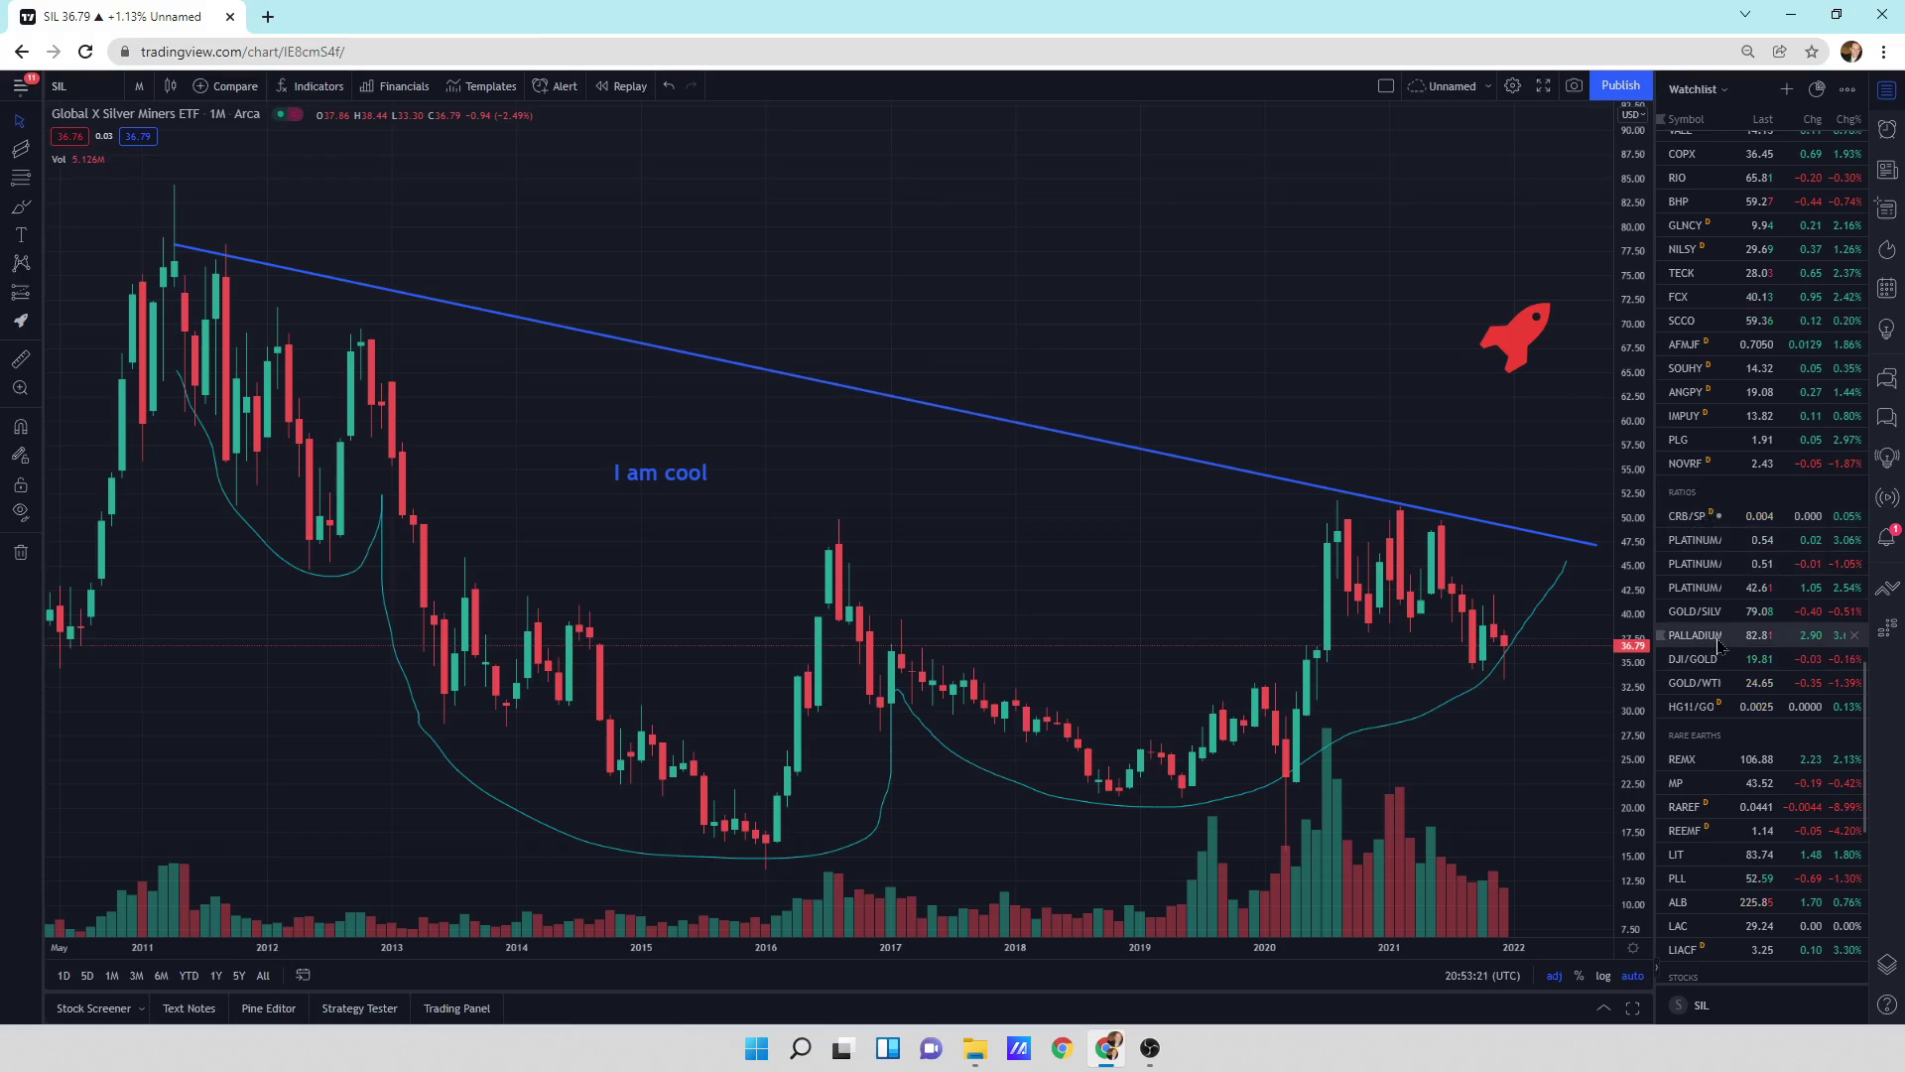
{"action": "scroll", "coordinate": [1718, 645], "scroll_direction": "down", "scroll_amount": 2}
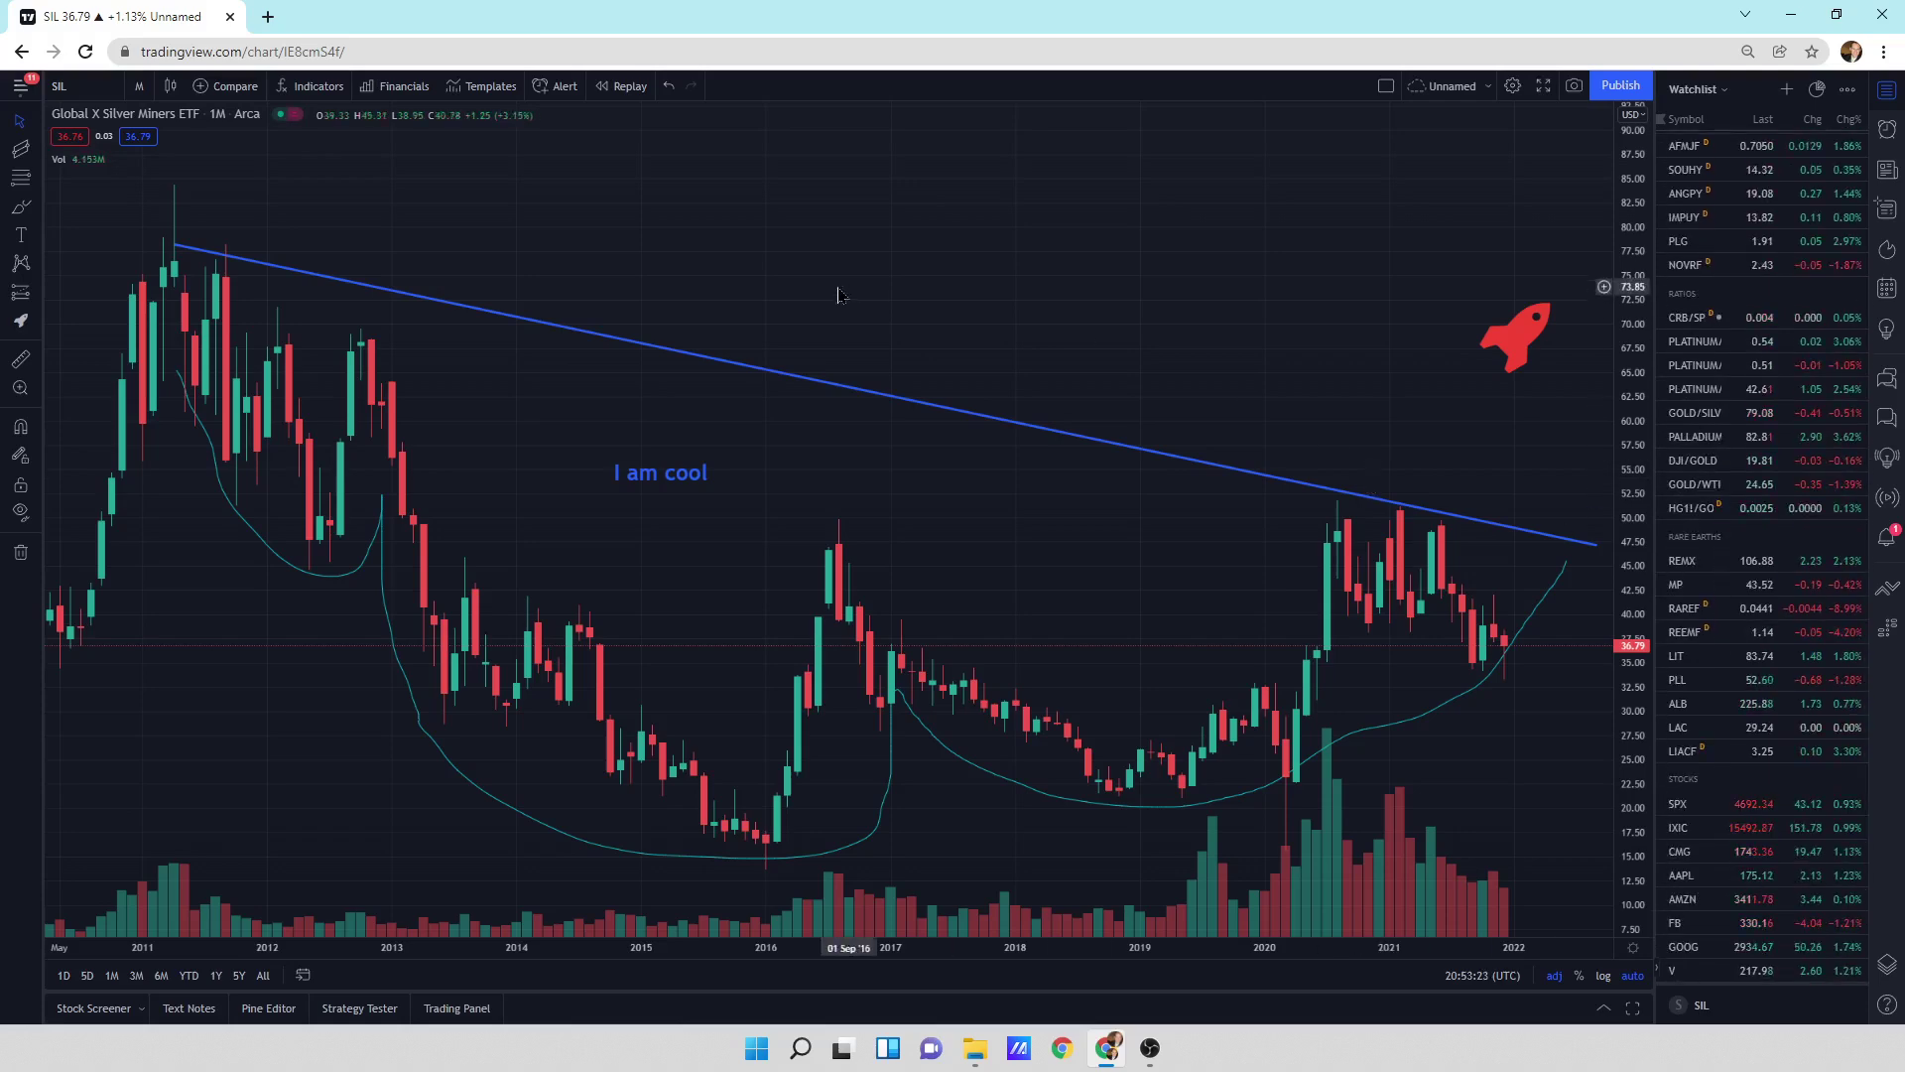
- Chart the ratio SIL/GDX and show its entire available history
{"action": "left_click", "coordinate": [61, 85]}
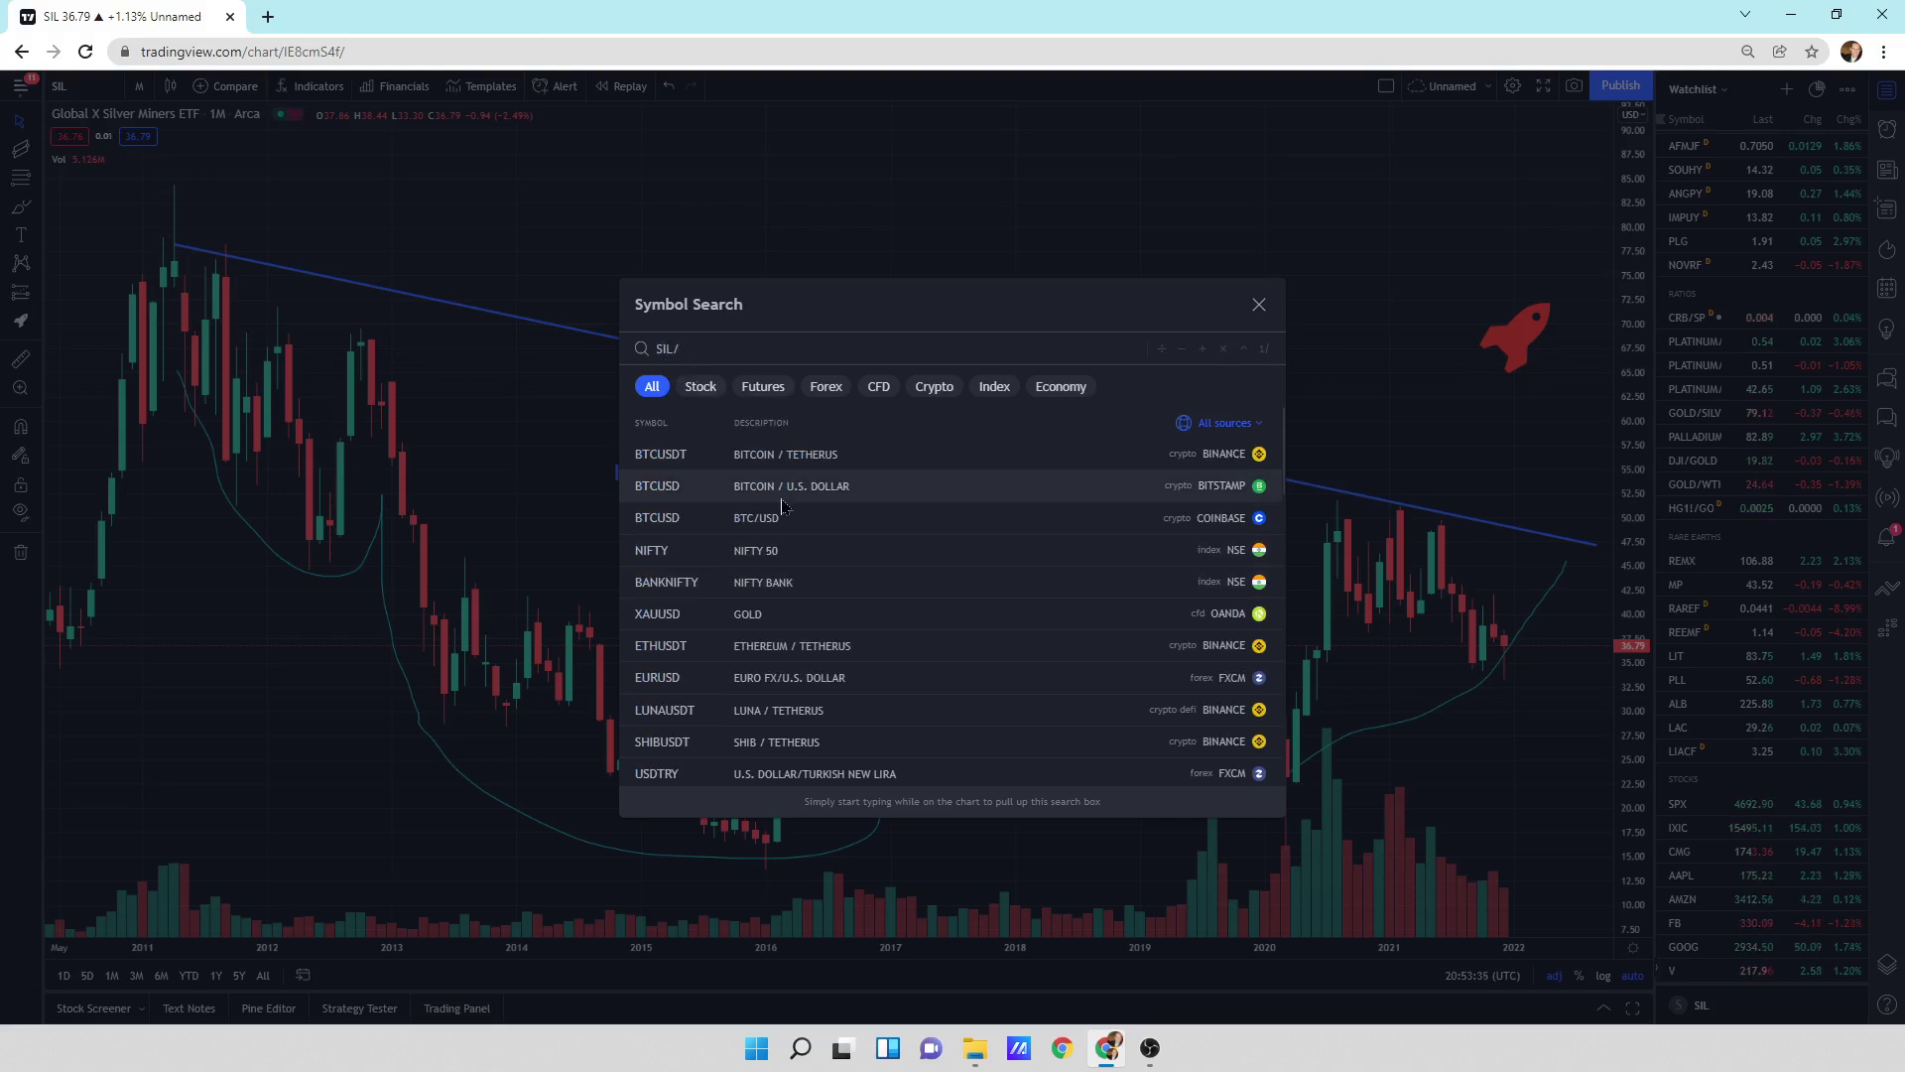
{"action": "type", "text": "GDX"}
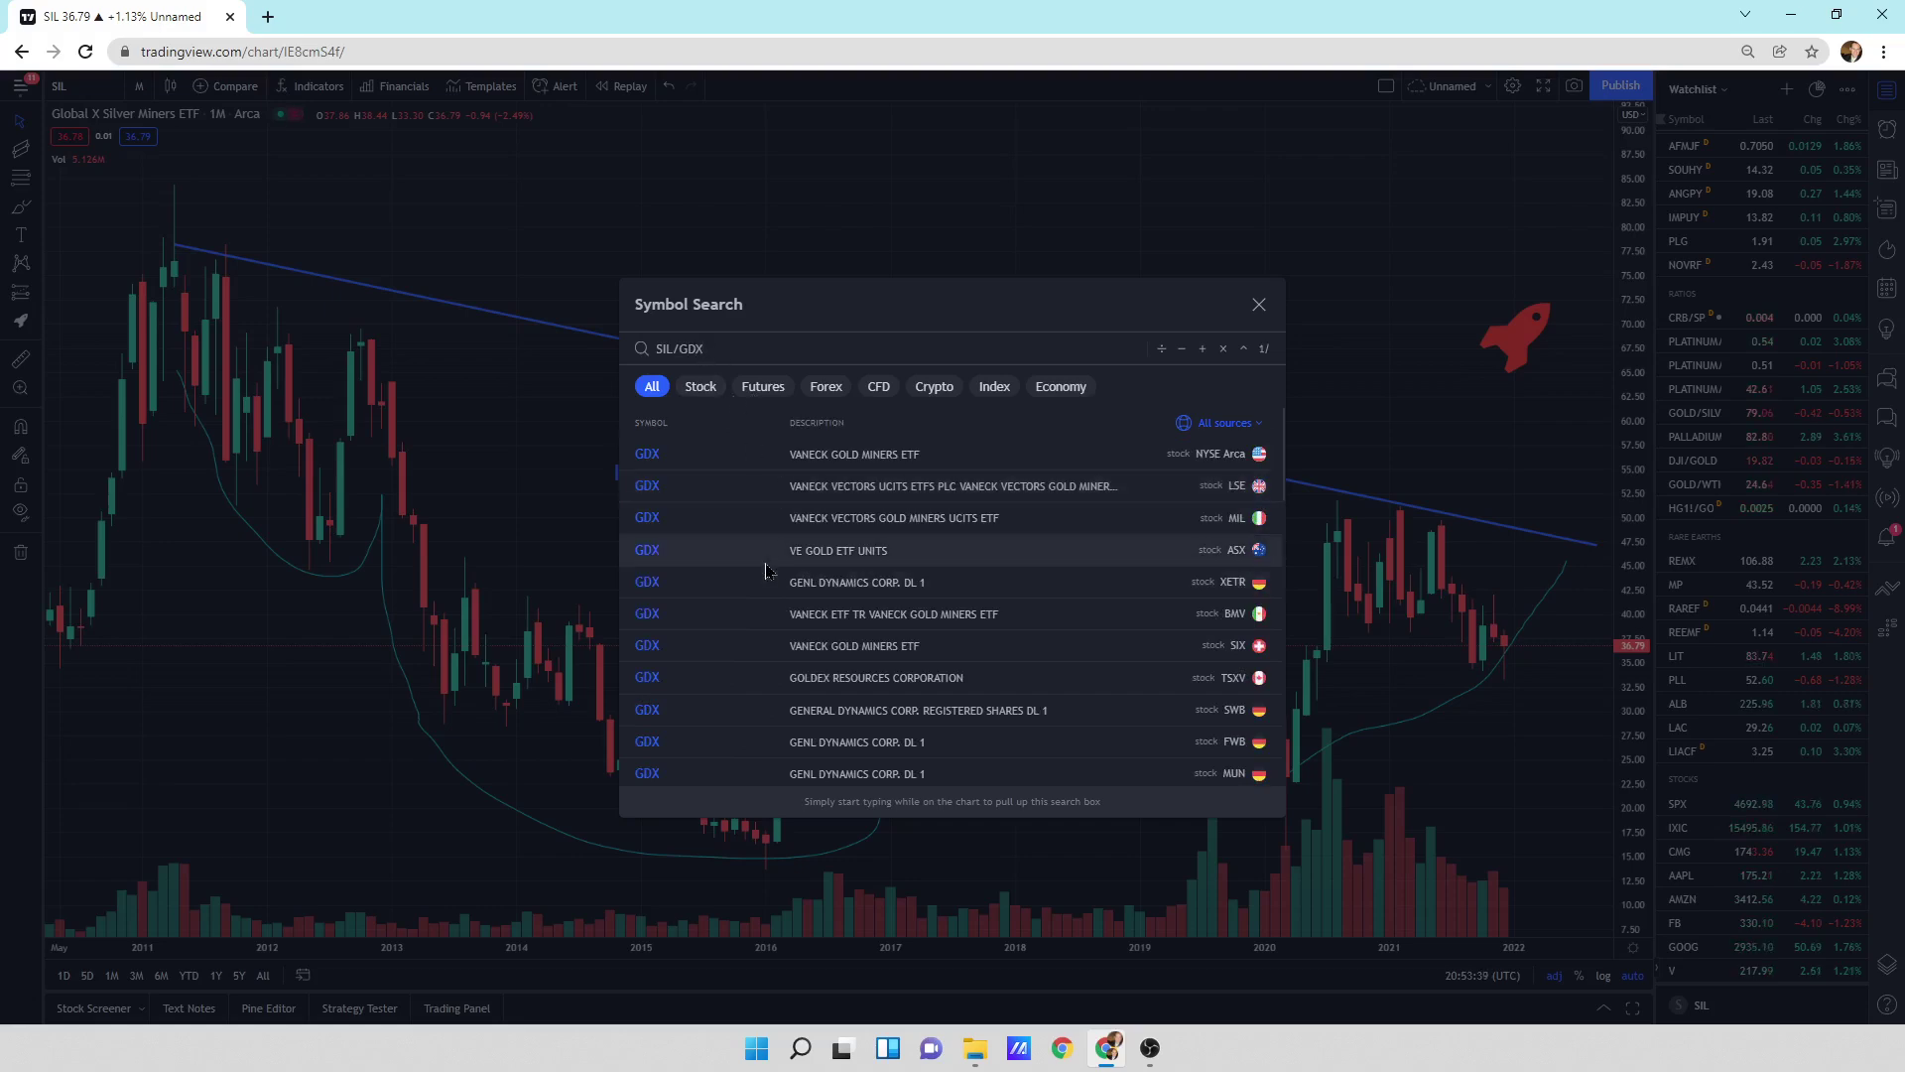
{"action": "key", "text": "Return"}
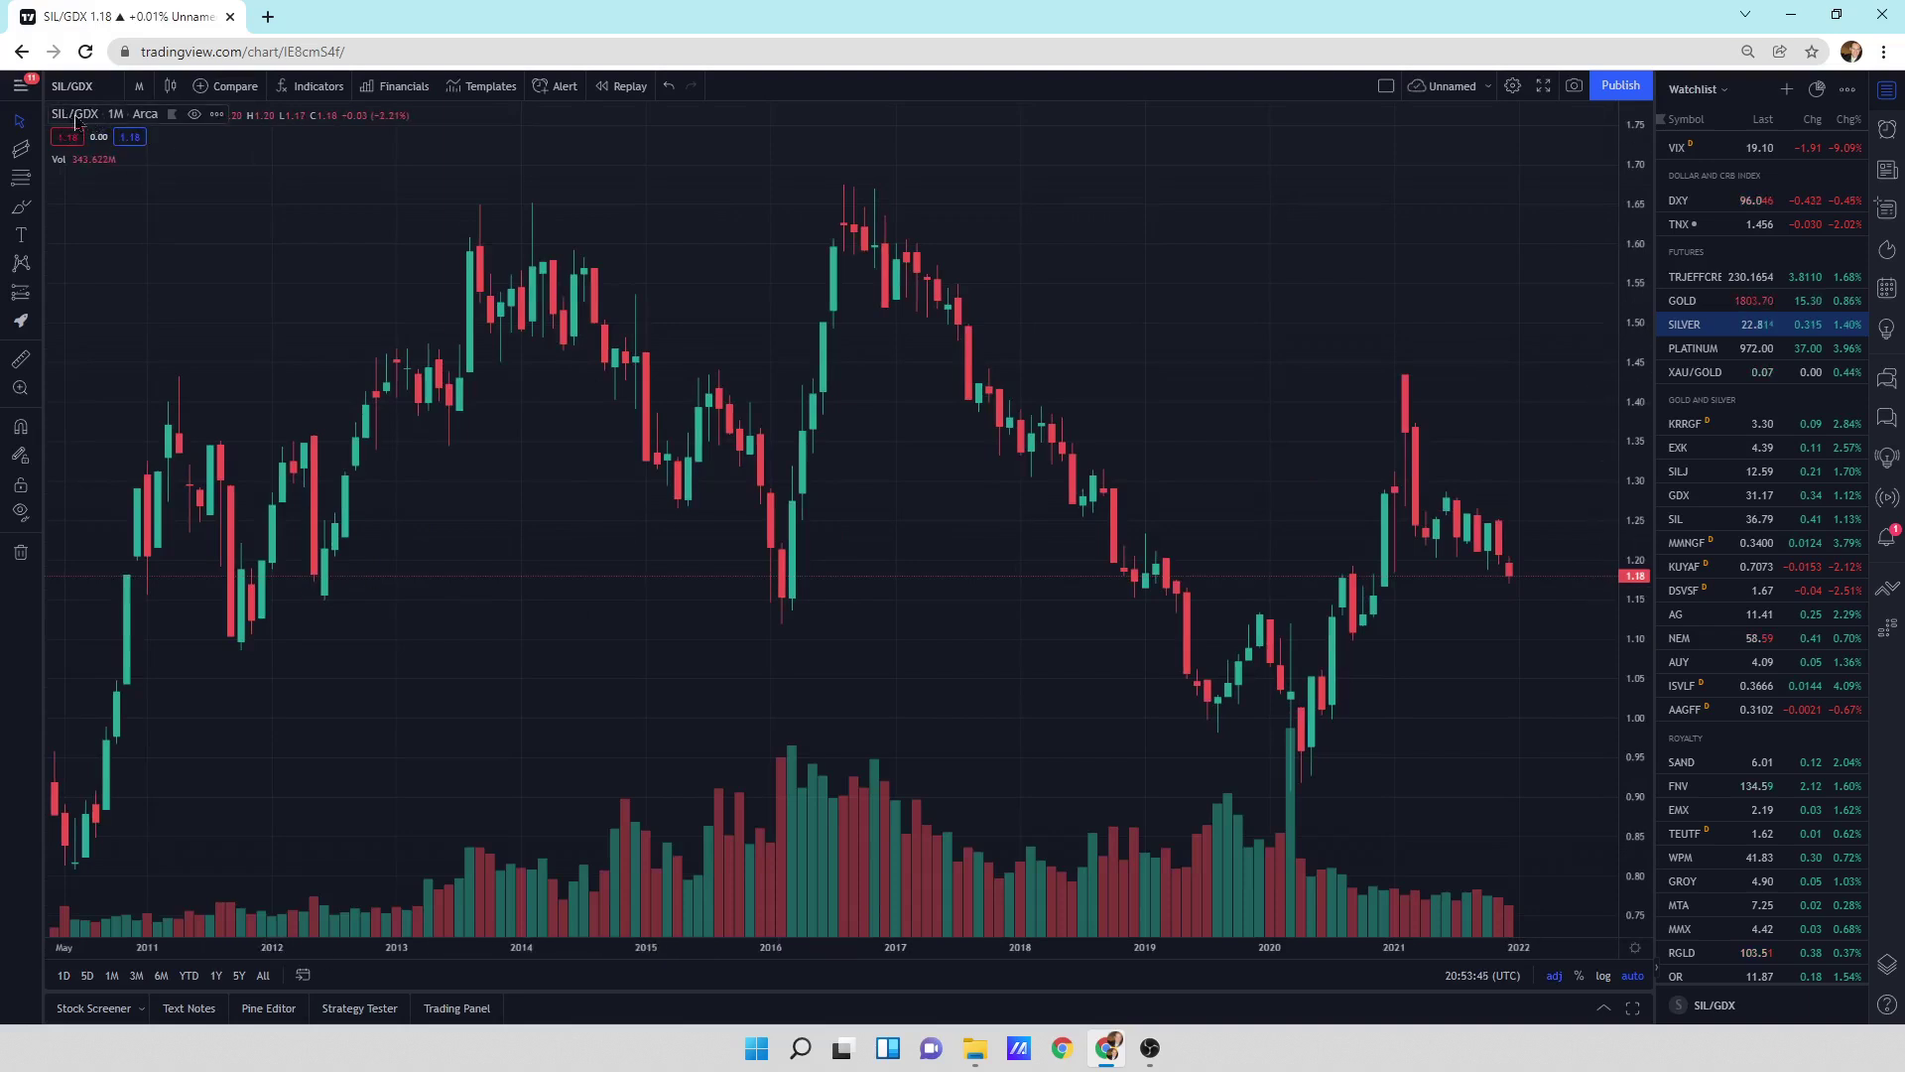
{"action": "left_click", "coordinate": [264, 976]}
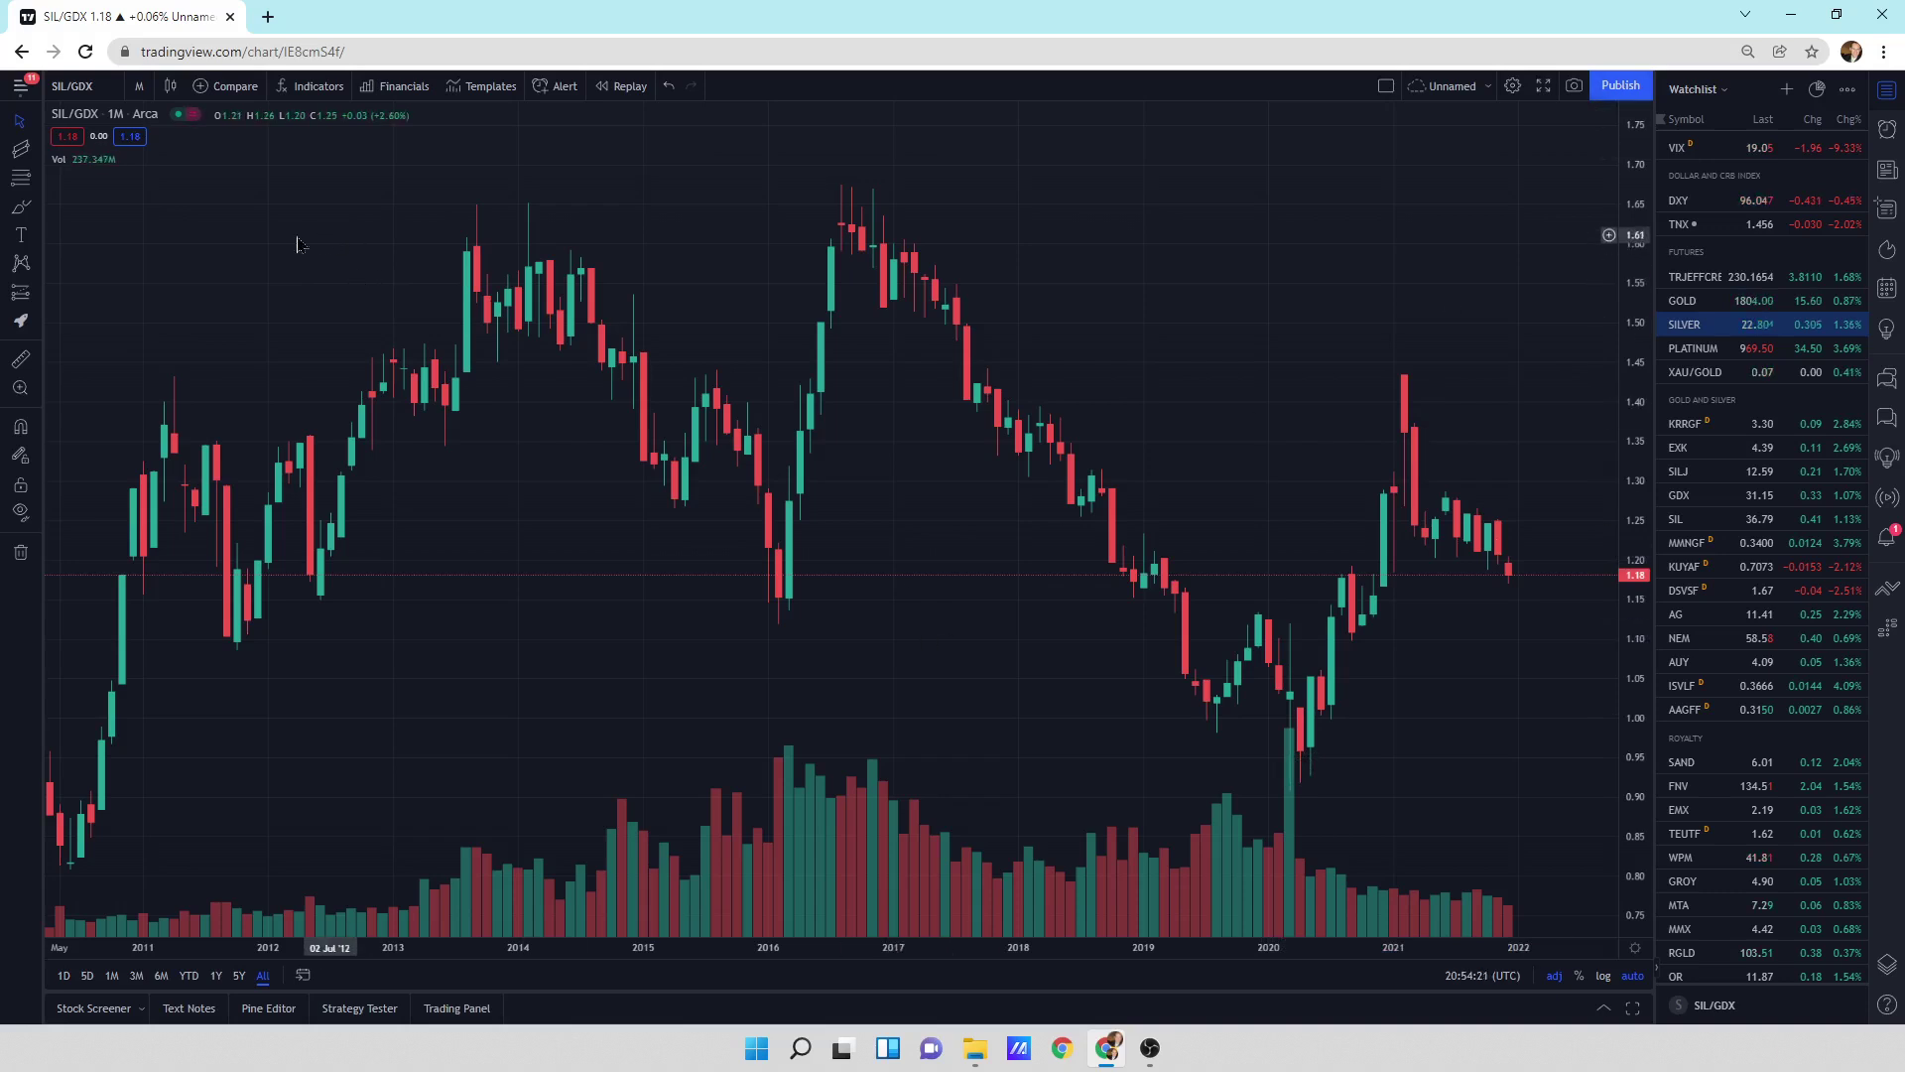
- Search the symbols for COPPER, chart the COMEX continuous current contract HG1!, and show it over one year
{"action": "left_click", "coordinate": [104, 92]}
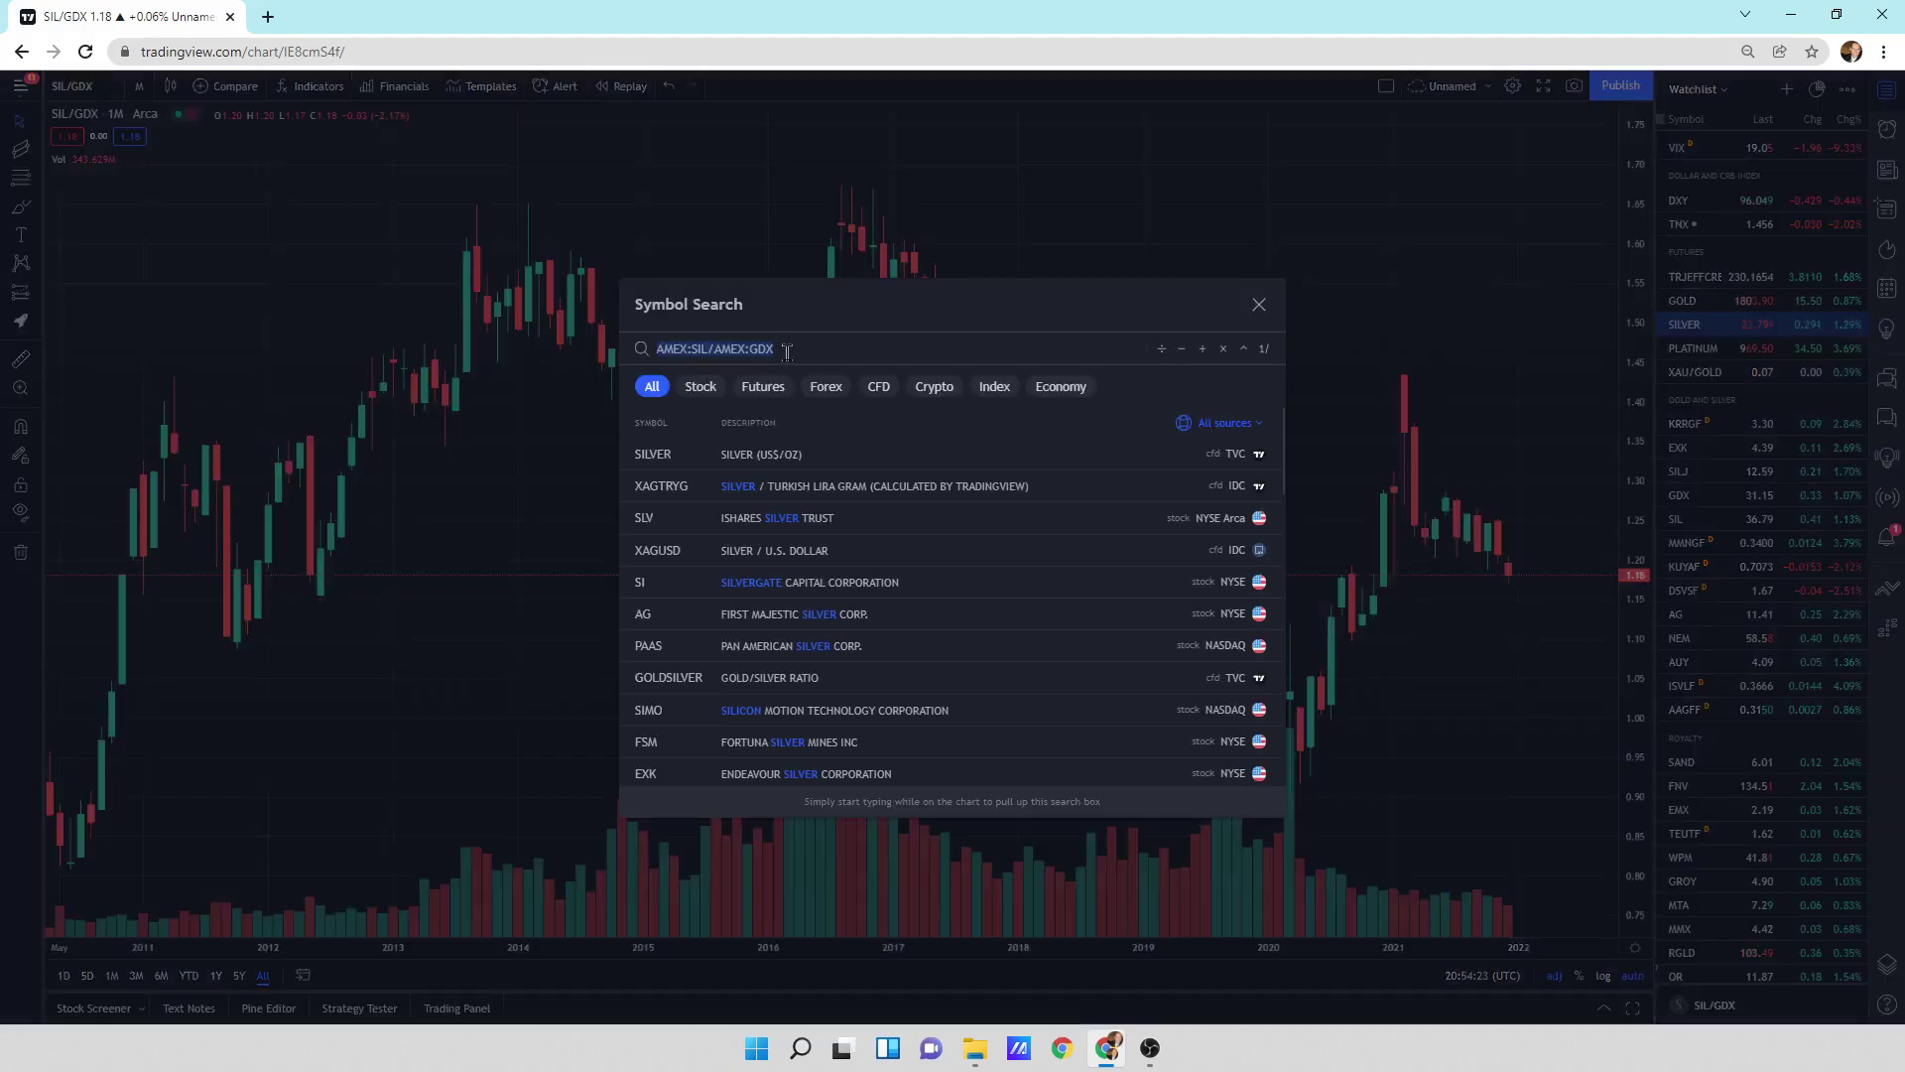
{"action": "type", "text": "COPPER"}
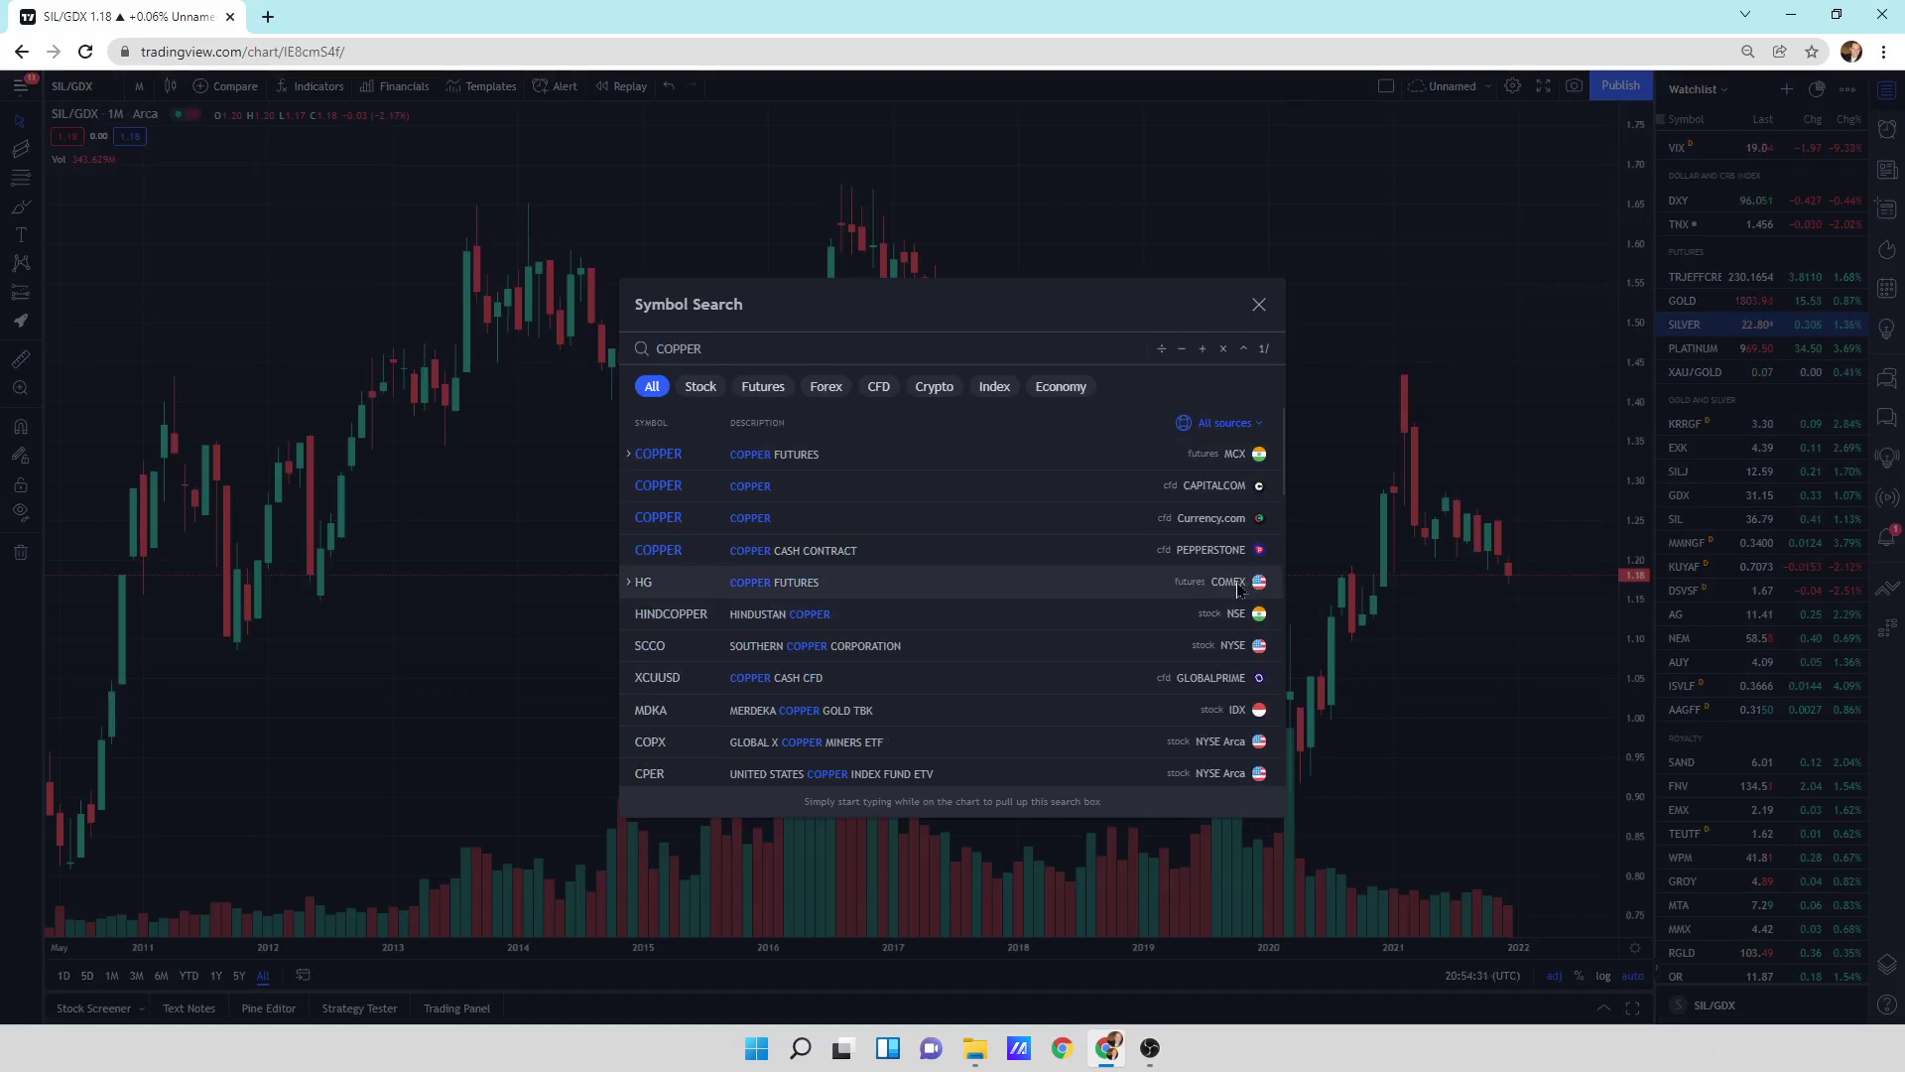
{"action": "left_click", "coordinate": [631, 587]}
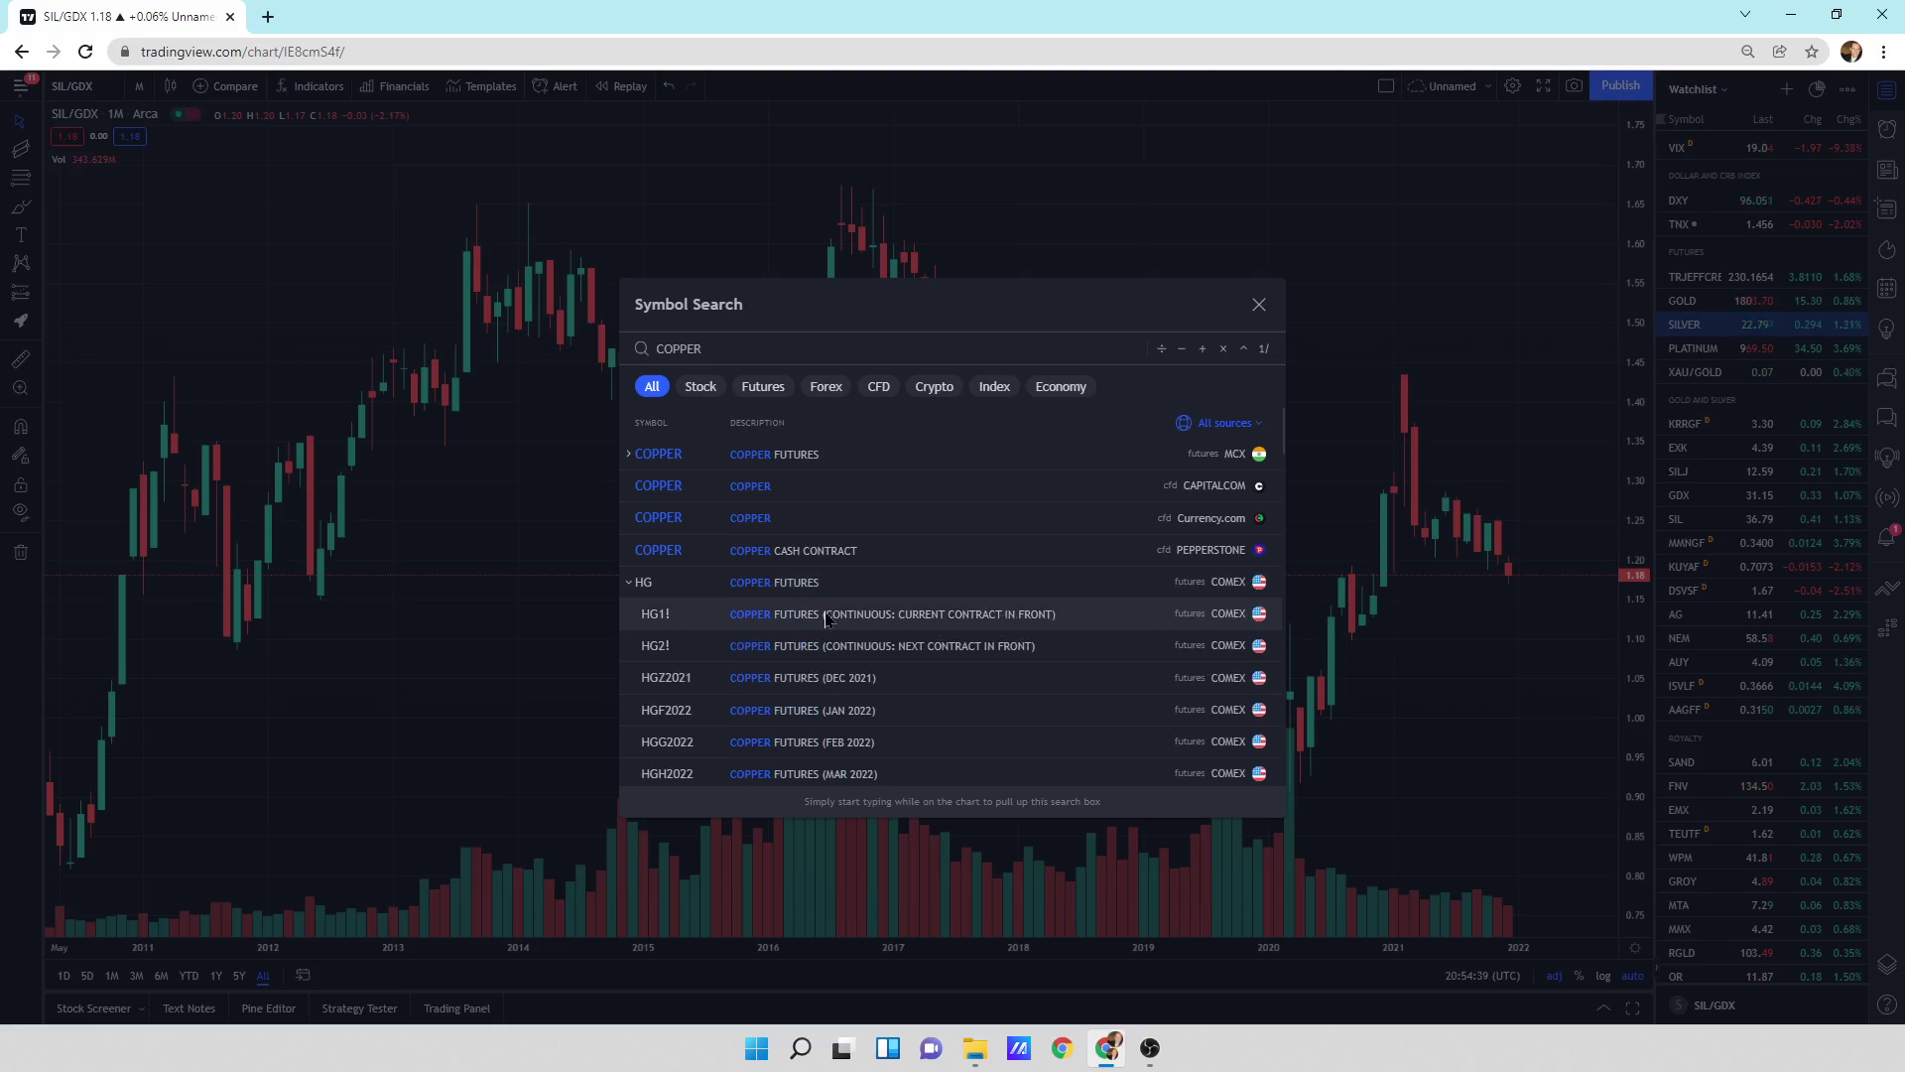
{"action": "left_click", "coordinate": [672, 621]}
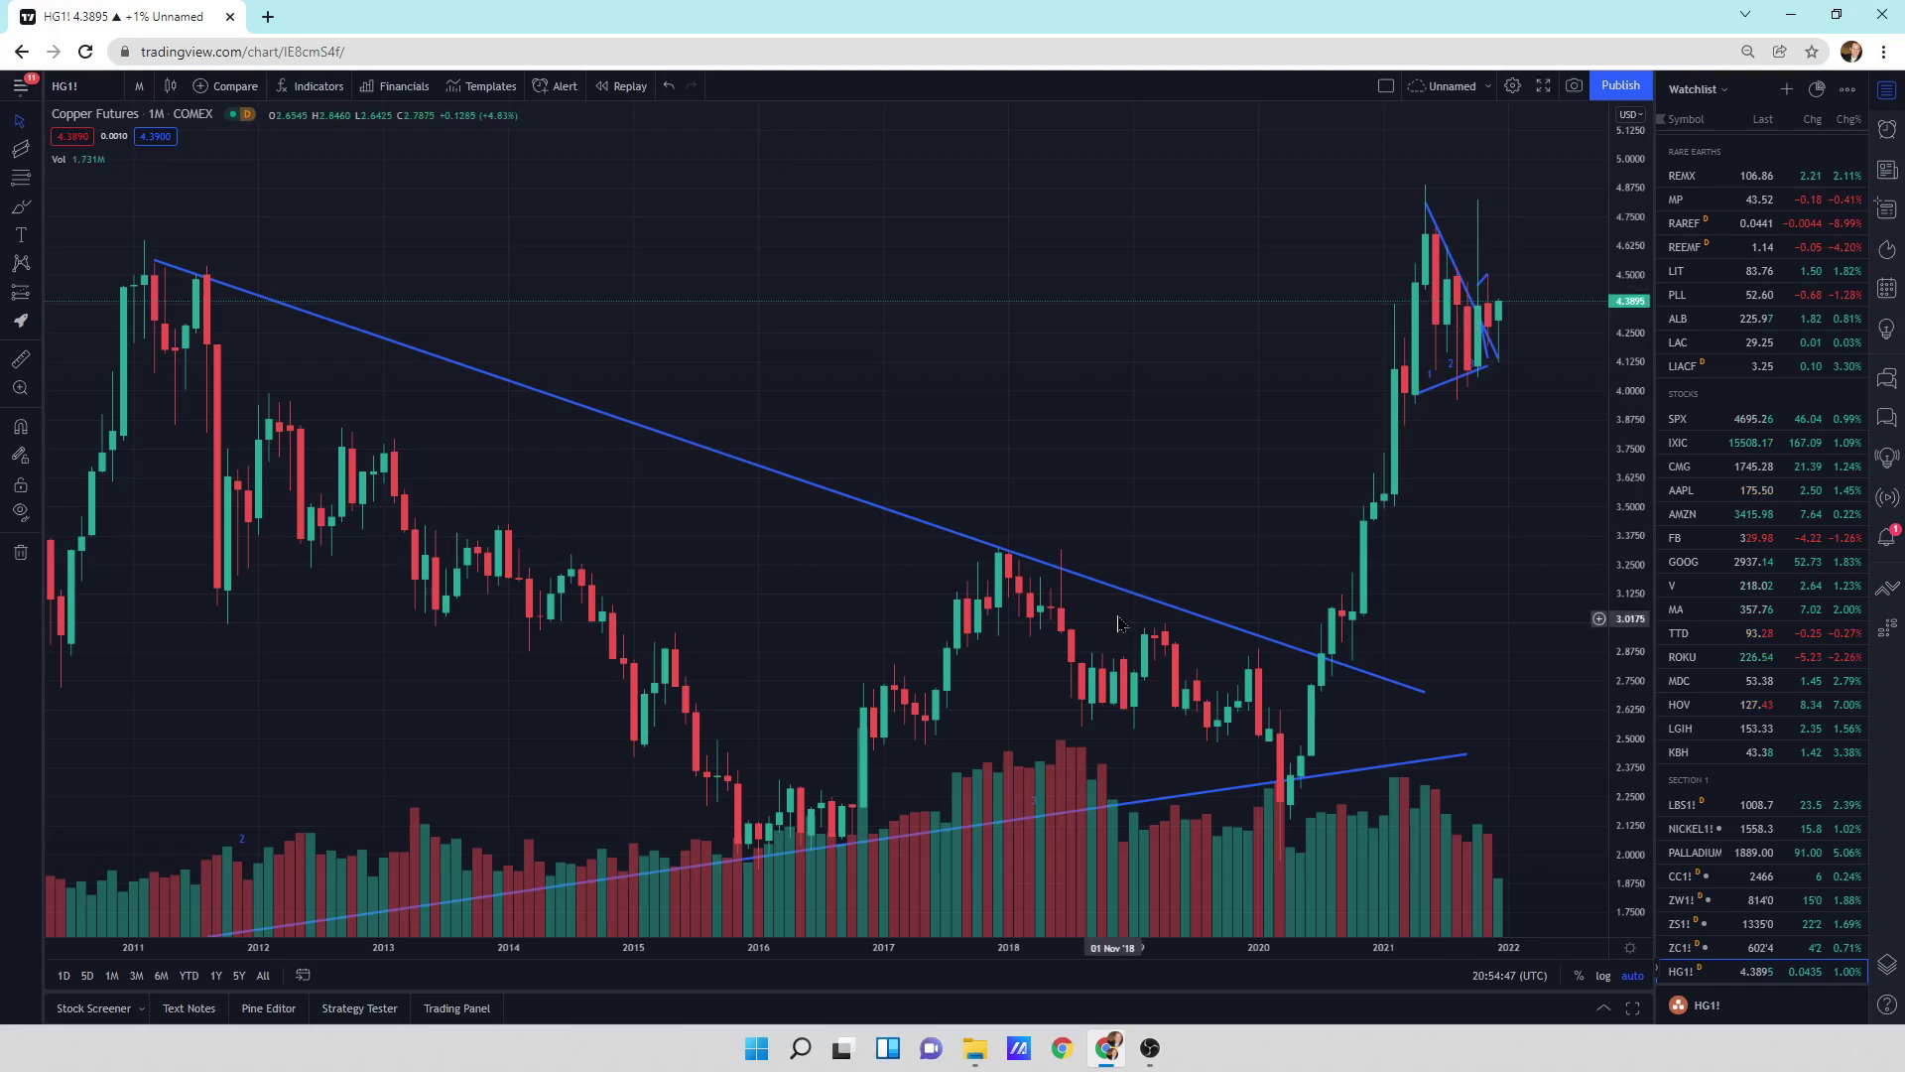
{"action": "left_click", "coordinate": [216, 975]}
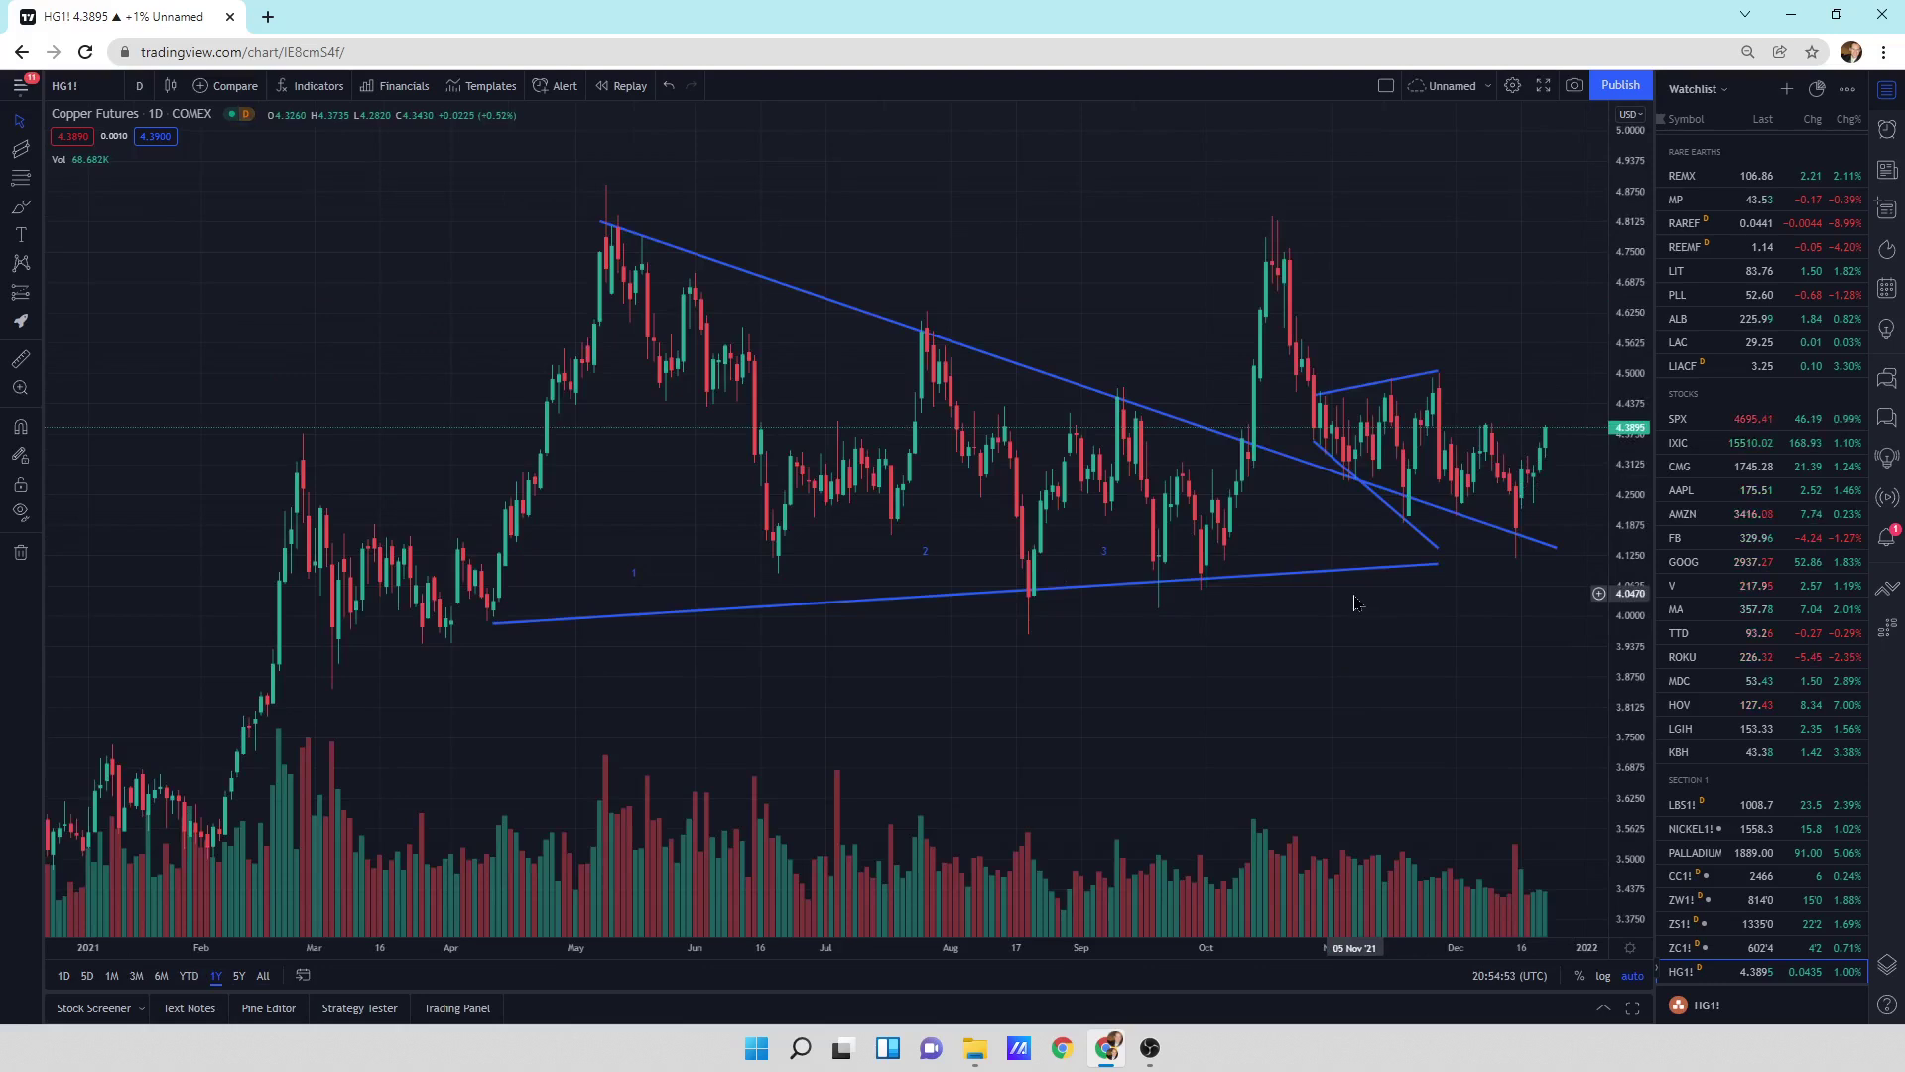
- View the charts of the watchlist's LBS1!, NICKEL1!, CC1! and ZW1! futures, showing ZW1! over its entire history
{"action": "scroll", "coordinate": [1731, 770], "scroll_direction": "down", "scroll_amount": 1}
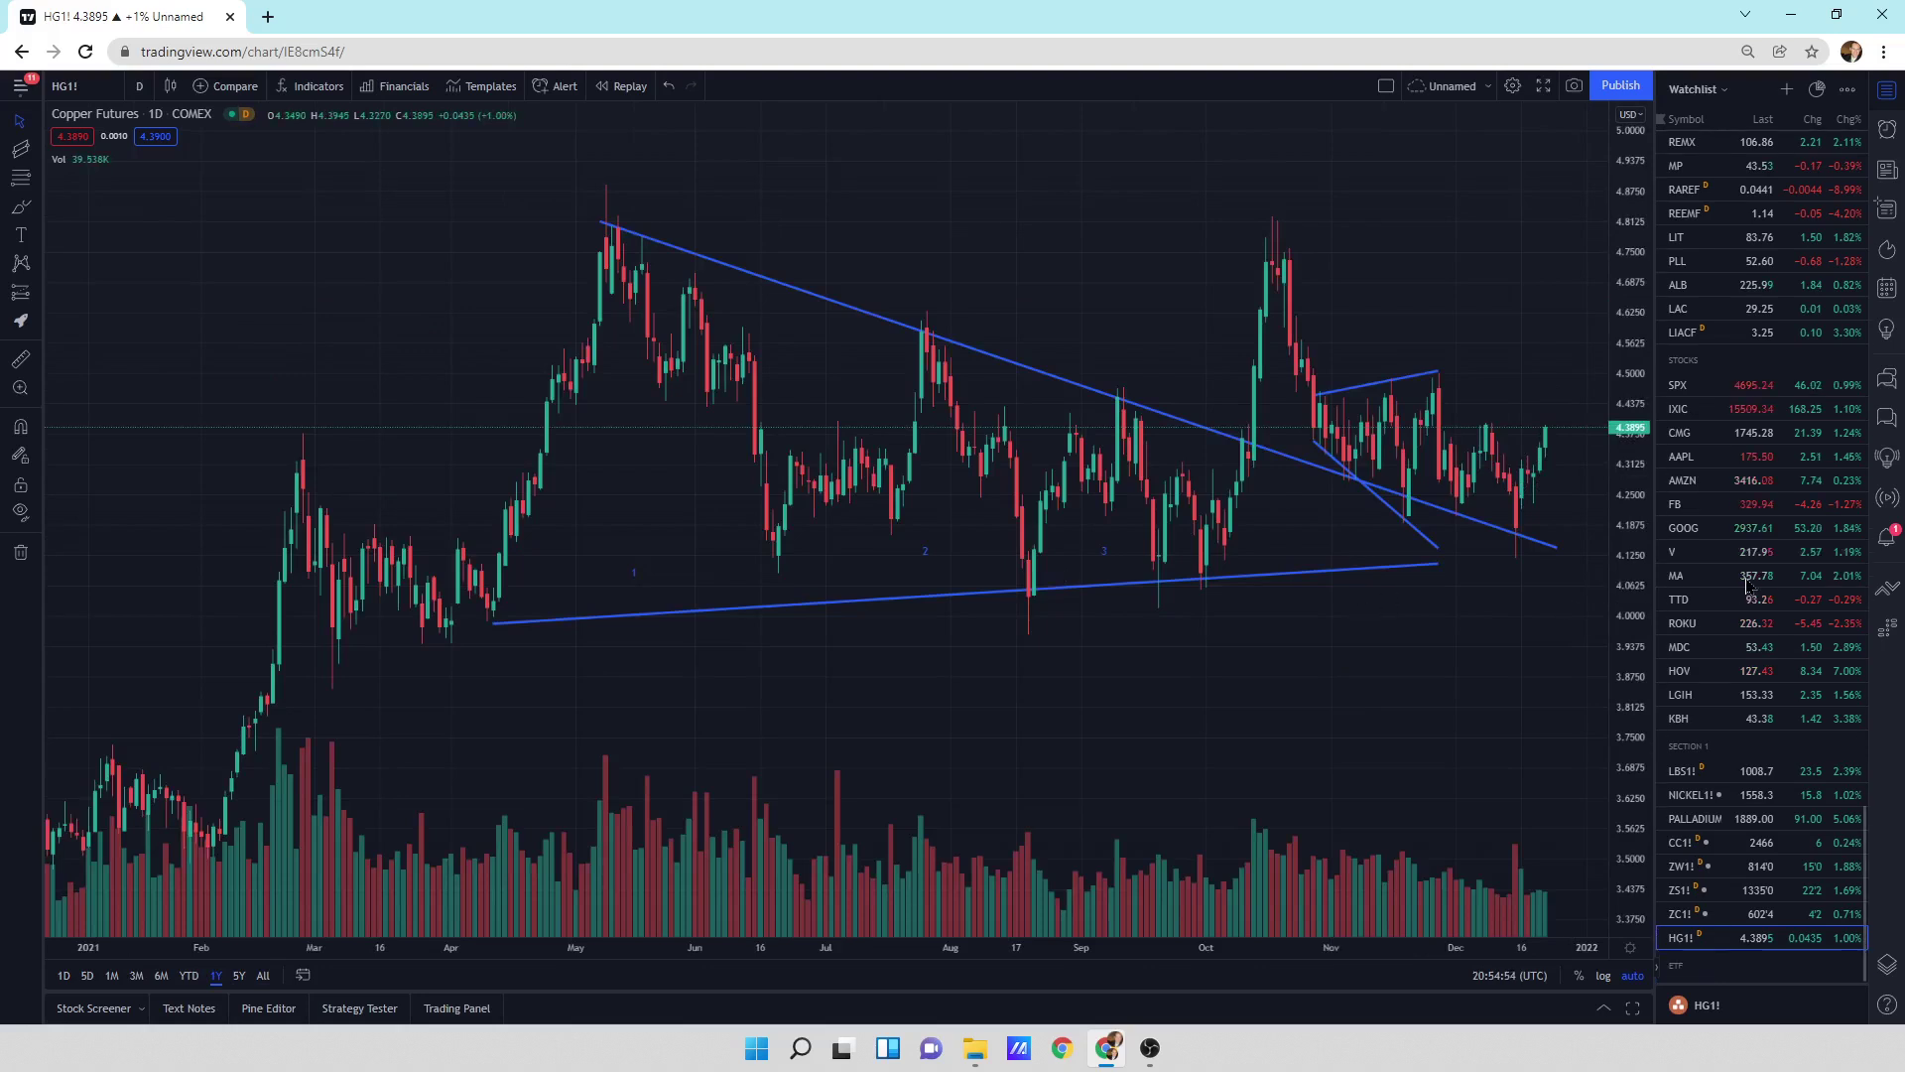
{"action": "left_click", "coordinate": [1720, 774]}
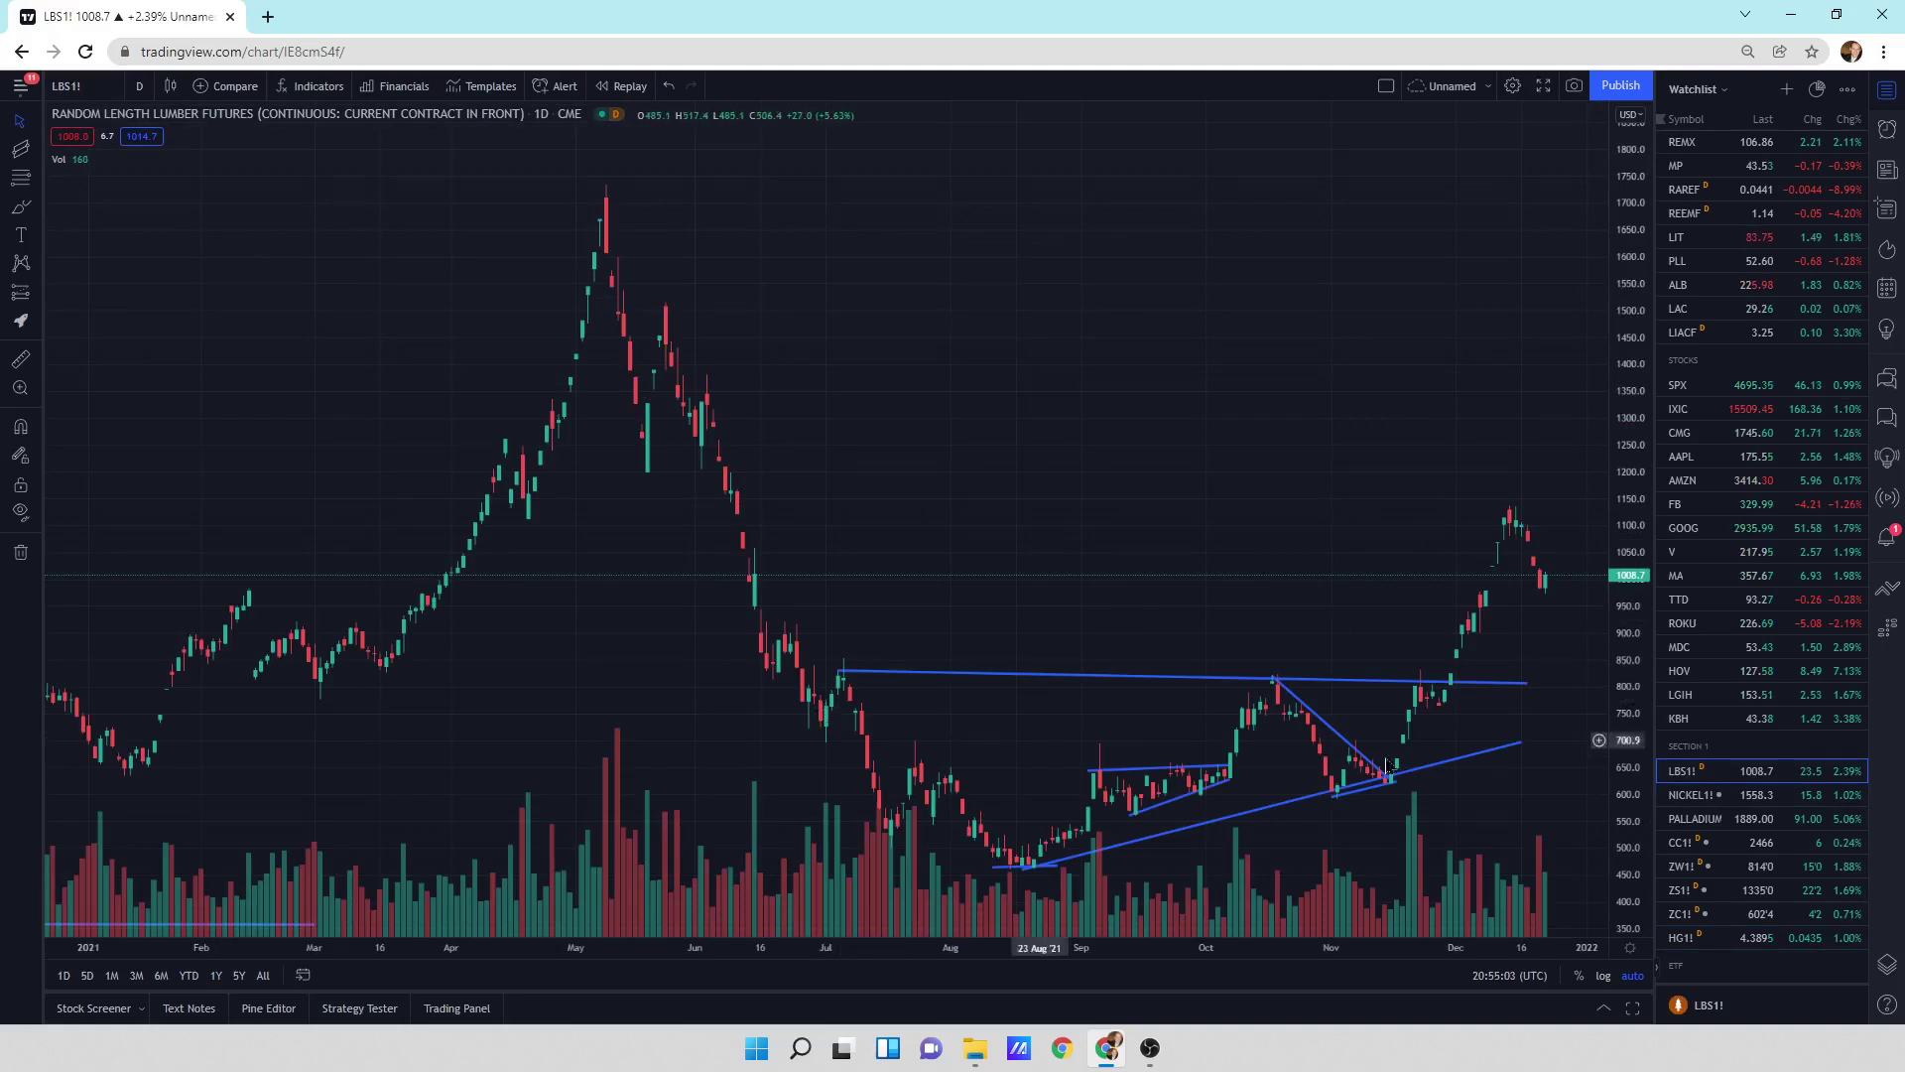
{"action": "left_click", "coordinate": [1730, 800]}
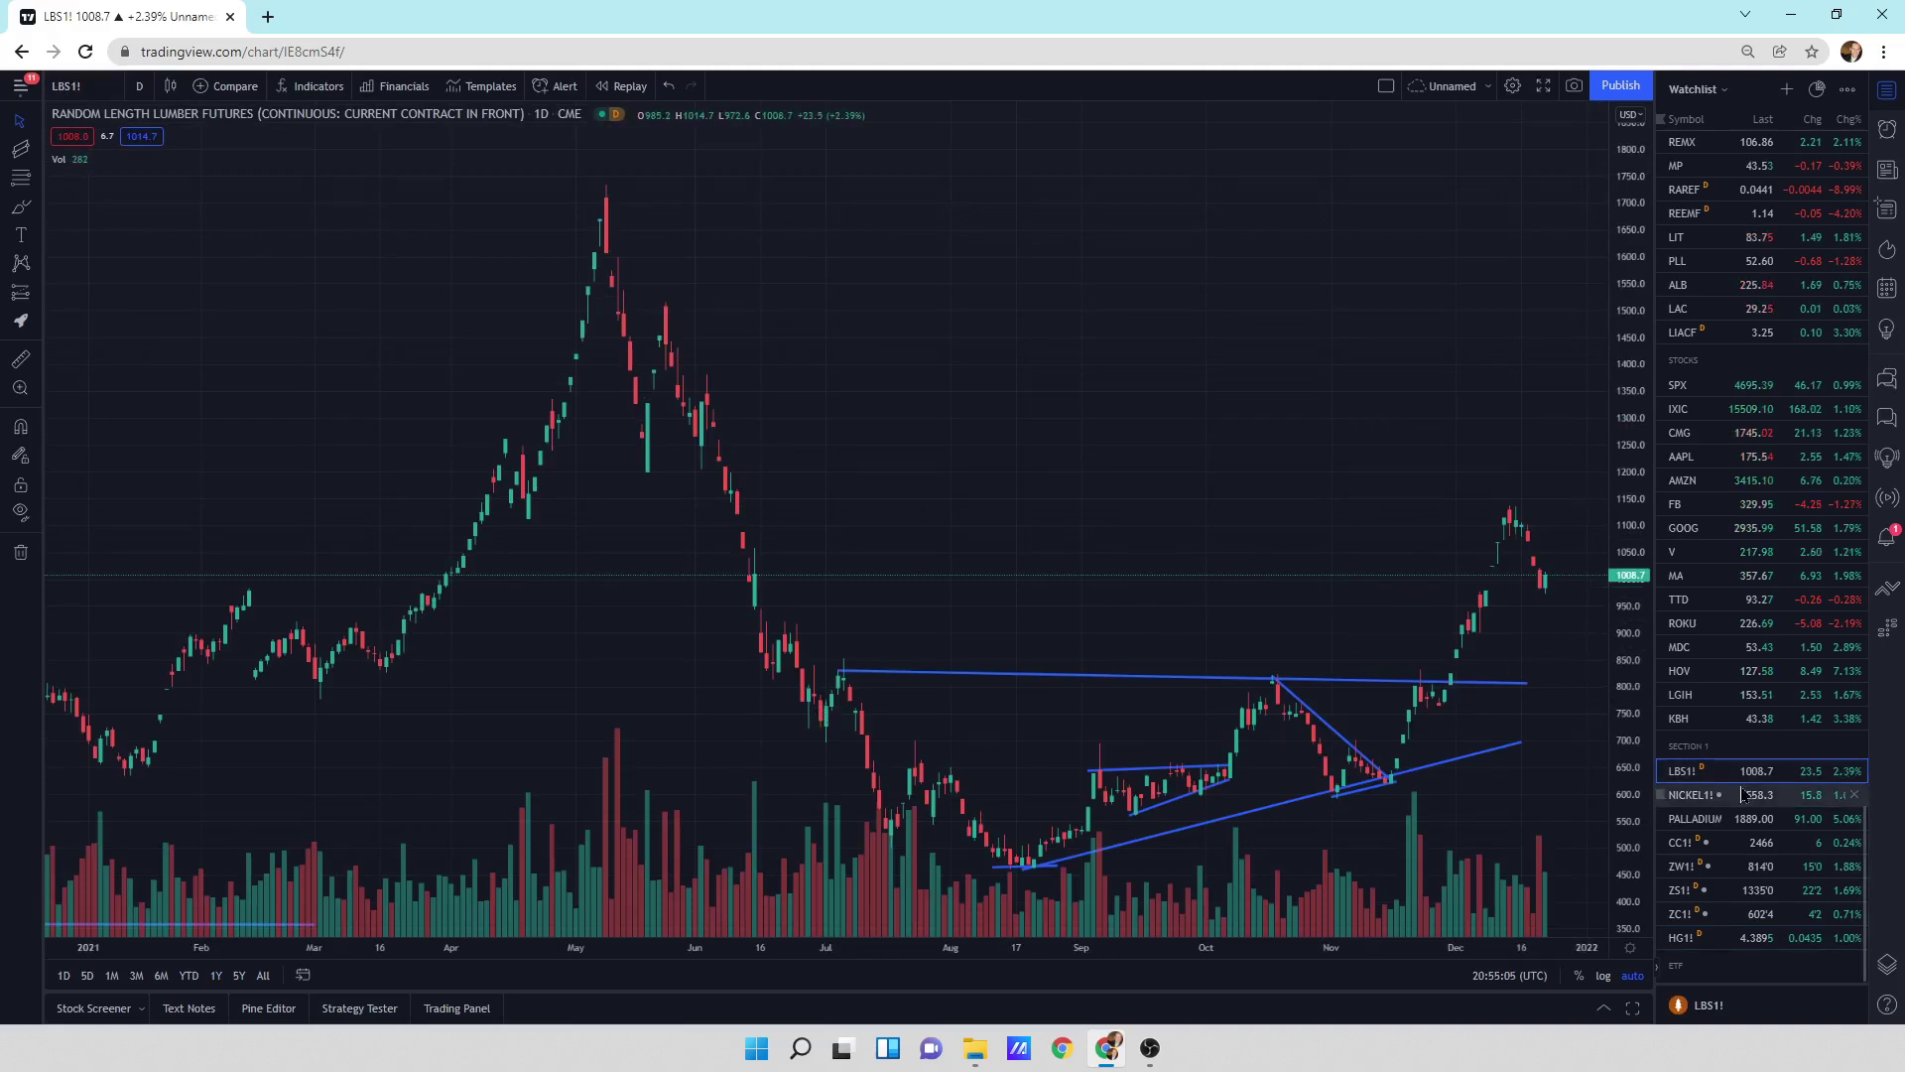
{"action": "left_click", "coordinate": [1730, 824]}
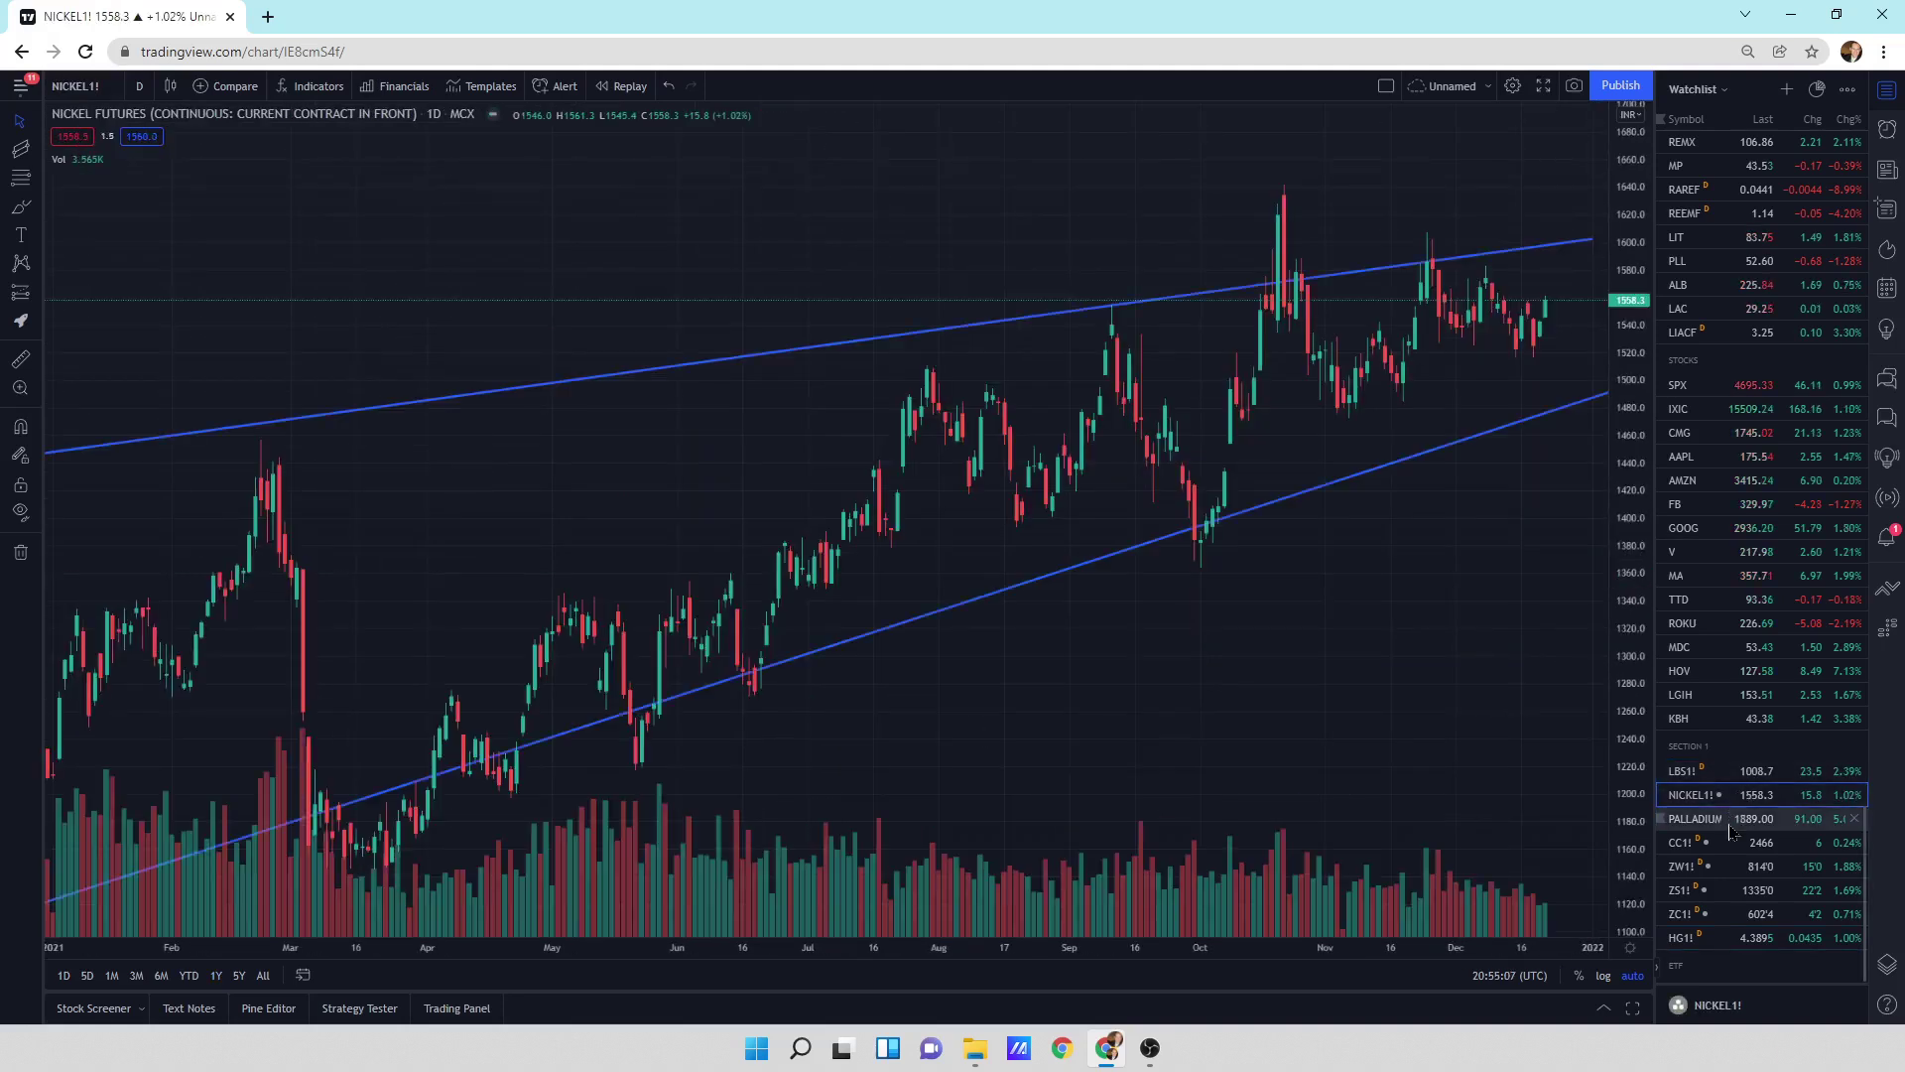
{"action": "left_click", "coordinate": [1724, 843]}
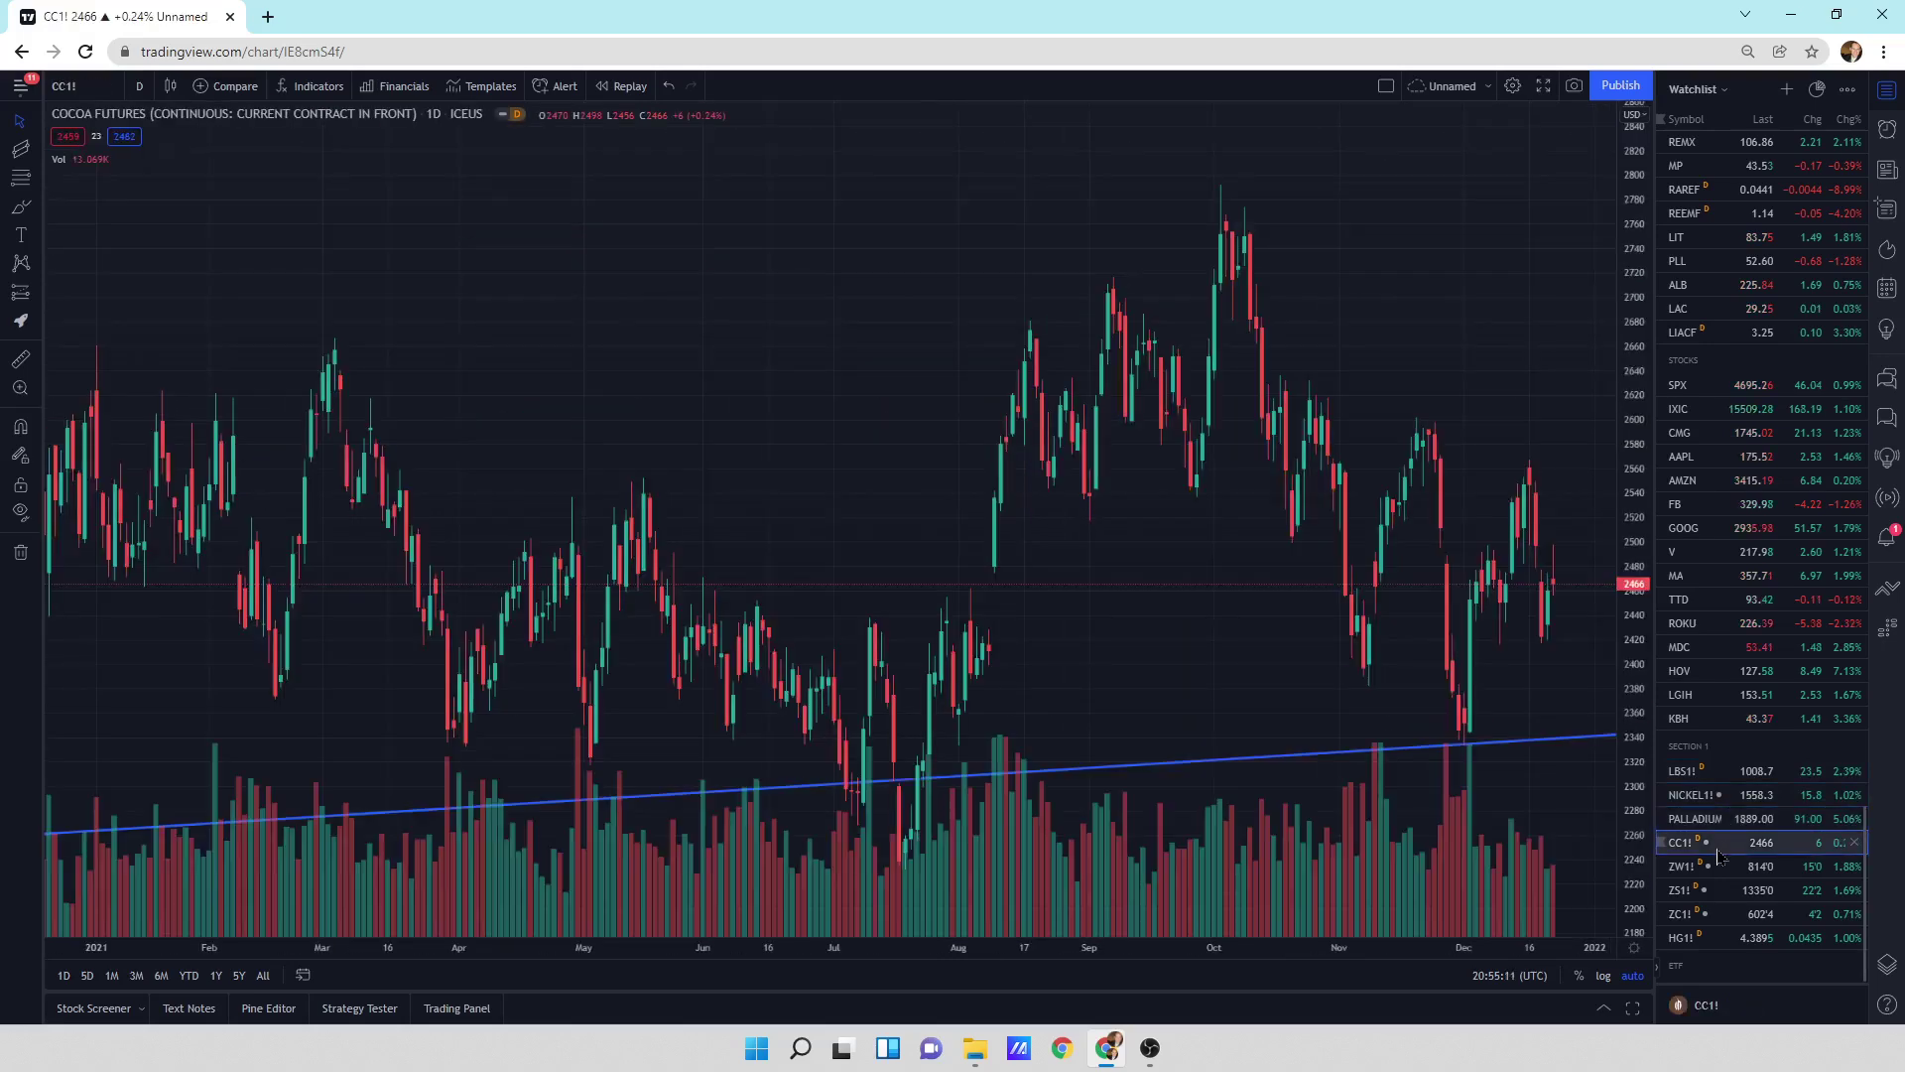
{"action": "left_click", "coordinate": [1720, 865]}
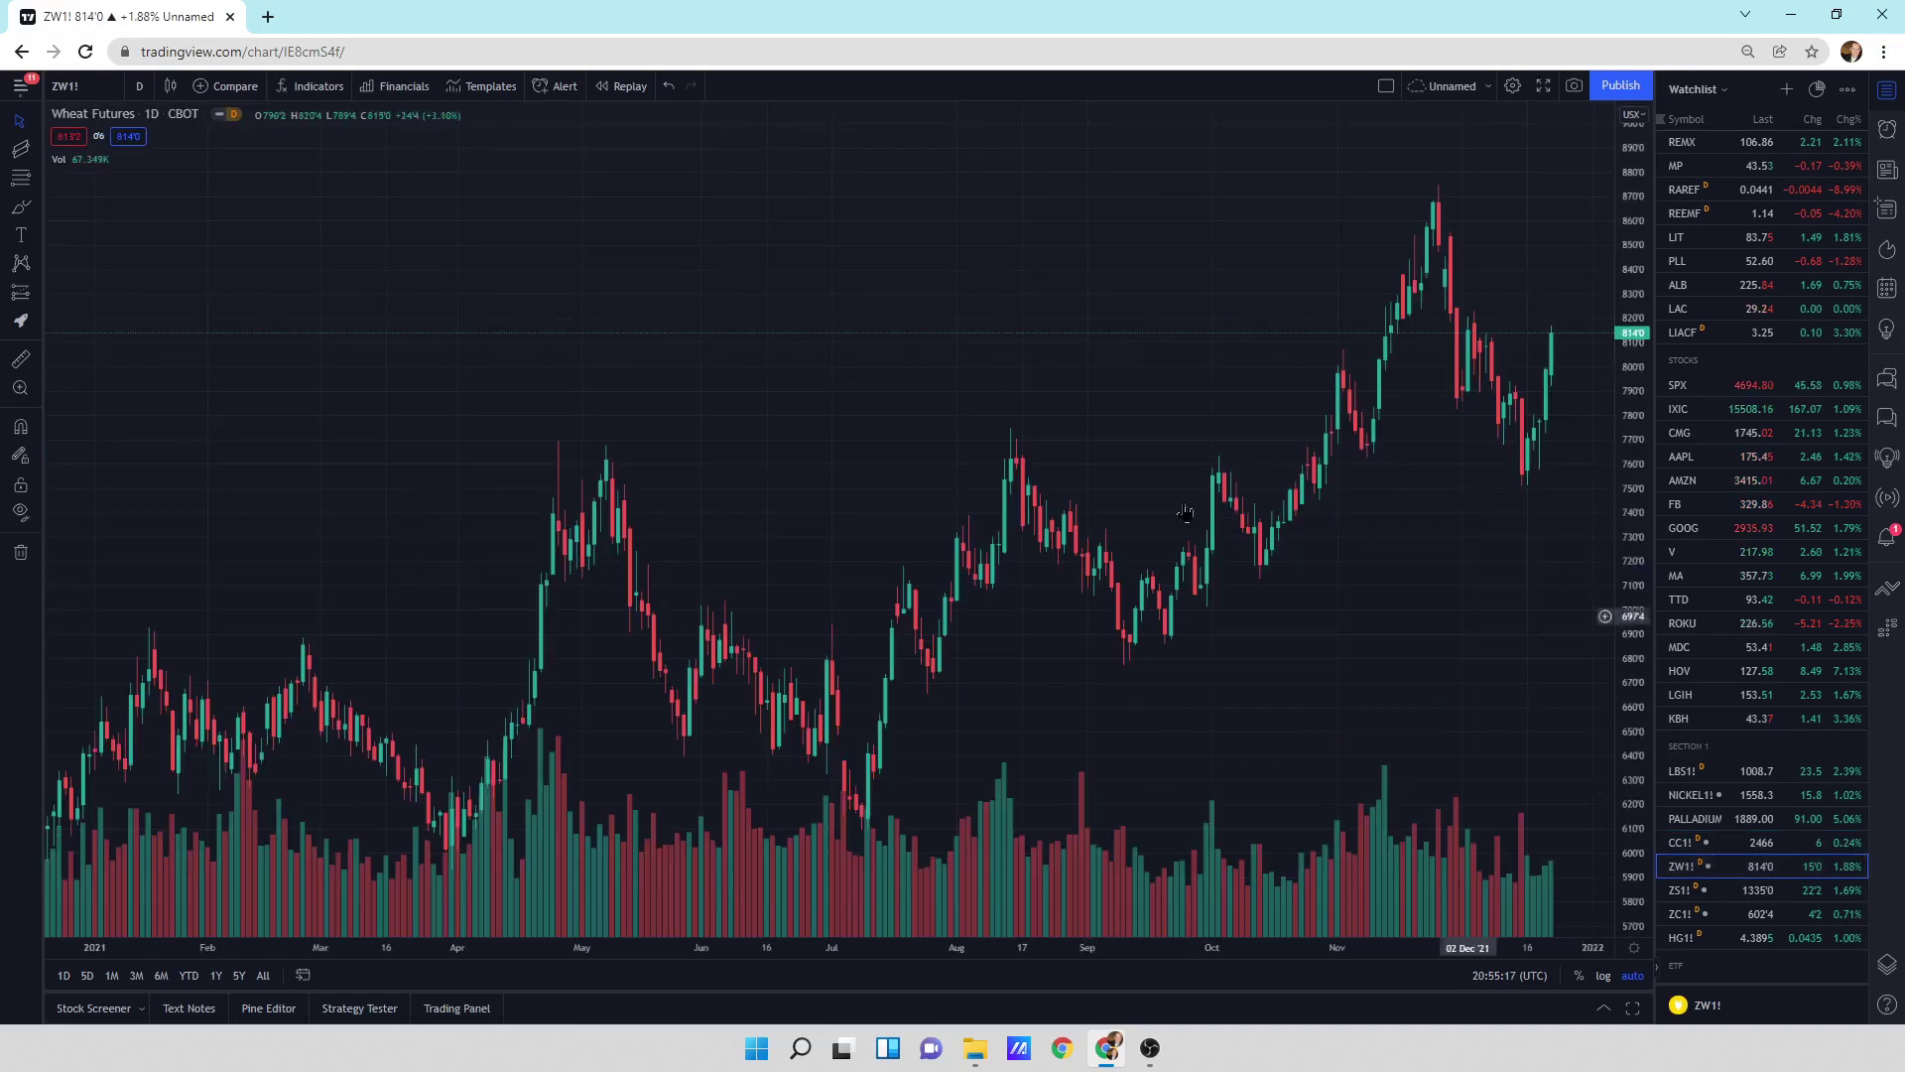
{"action": "left_click", "coordinate": [263, 976]}
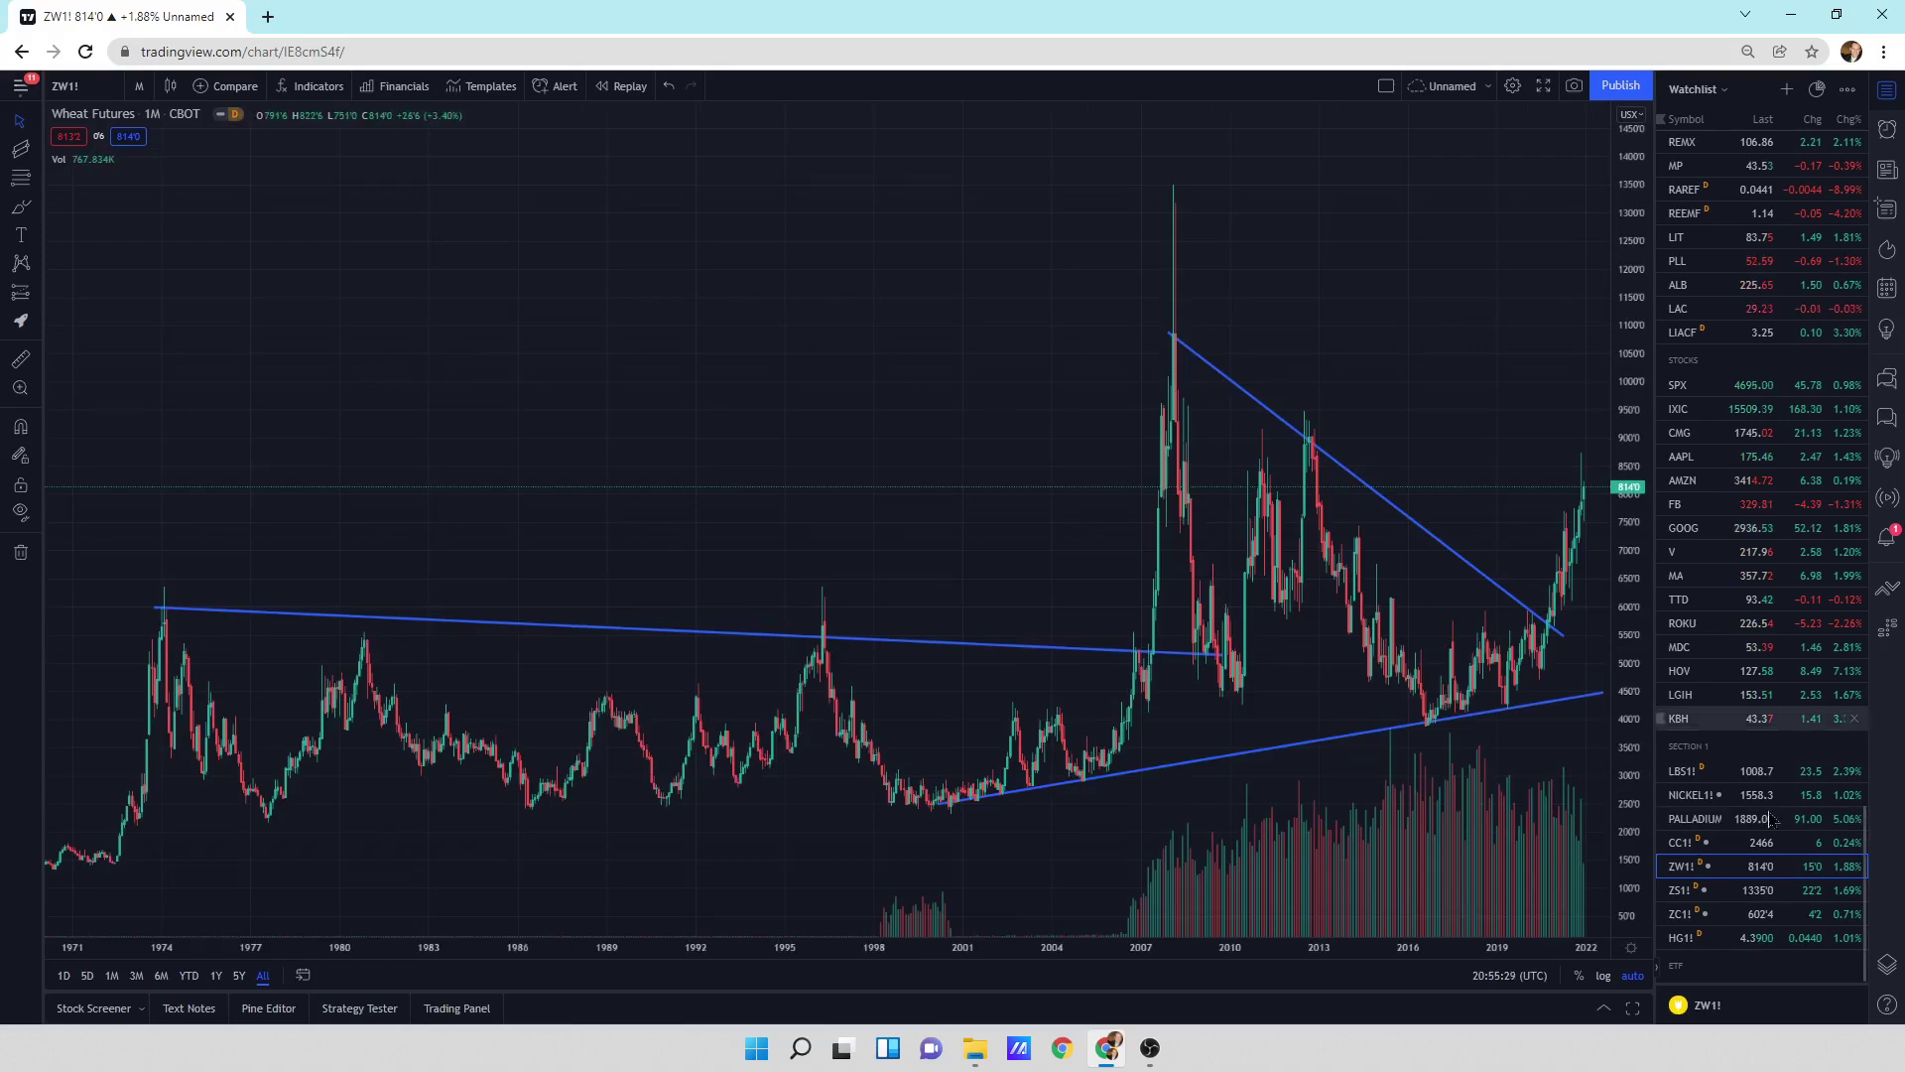
- Check the available screener types without switching between them, and open the text notes for the wheat futures chart
{"action": "scroll", "coordinate": [1744, 672], "scroll_direction": "down", "scroll_amount": 10}
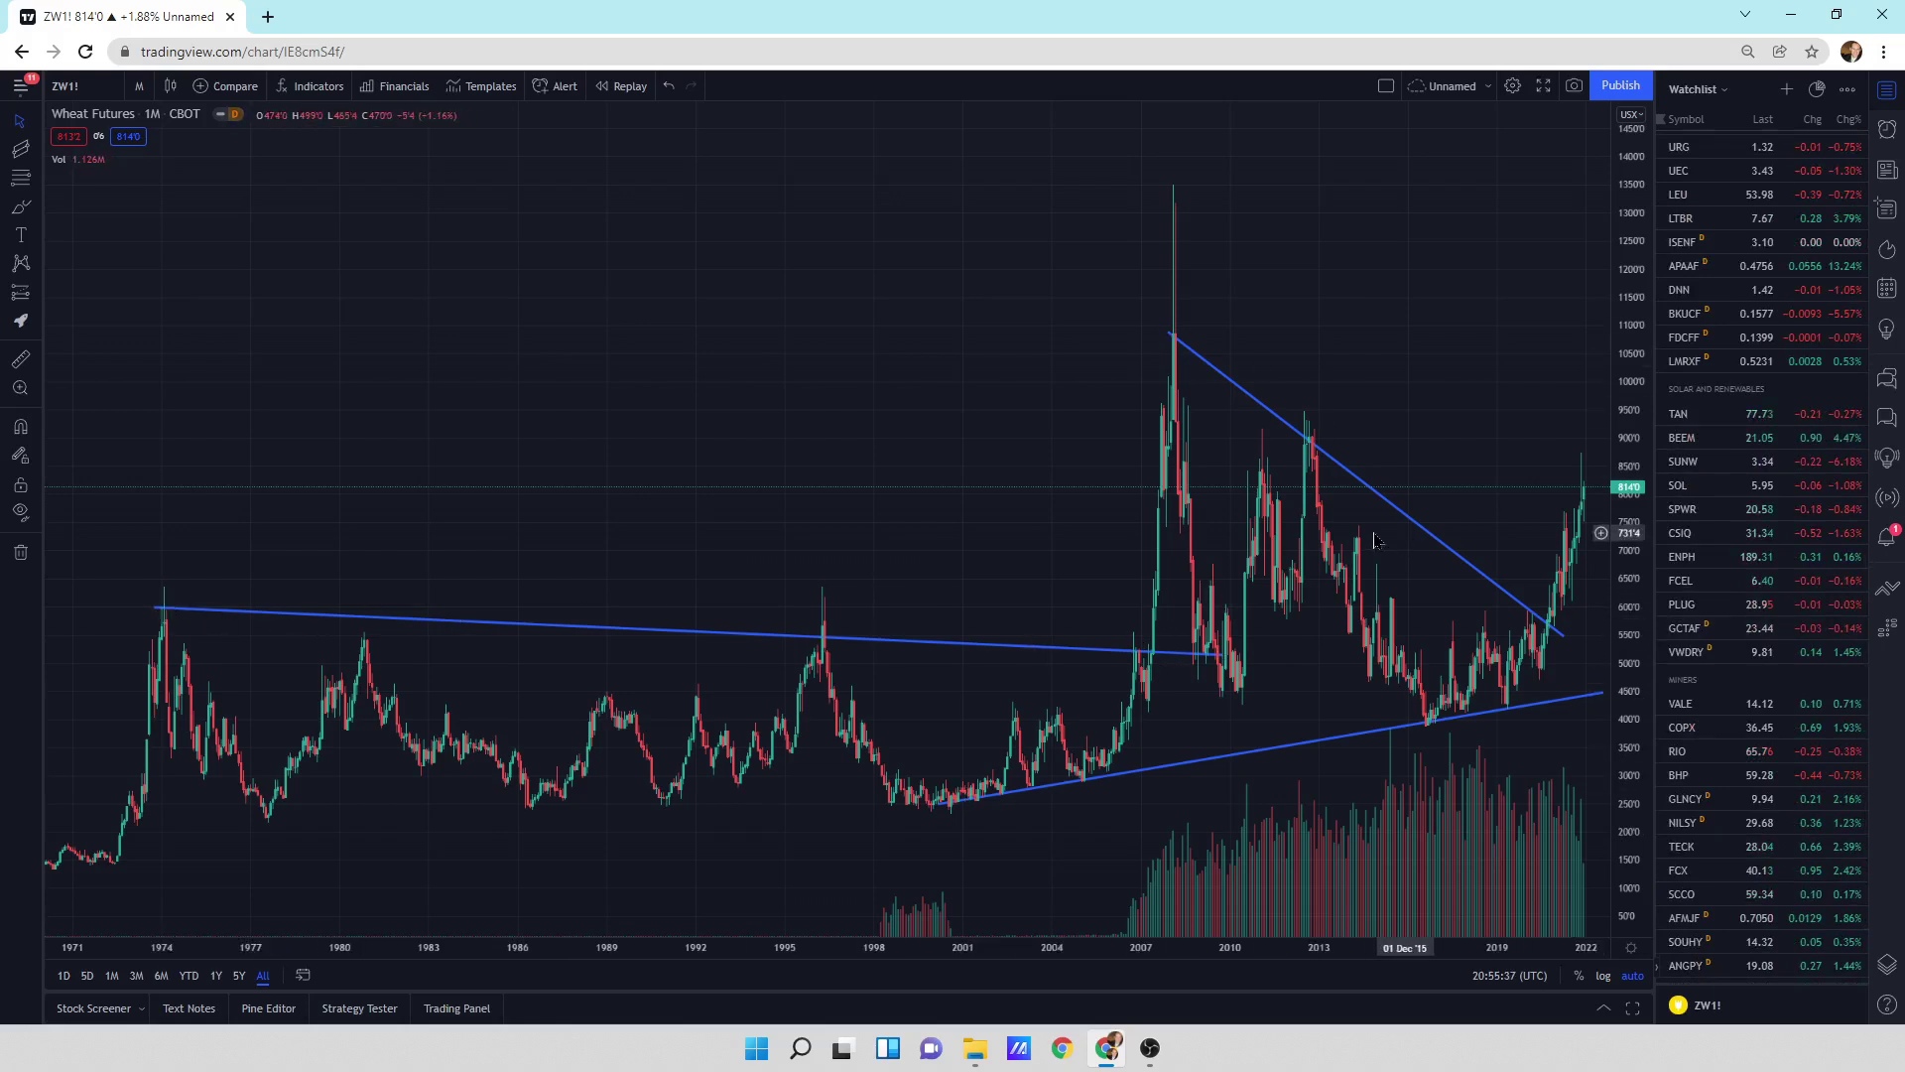
{"action": "left_click", "coordinate": [142, 1012]}
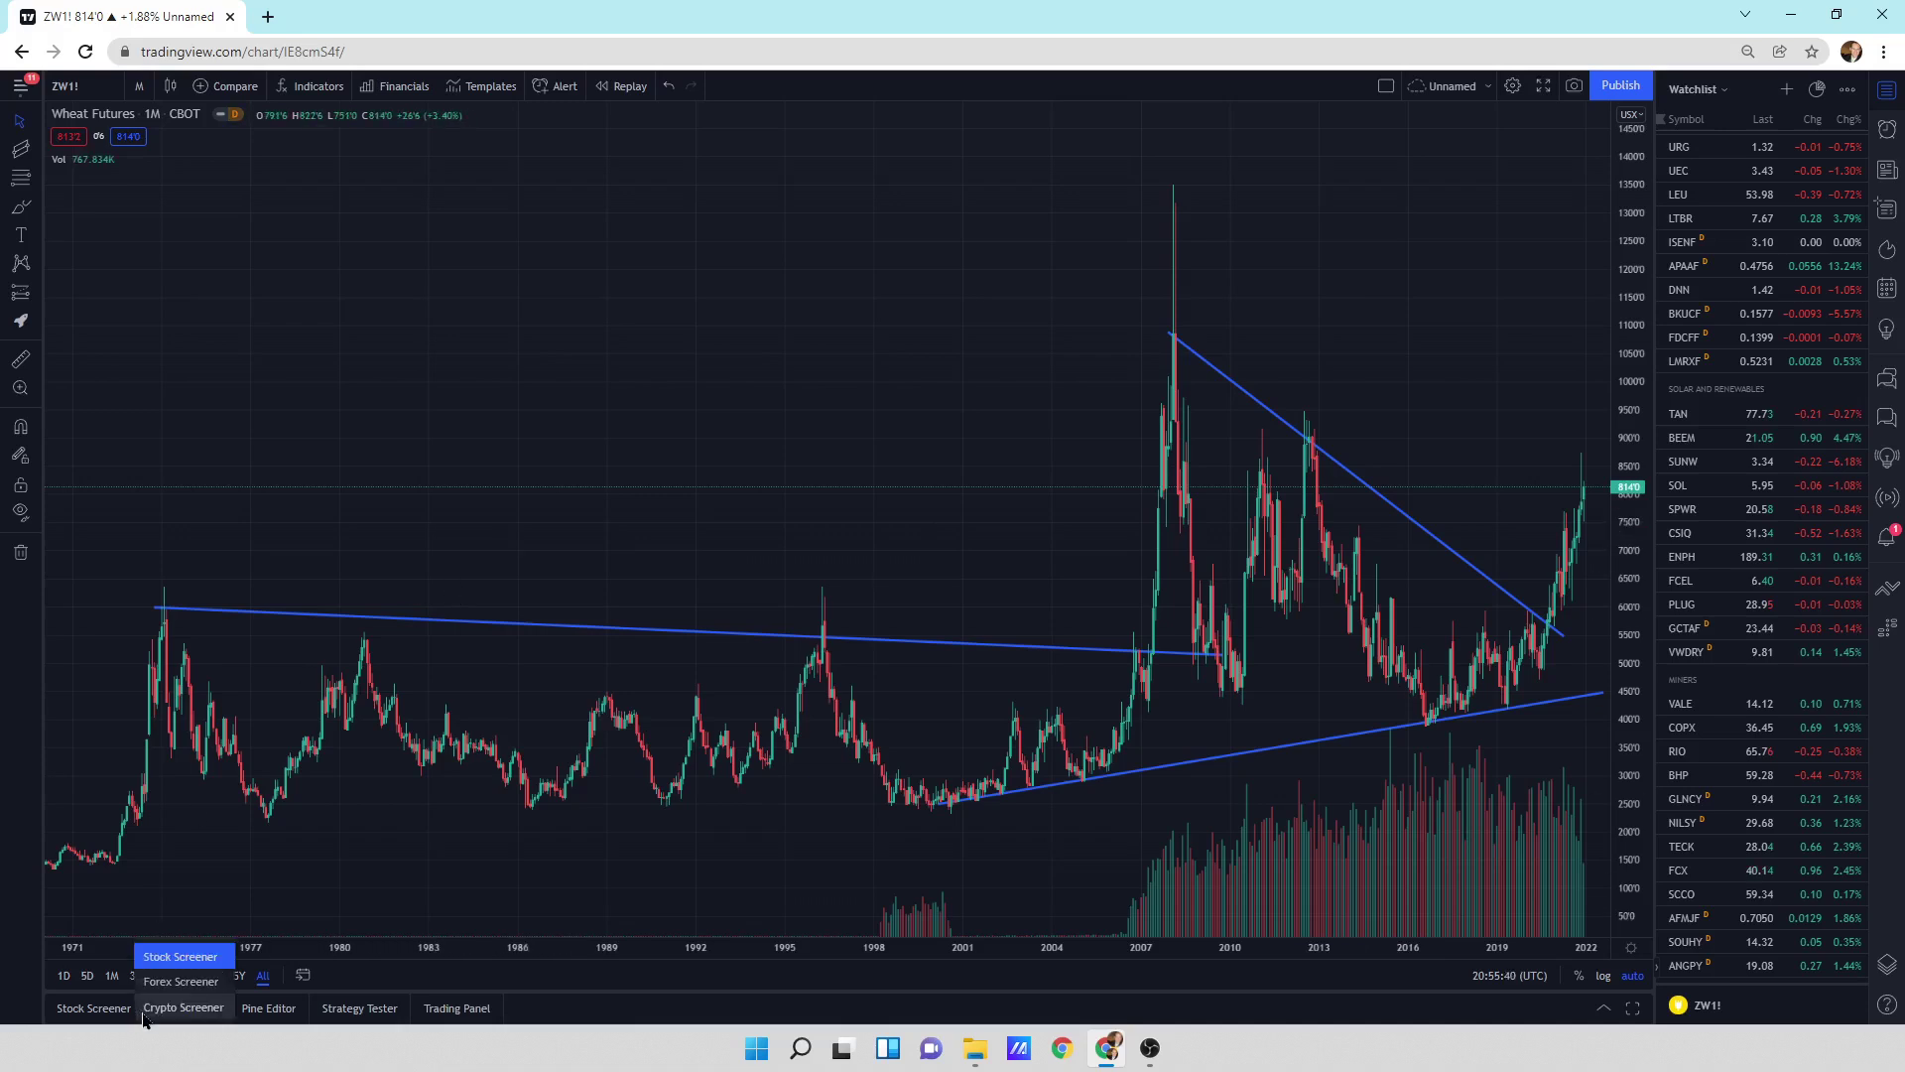
{"action": "left_click", "coordinate": [600, 1025]}
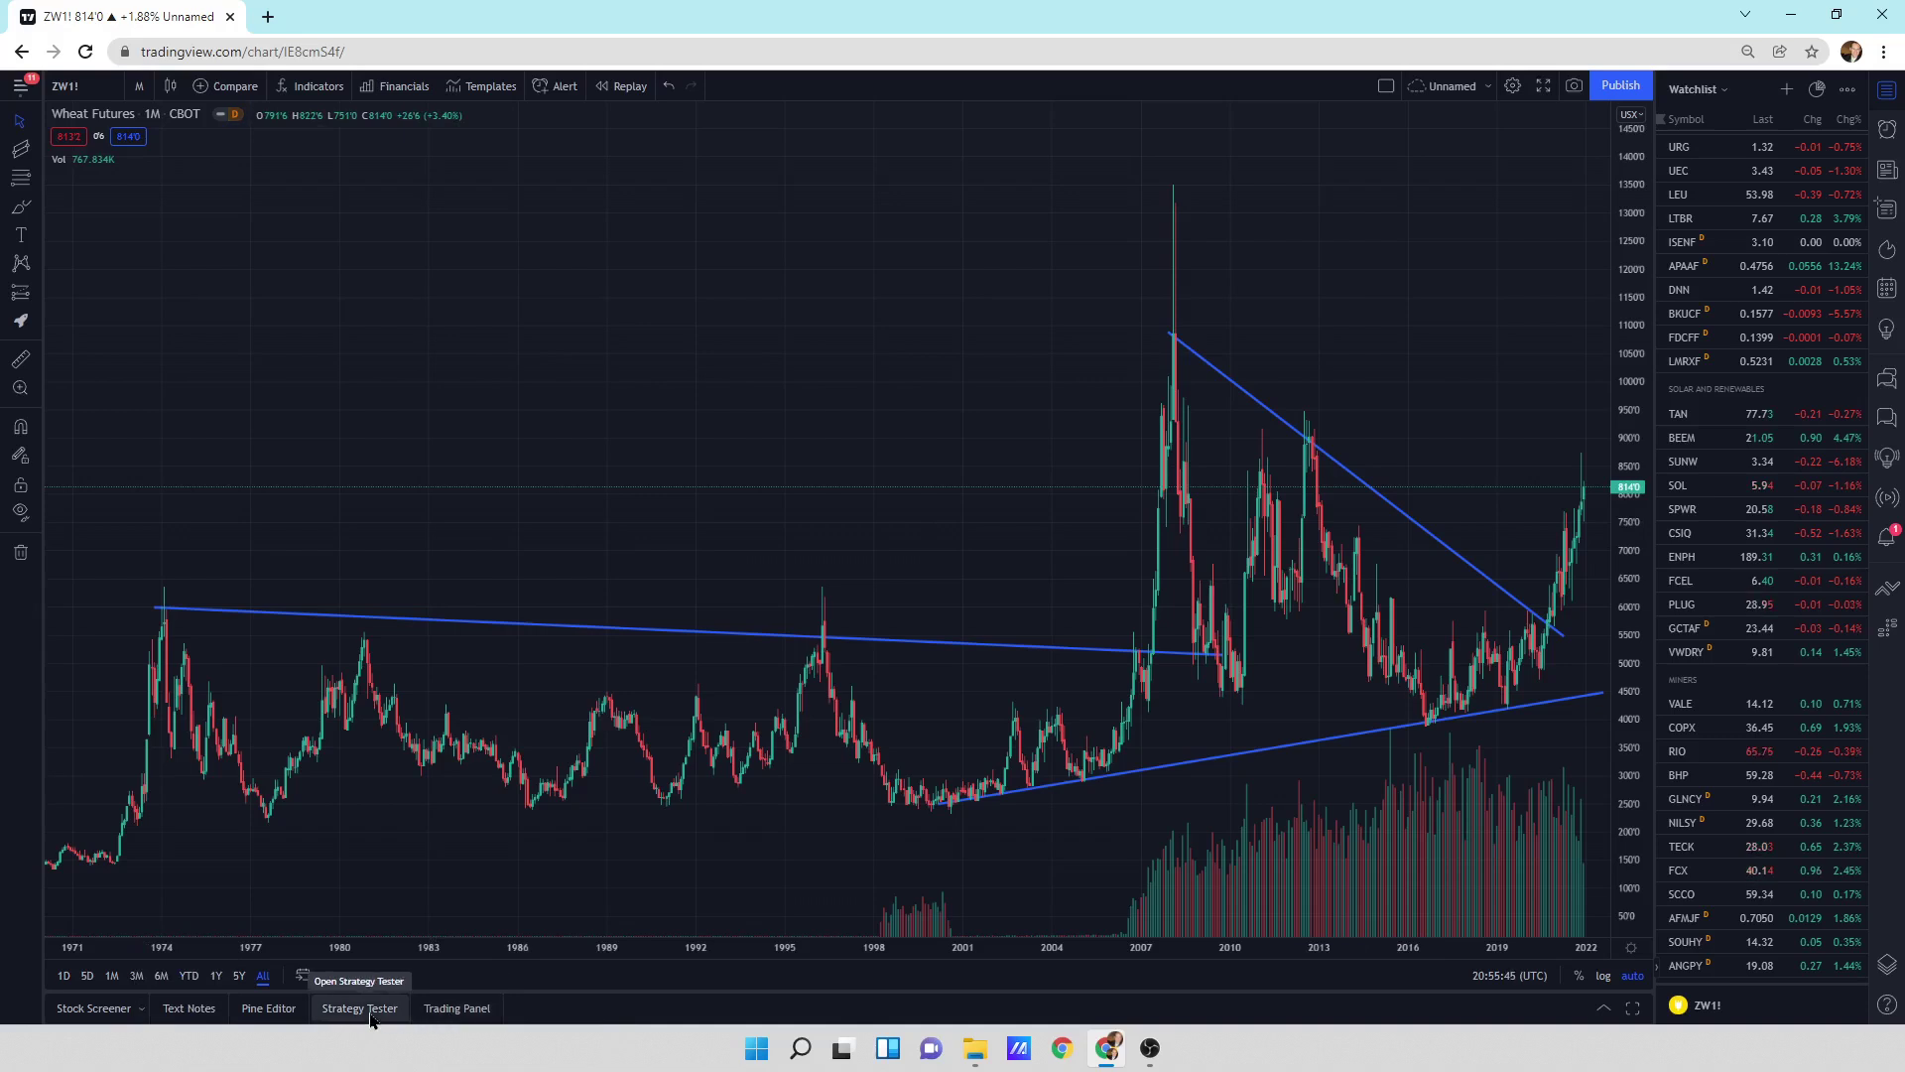
{"action": "left_click", "coordinate": [194, 1014]}
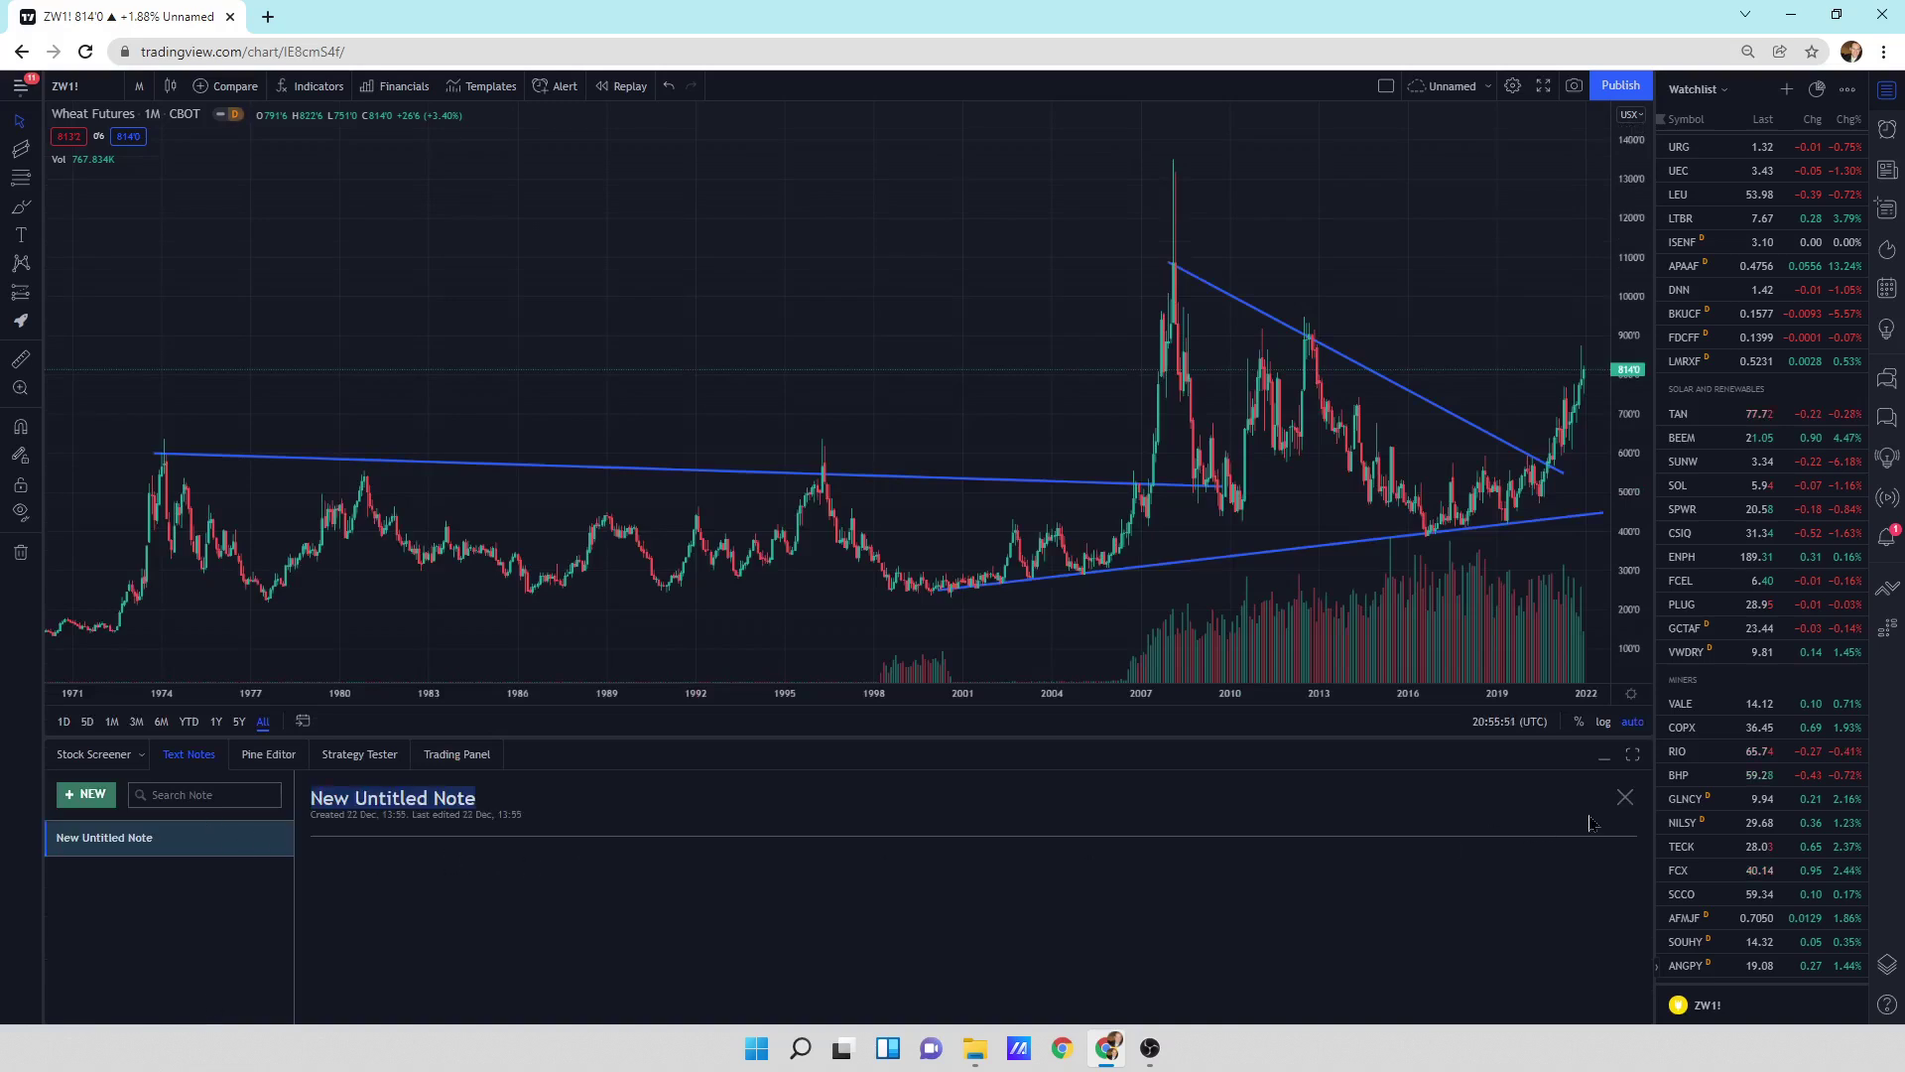
- Delete the note 'New Untitled Note' from the text notes and collapse the notes area below the chart
{"action": "left_click", "coordinate": [1624, 798]}
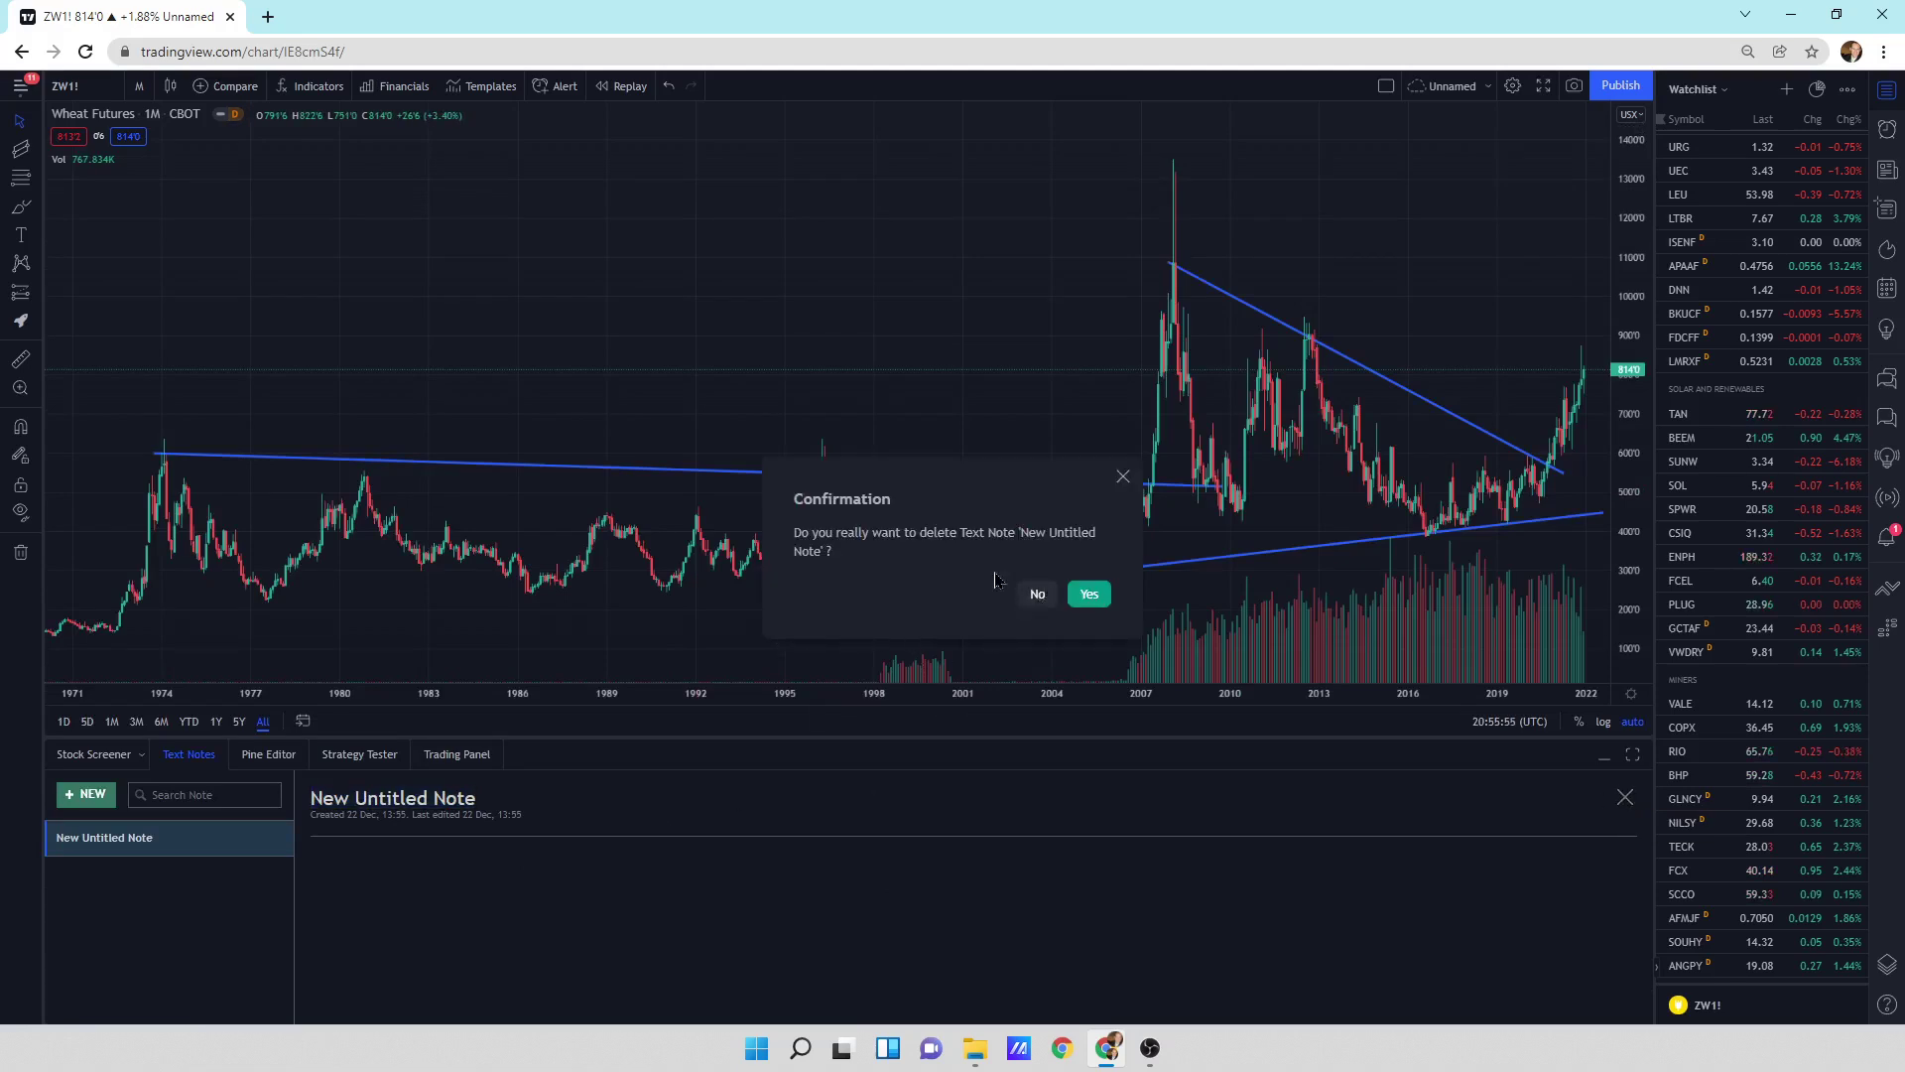
{"action": "left_click", "coordinate": [1088, 596]}
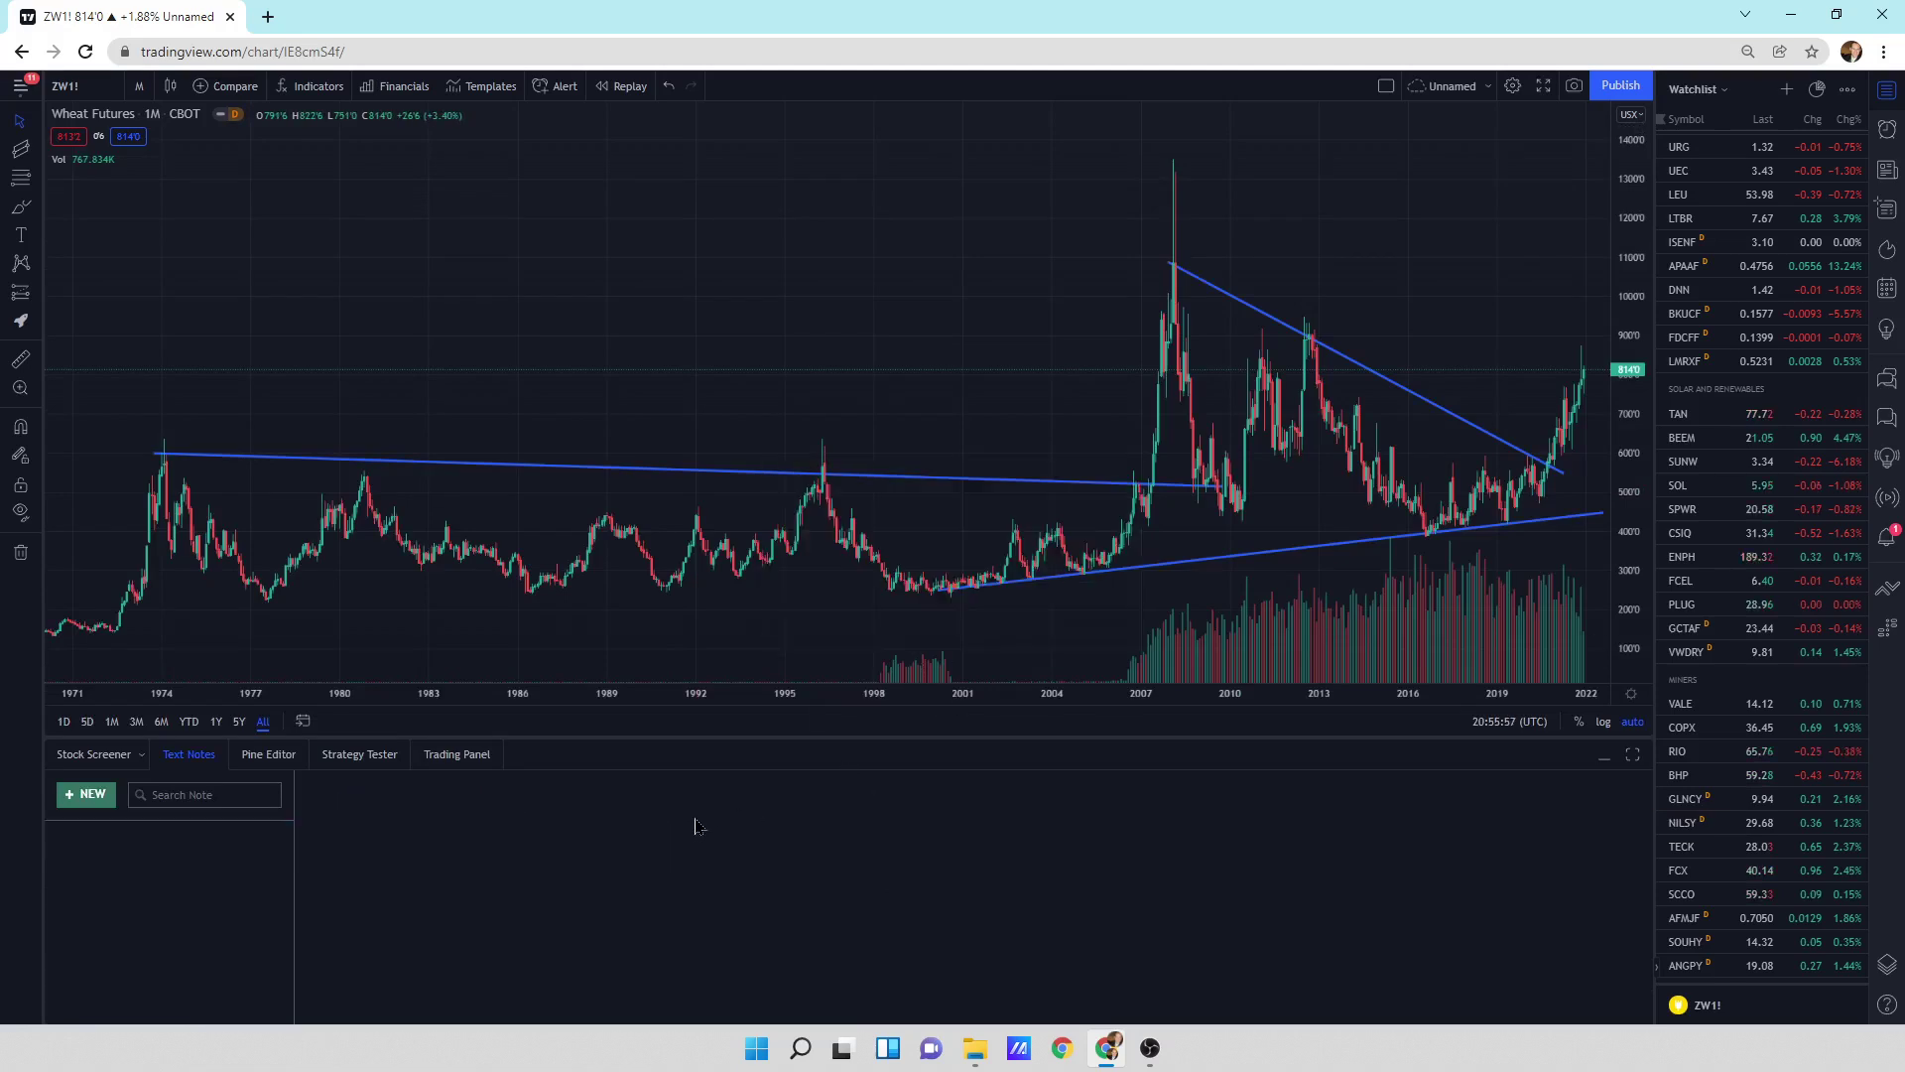
{"action": "left_click", "coordinate": [1605, 759]}
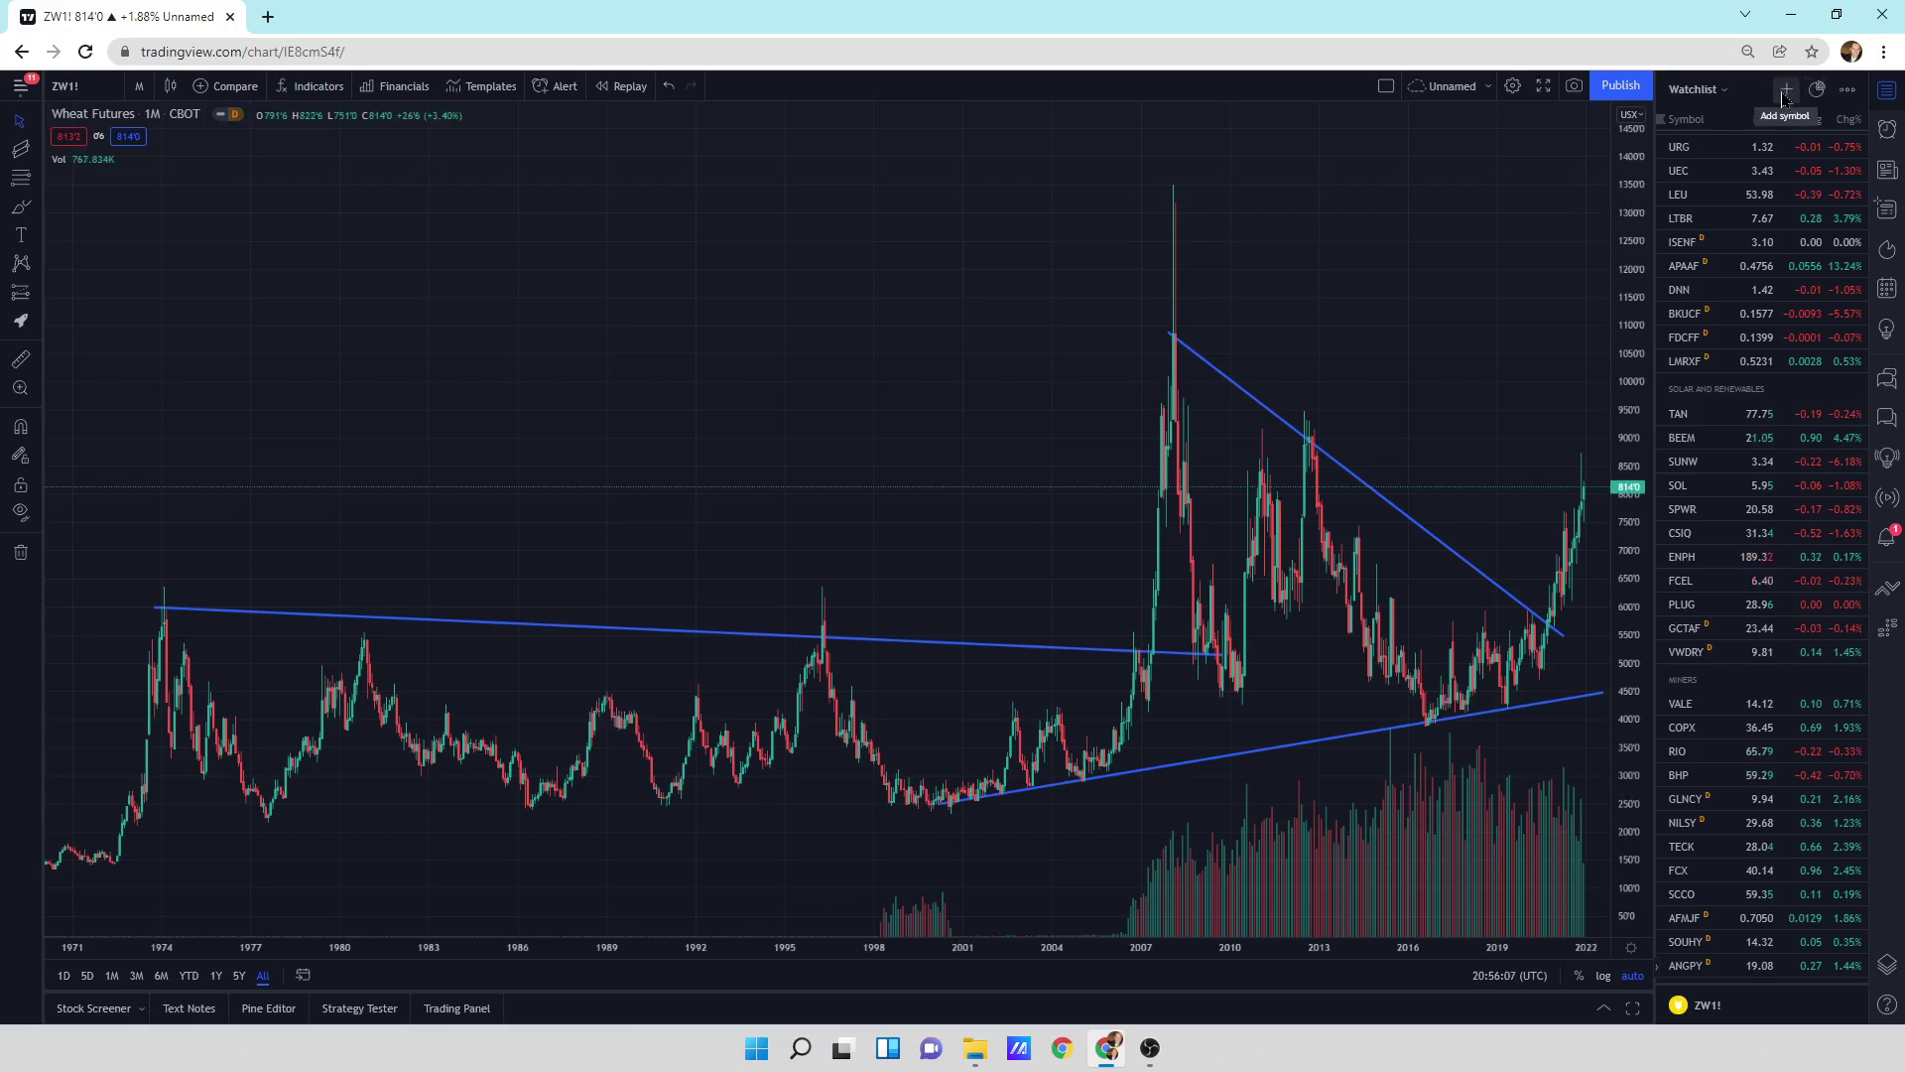
- Check the watchlist's list management, column and symbol display options without changing any, and look through its earlier symbols
{"action": "left_click", "coordinate": [1848, 90]}
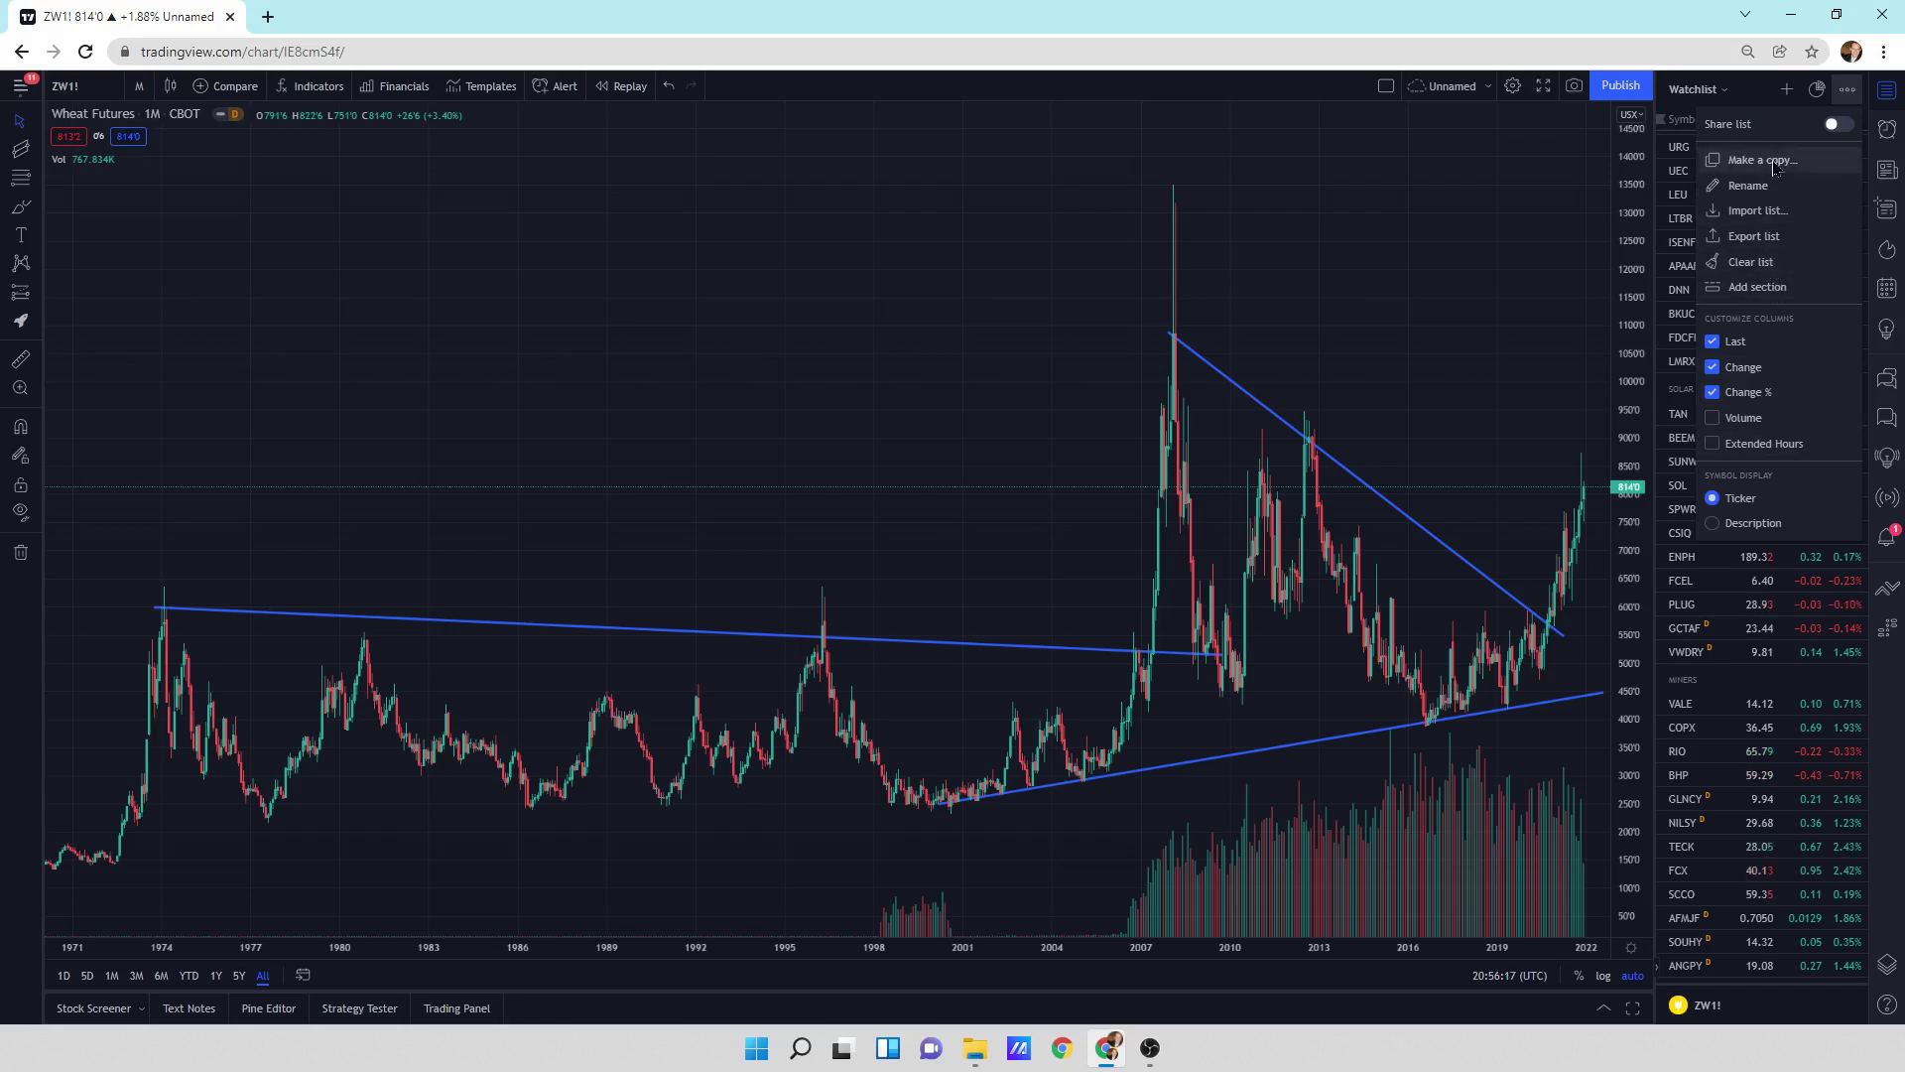
{"action": "key", "text": "Escape"}
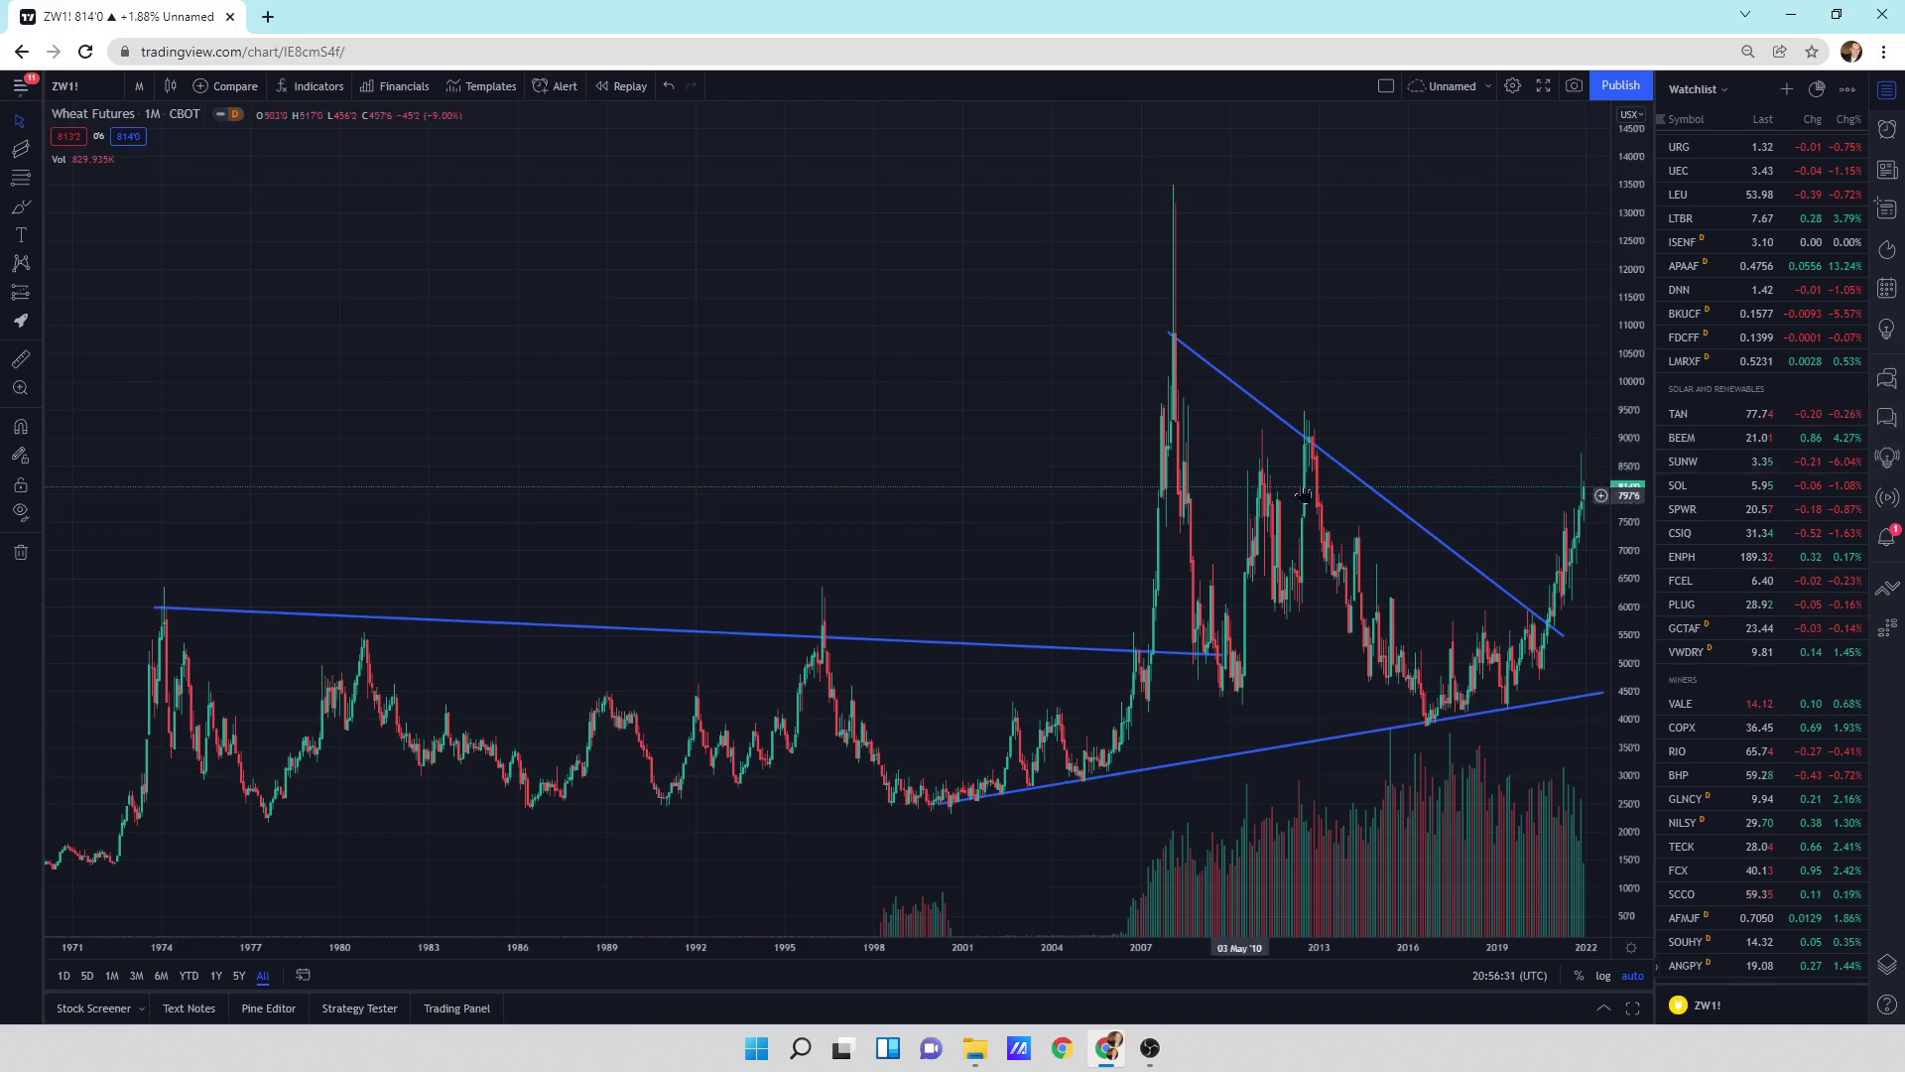
{"action": "scroll", "coordinate": [1708, 478], "scroll_direction": "up", "scroll_amount": 10}
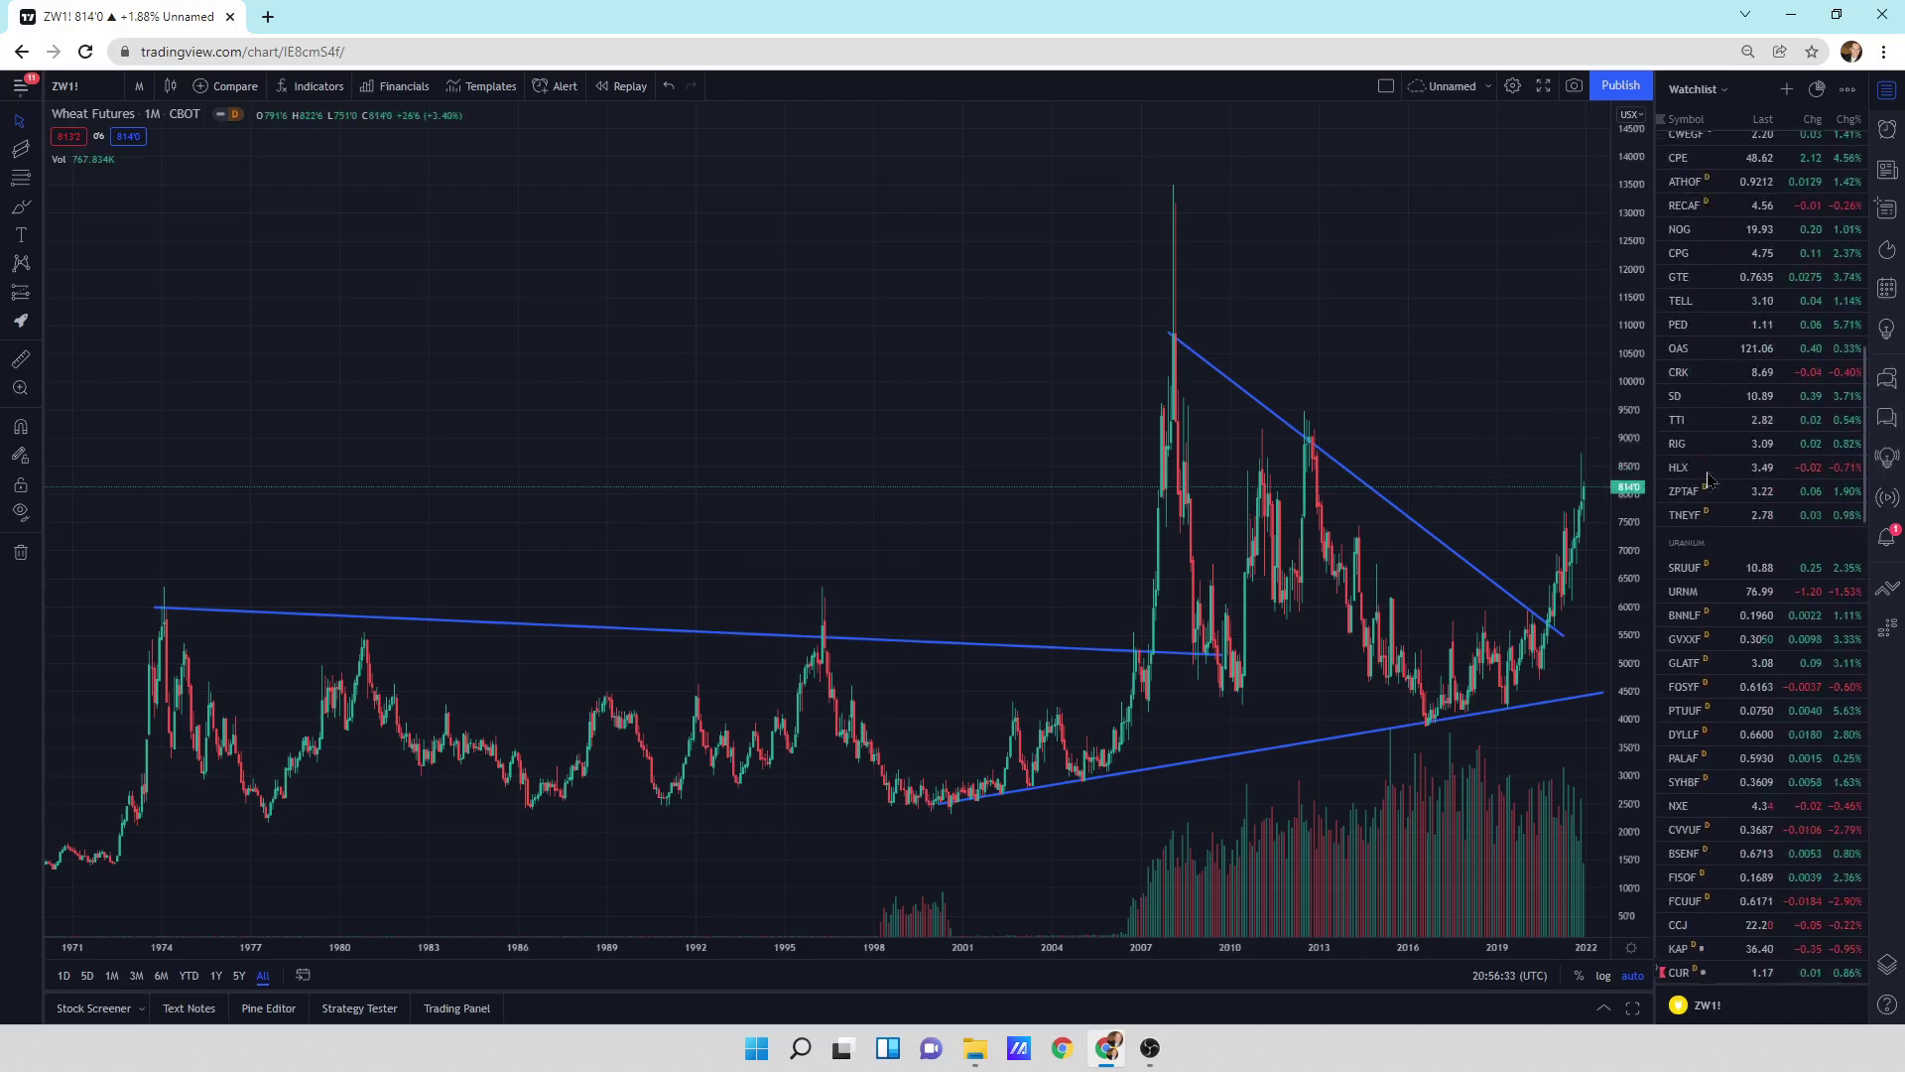